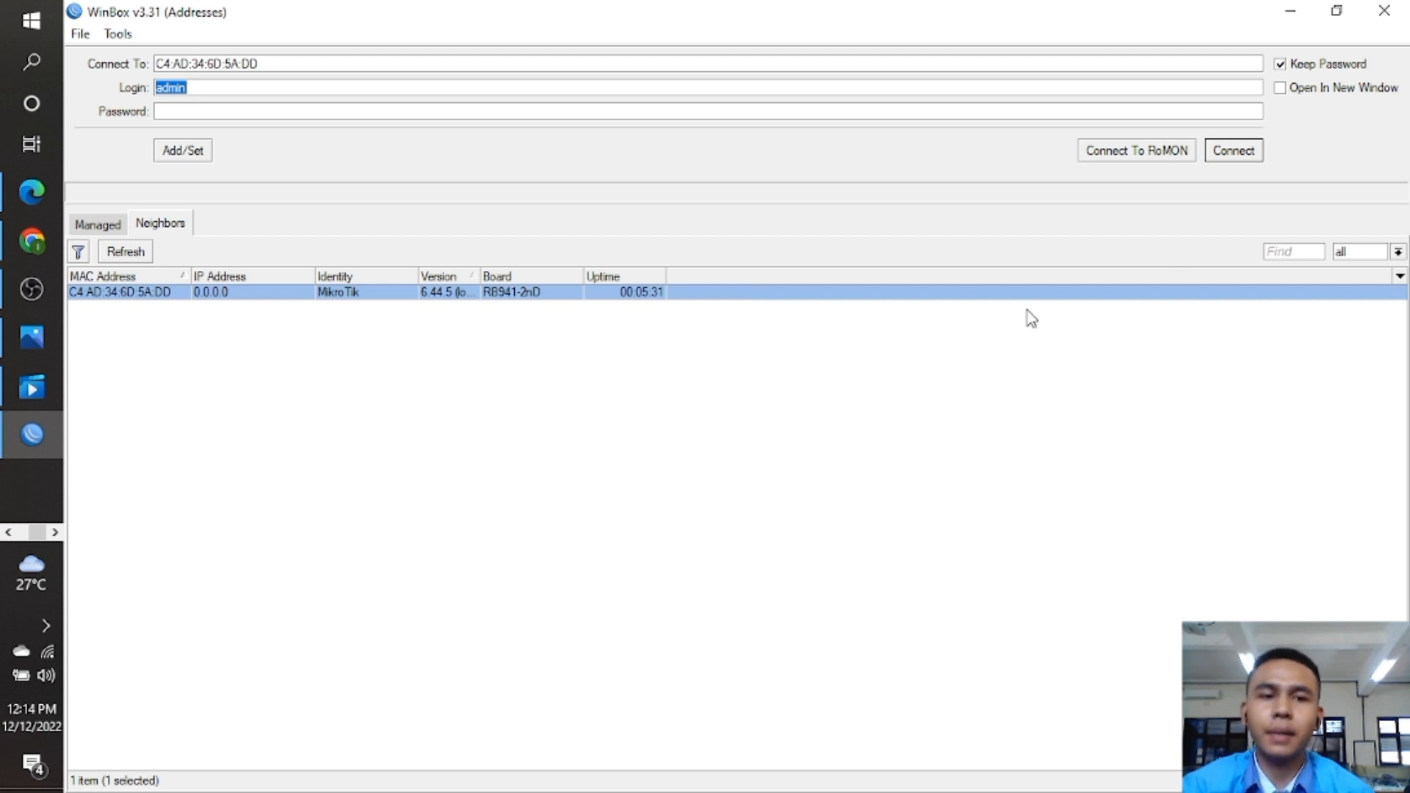
Log in to the router at MAC C4:AD:34:6D:5A:DD with an empty password.
left_click(1236, 150)
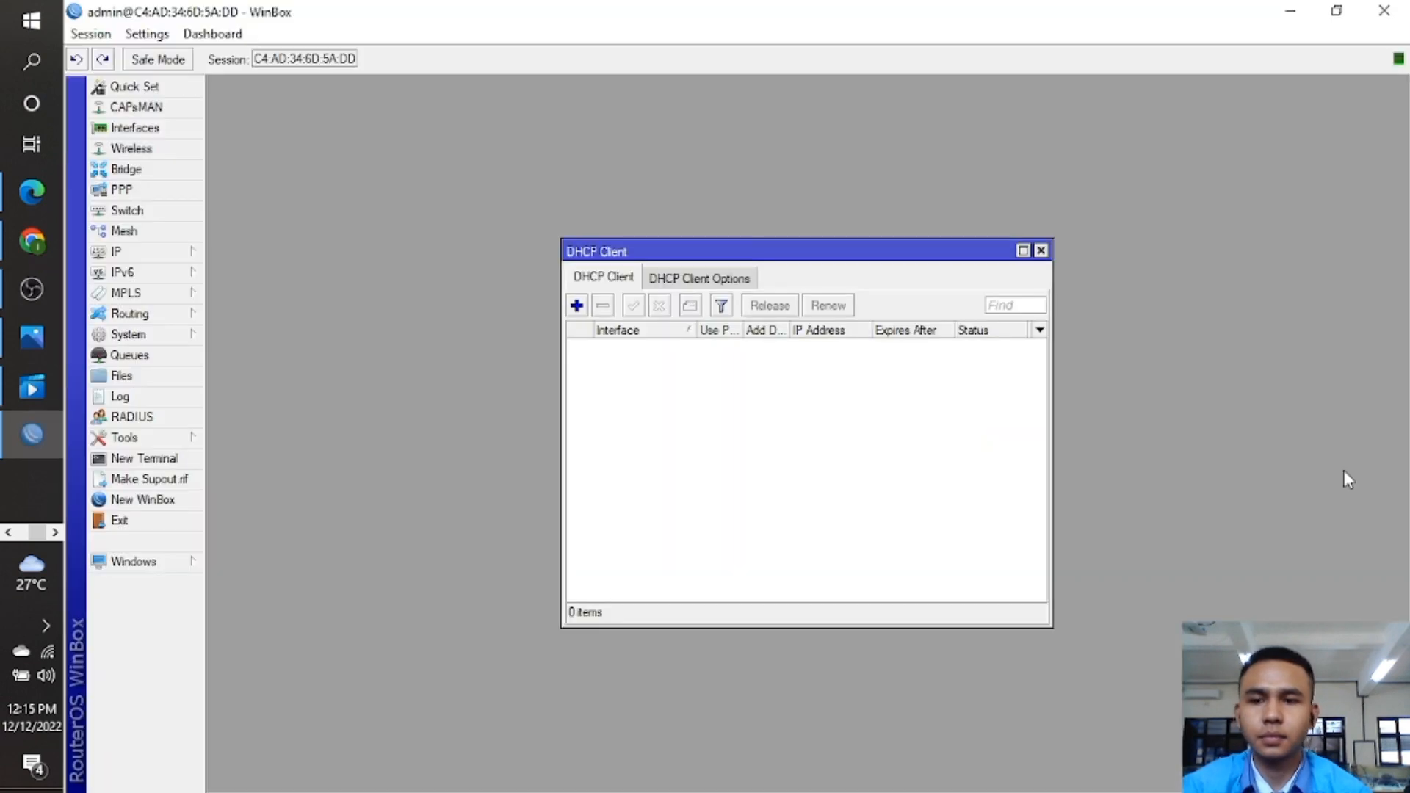
Change the router identity from MikroTik to the owner's name followed by '- XII SIJA 2'.
left_click(1041, 250)
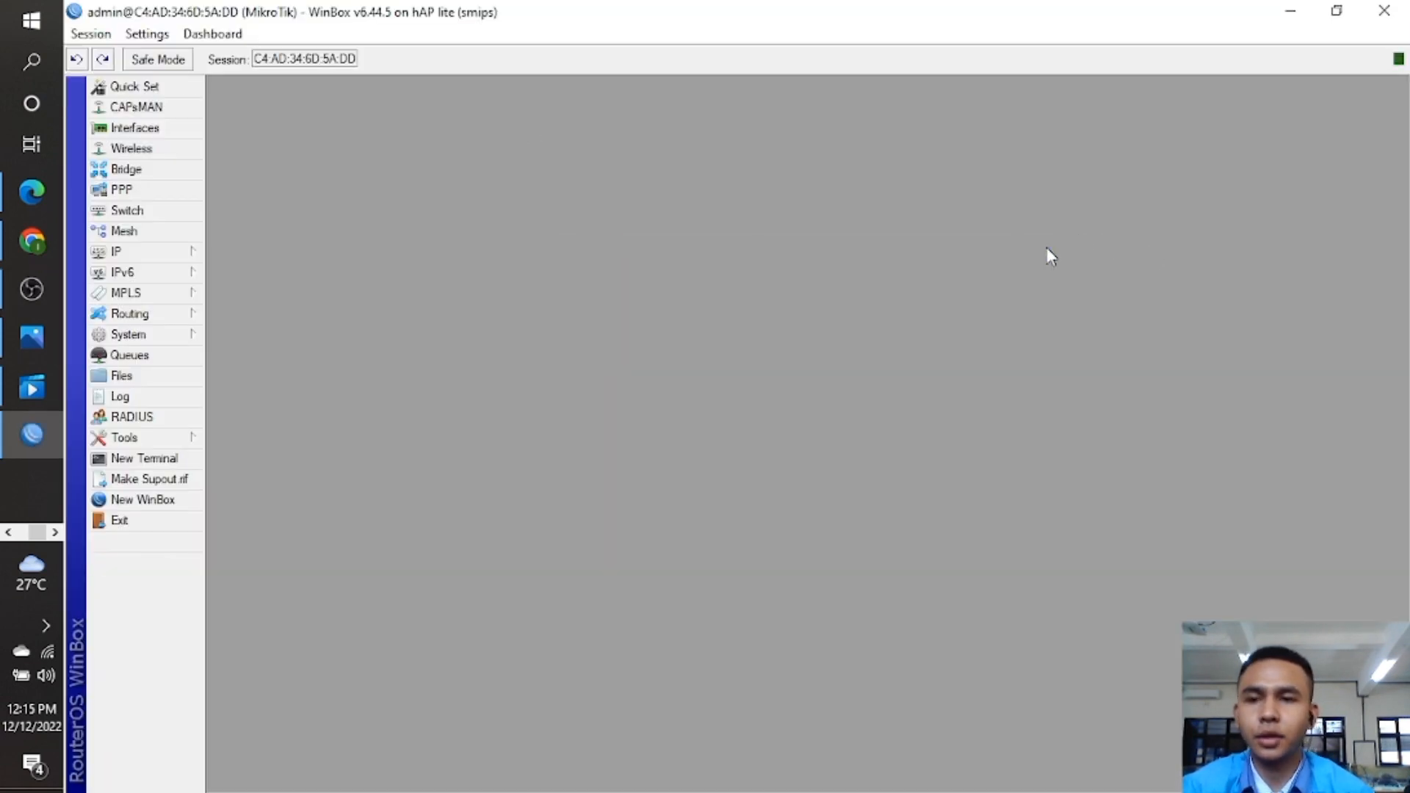
left_click(163, 334)
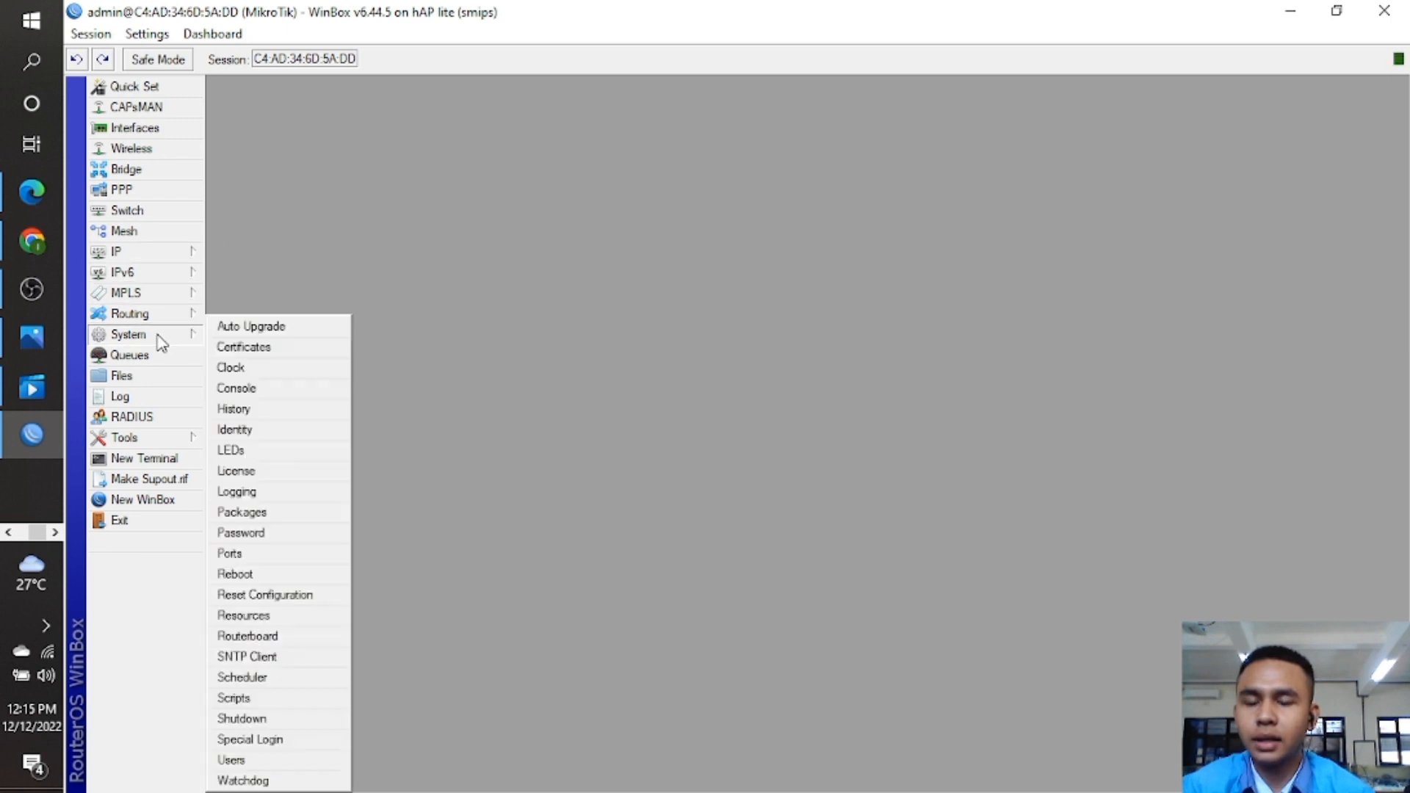
left_click(307, 441)
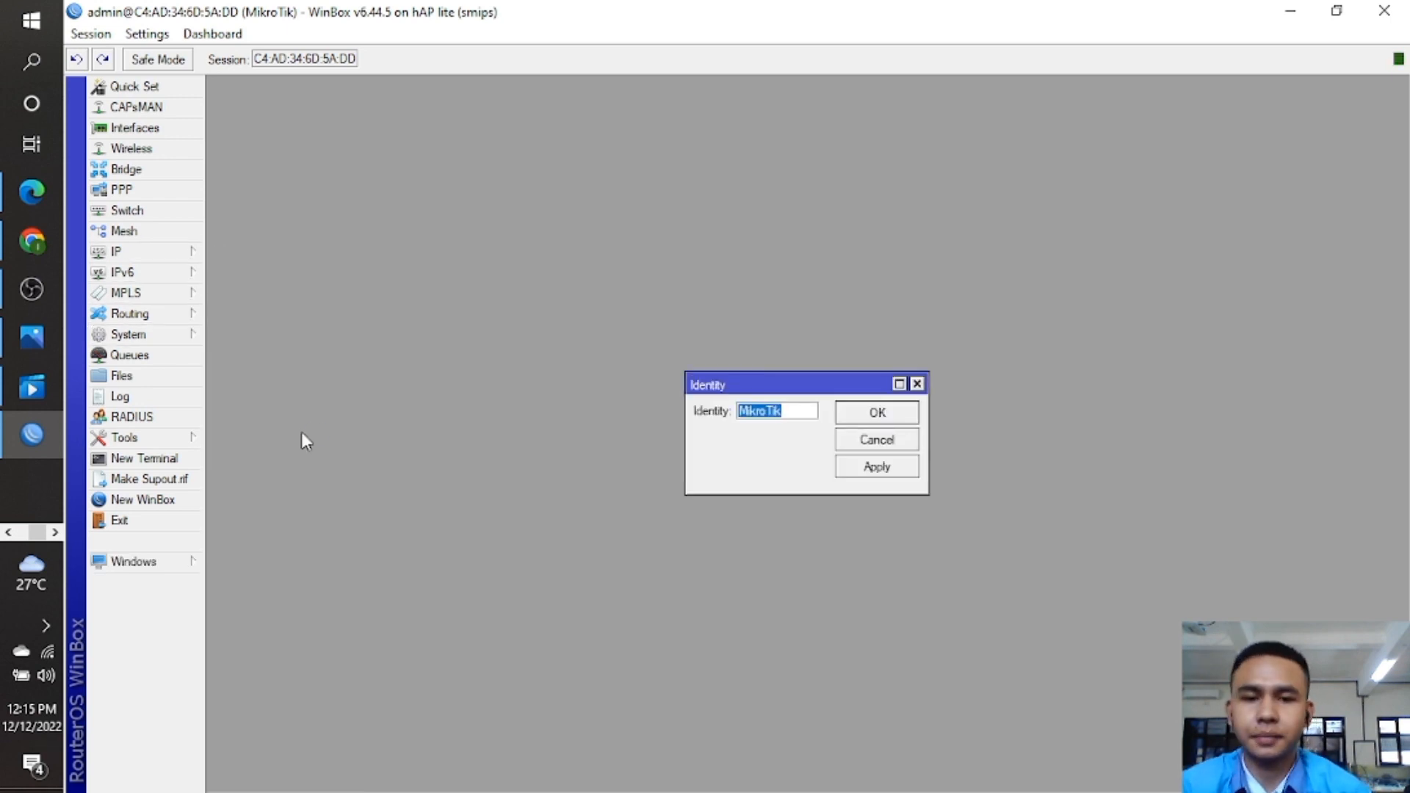
key("BackSpace")
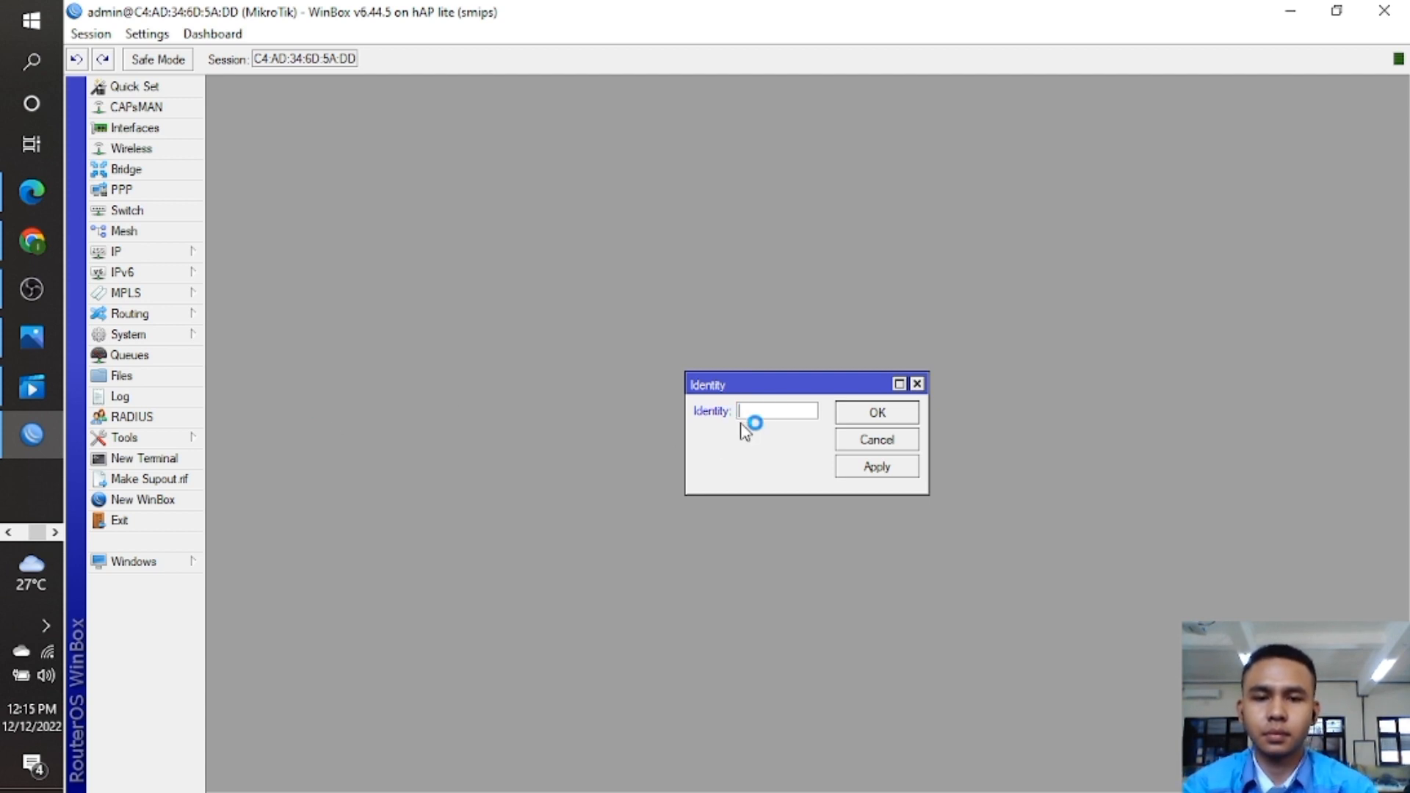
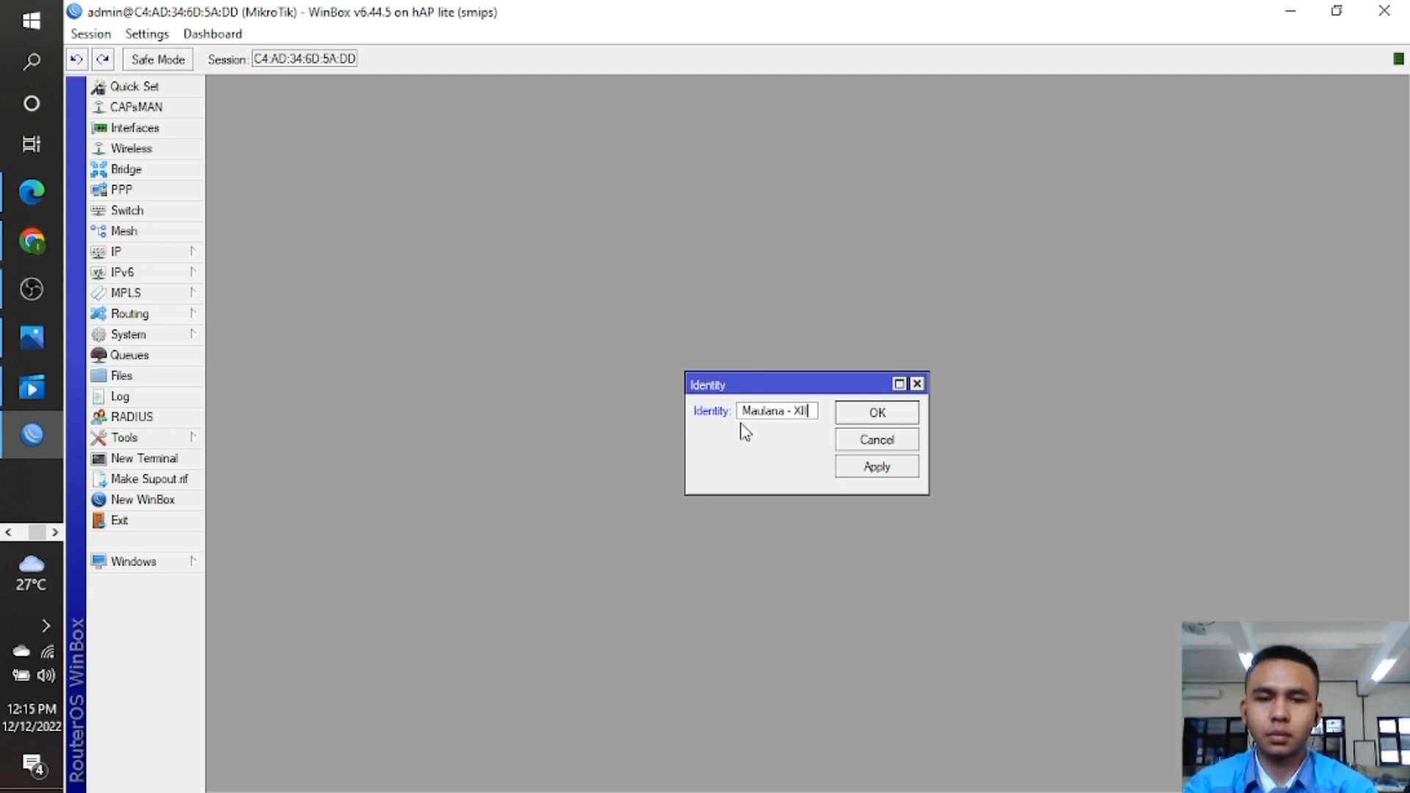
type(" SIJA 2")
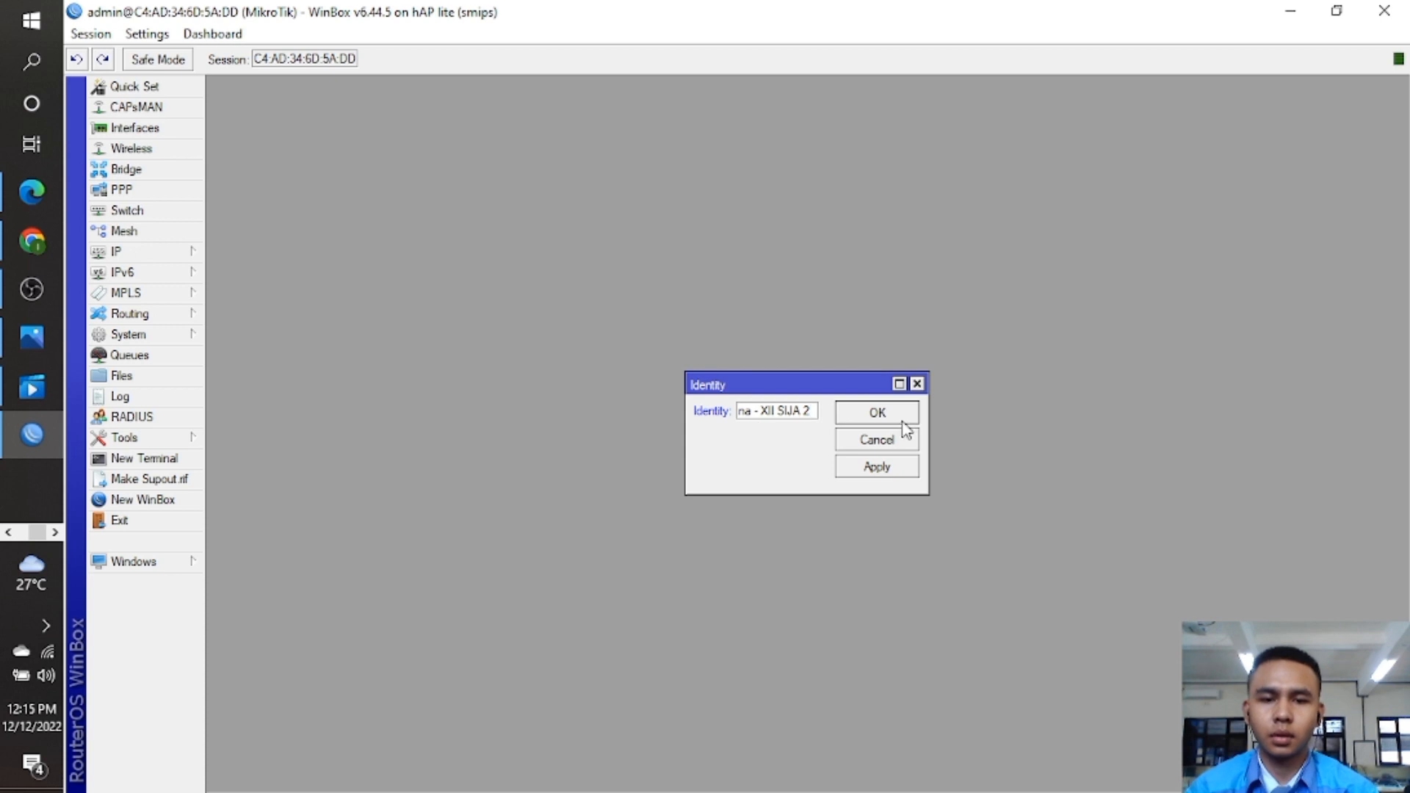
left_click(894, 420)
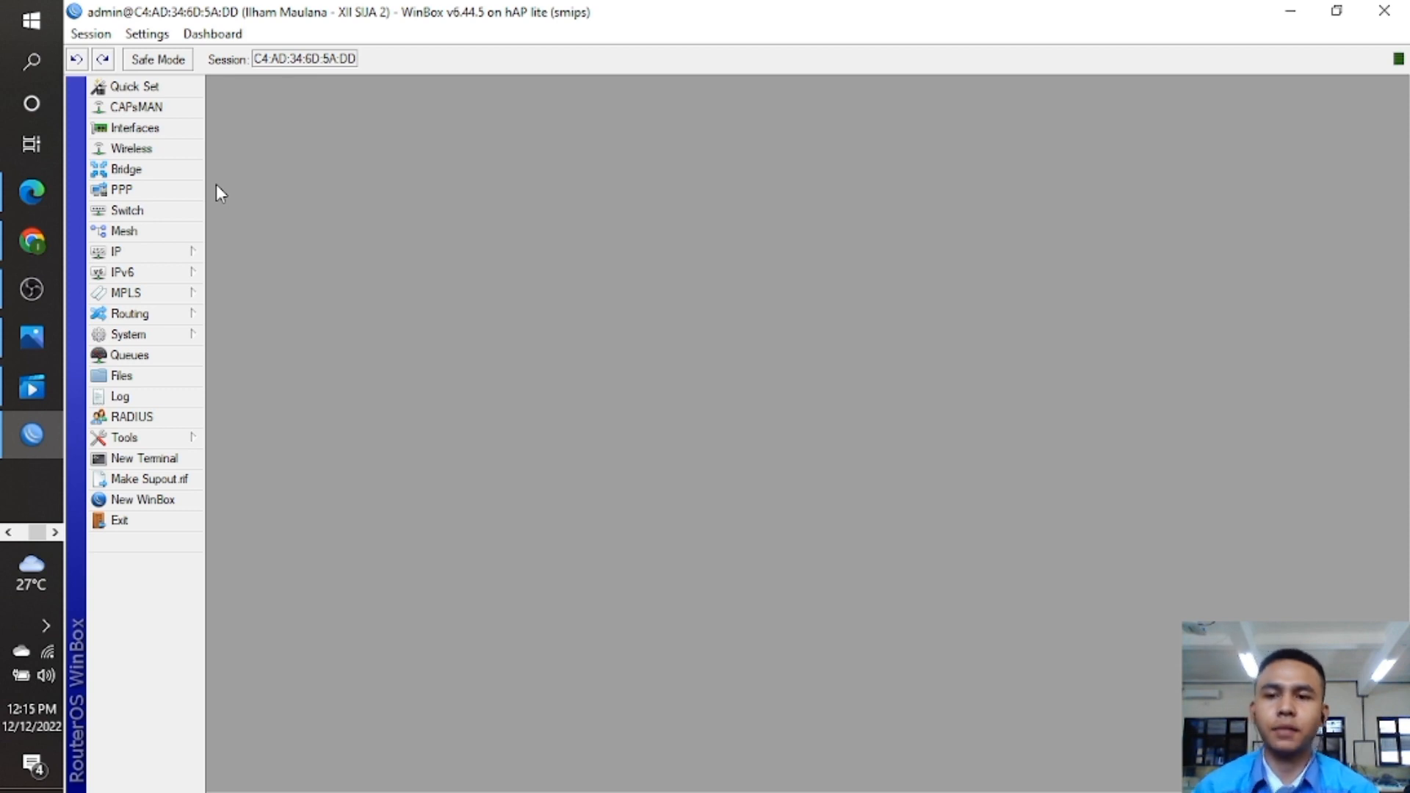
Rename ether1 to 'ether1 - Access Point'.
left_click(165, 132)
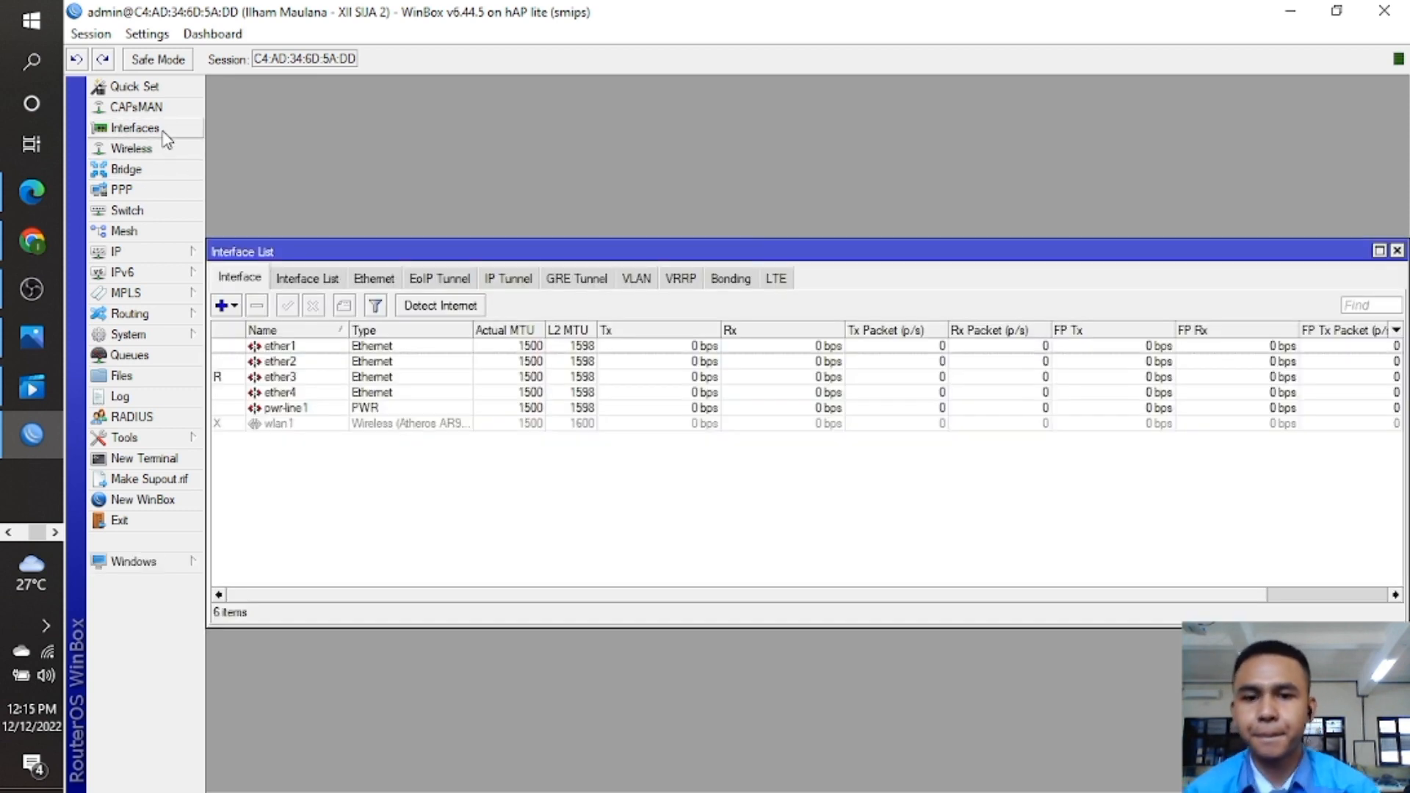
left_click(309, 349)
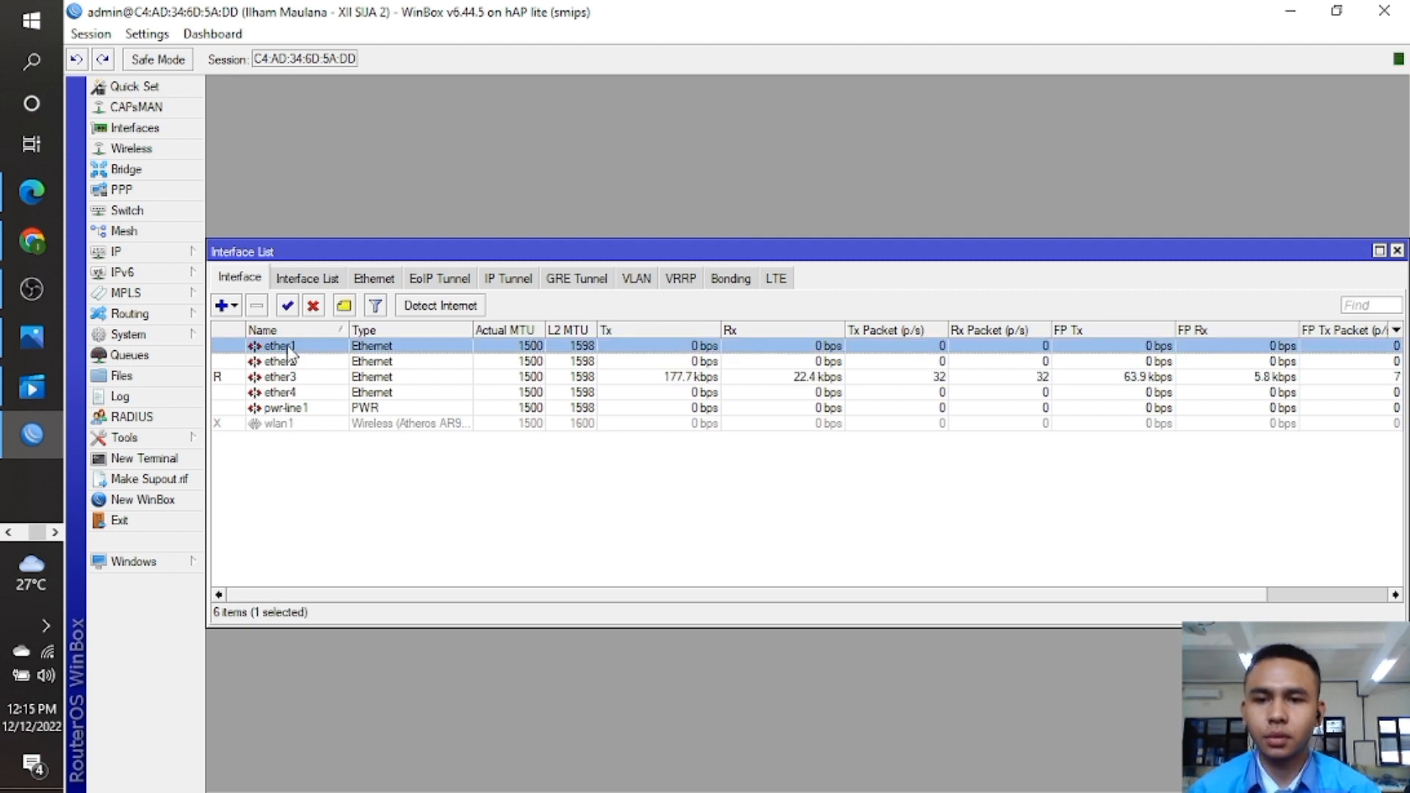
double_click(314, 347)
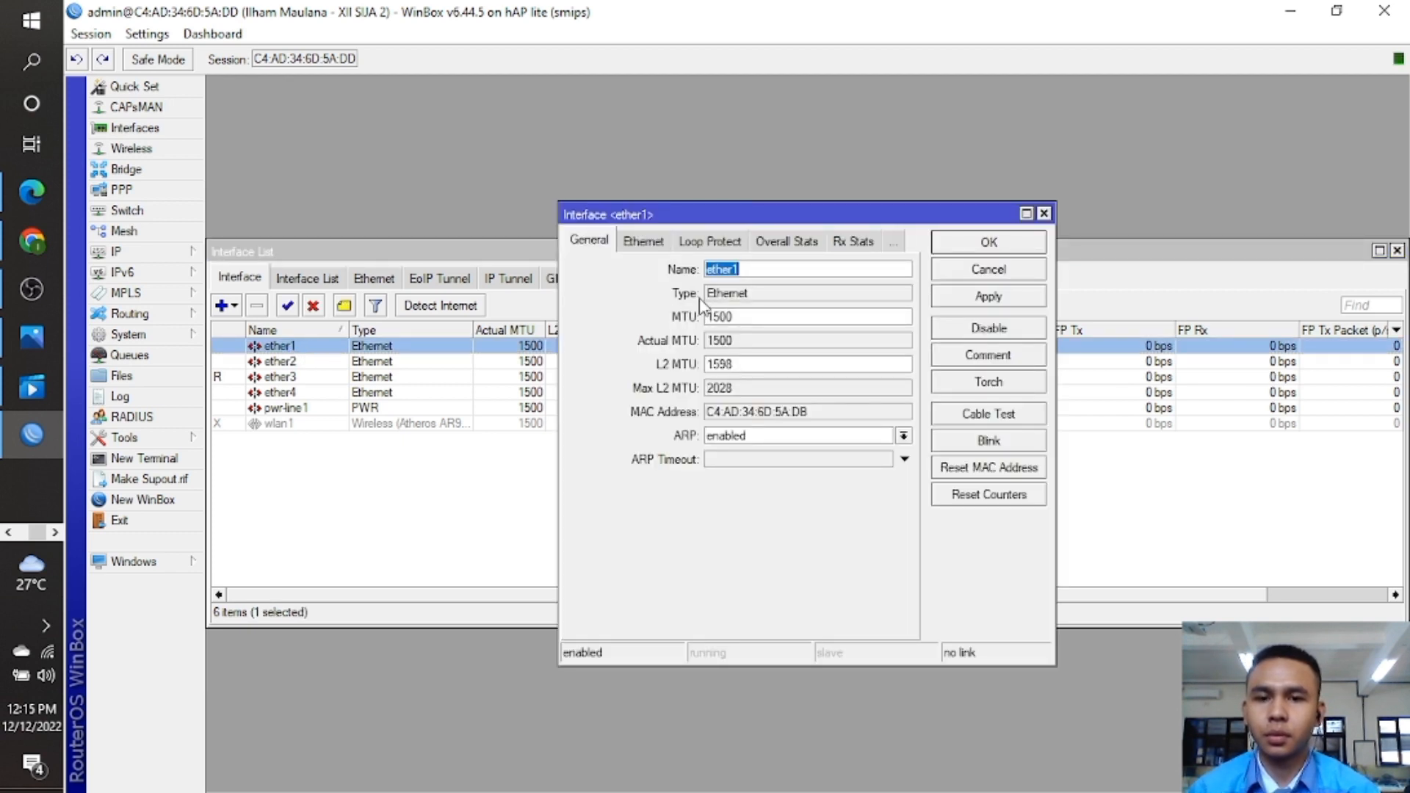
left_click(786, 272)
type("- ")
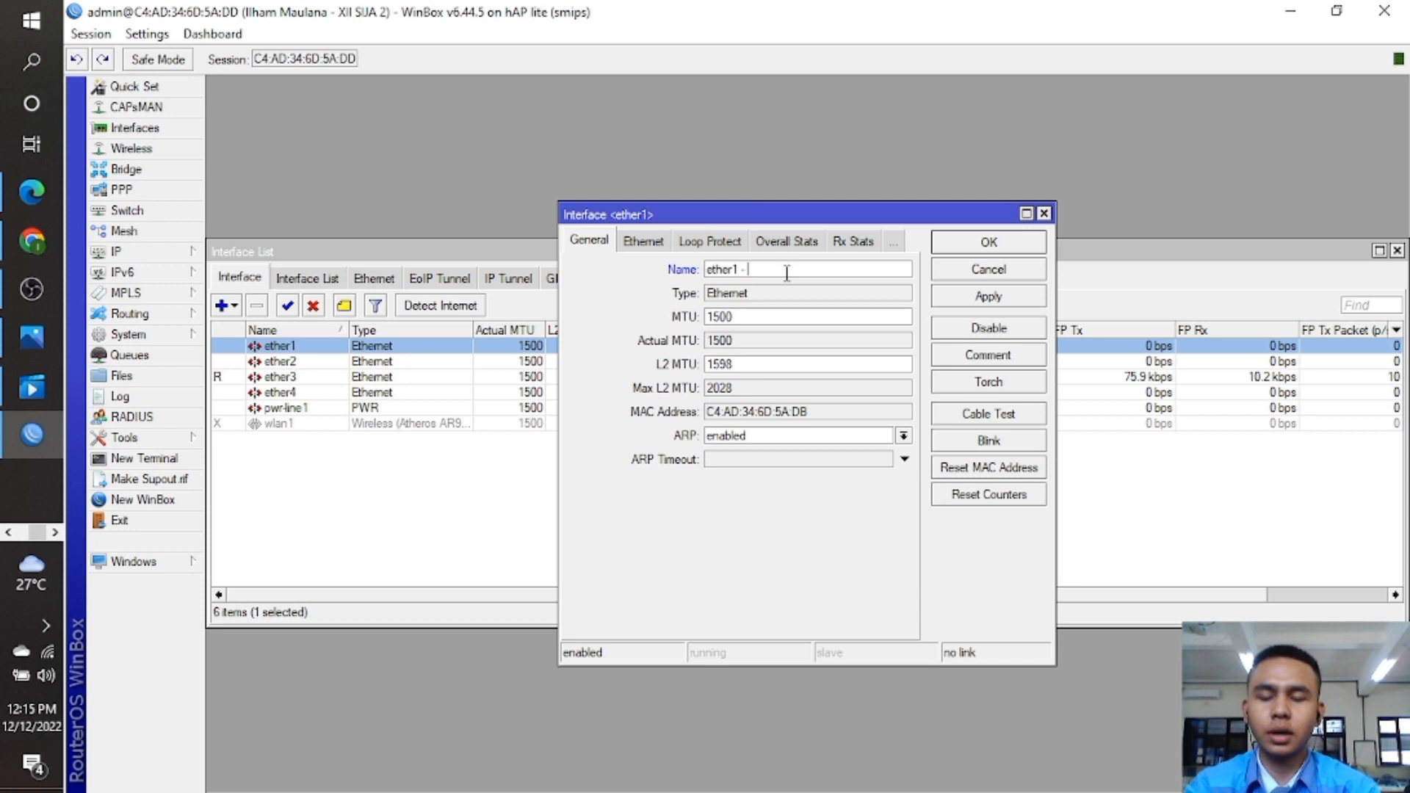
type("Access")
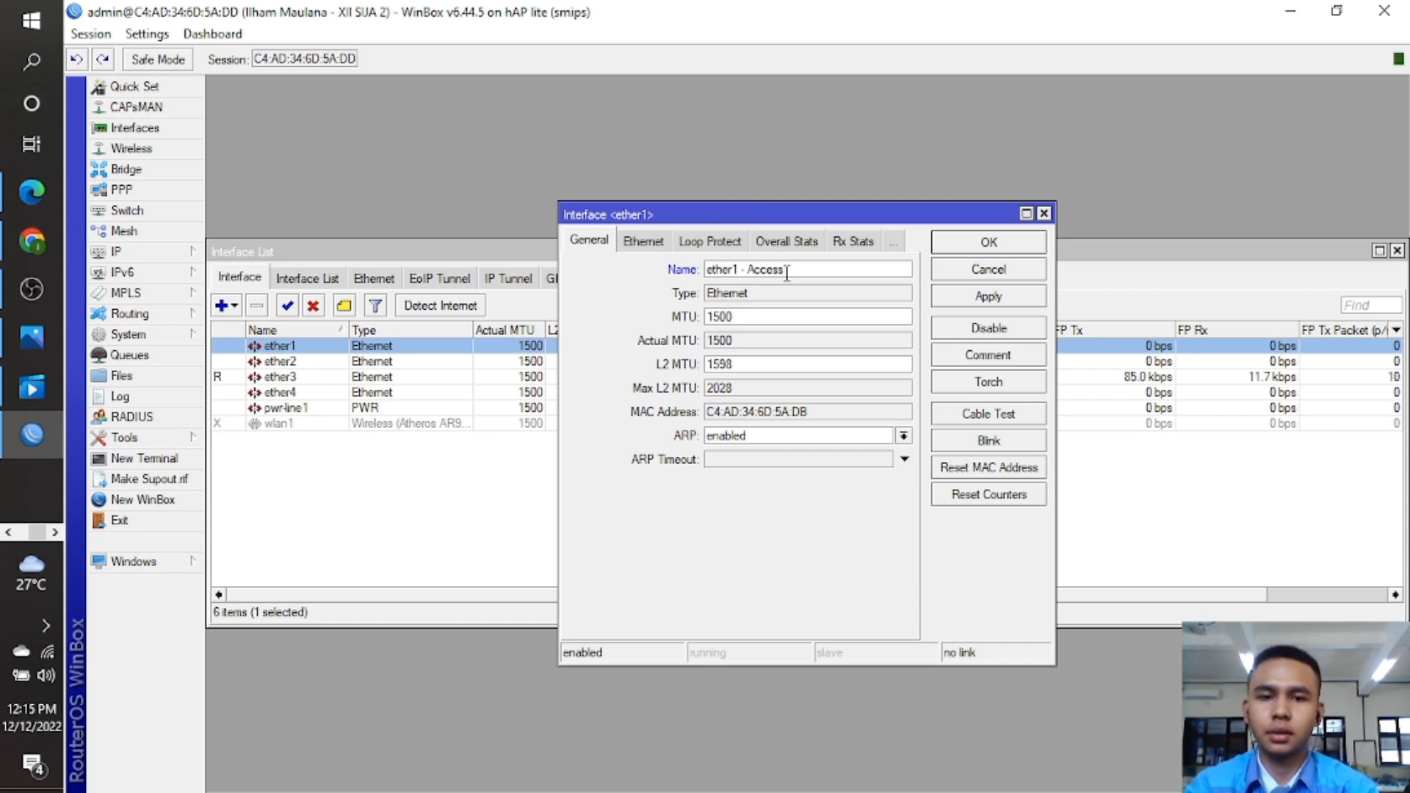
type(" Point")
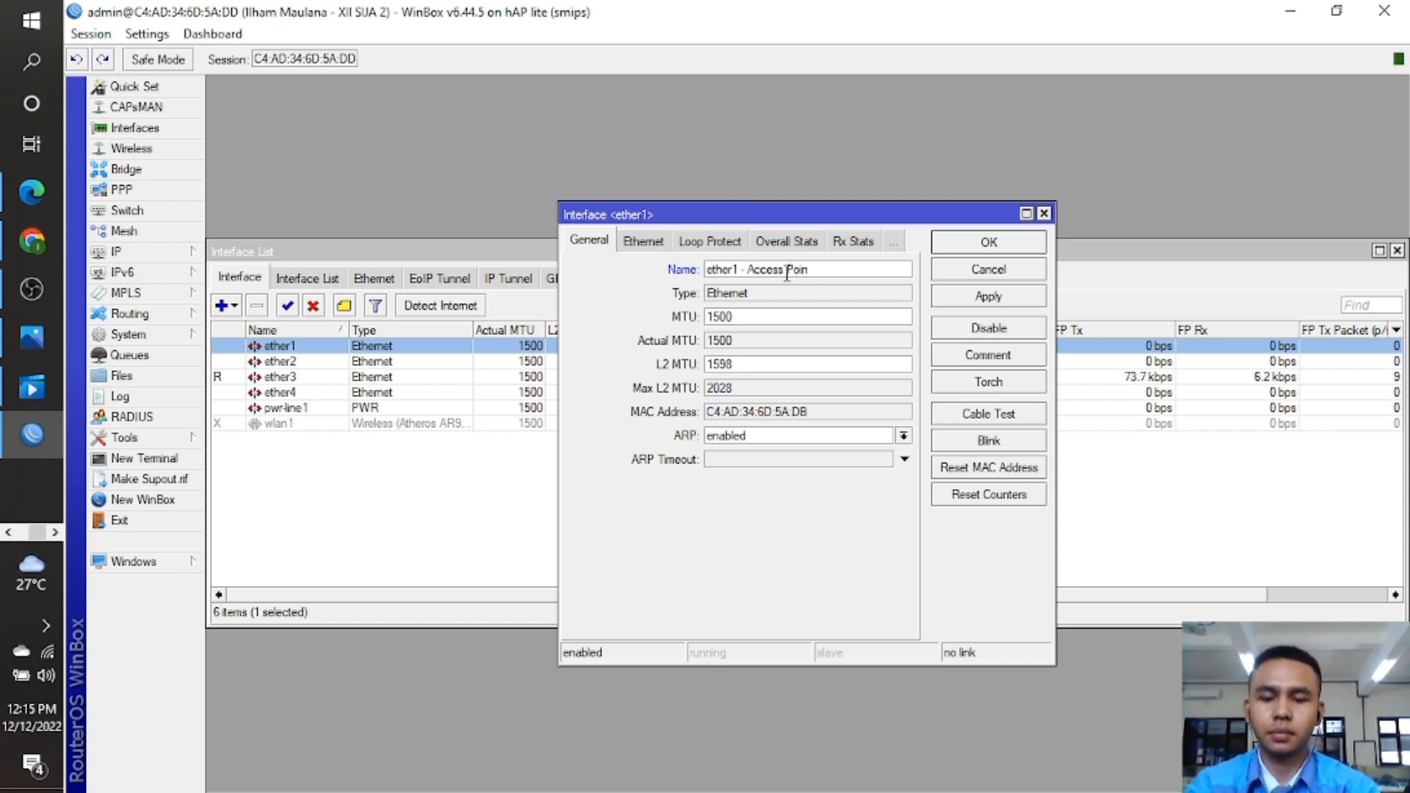
left_click(984, 245)
Rename ether2 to 'ether2 - Internet'.
double_click(294, 363)
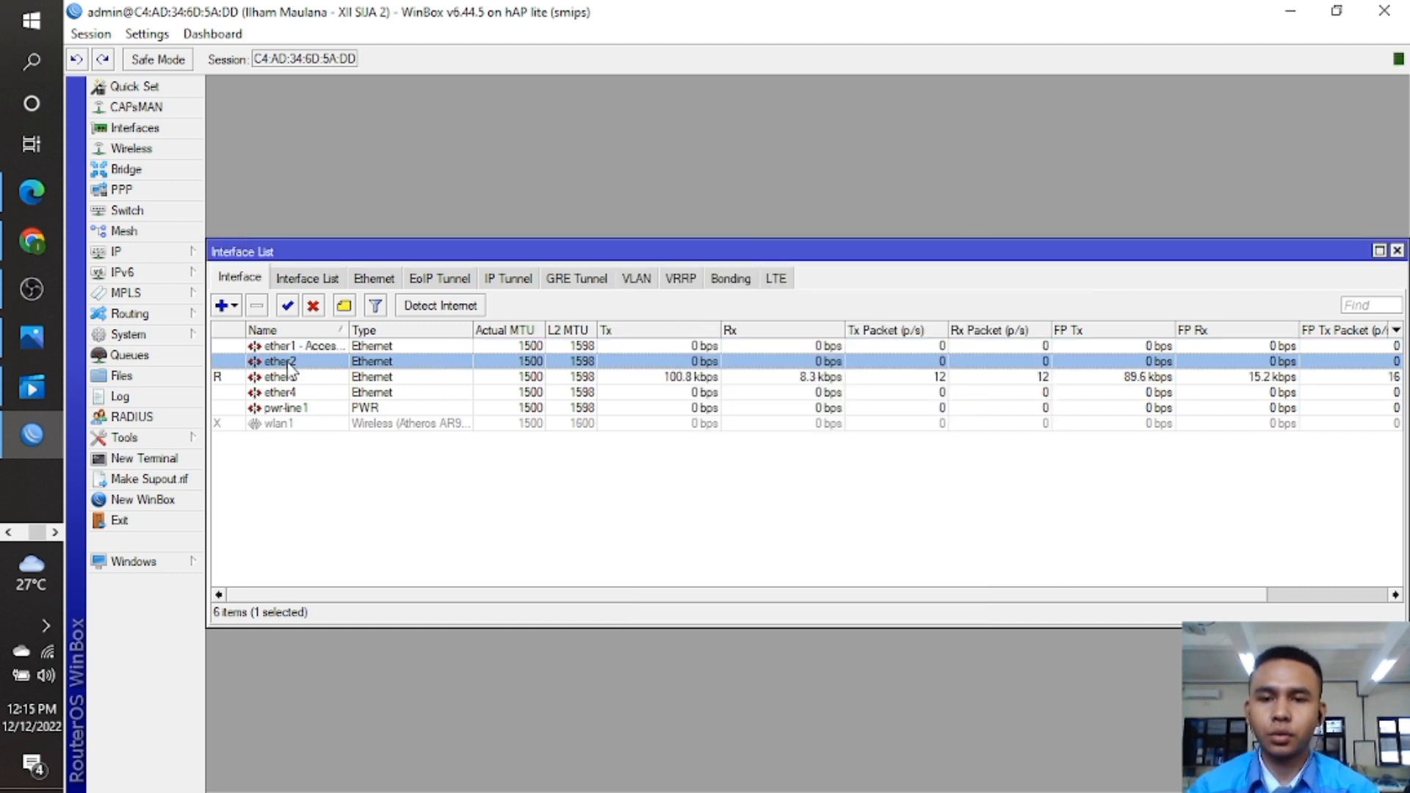
left_click(785, 271)
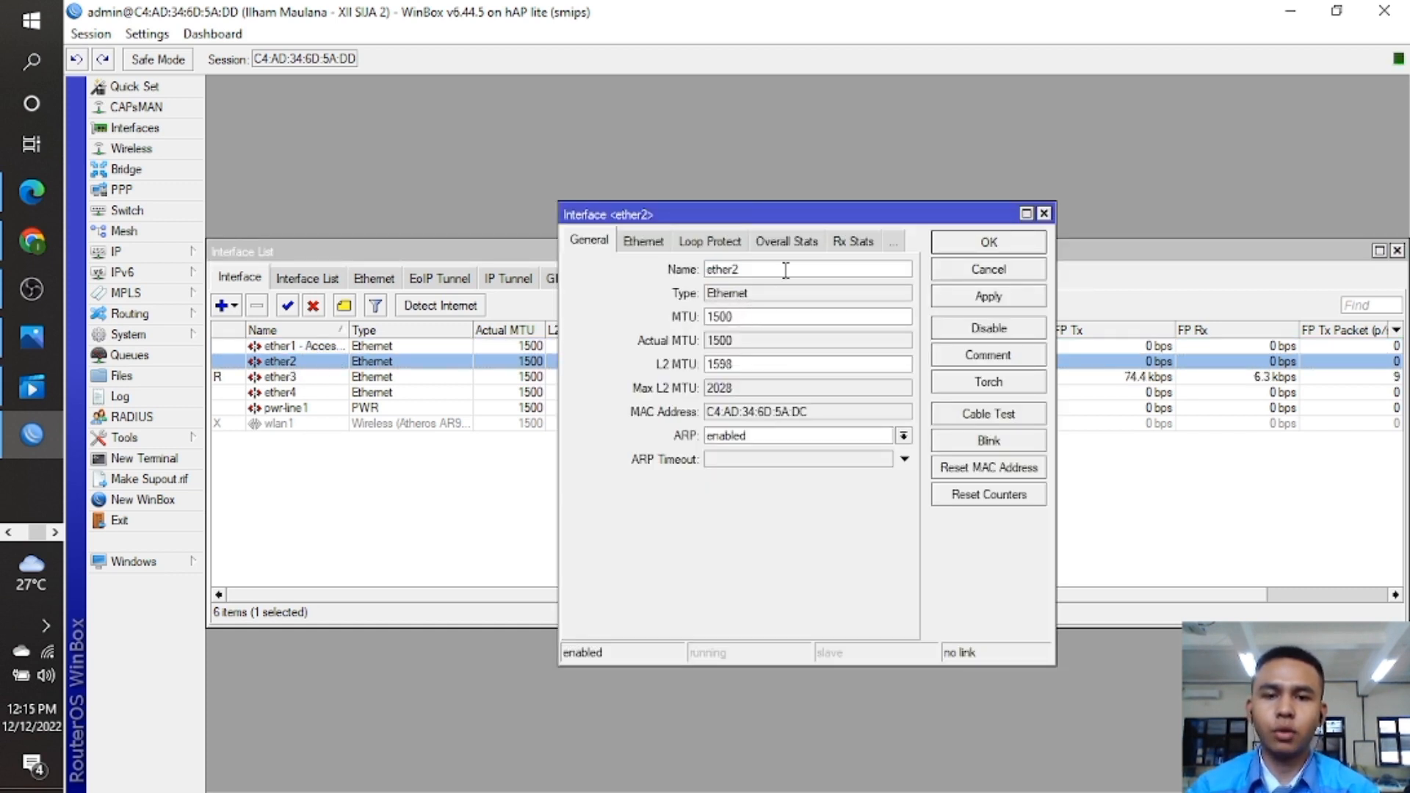
type("- Internet")
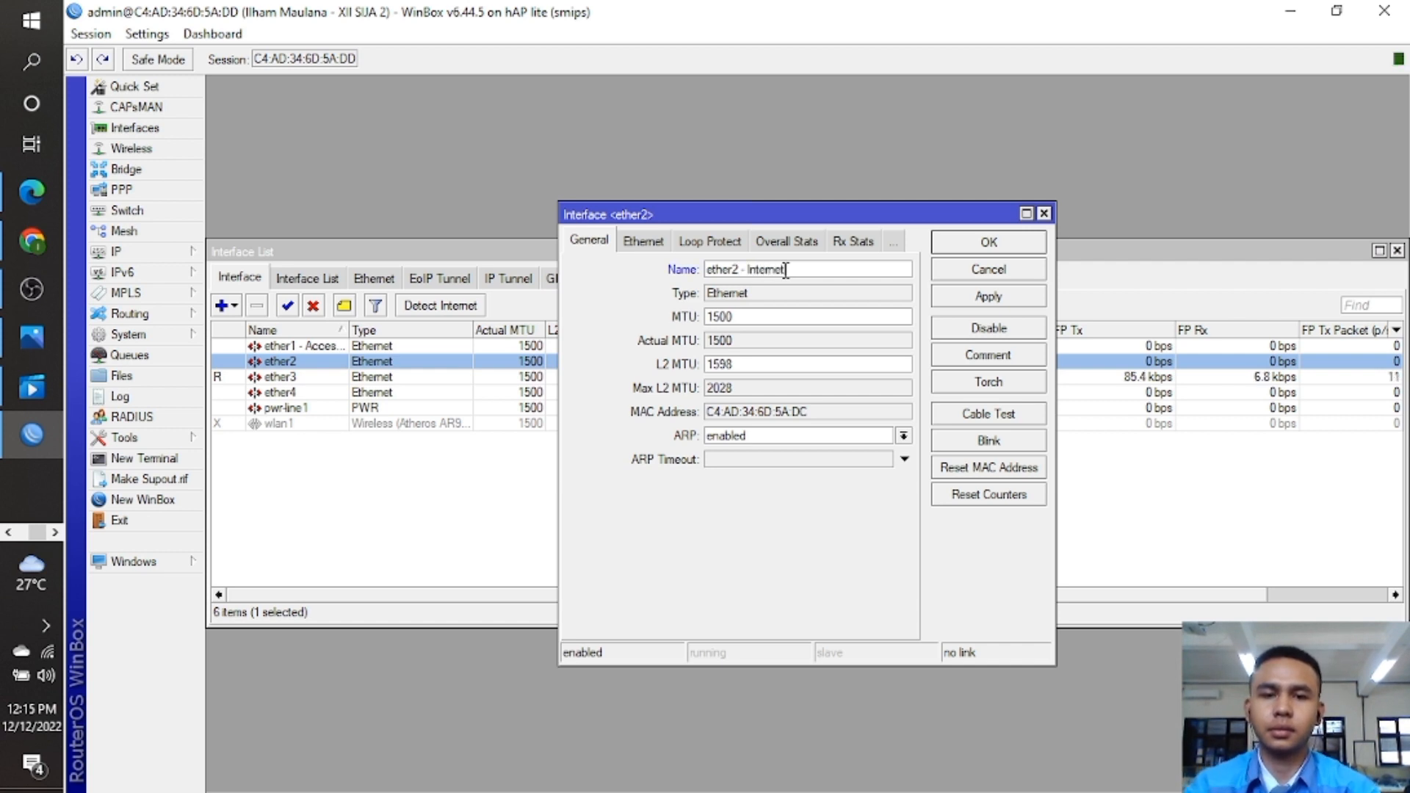
left_click(1006, 247)
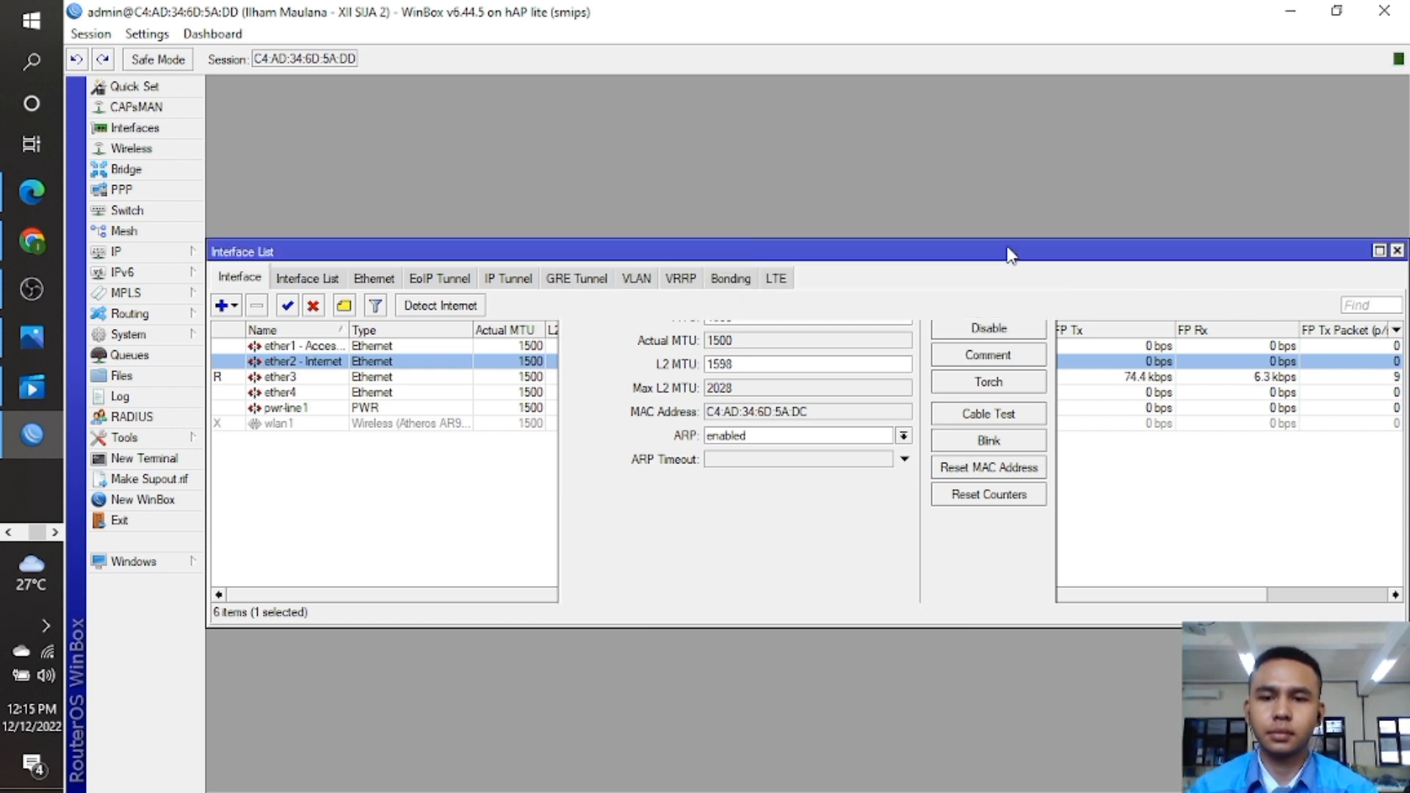
Rename ether3 to 'ether3 - Client', correcting the misspelled name.
double_click(307, 378)
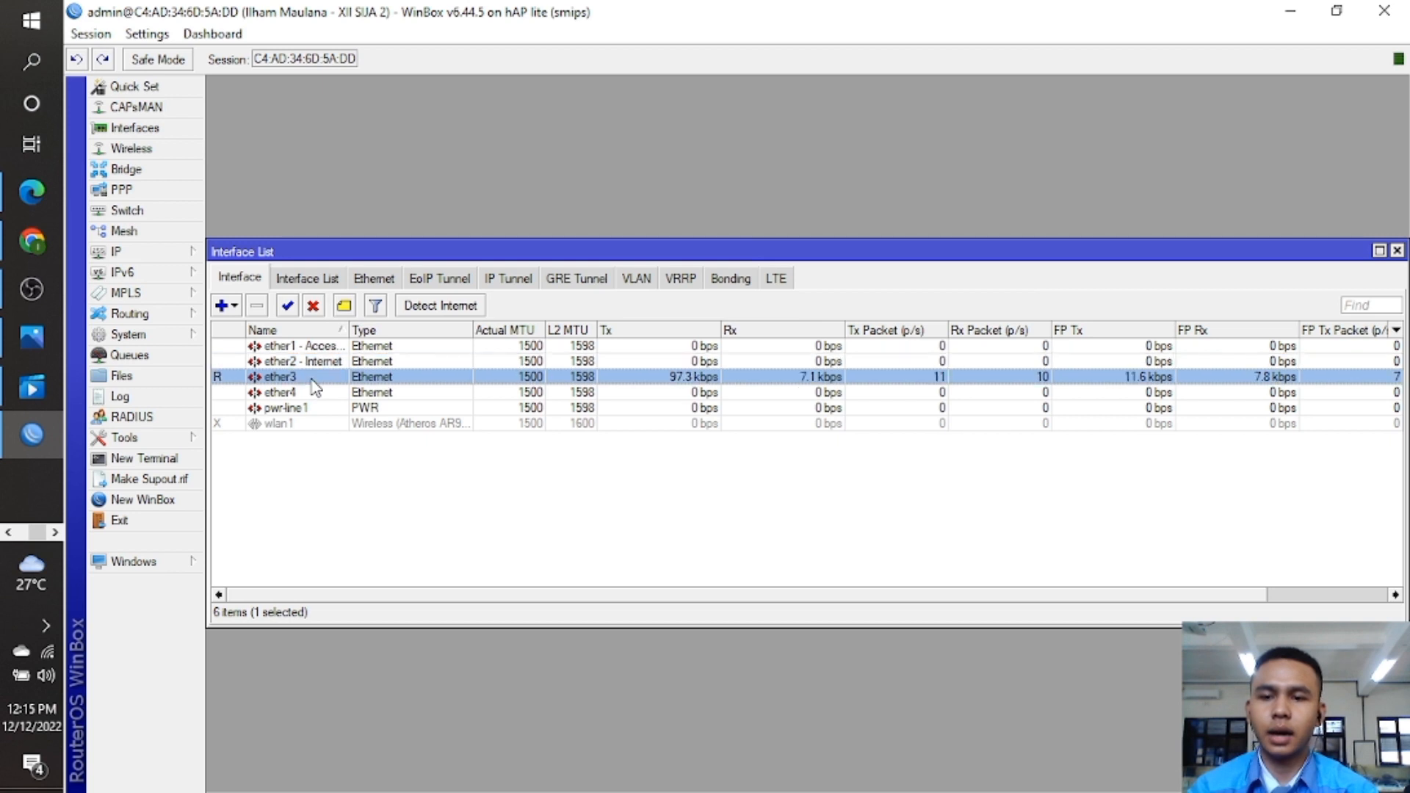
left_click(822, 269)
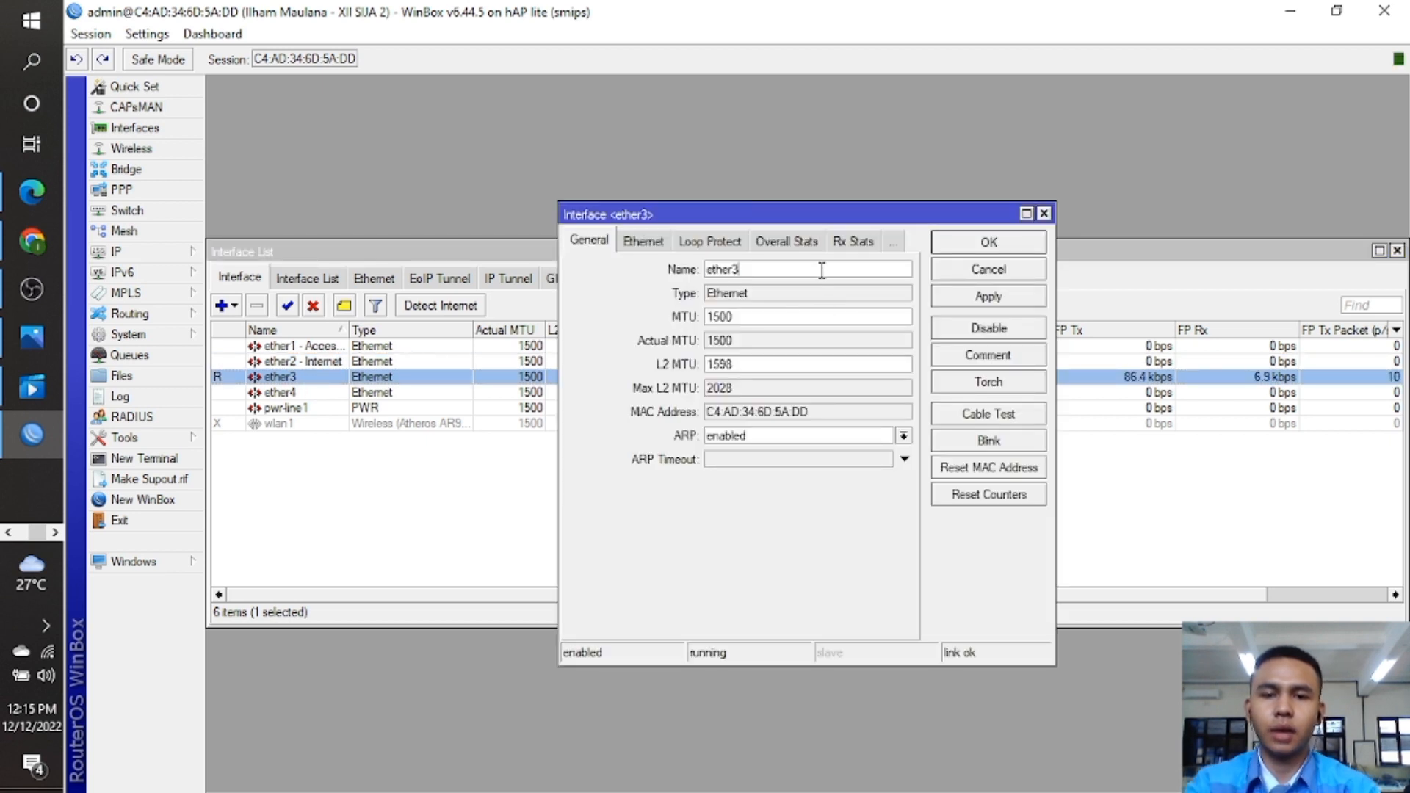
type("- ")
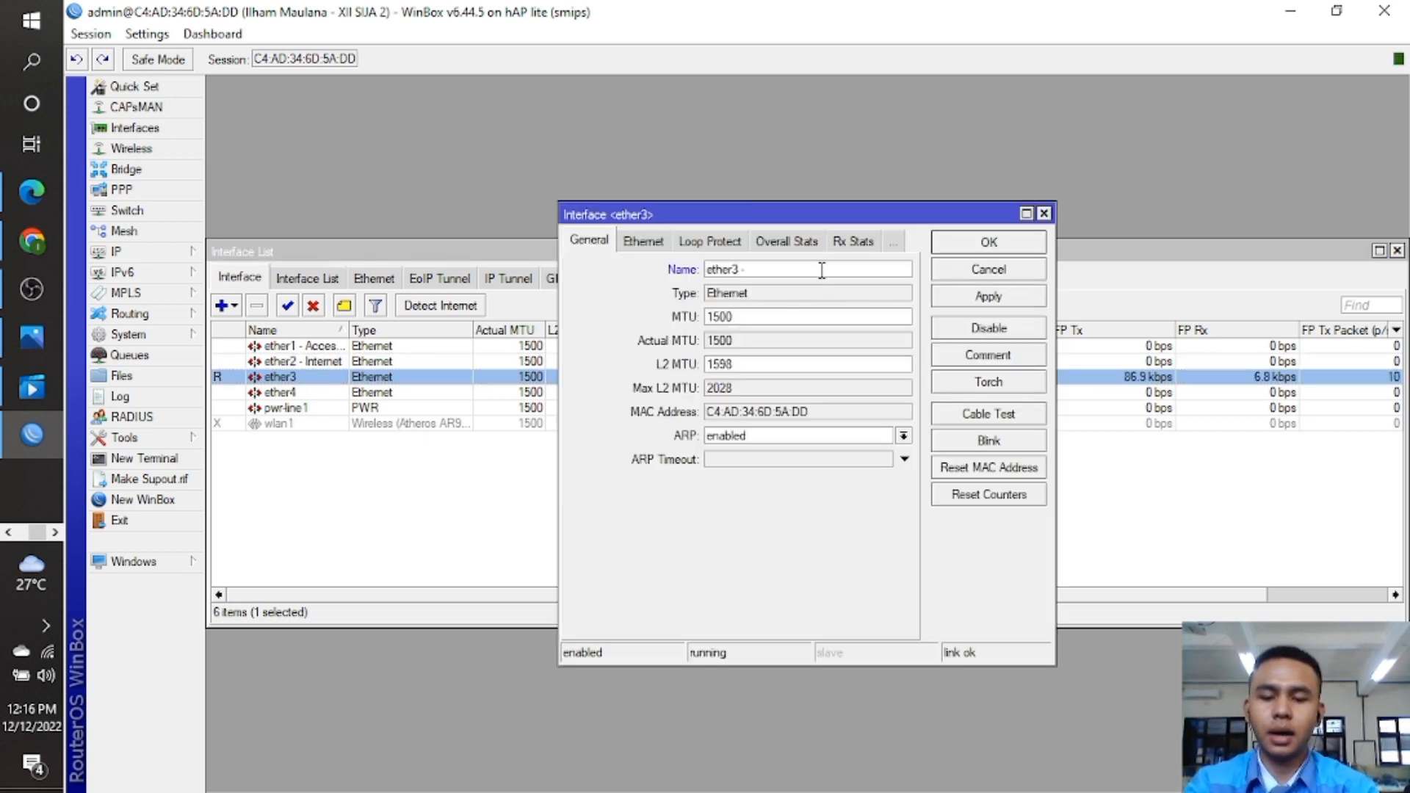
type("Clin")
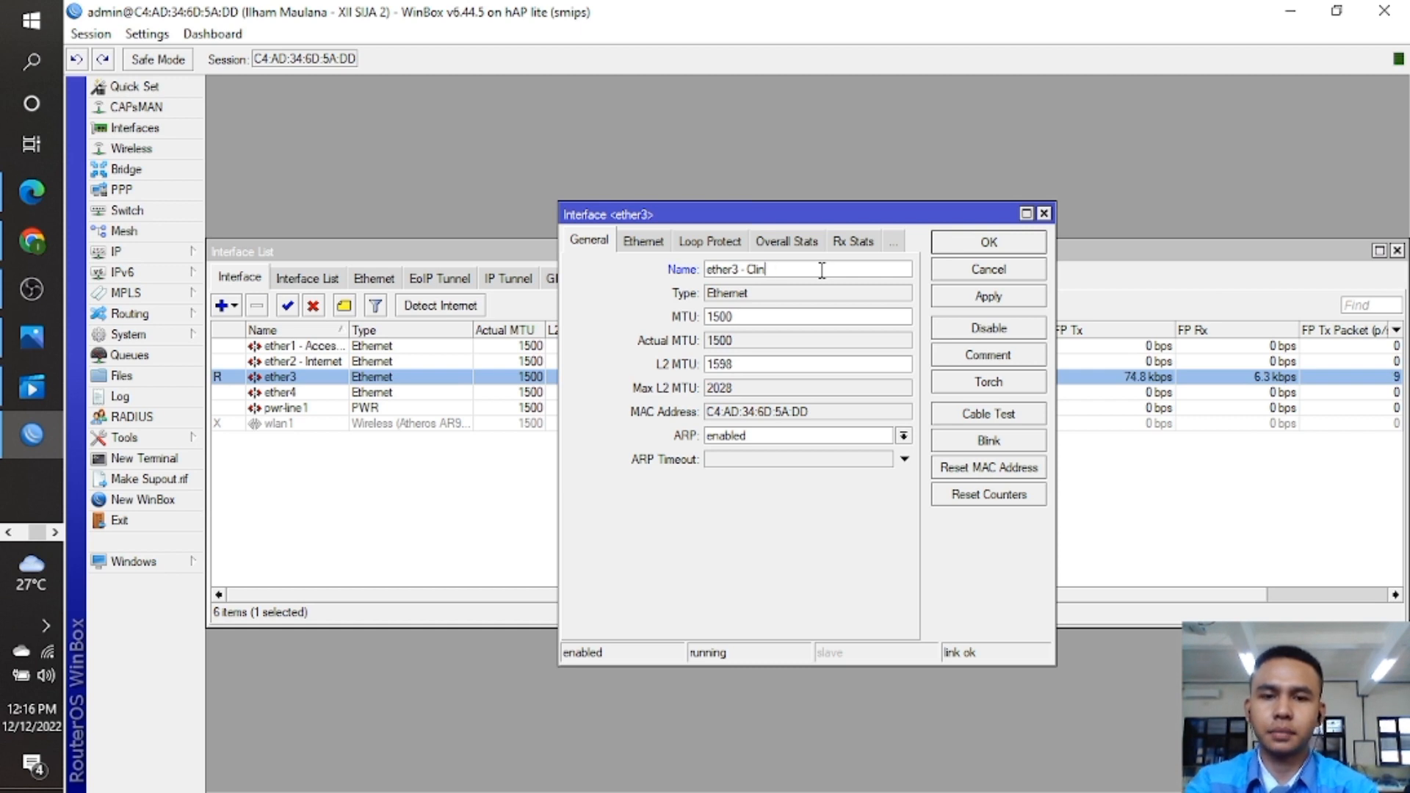
type("etet")
key("BackSpace")
key("BackSpace")
key("BackSpace")
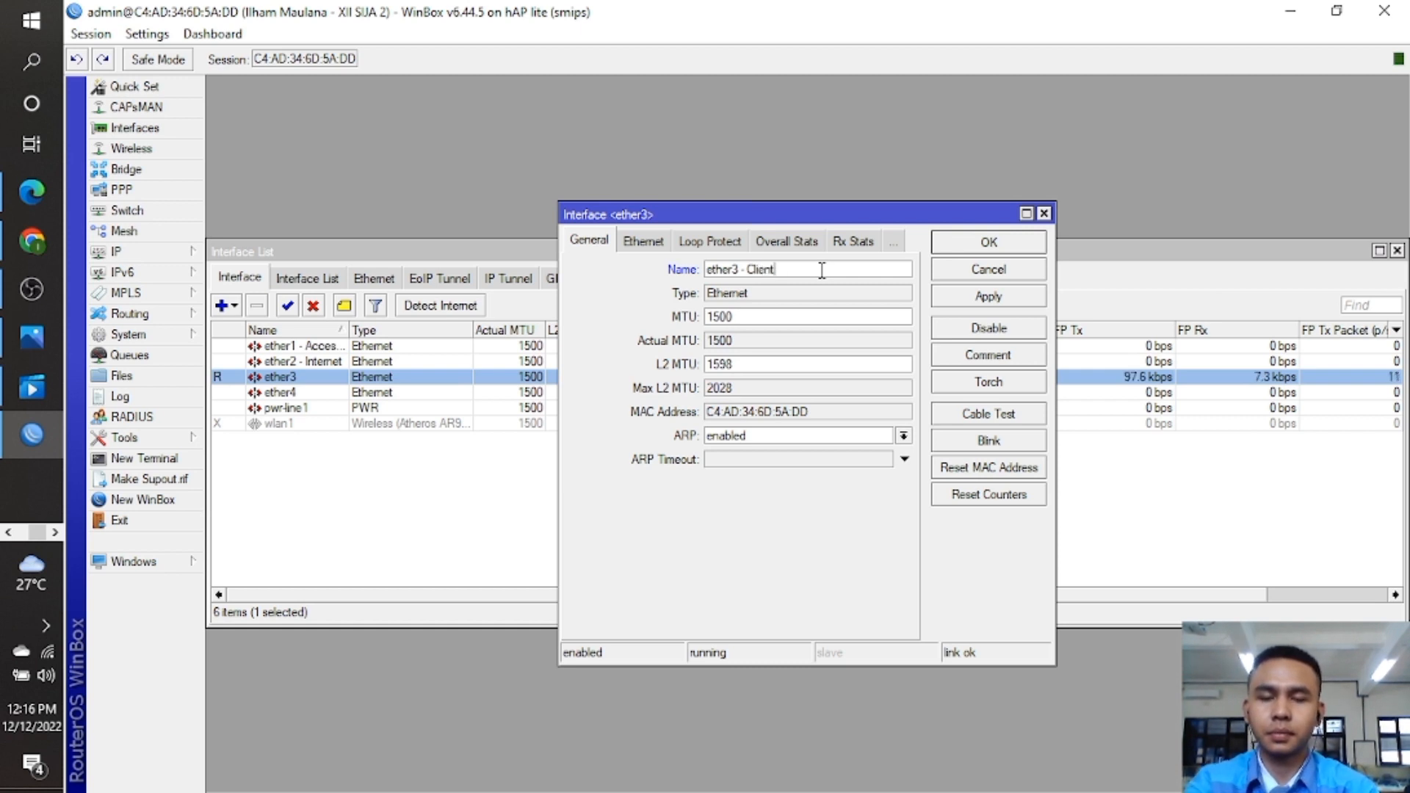
type("ent")
left_click(1027, 243)
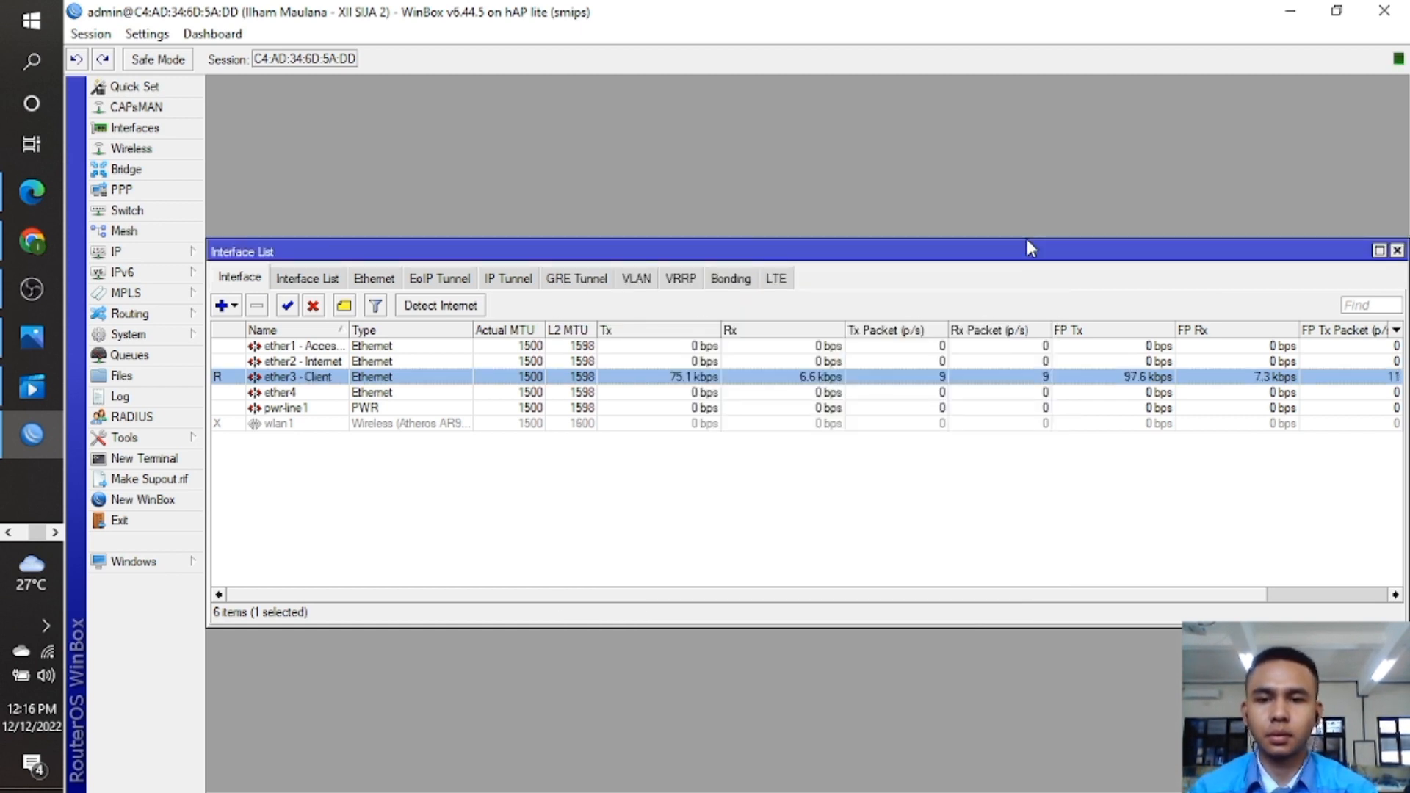
left_click(700, 541)
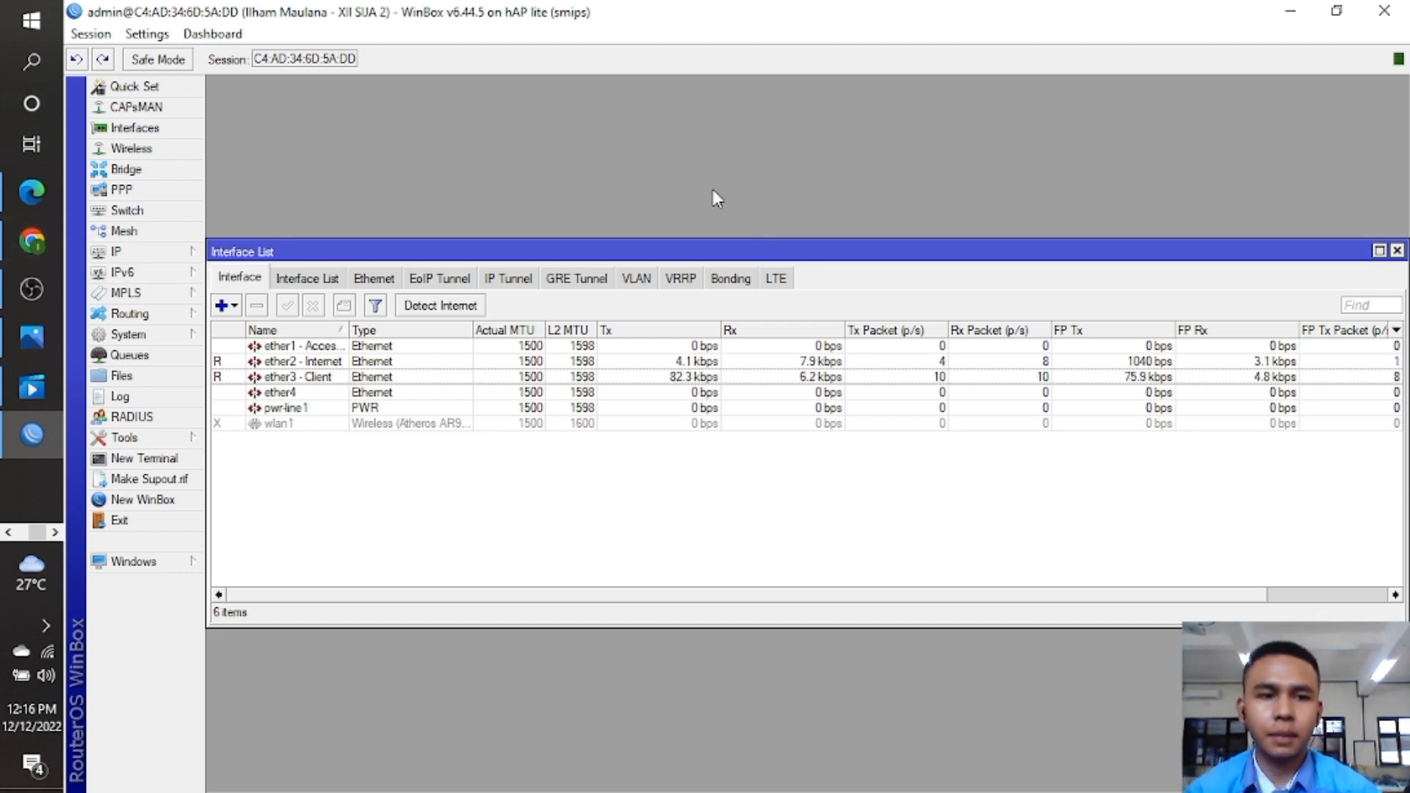
Add a DHCP client on ether2 - Internet.
left_click(1398, 251)
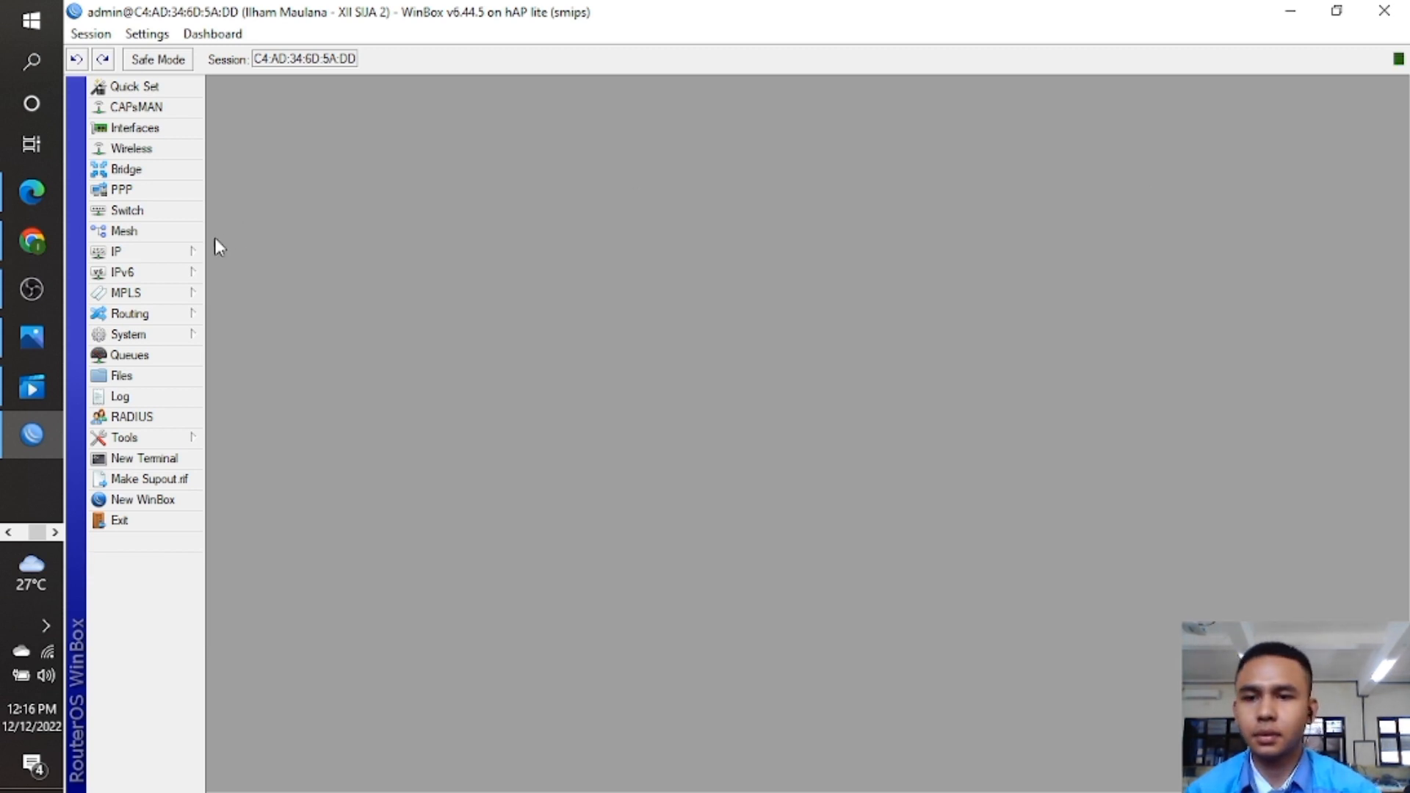
left_click(189, 251)
left_click(263, 338)
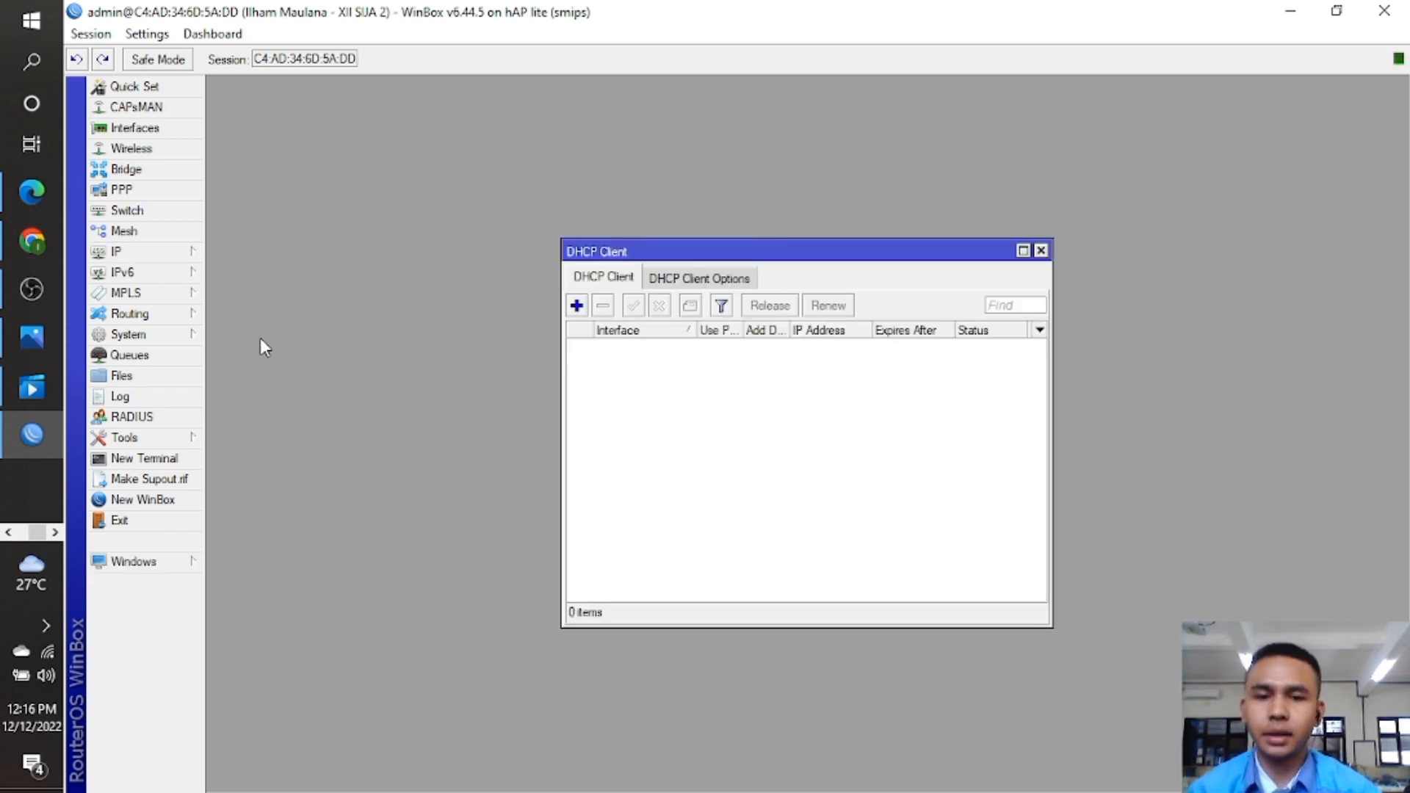
left_click(577, 307)
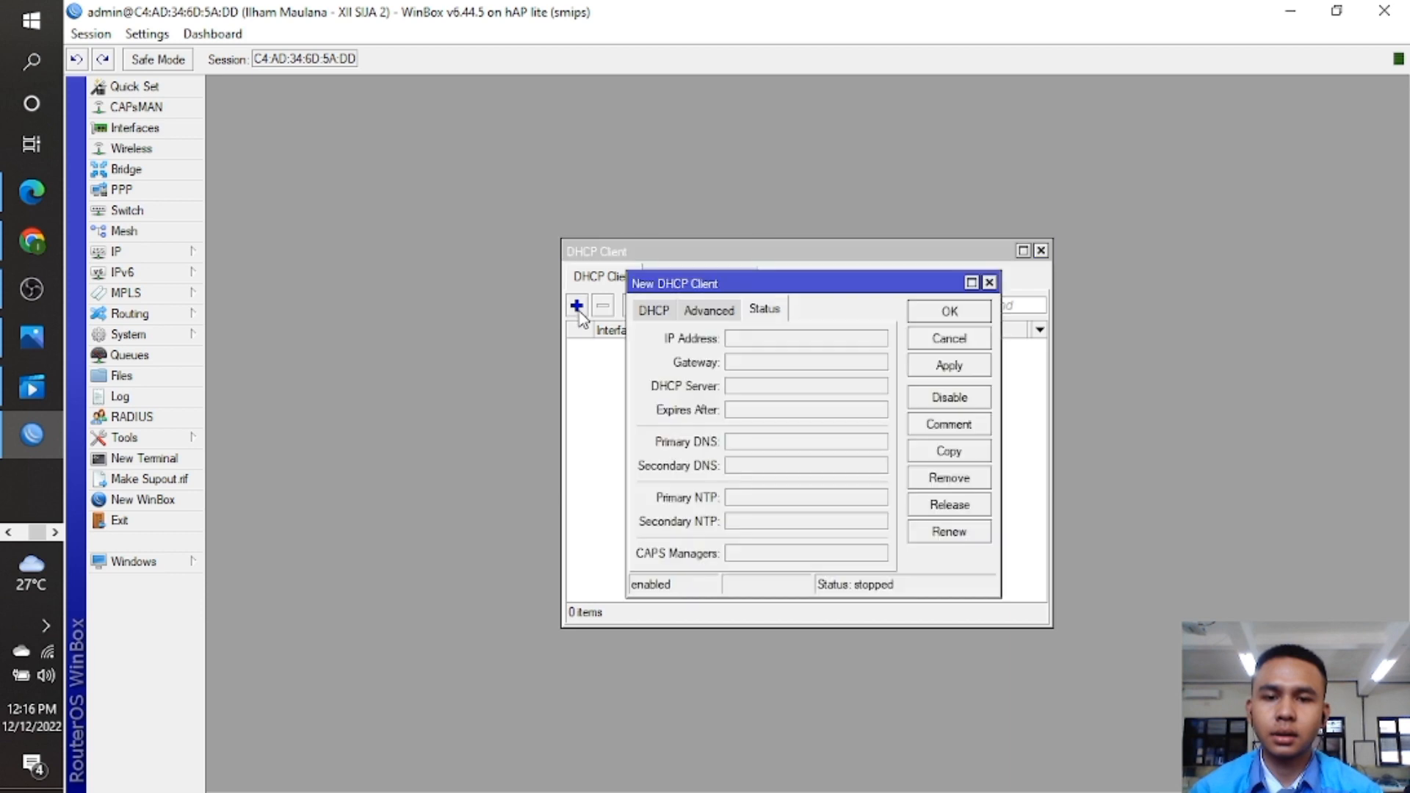
left_click(664, 312)
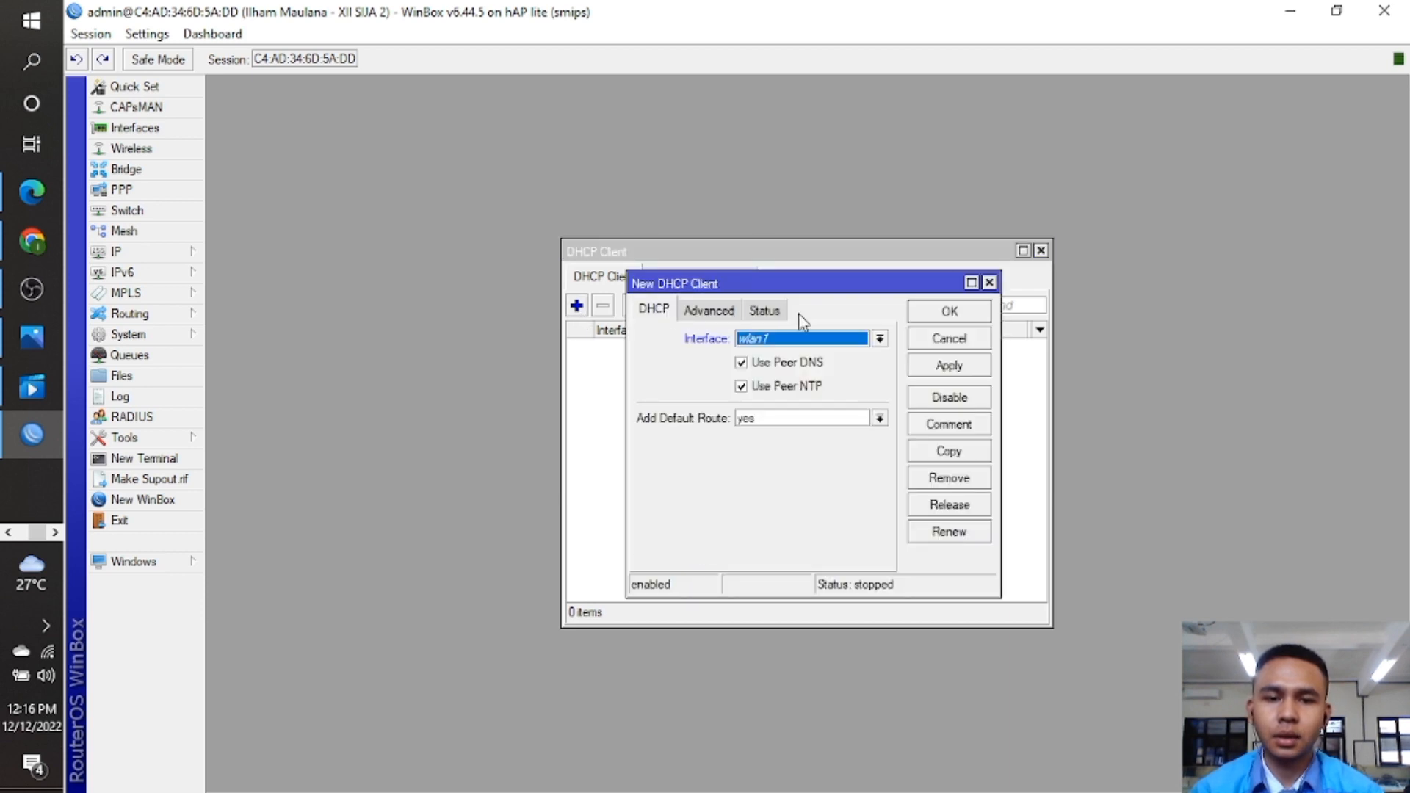
left_click(879, 339)
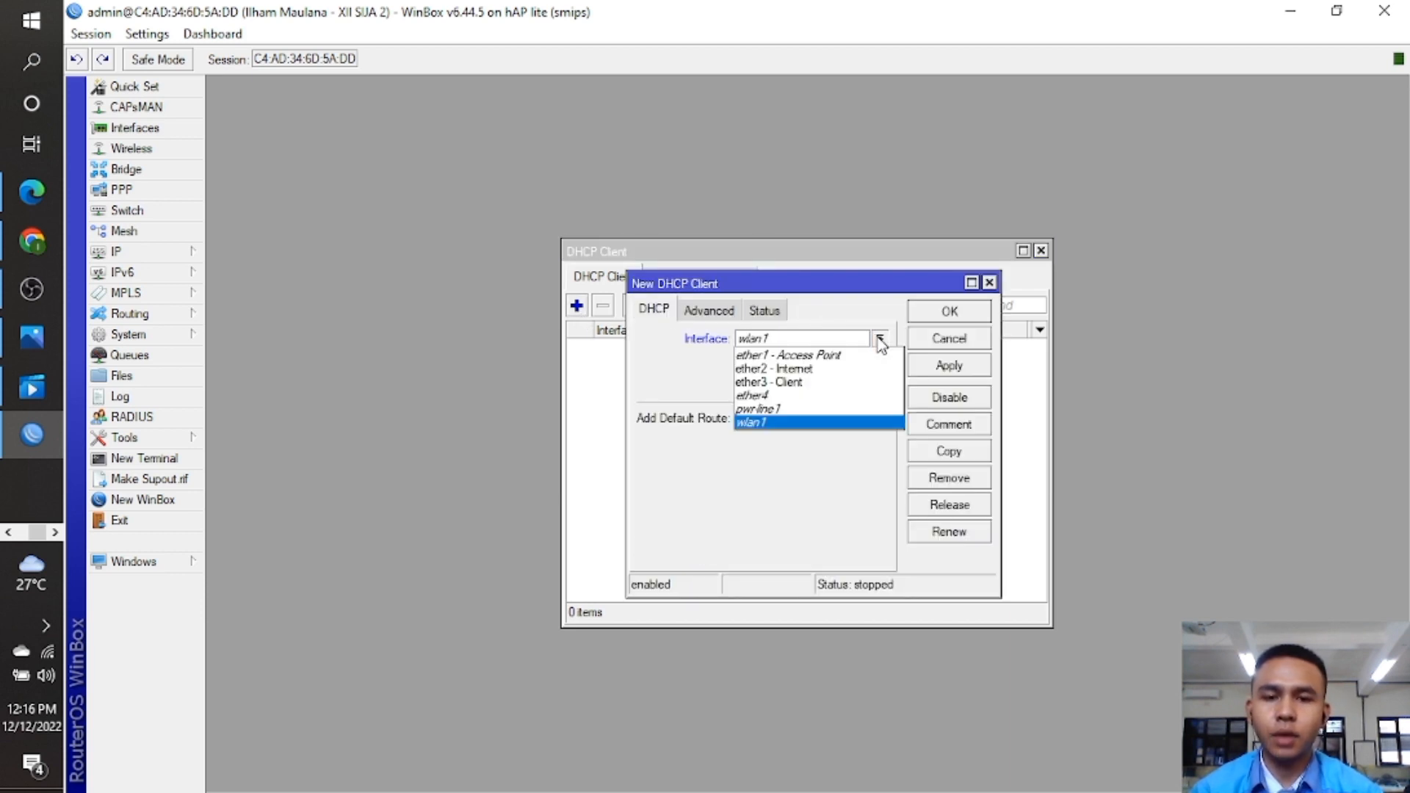
left_click(845, 370)
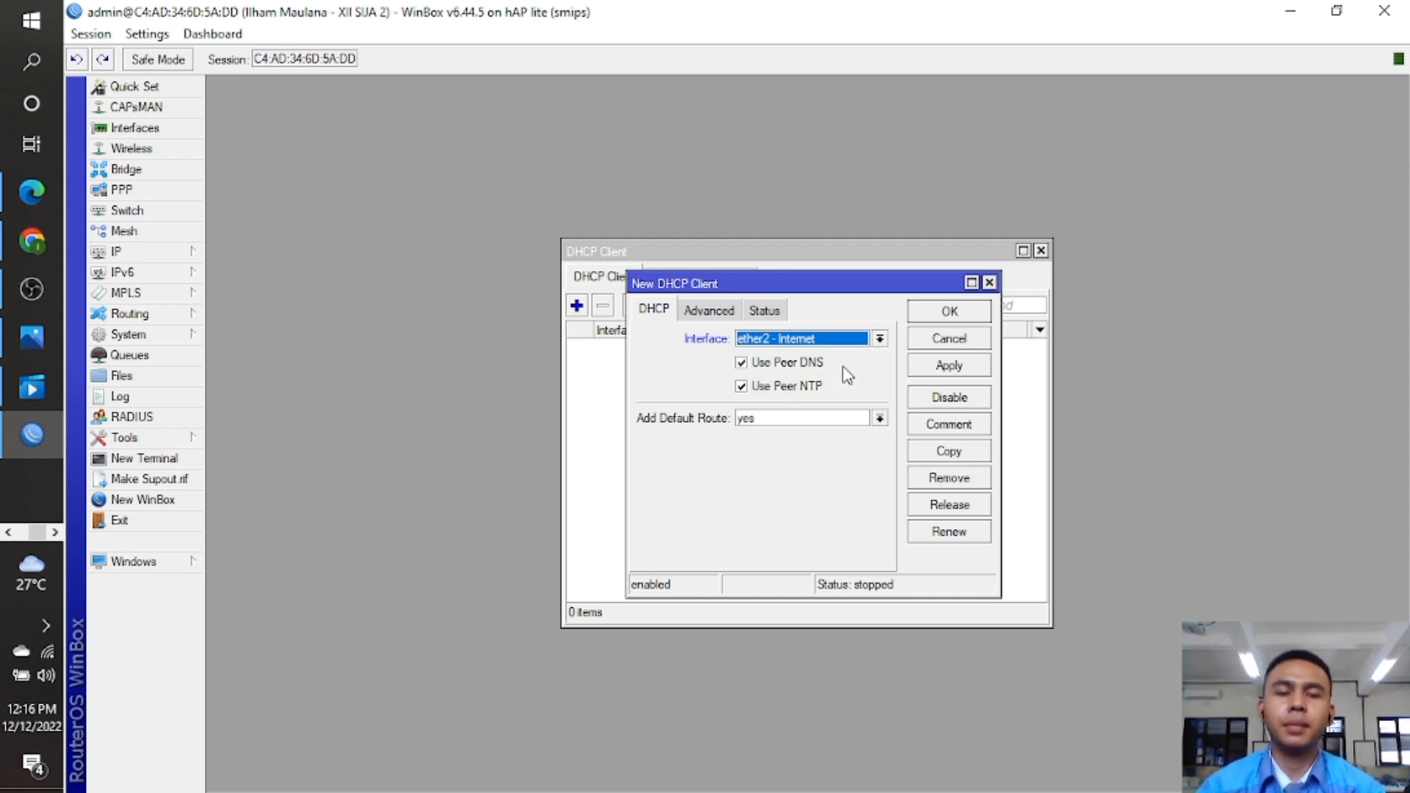
left_click(949, 313)
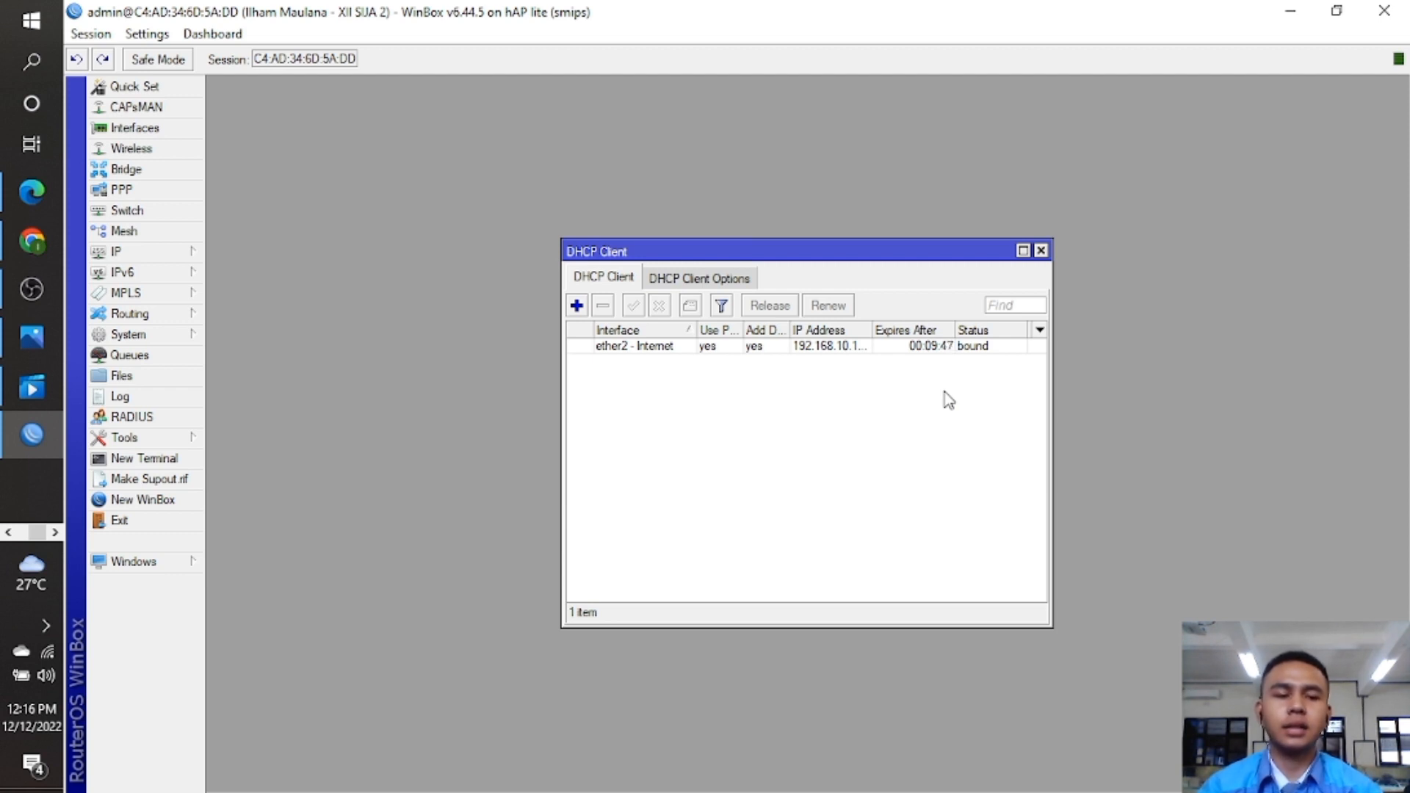
Copy the leased address 192.168.10.120/24, then remove the DHCP client.
double_click(845, 348)
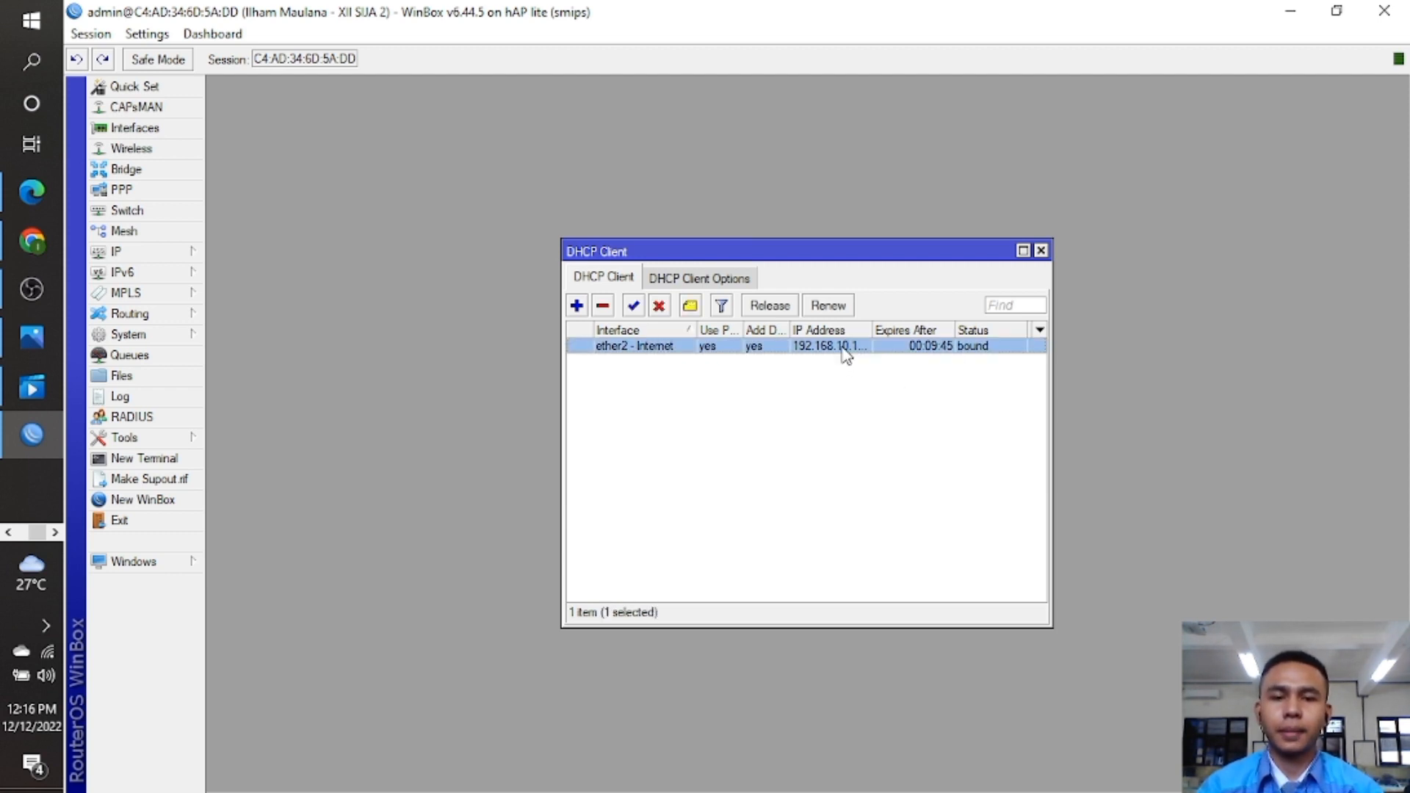
left_click(764, 310)
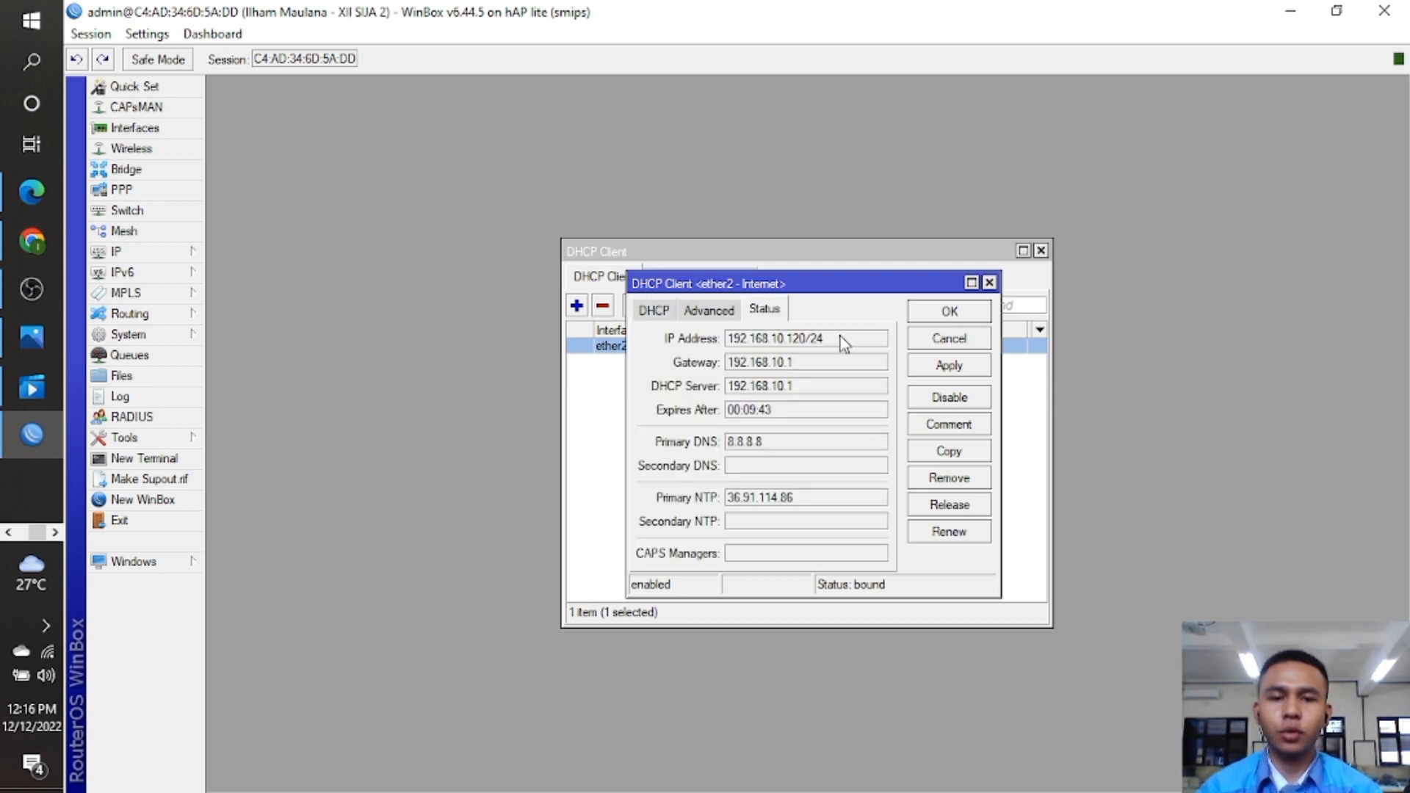
left_click_drag(825, 338, 722, 343)
key("ctrl+c")
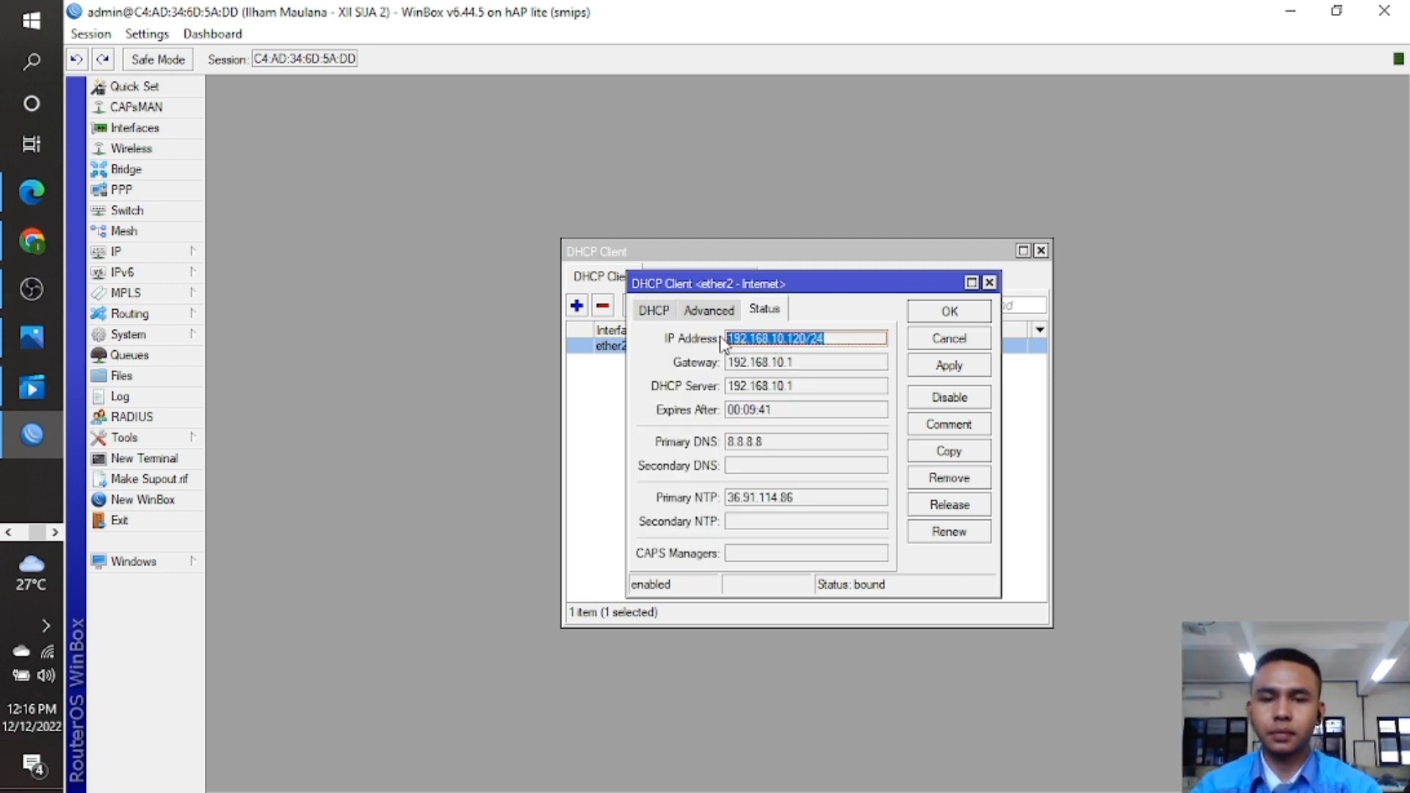
left_click(966, 311)
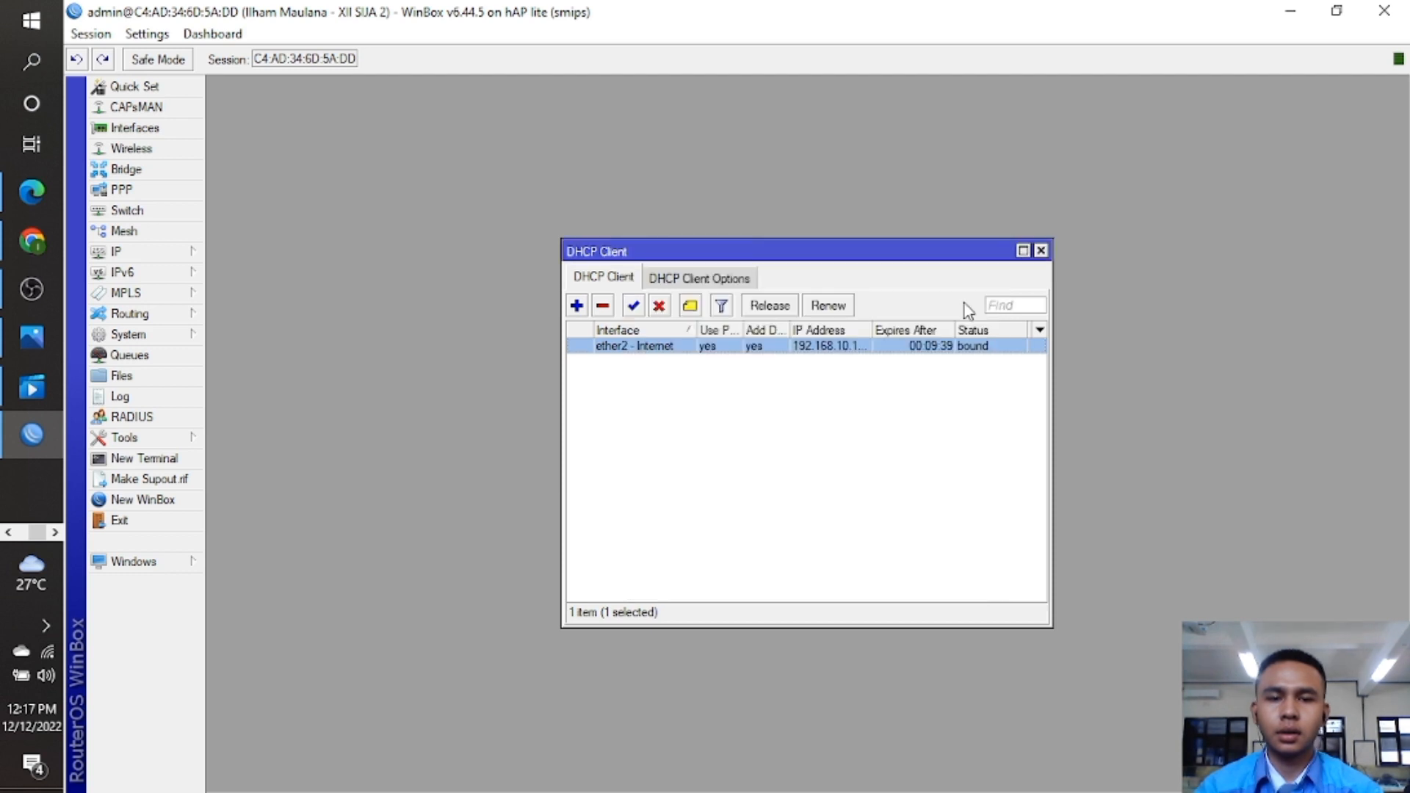
left_click(607, 308)
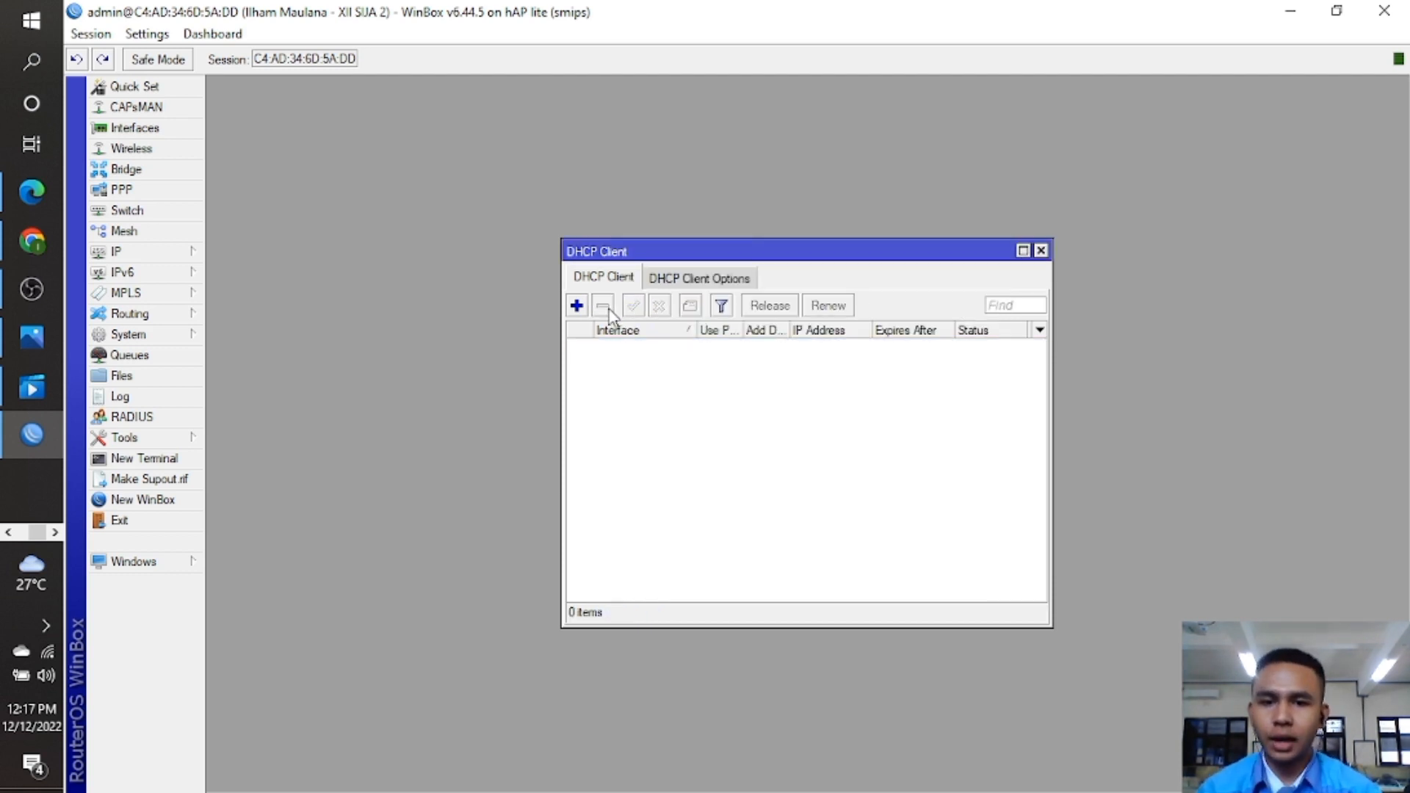
Add static address 192.168.10.120/24 on ether2 - Internet and close the Address List and DHCP Client windows.
left_click(169, 255)
left_click(240, 296)
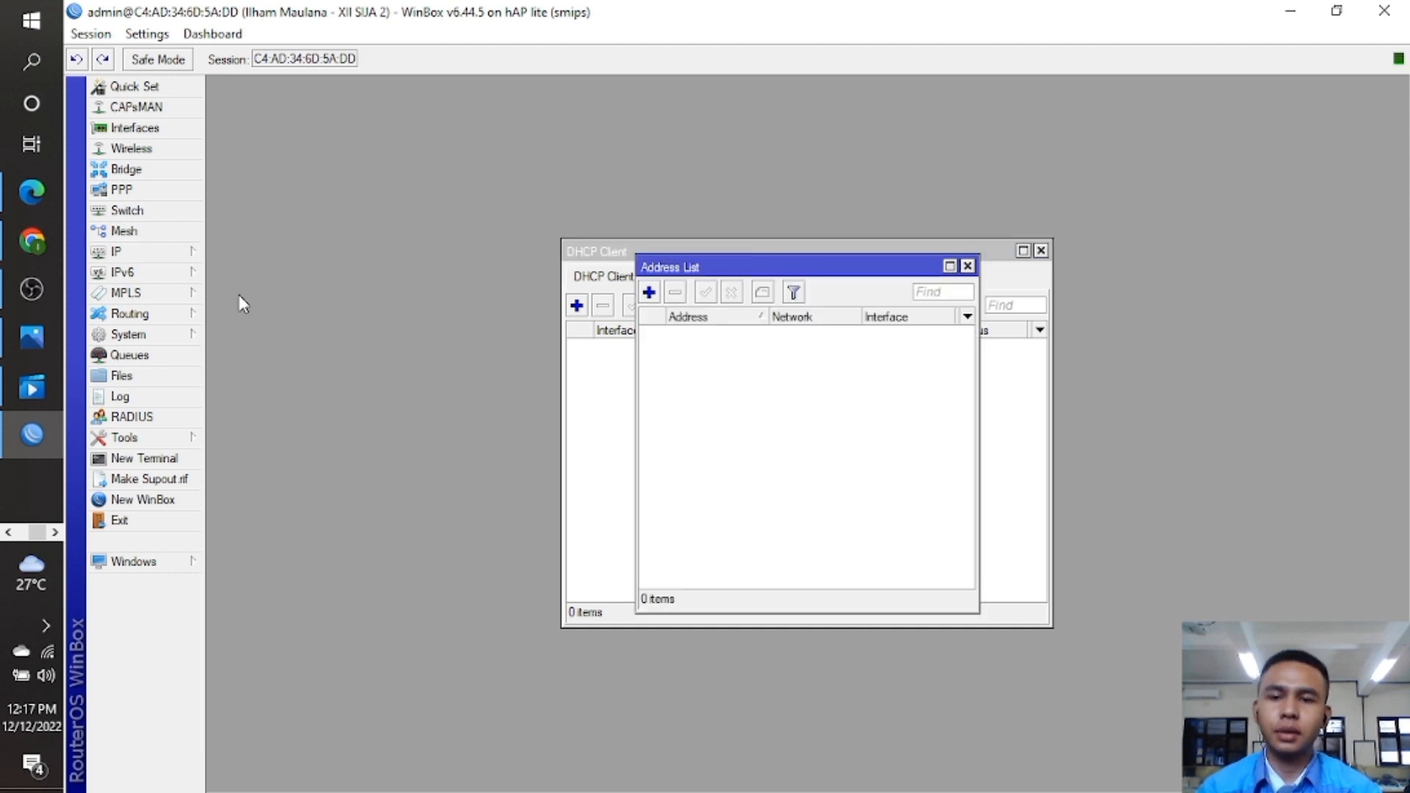
left_click(649, 292)
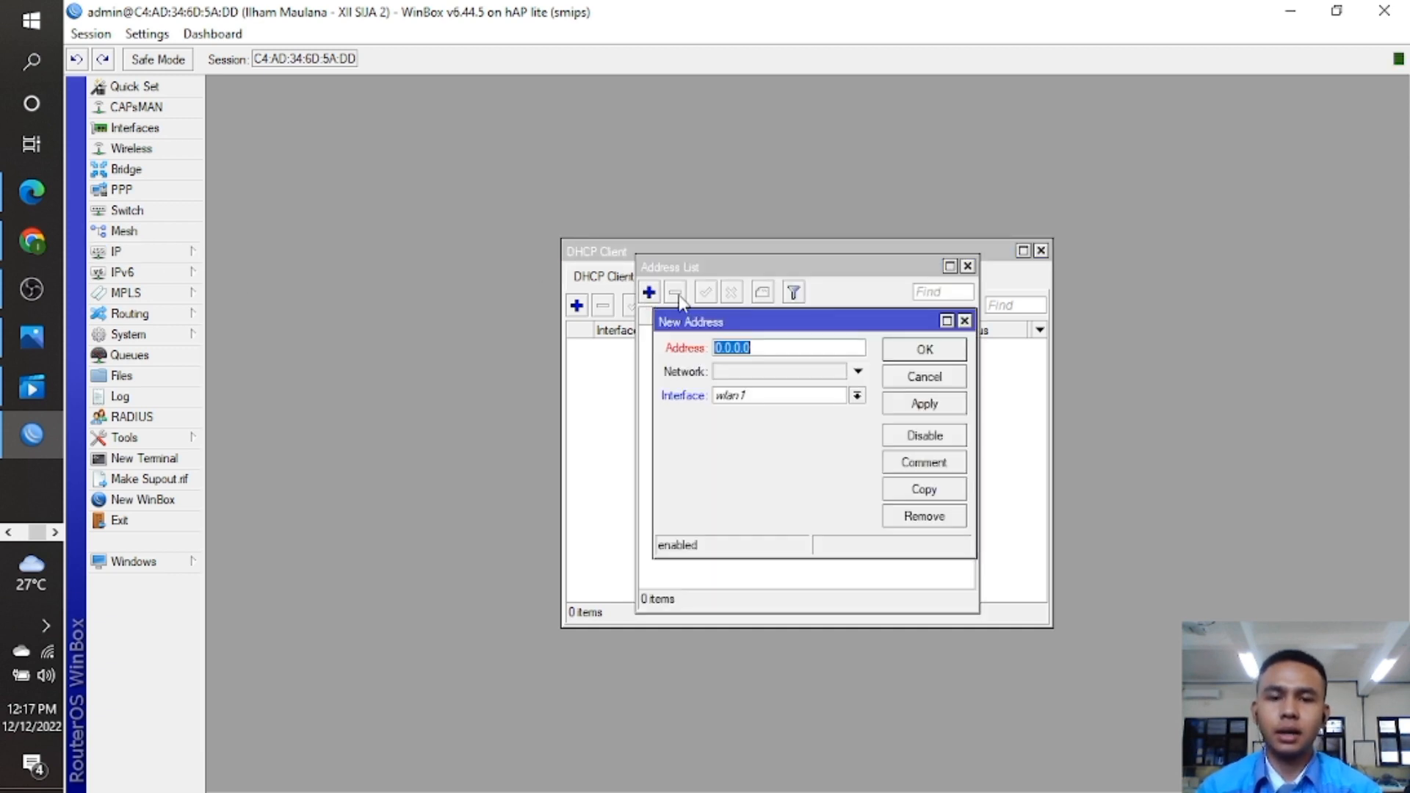
key("ctrl+v")
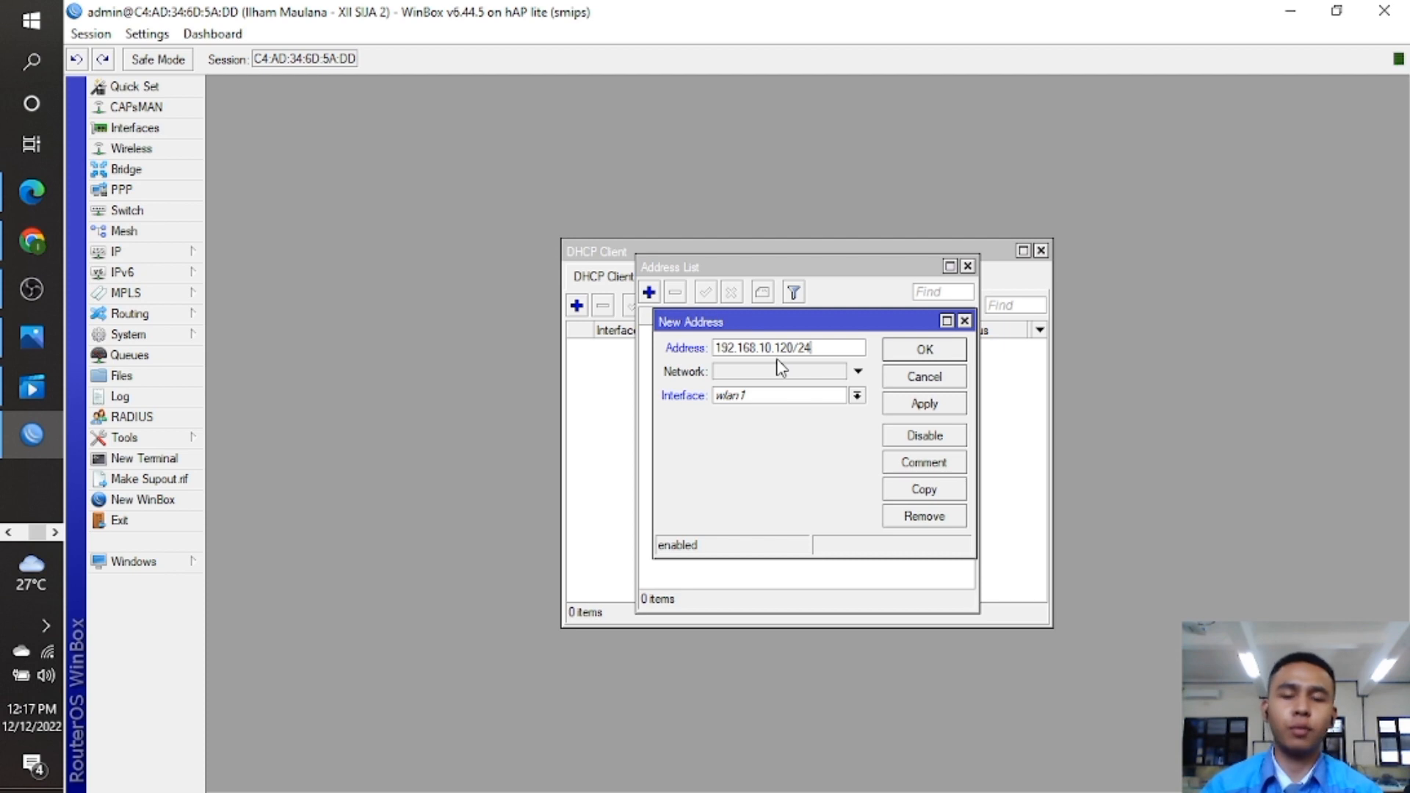
left_click(856, 396)
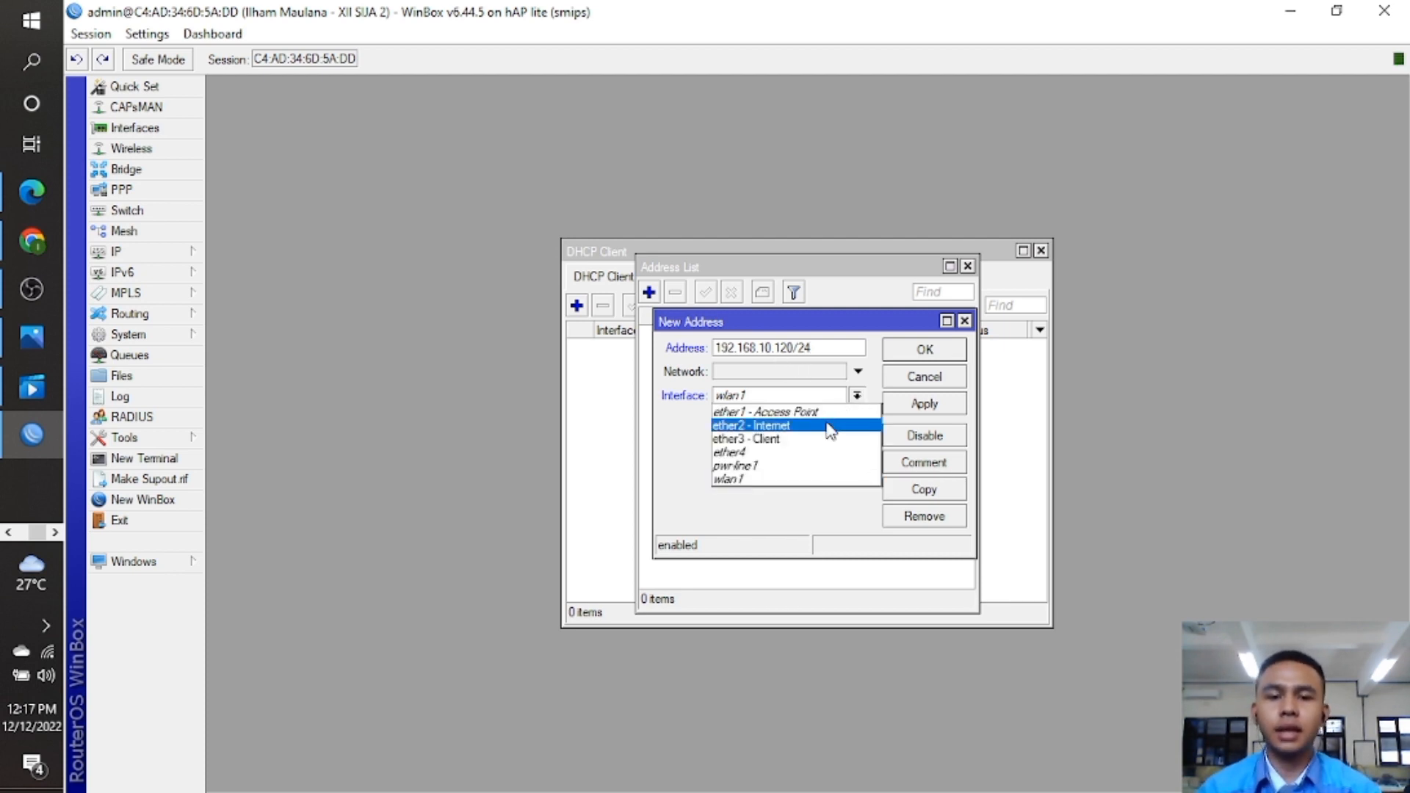
left_click(828, 426)
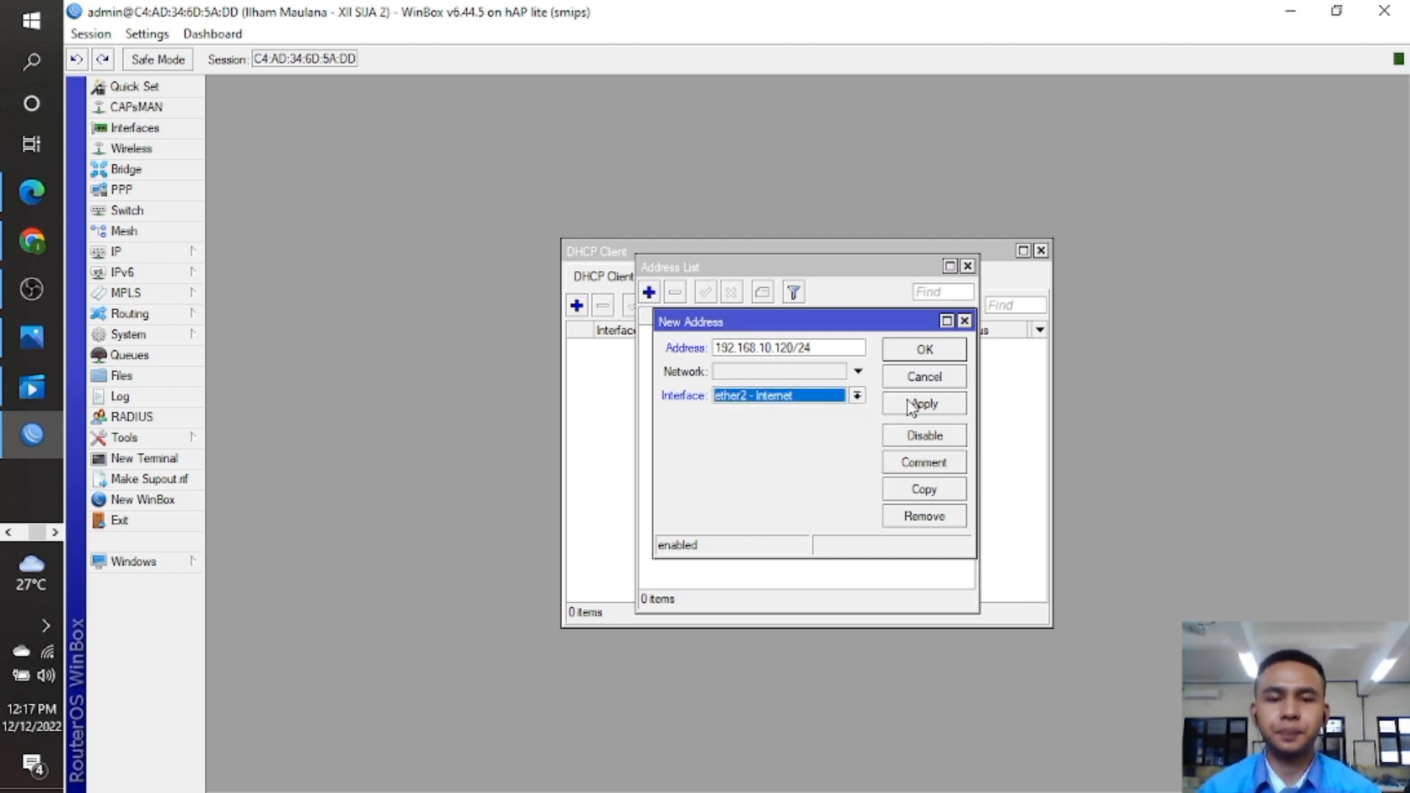
left_click(933, 356)
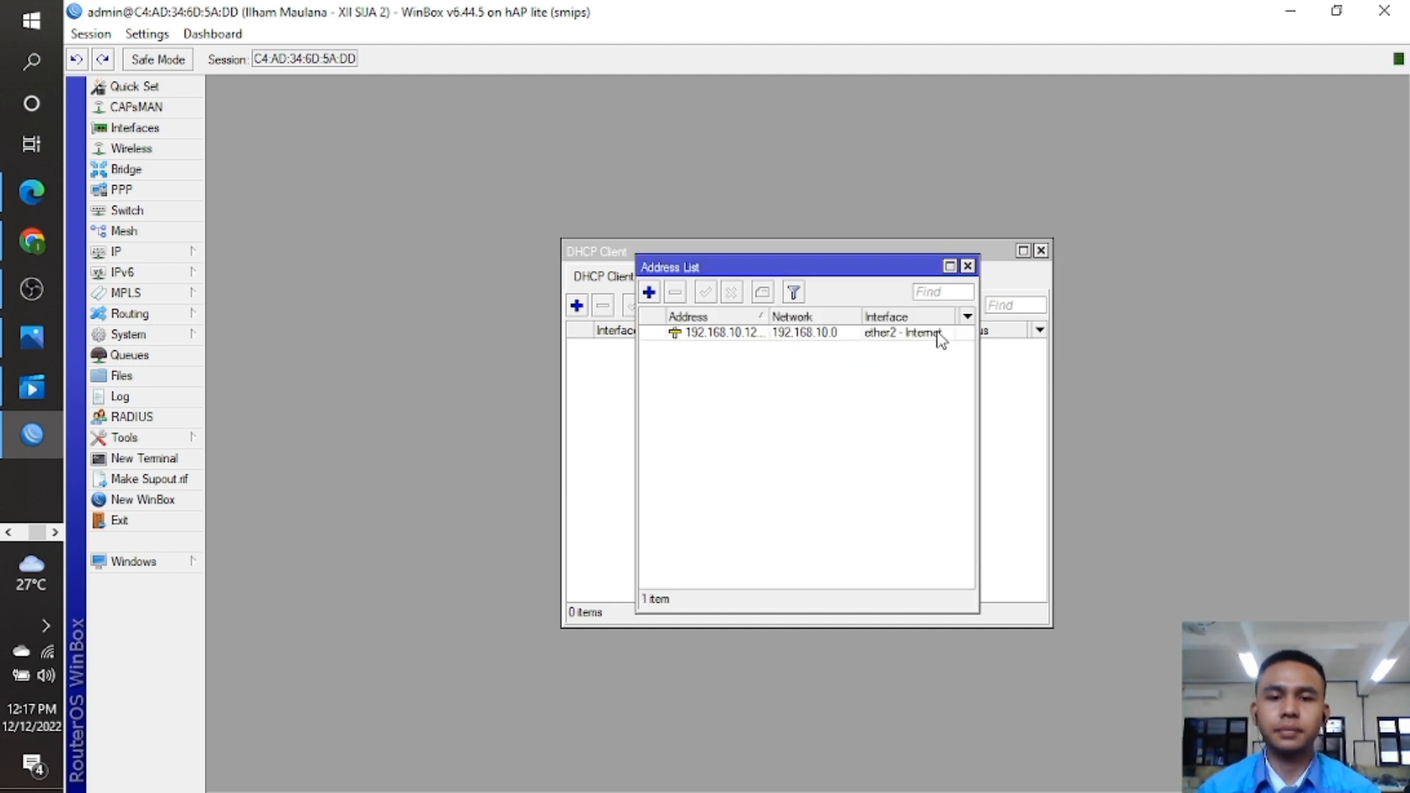
left_click(968, 266)
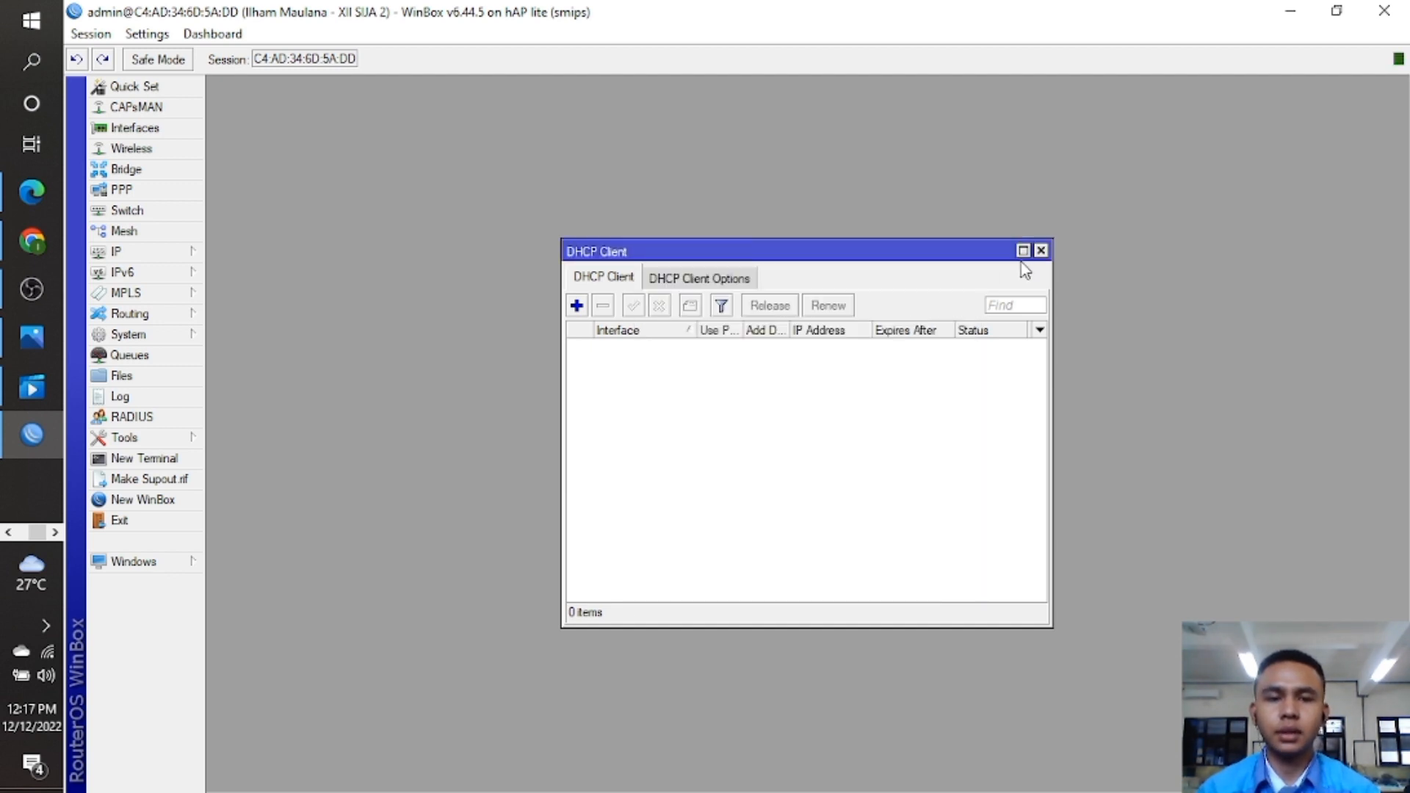
left_click(1040, 250)
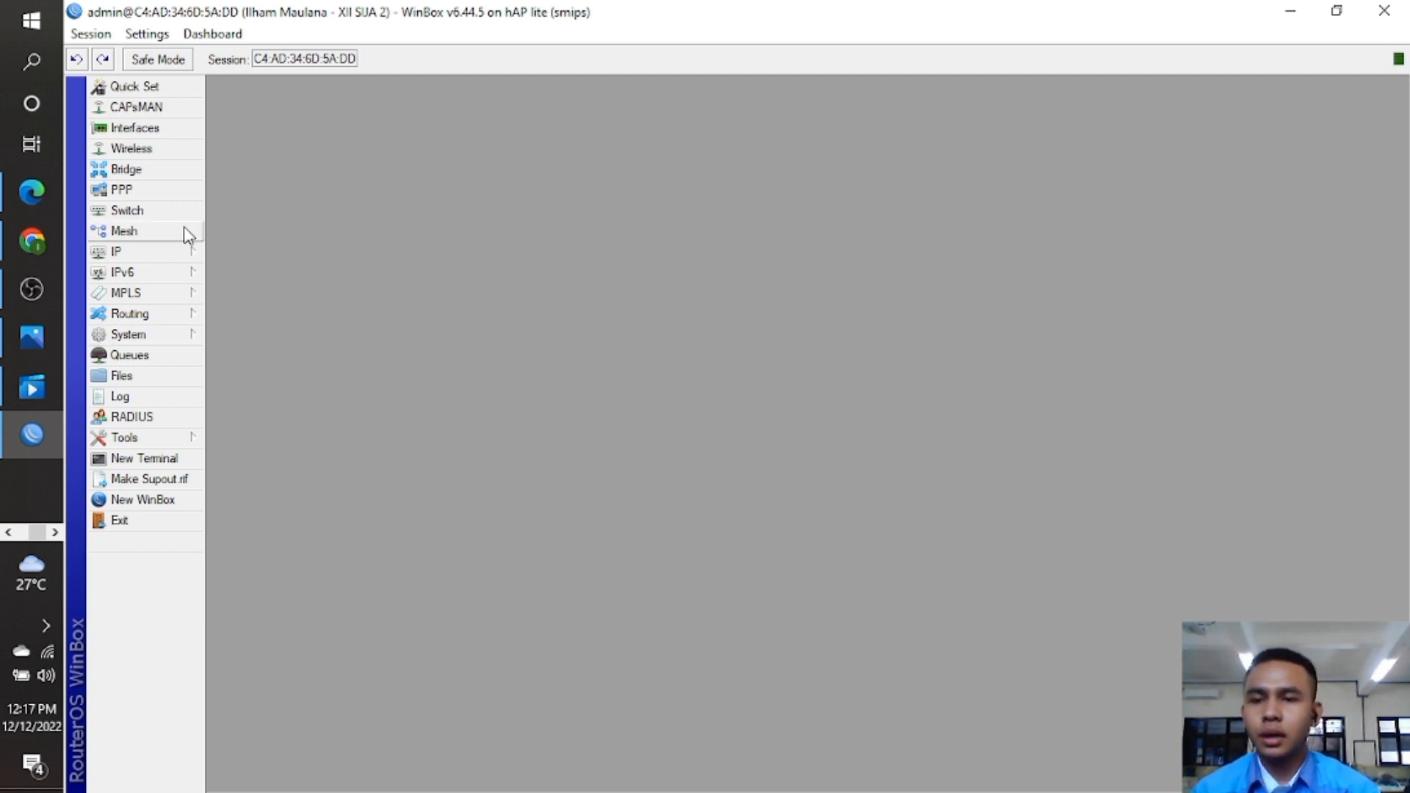
Add a default route 0.0.0.0/0 with gateway 192.168.10.1.
left_click(178, 252)
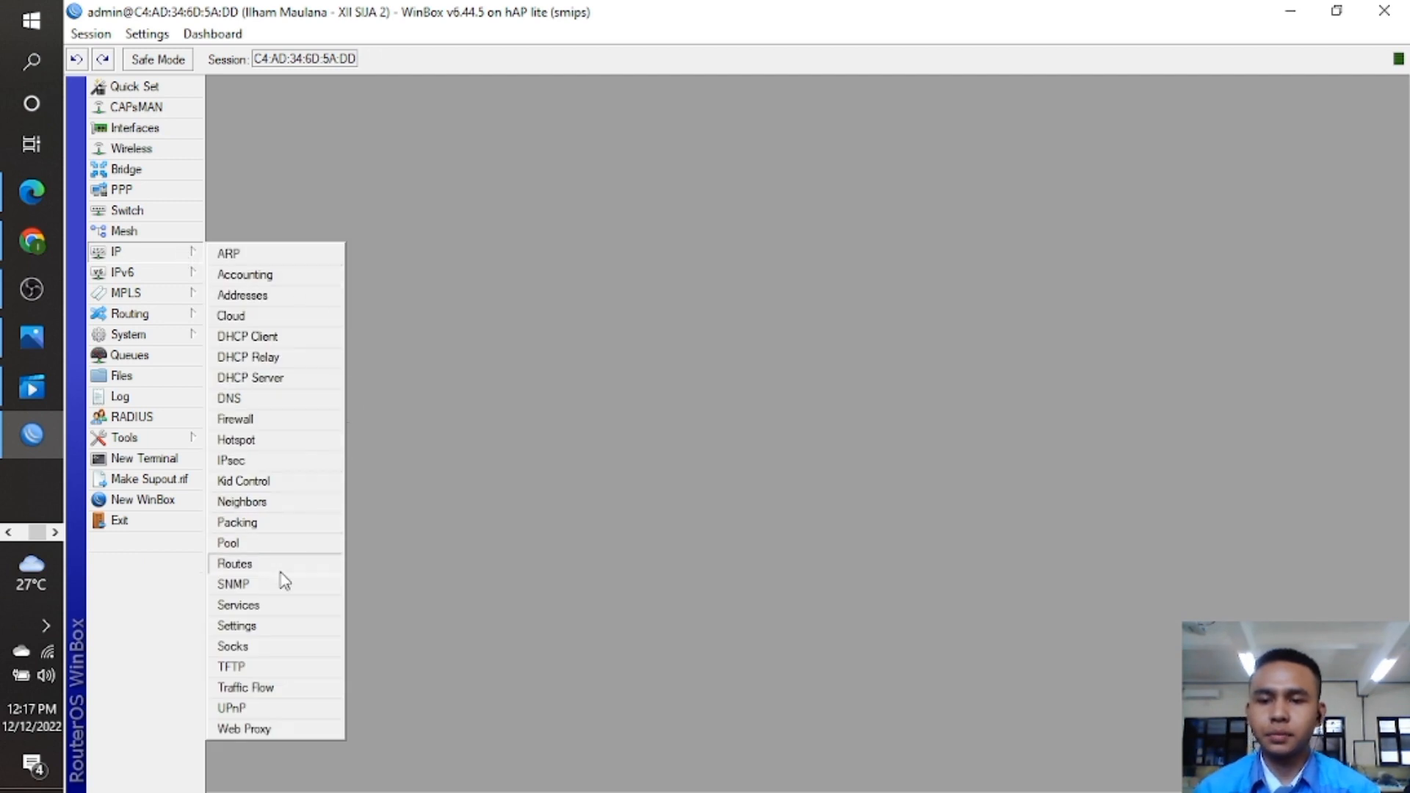
left_click(280, 566)
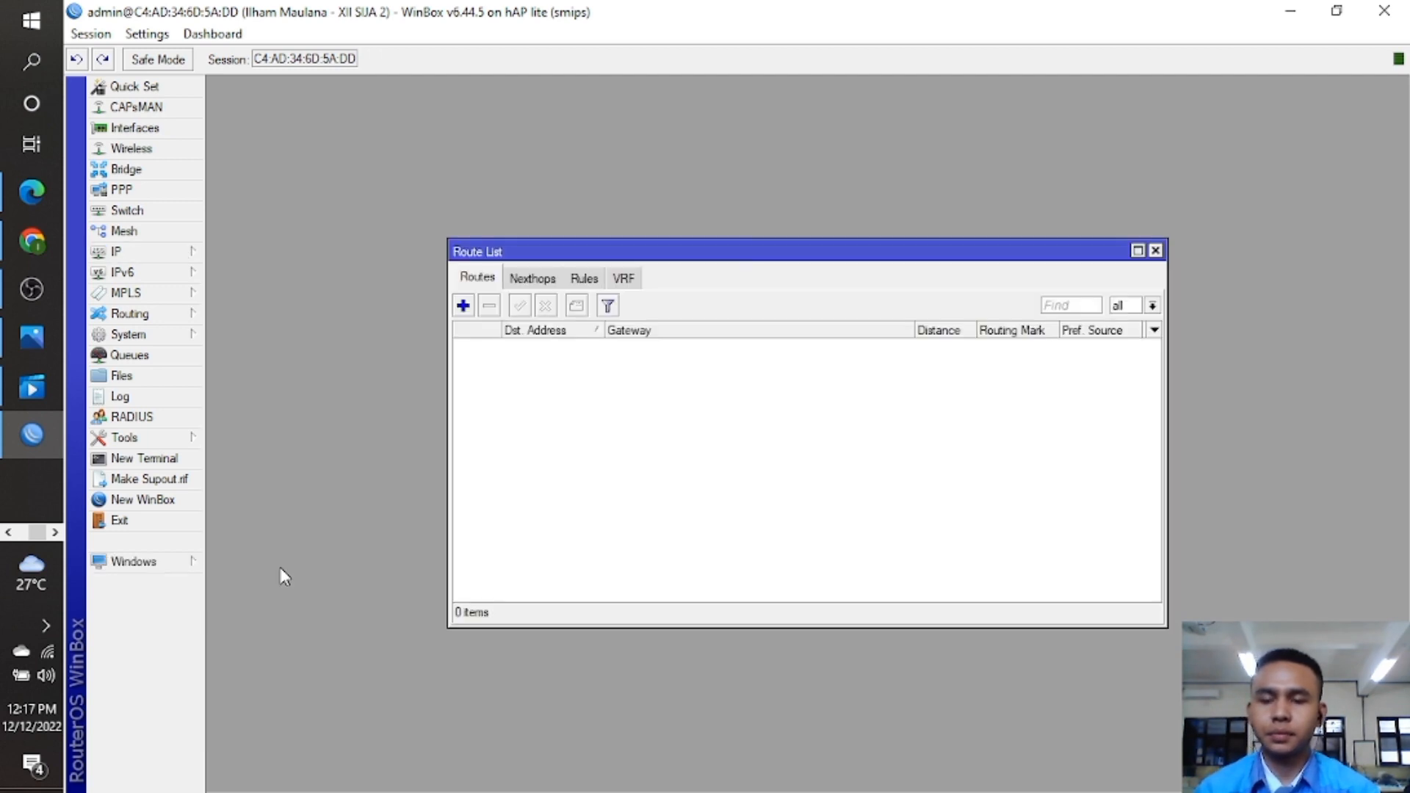
left_click(462, 305)
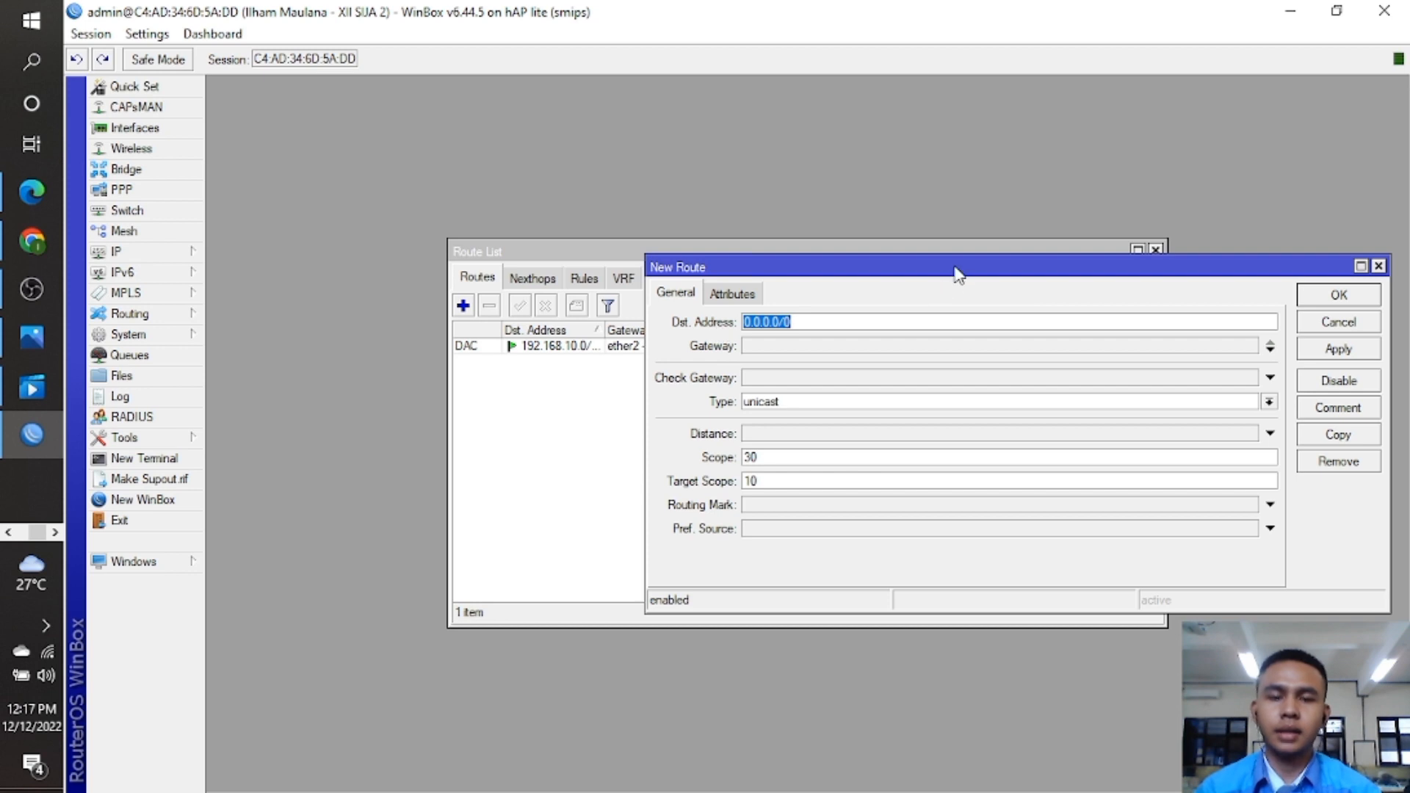
left_click_drag(958, 274, 869, 272)
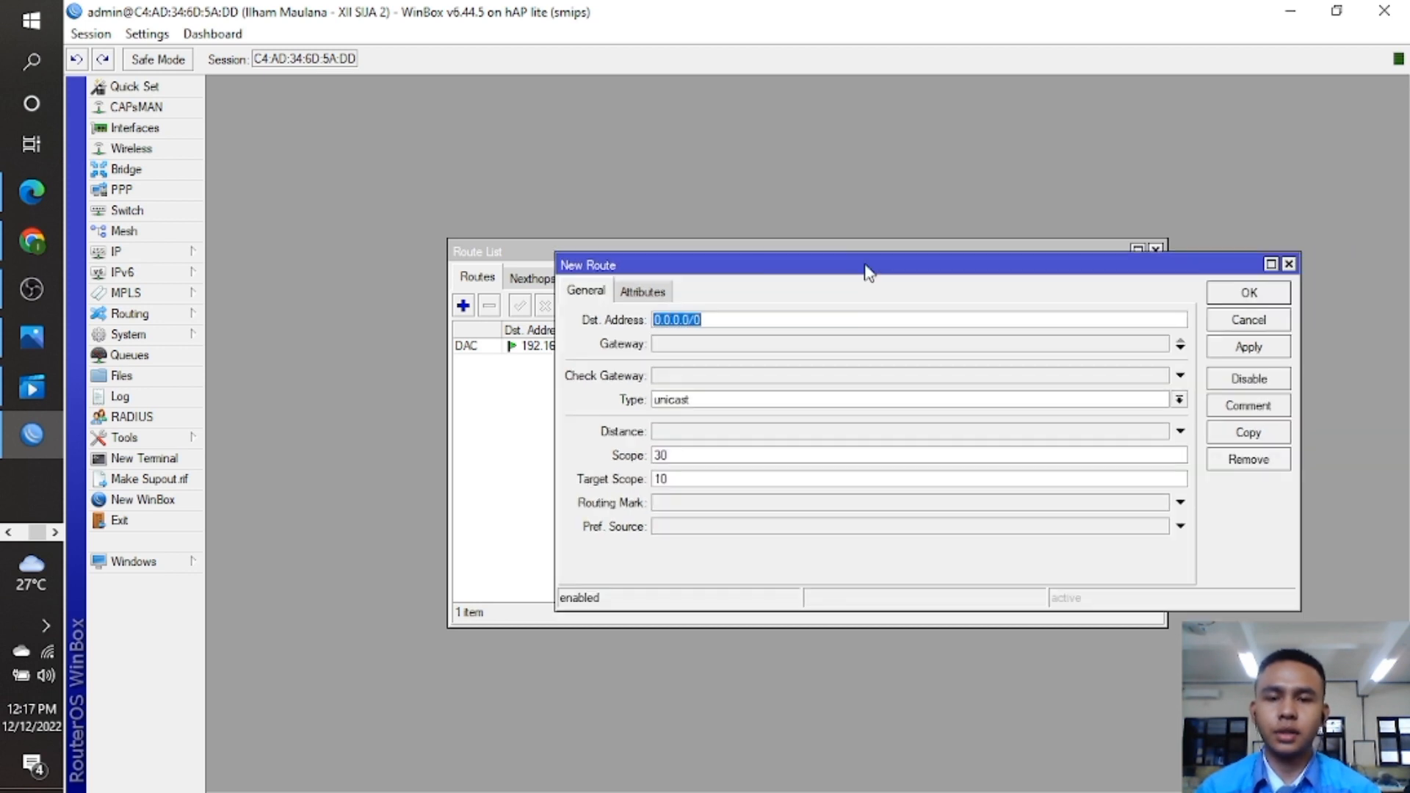
left_click(748, 345)
type("192.16")
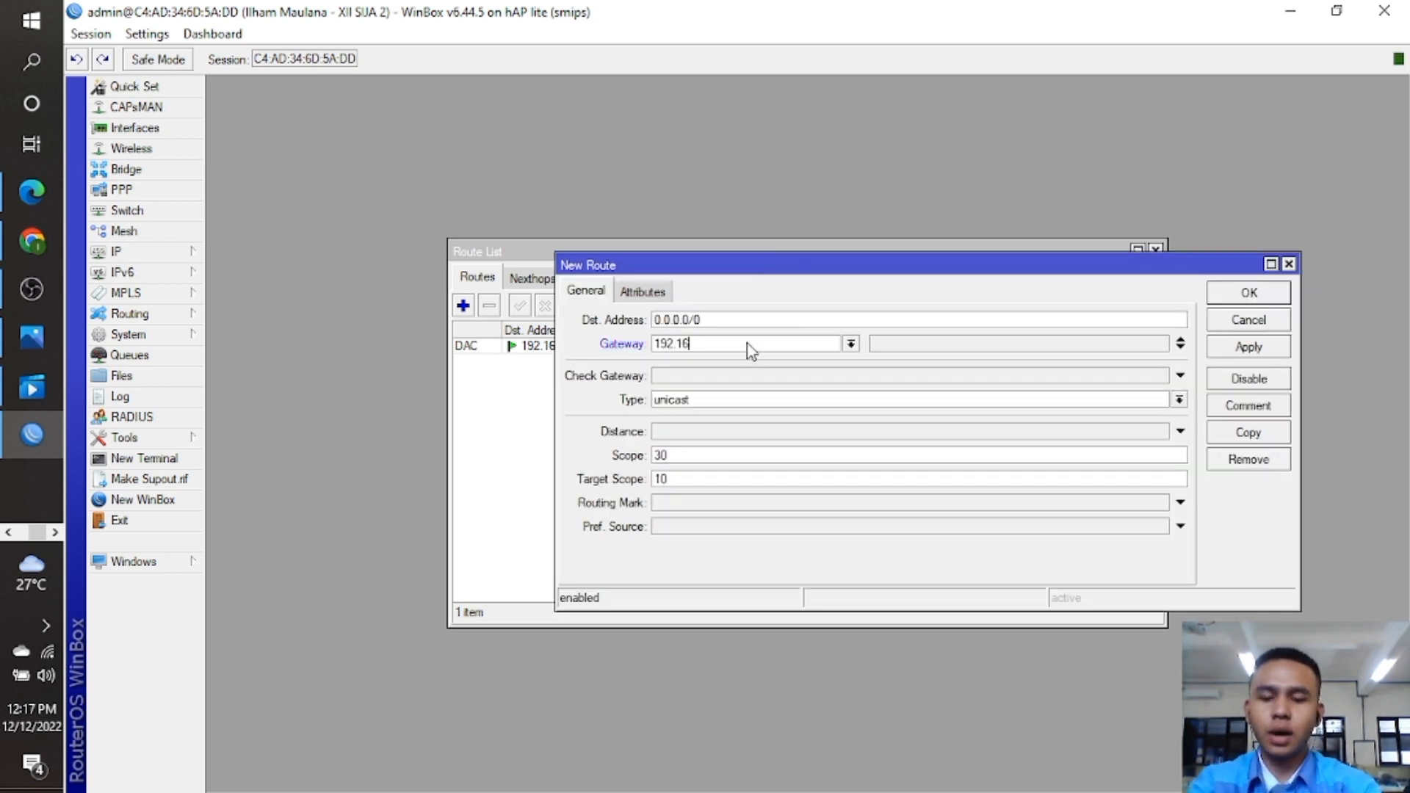
type("8.10.1")
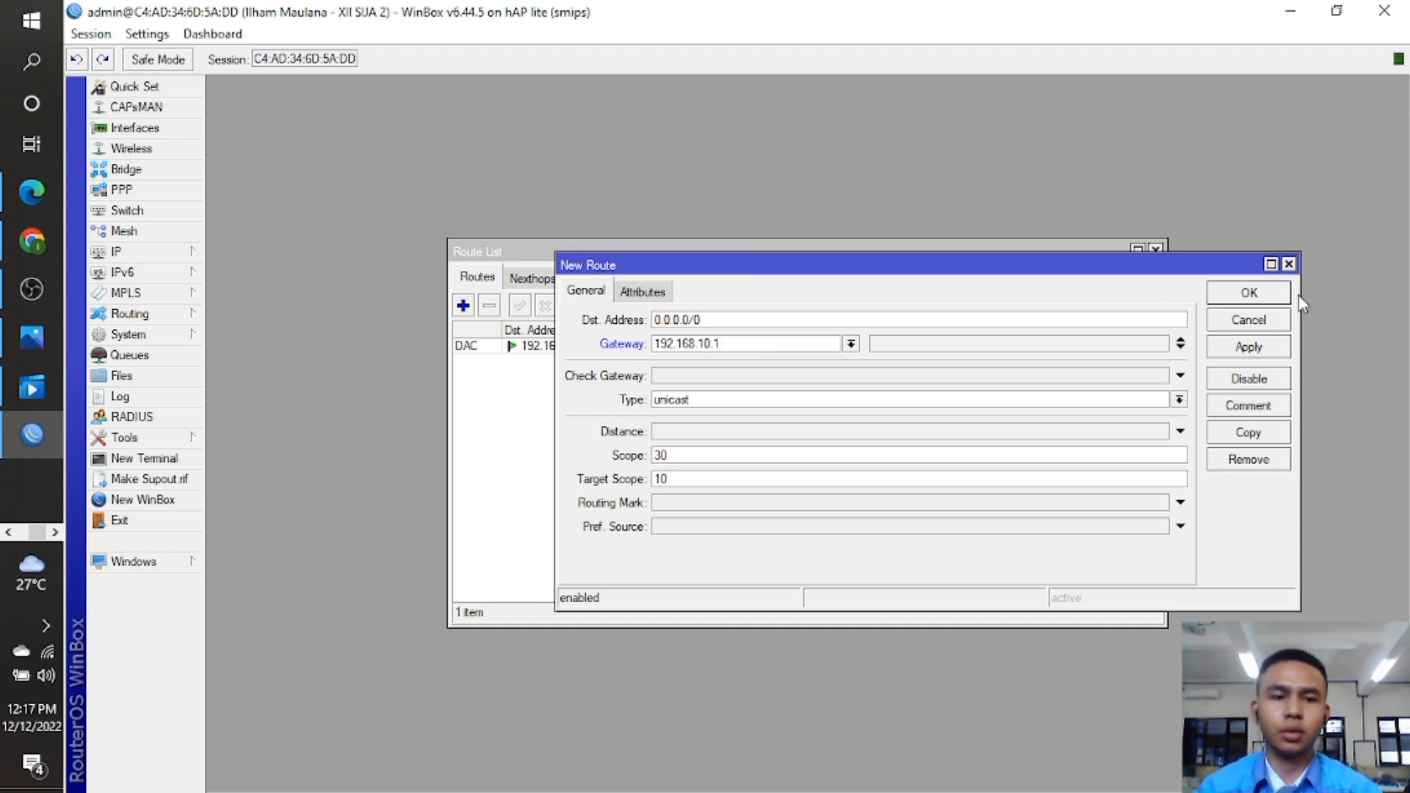
left_click(1271, 293)
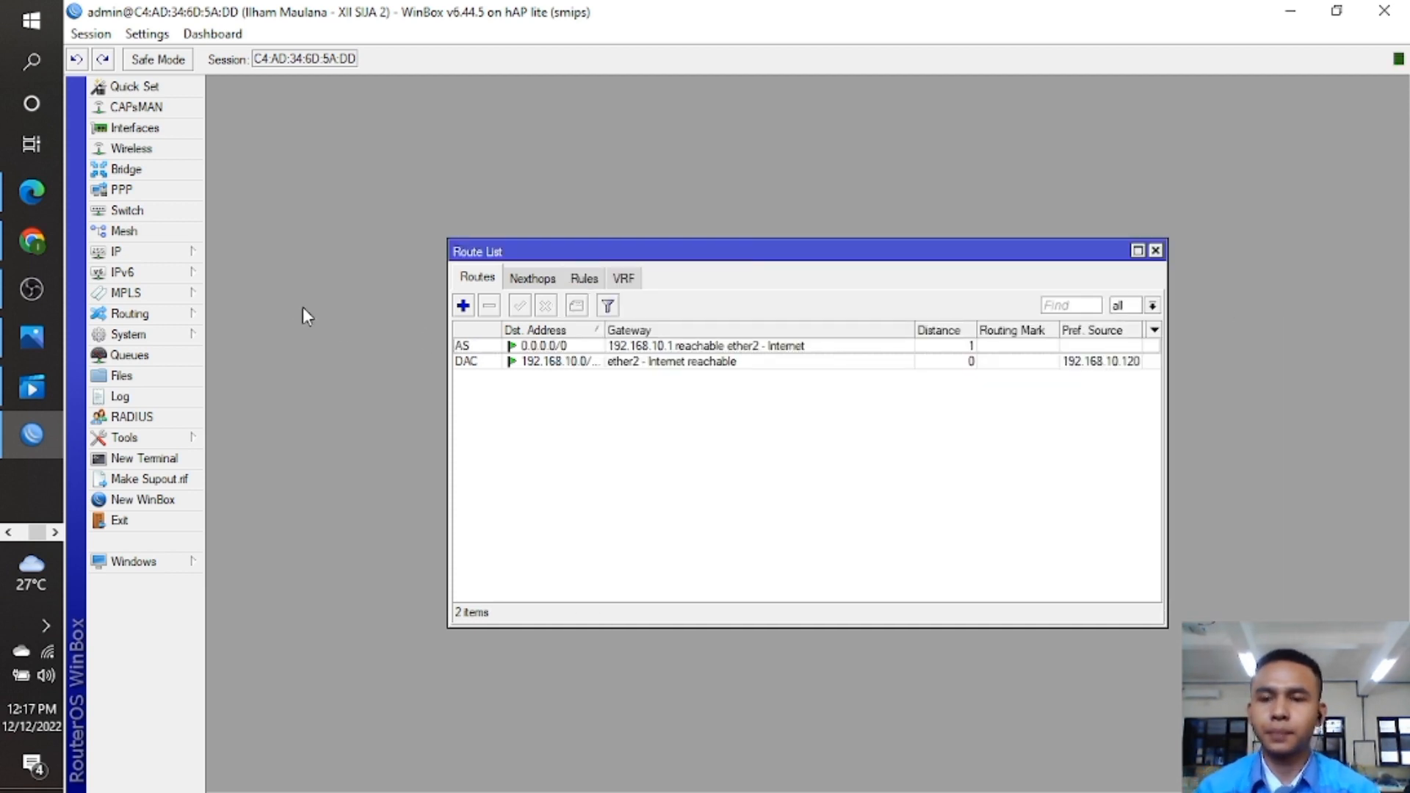
Set the router's DNS server to 8.8.8.8 and close the Route List.
left_click(180, 254)
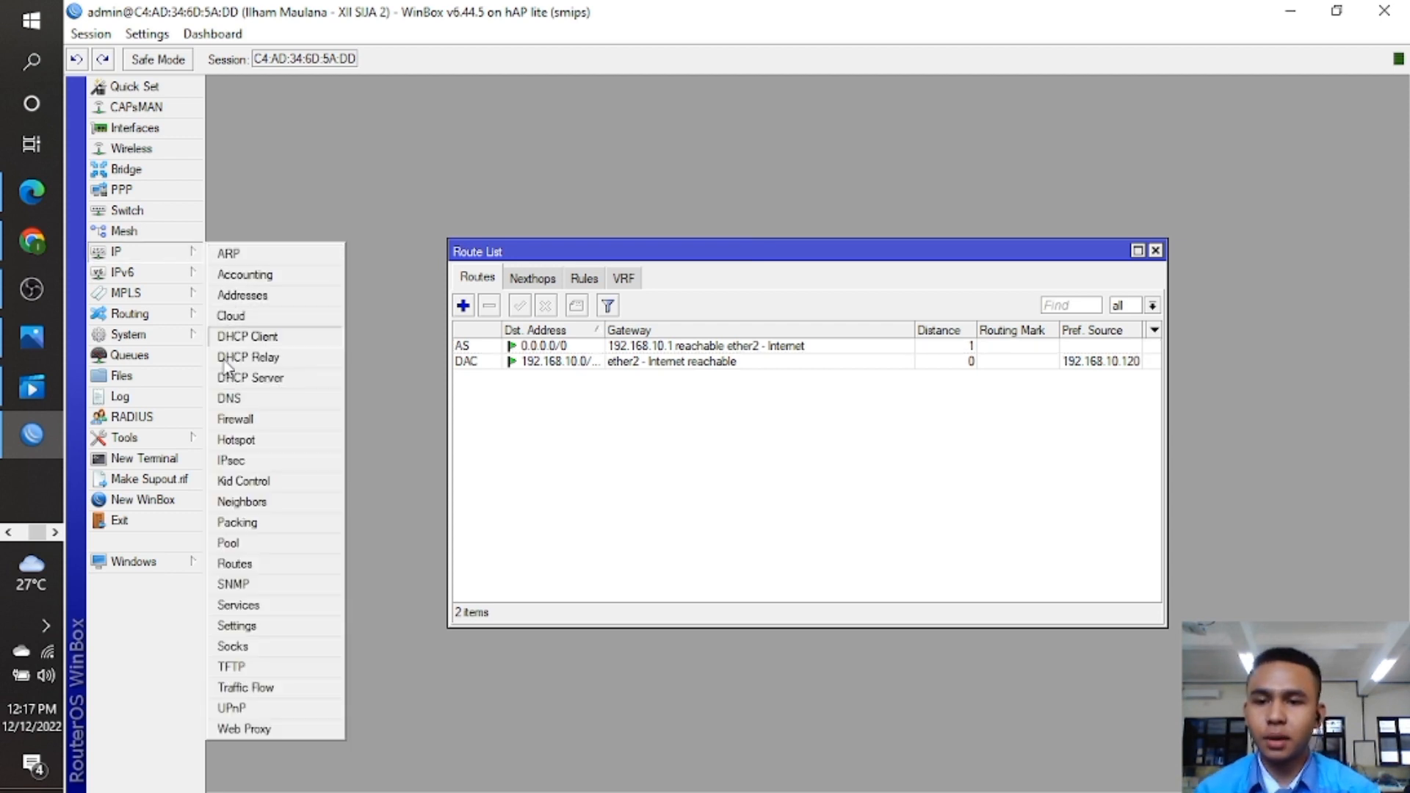
left_click(222, 394)
double_click(815, 308)
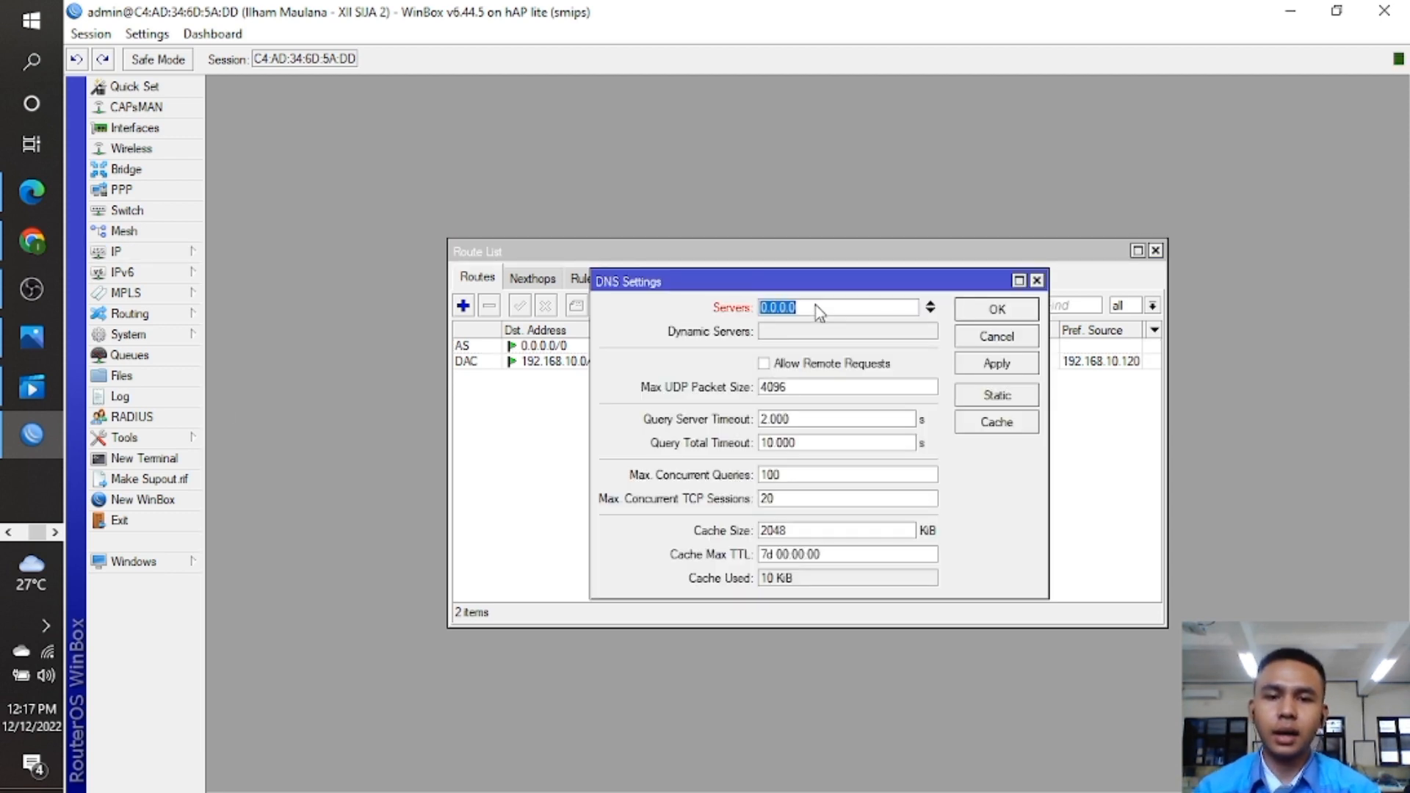
key("BackSpace")
type("8.8.8.8")
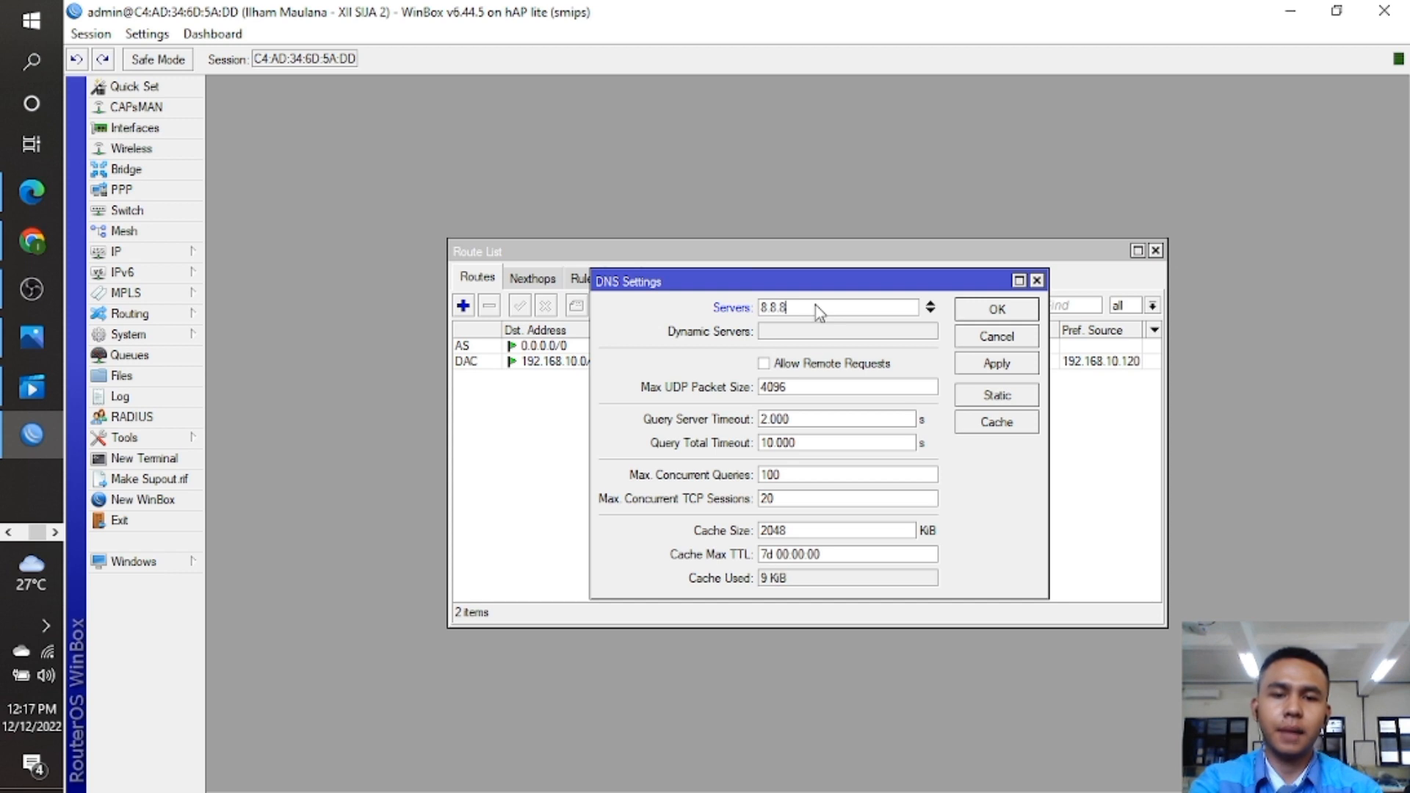
left_click(997, 311)
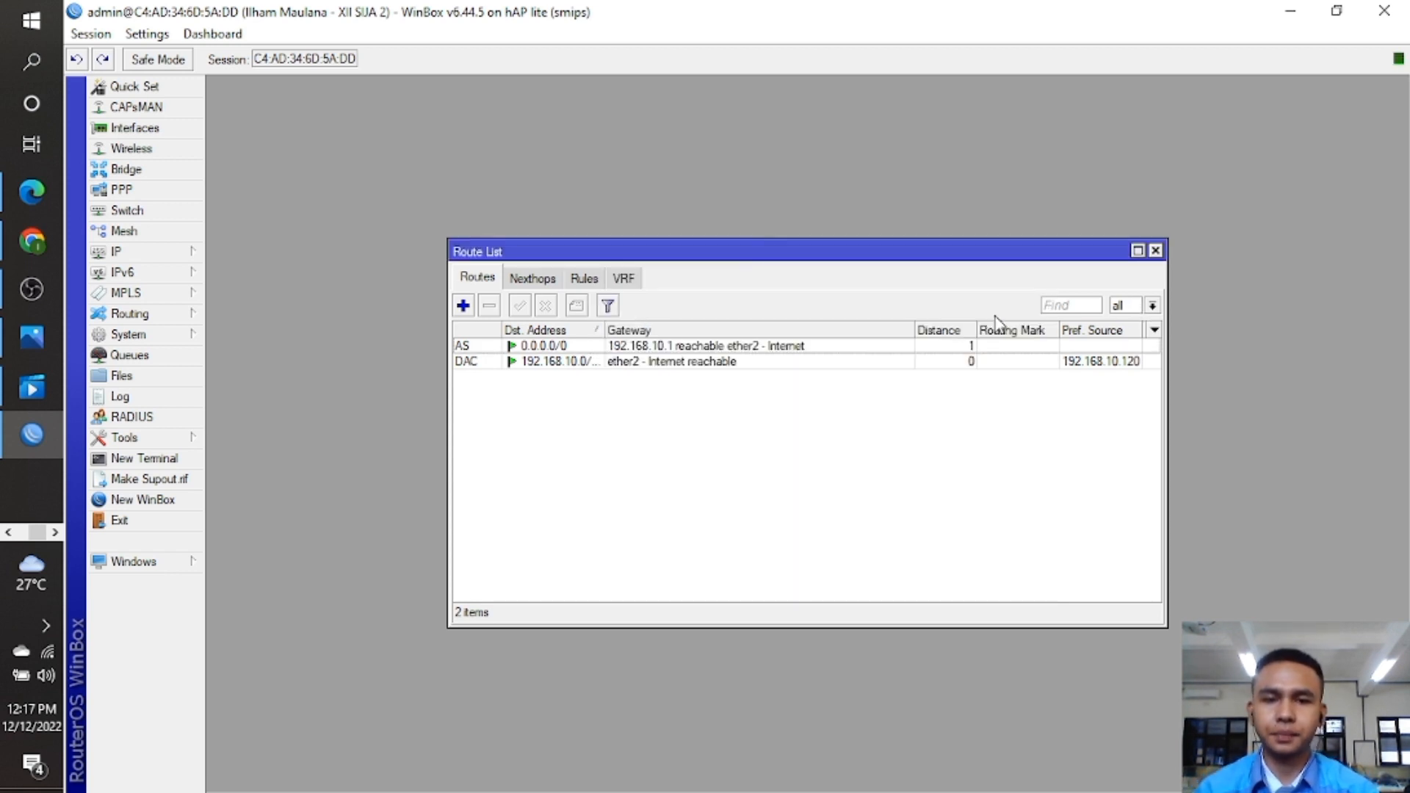
left_click(1155, 251)
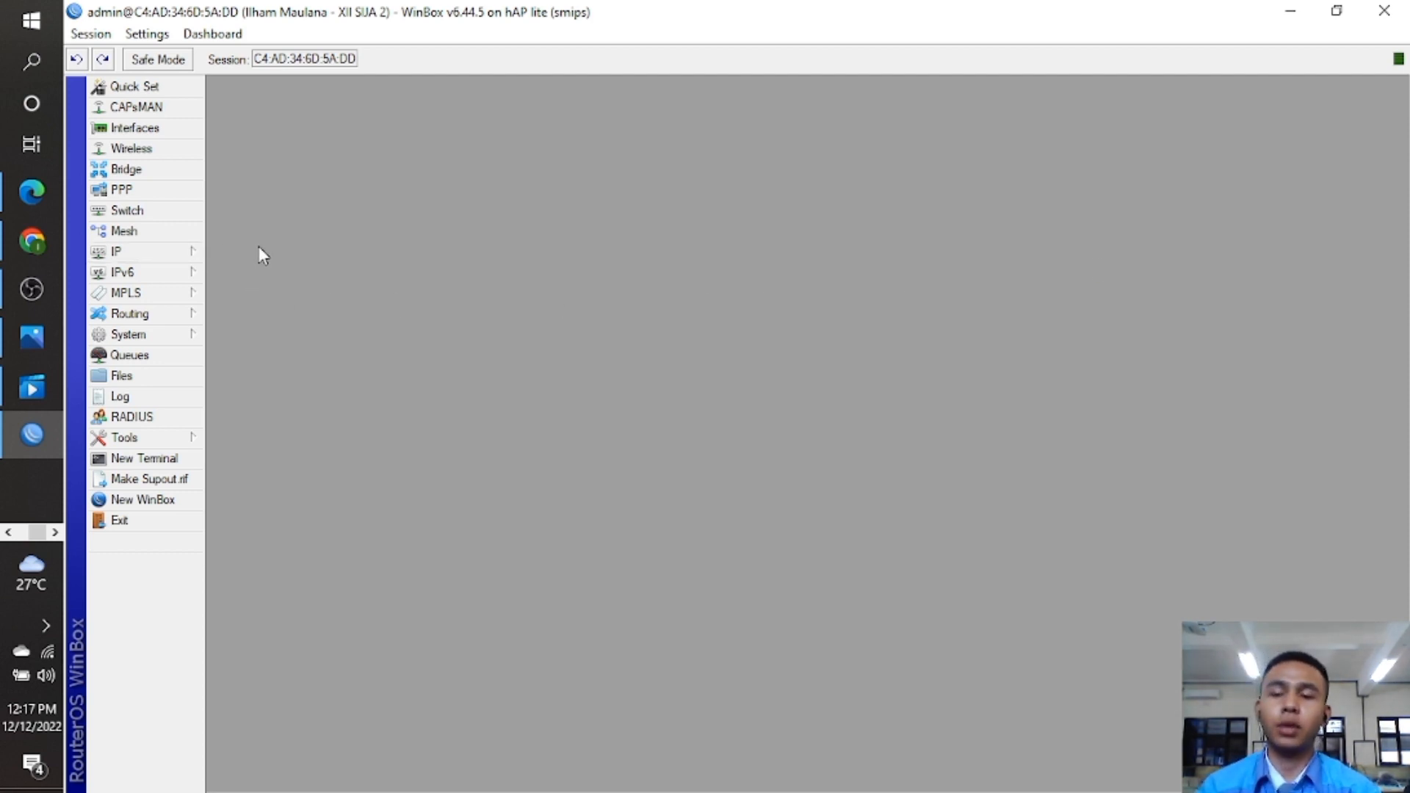
Add a srcnat masquerade NAT rule with out-interface ether2 - Internet.
left_click(177, 257)
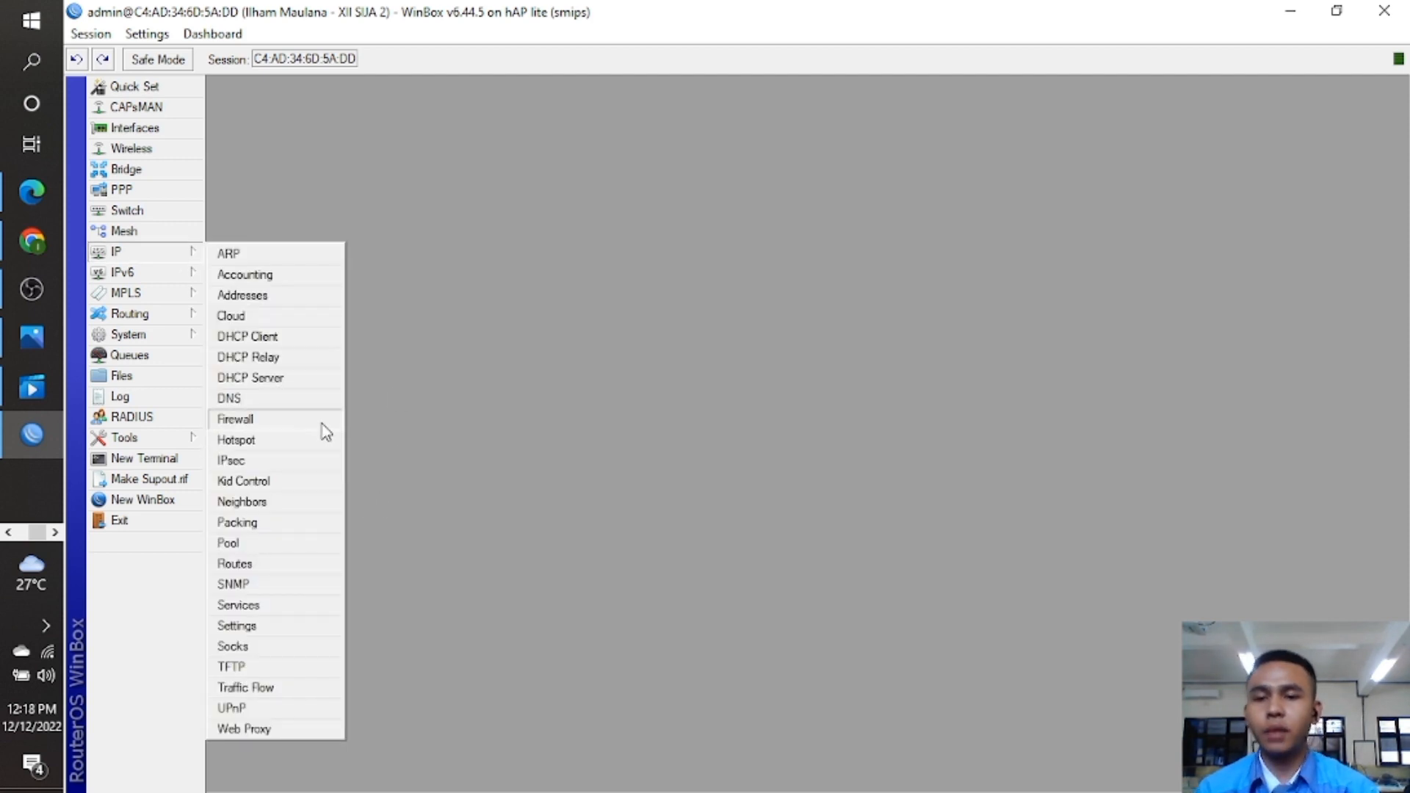
left_click(321, 420)
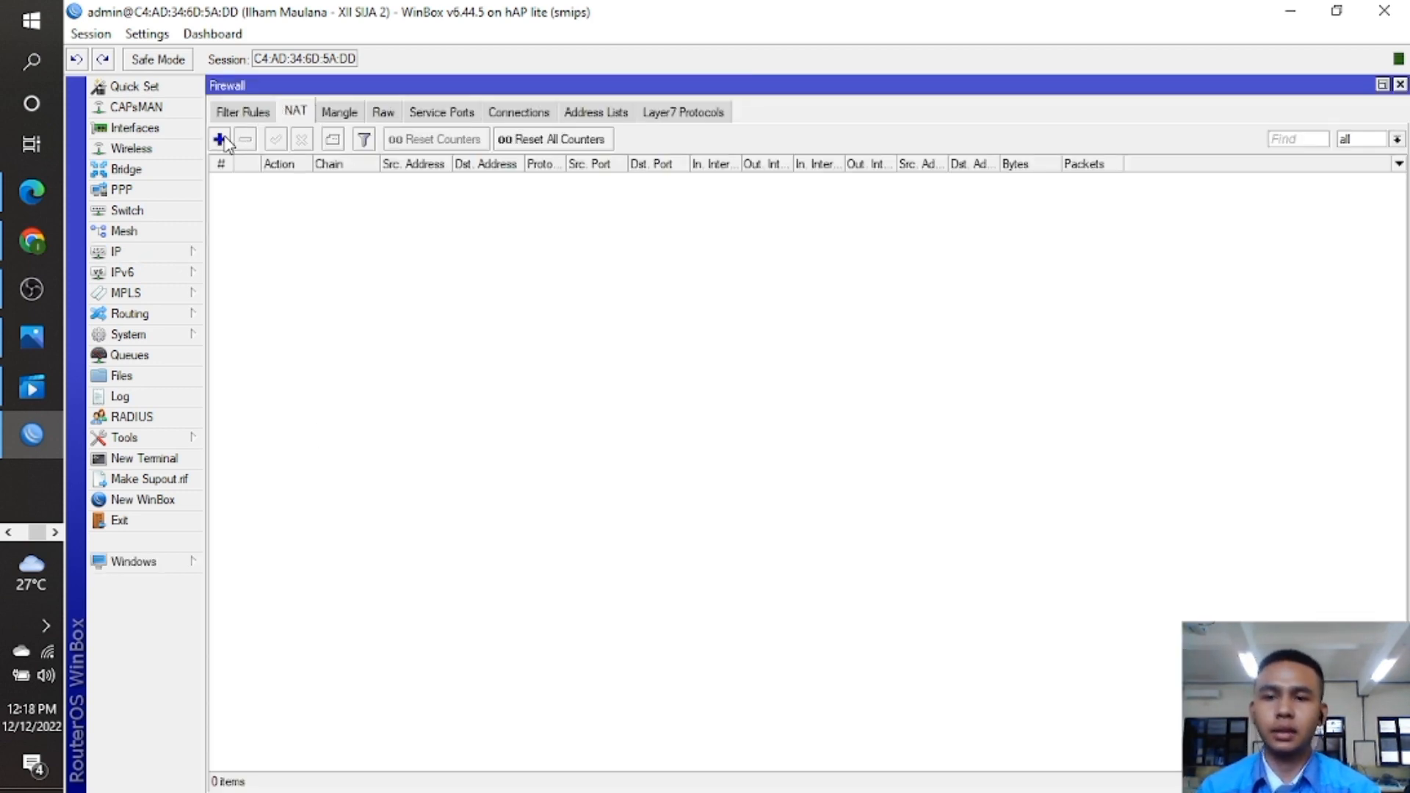
left_click(220, 139)
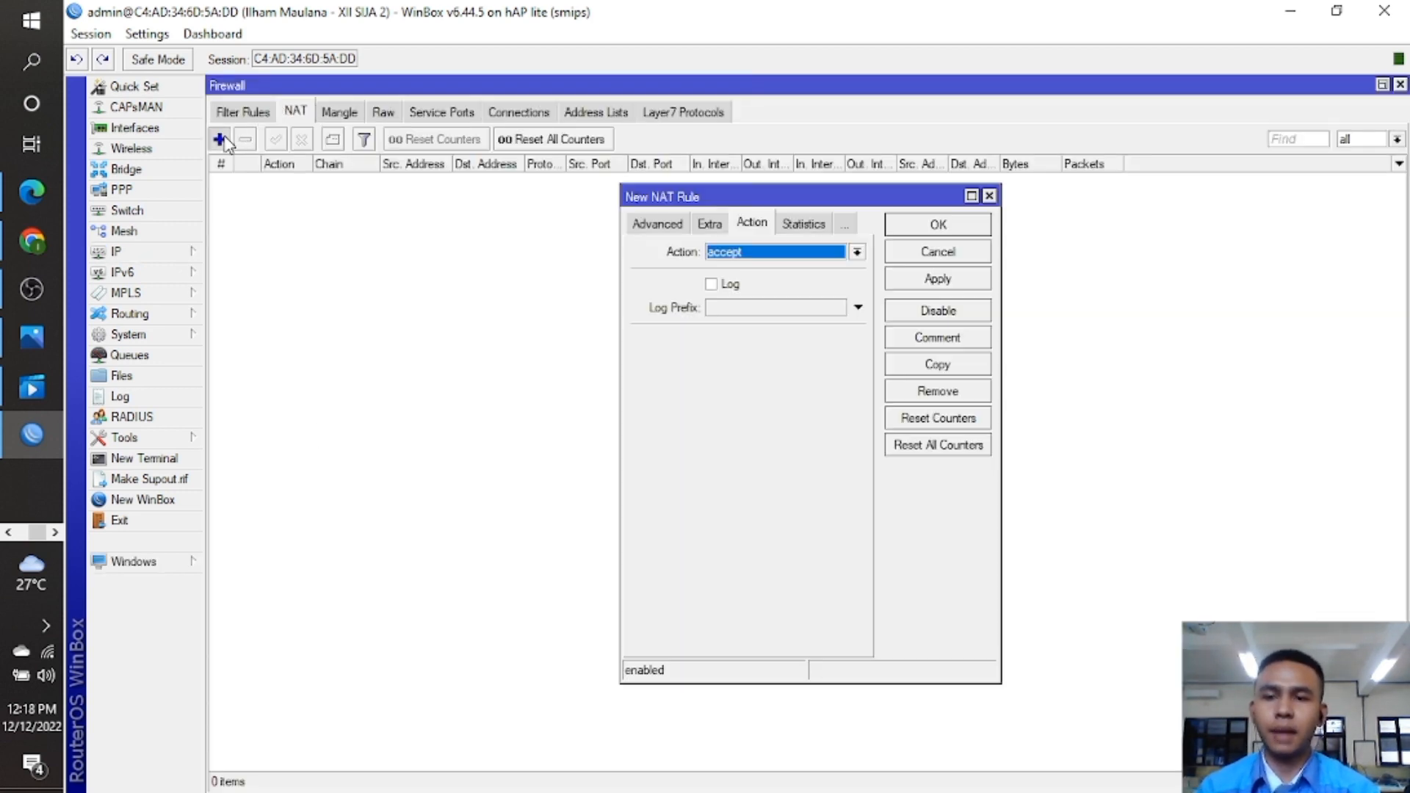
left_click(856, 252)
left_click(815, 349)
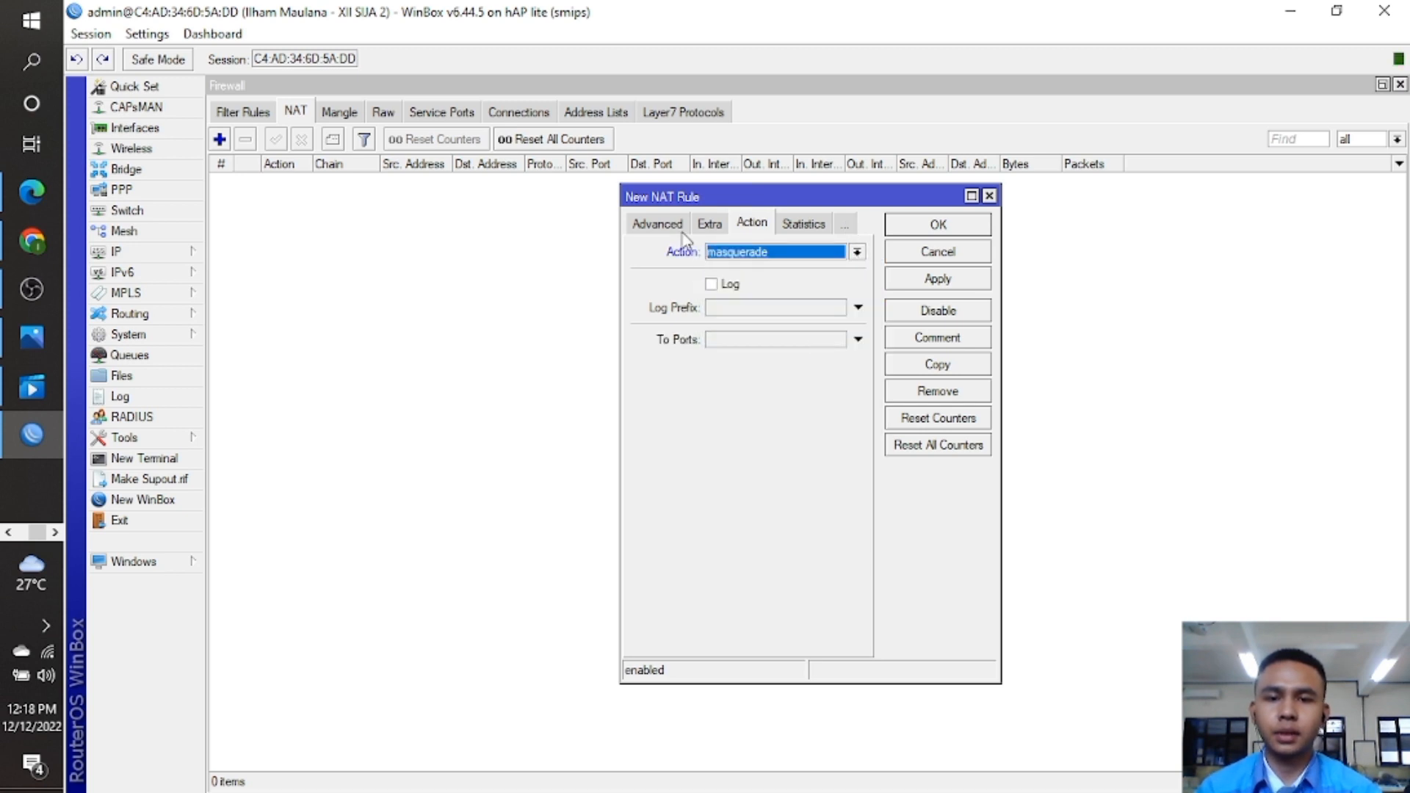
left_click(664, 224)
left_click(650, 224)
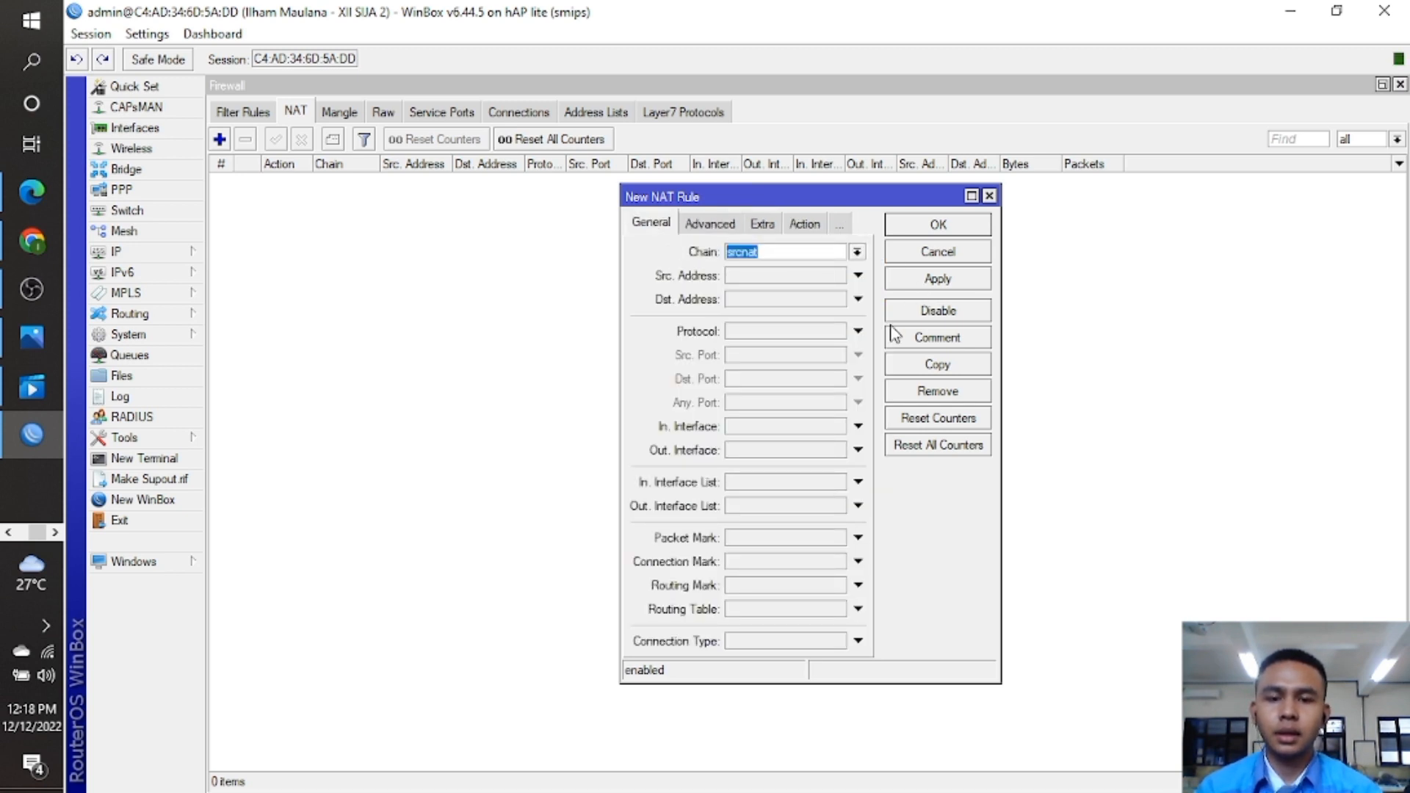
left_click(859, 451)
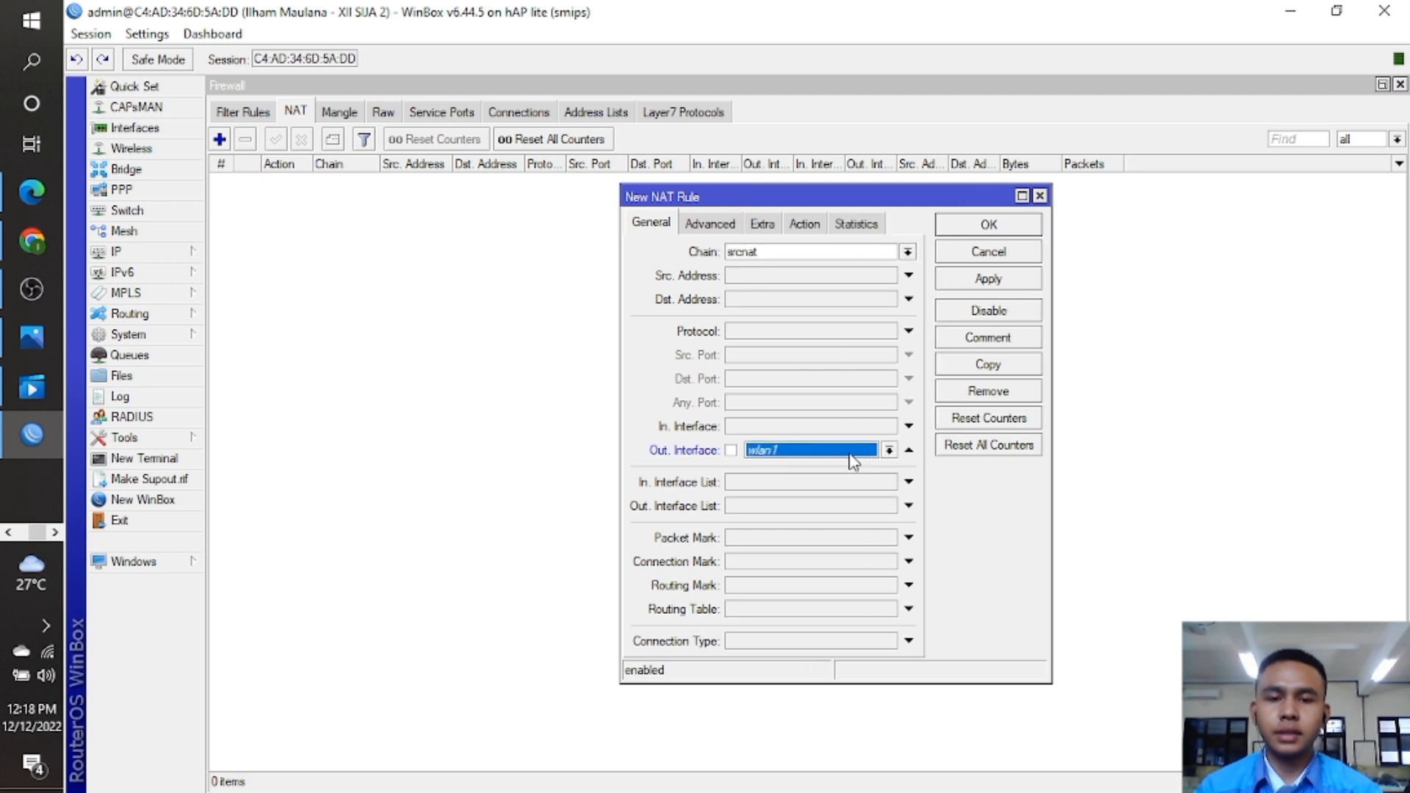
left_click(889, 451)
left_click(821, 535)
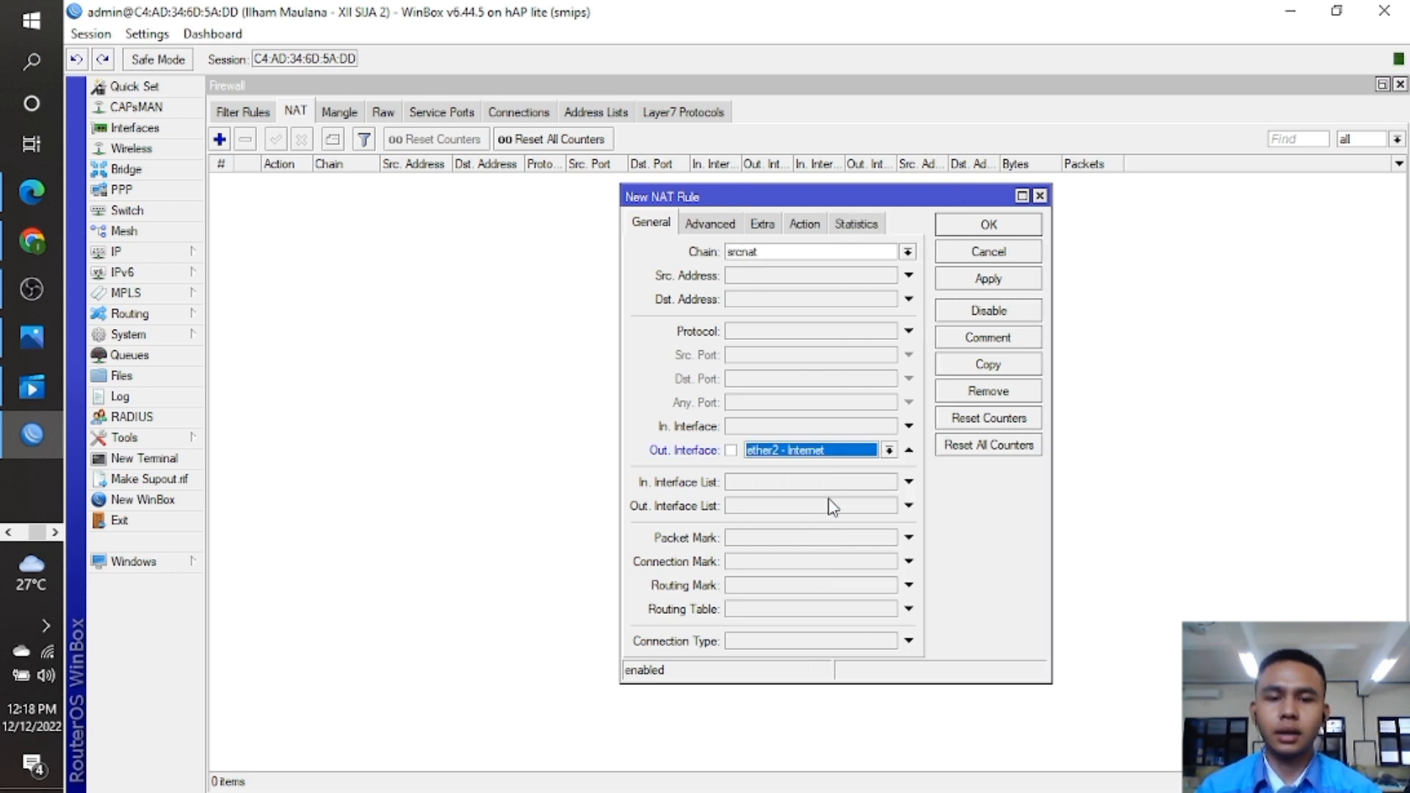
left_click(990, 279)
left_click(996, 227)
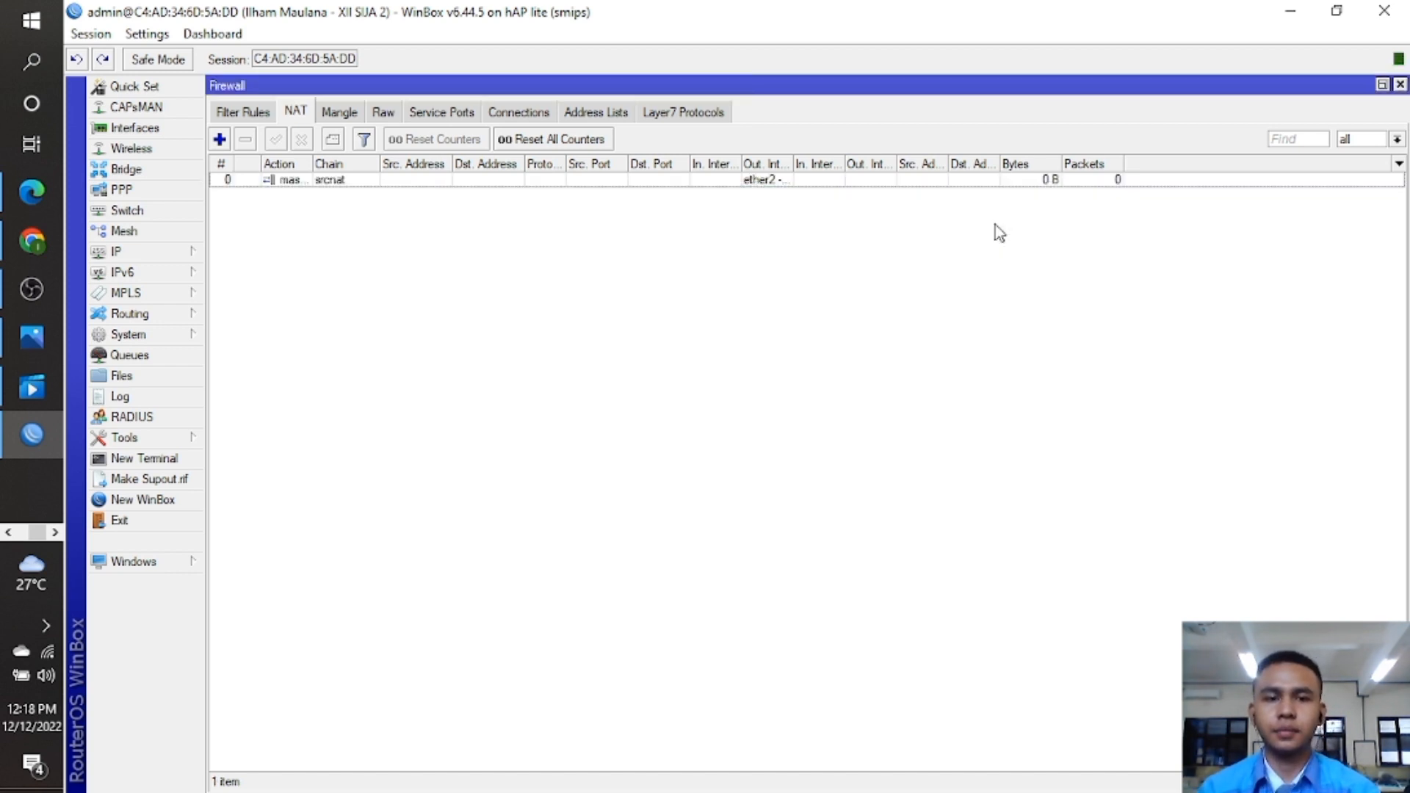
Ping 8.8.8.8 and google.com from a terminal, then close the Firewall and Terminal windows.
left_click(182, 460)
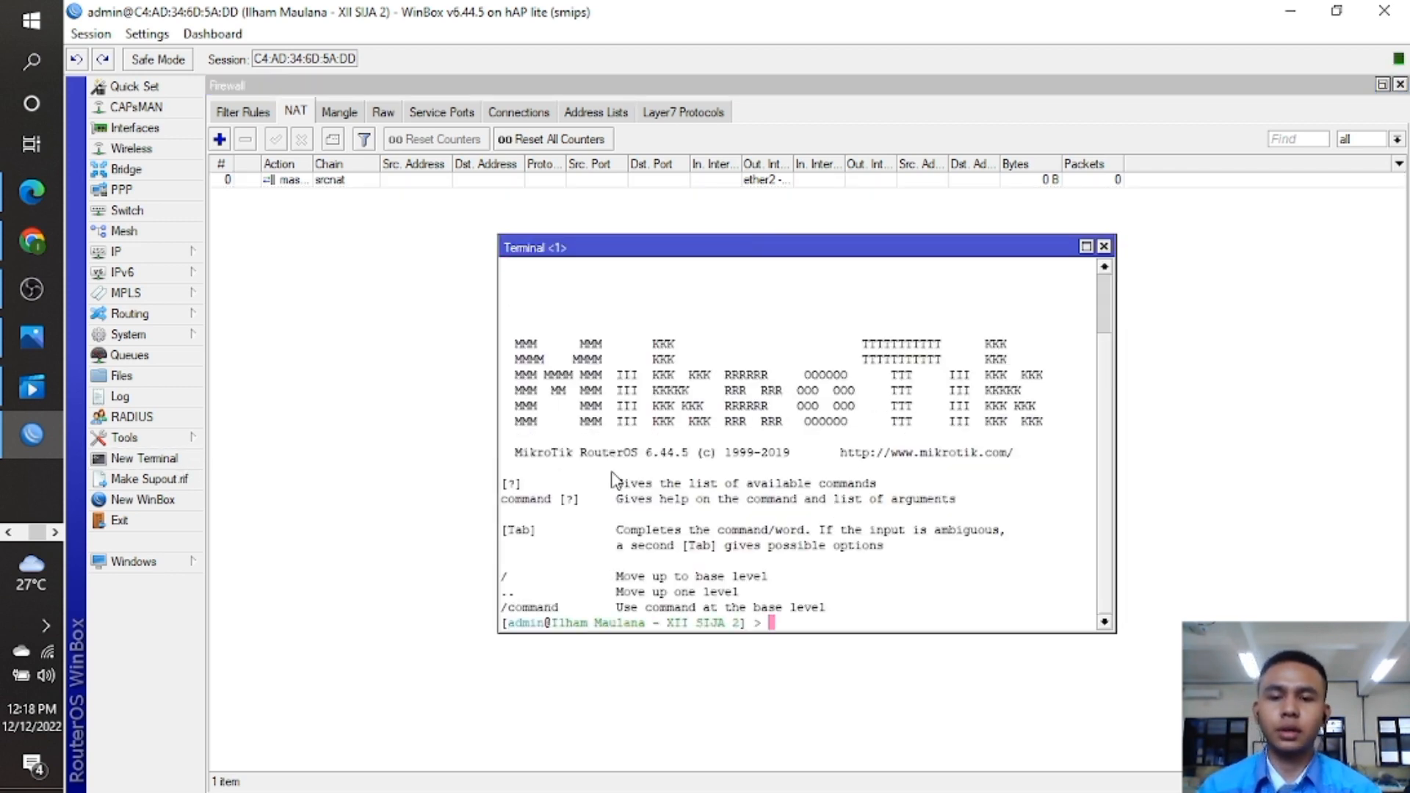
type("ping ")
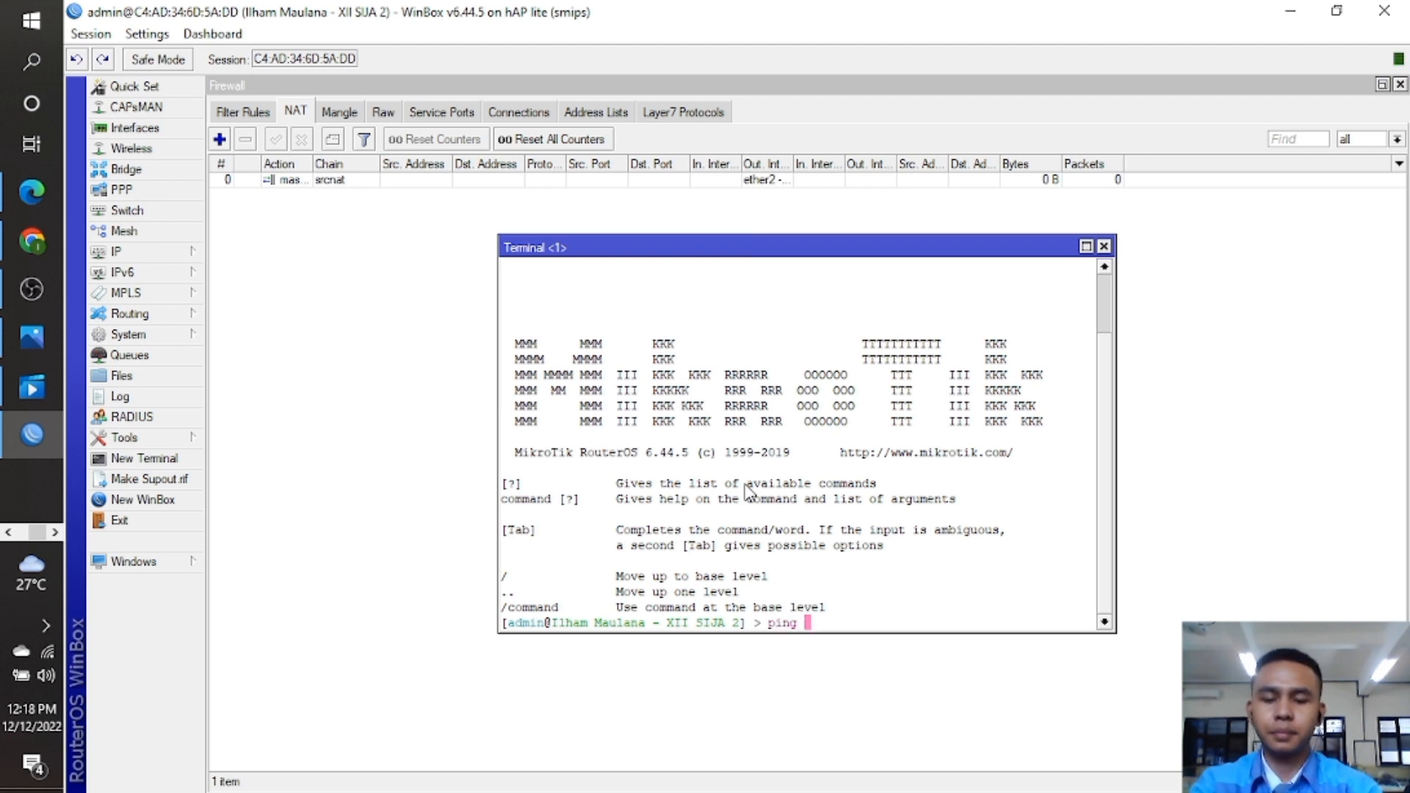
type("8.8.8.8")
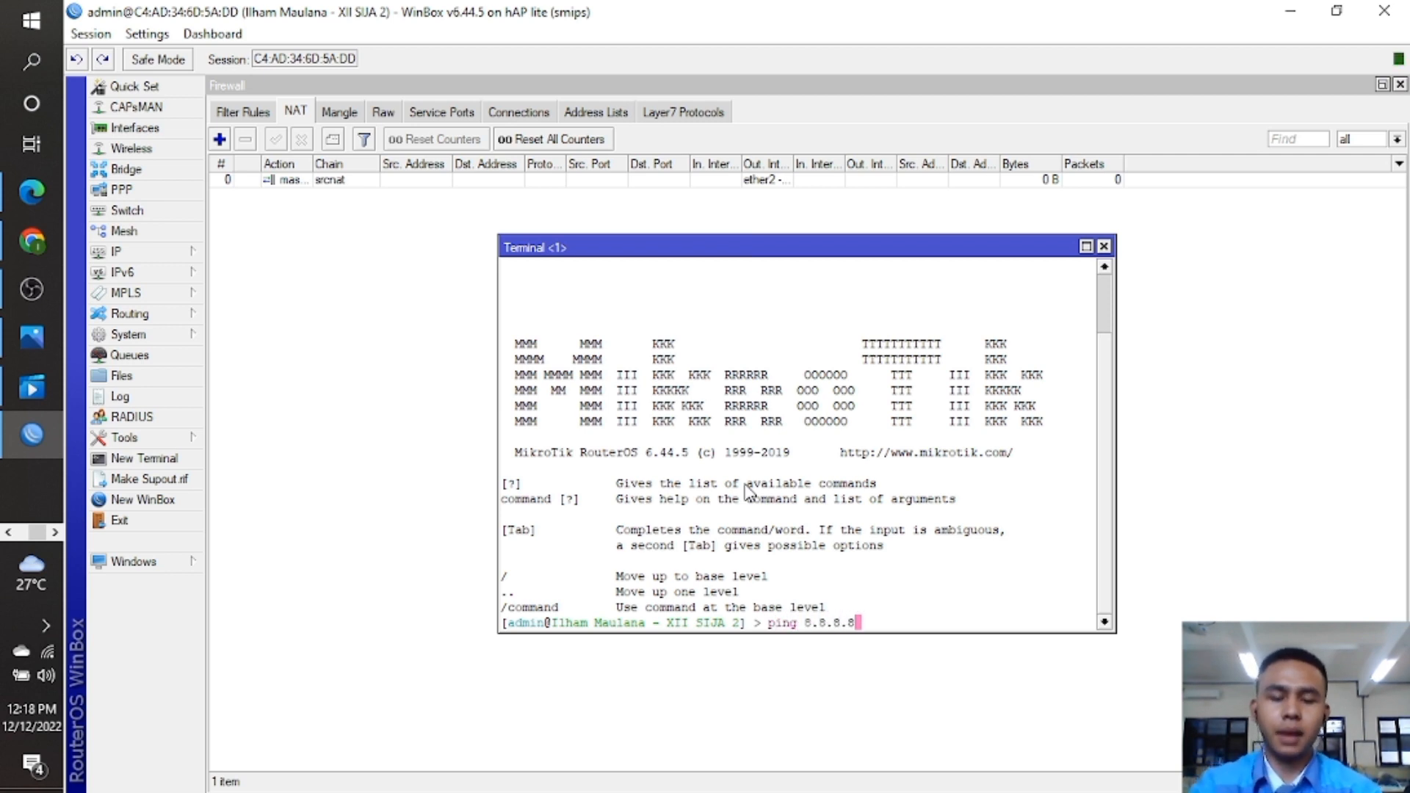
key("Return")
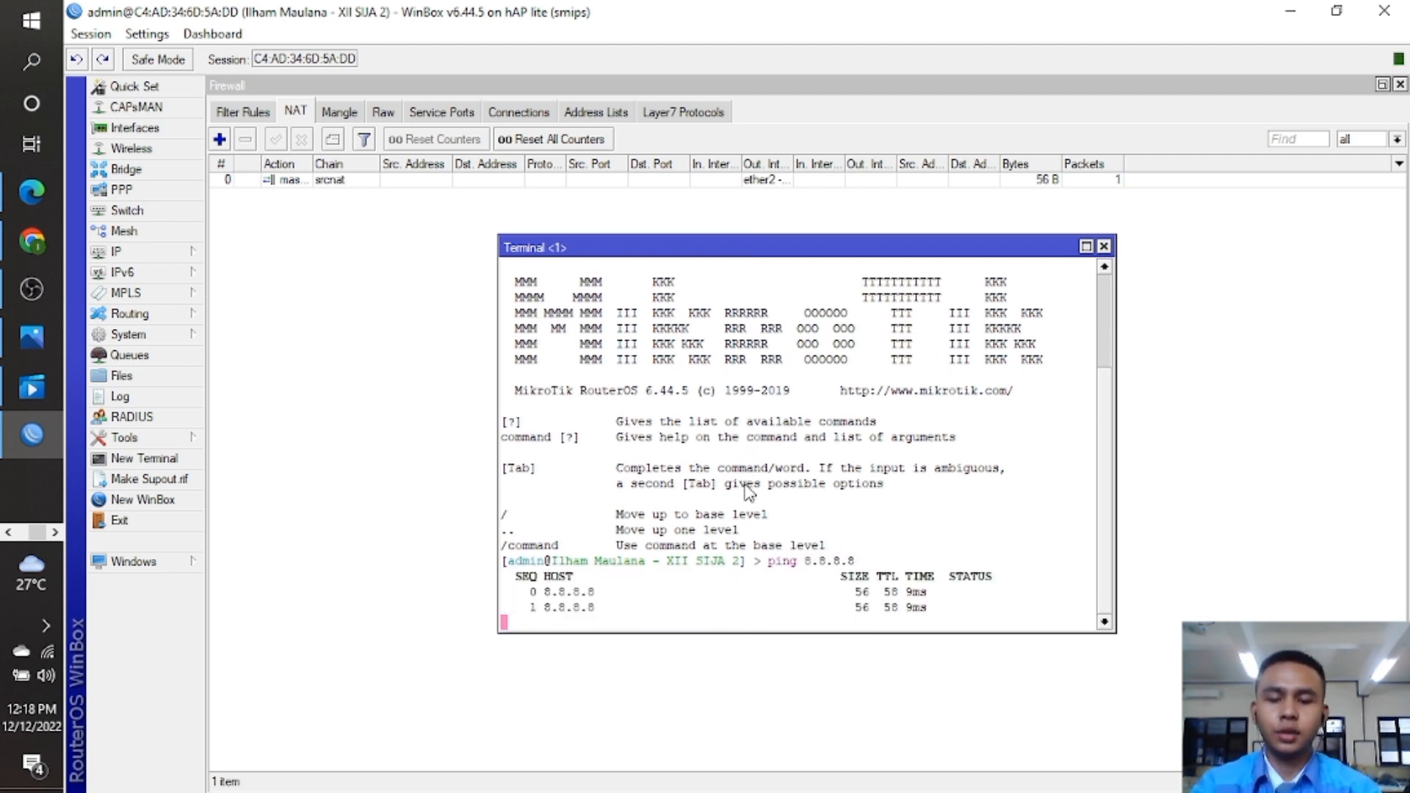
key("ctrl+c")
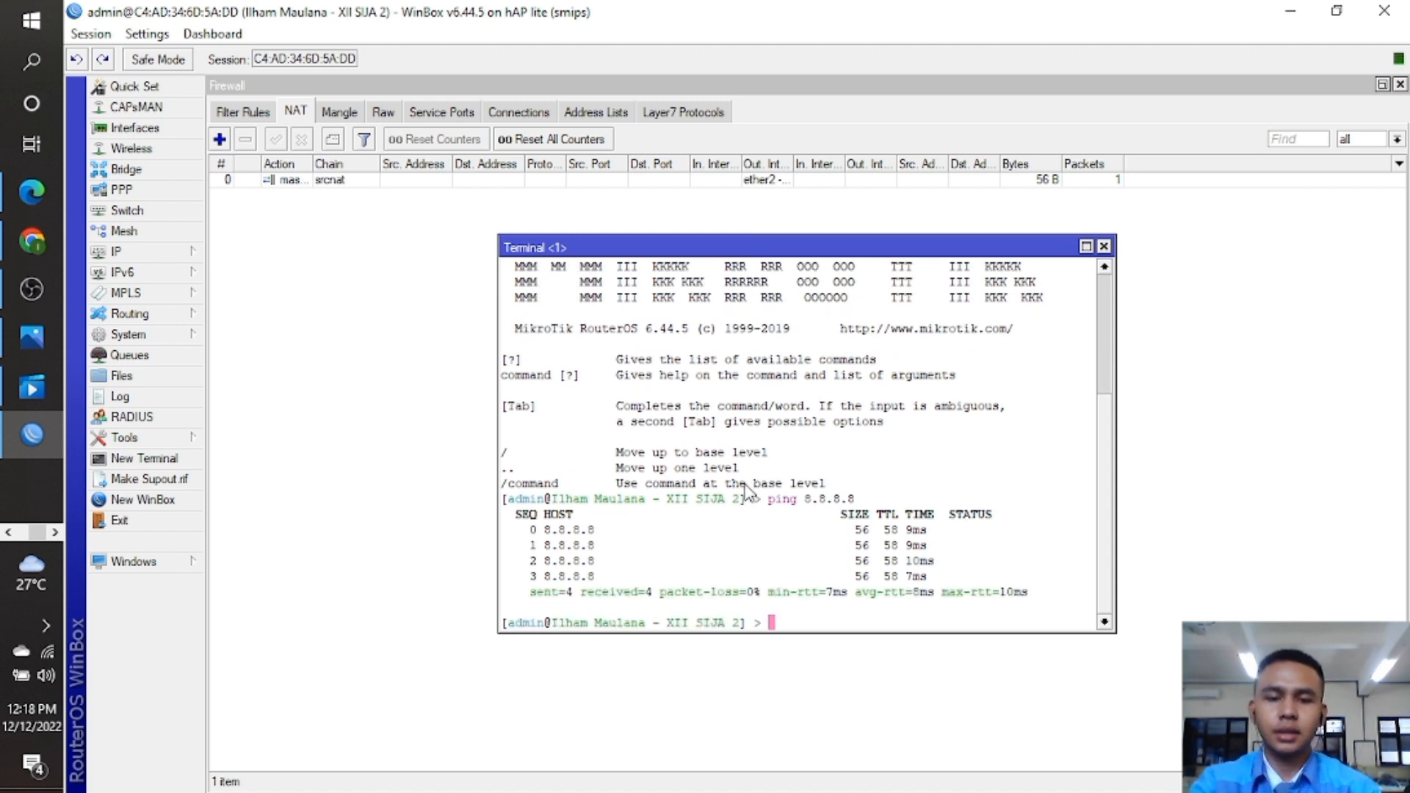
type("ping ")
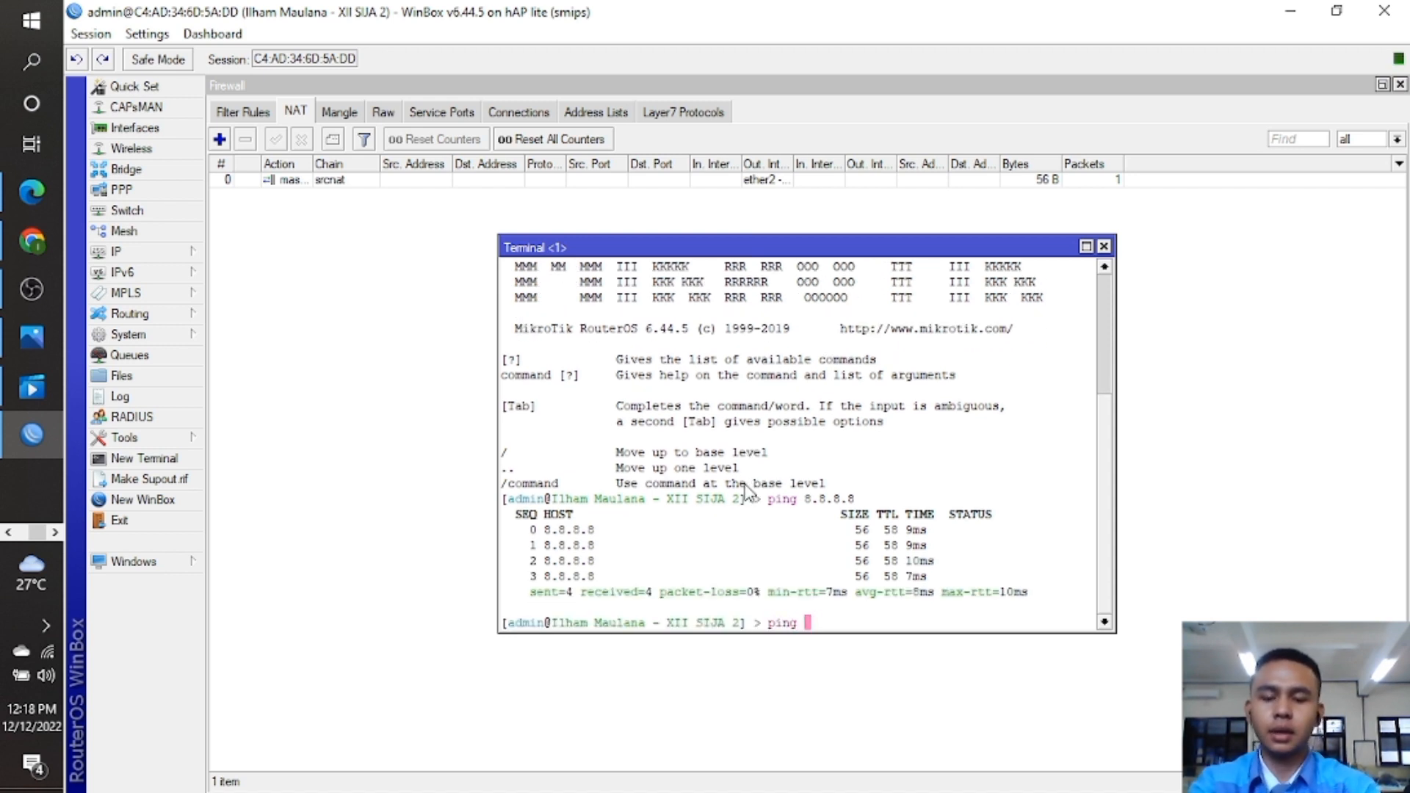
type("google.com")
key("Return")
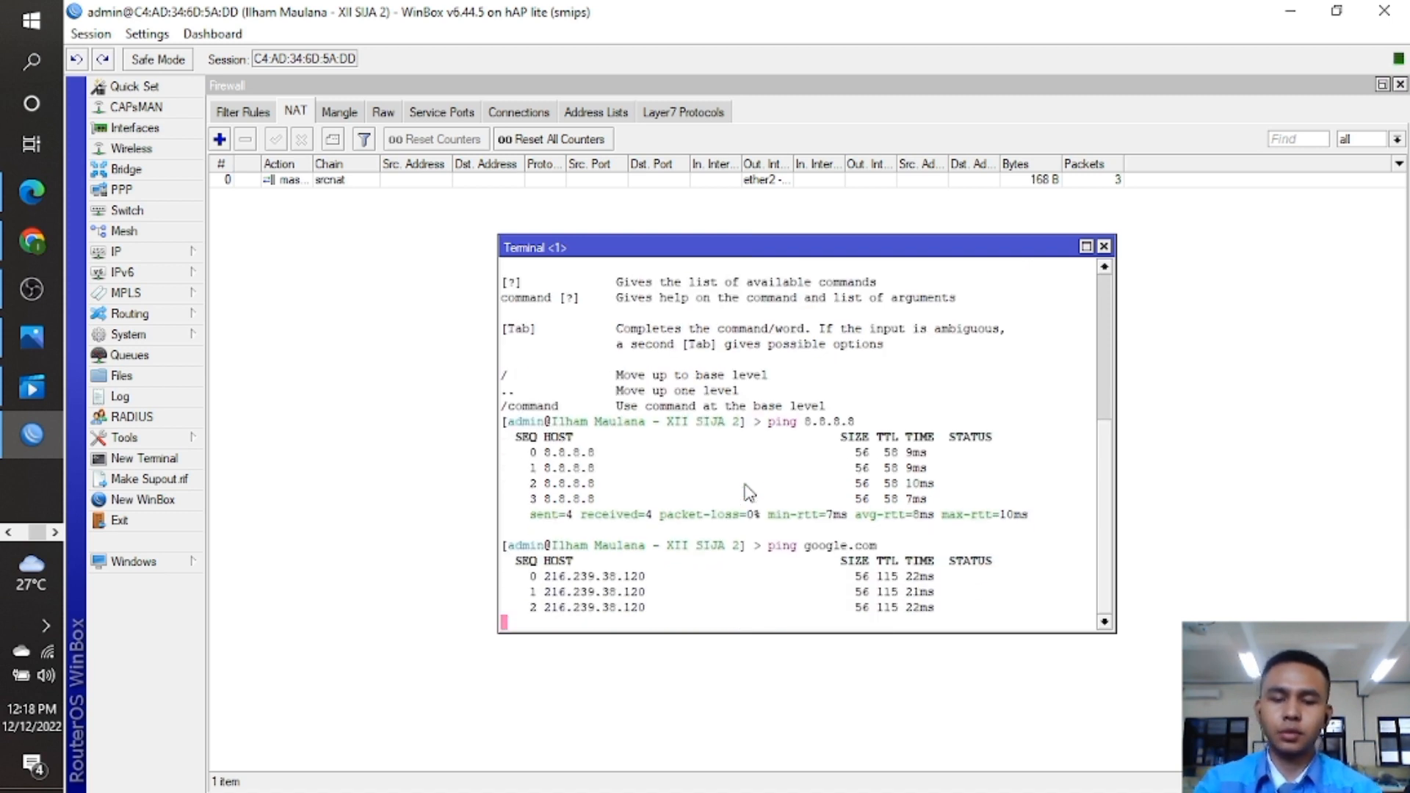
key("ctrl+c")
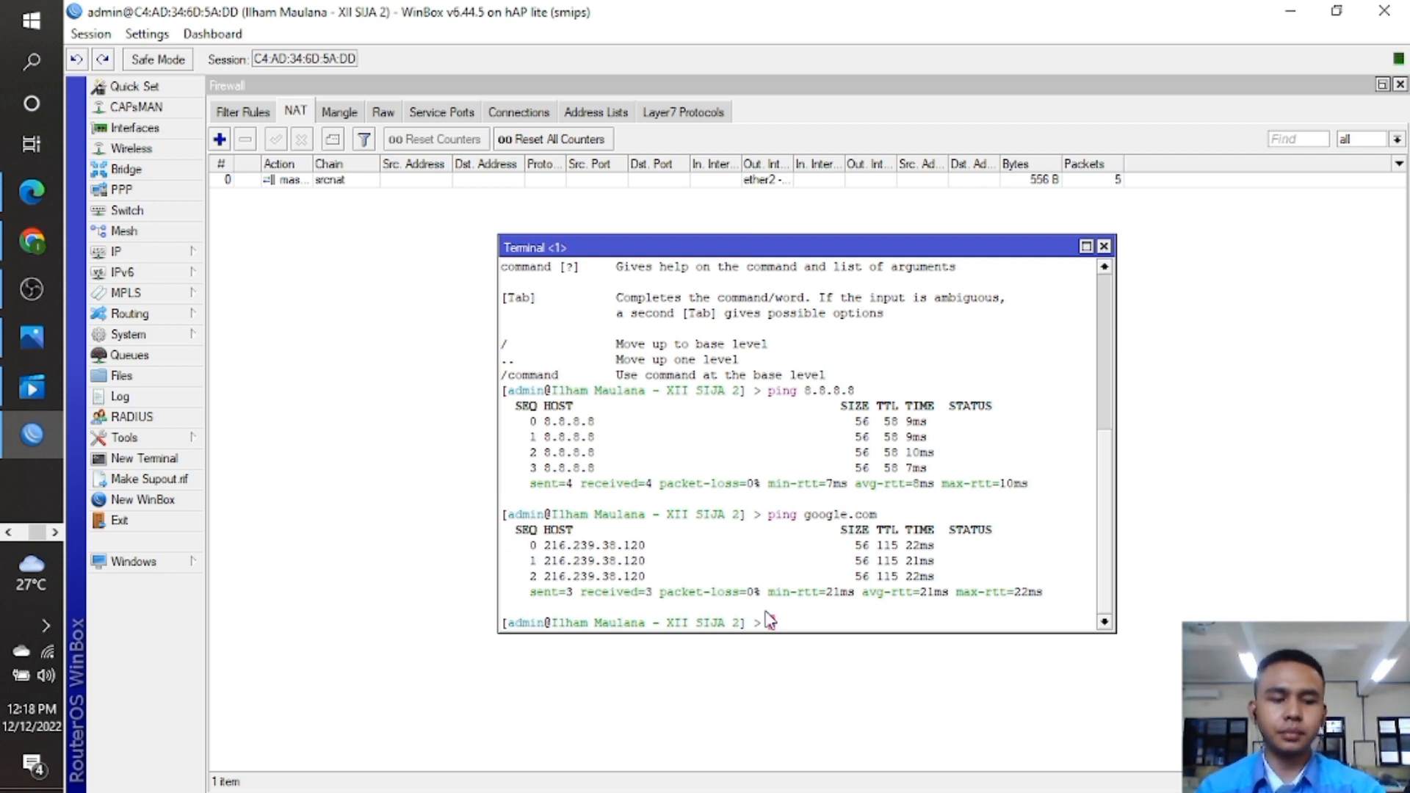
left_click(1400, 84)
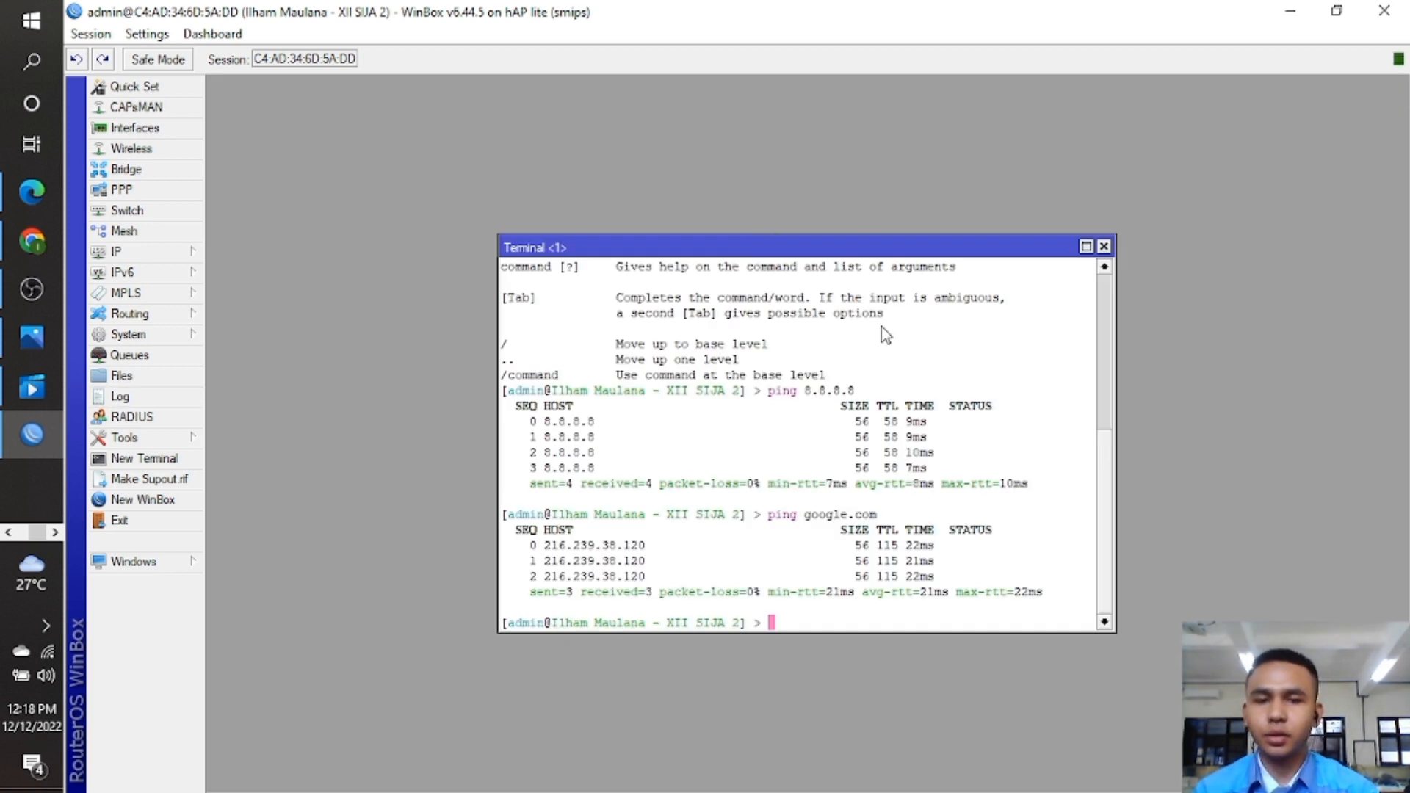
left_click(1103, 246)
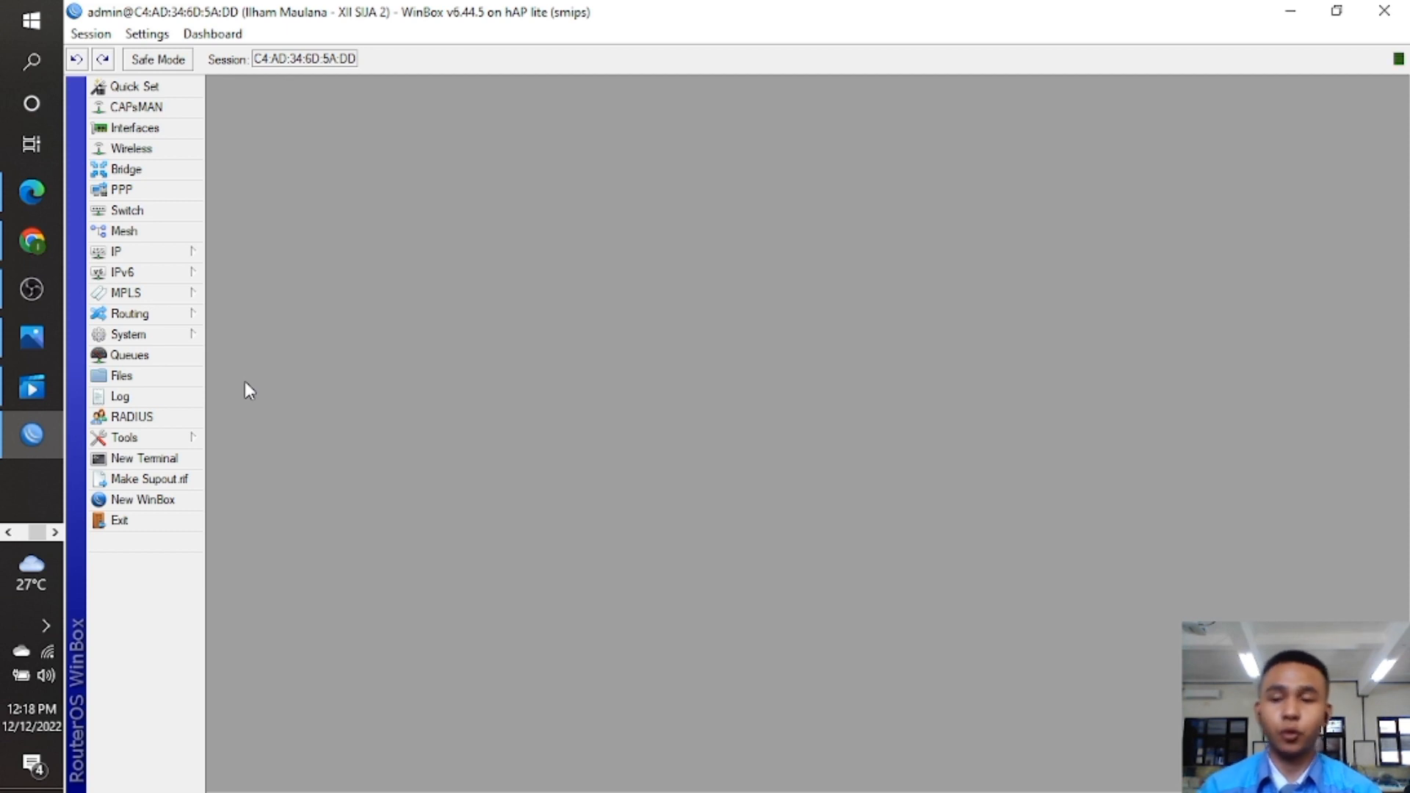
Create a simple queue named 'Simple Limet' with destination ether1 - Access Point.
left_click(188, 360)
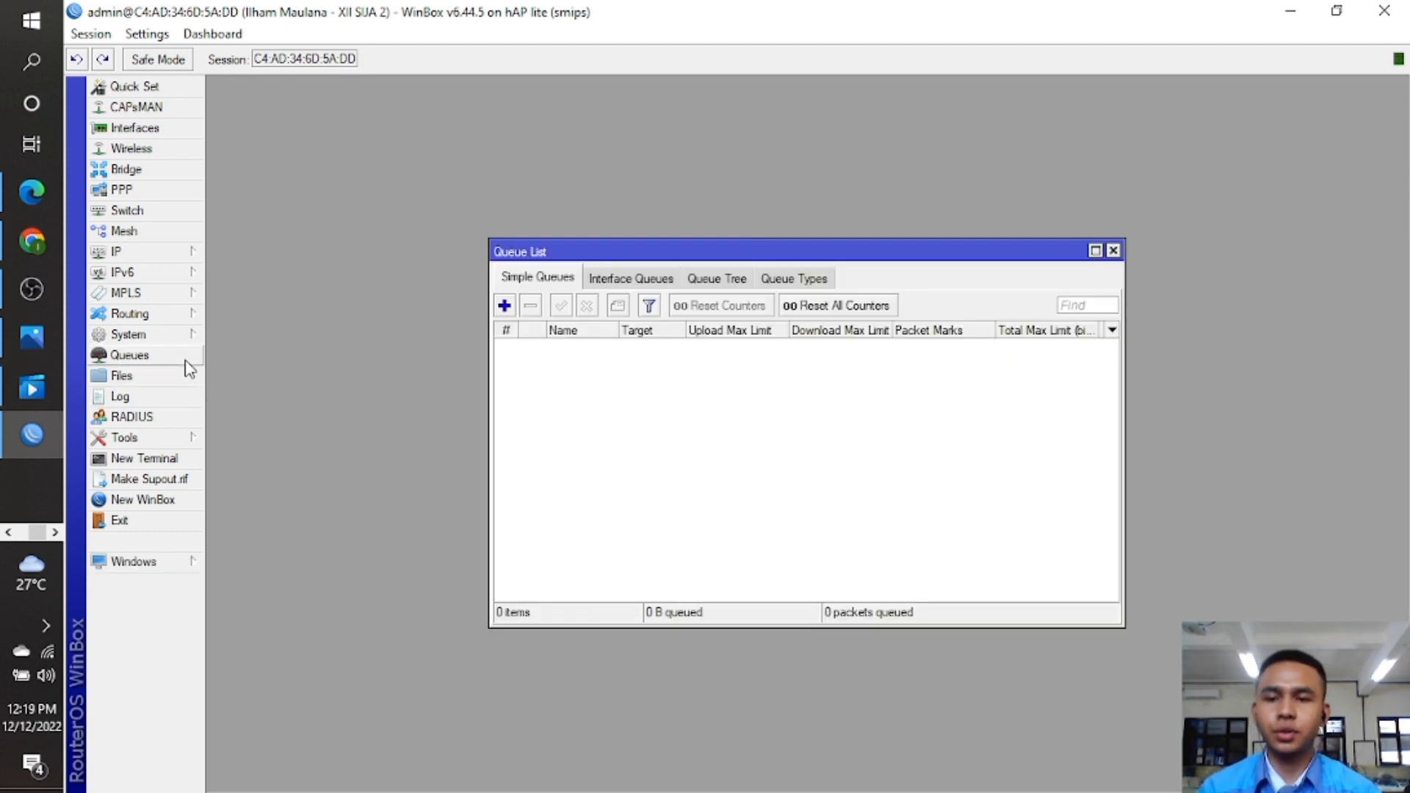
left_click(506, 305)
key("BackSpace")
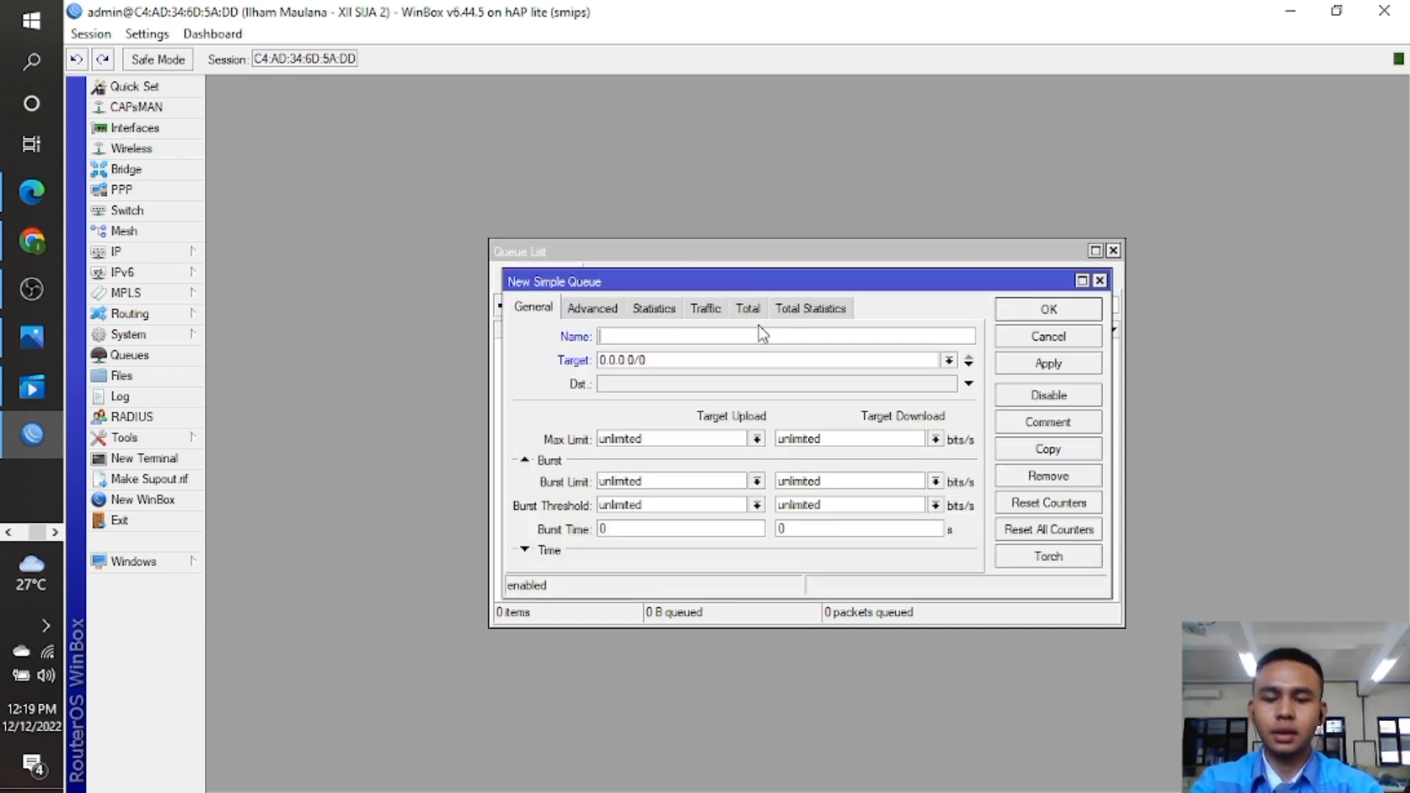
type("Simple Limo")
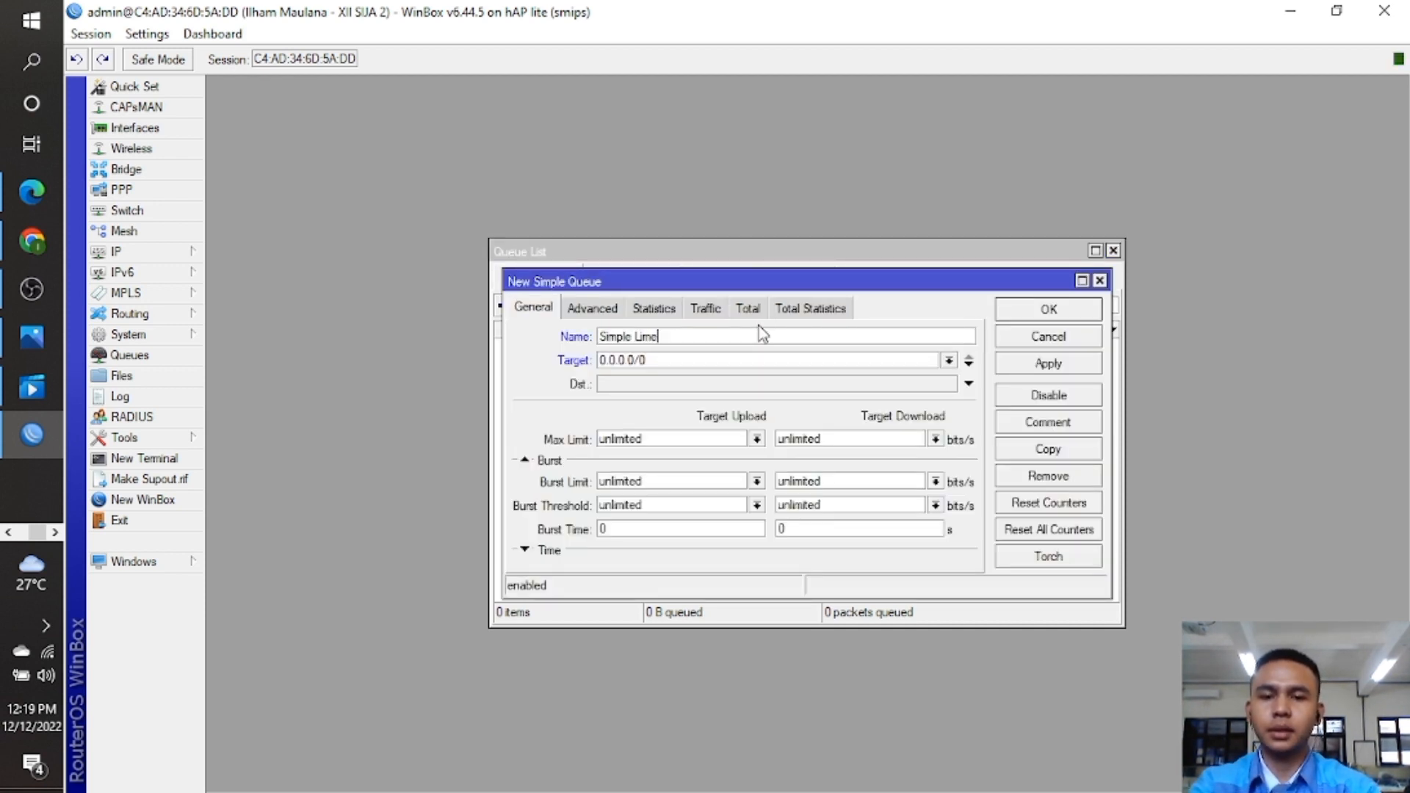
left_click(969, 383)
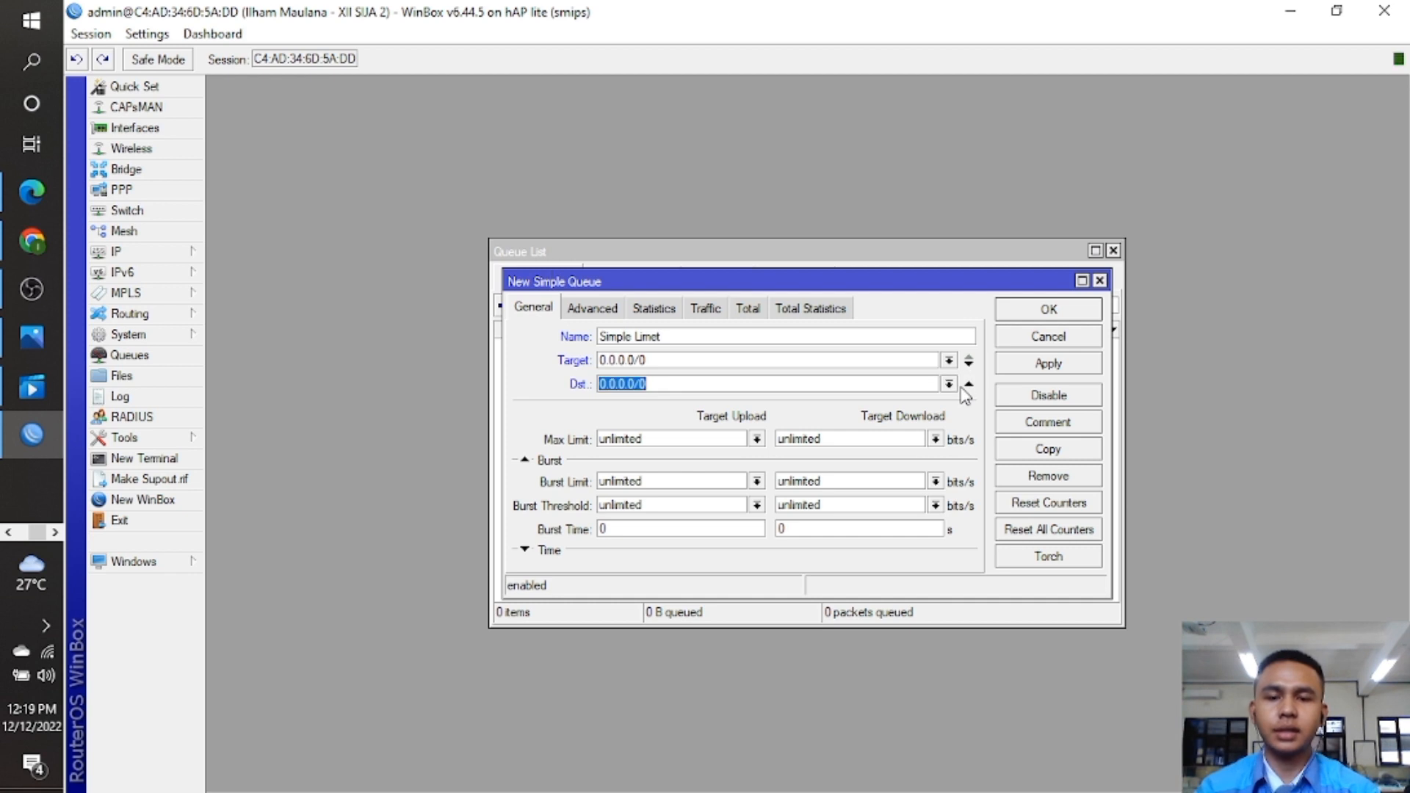
left_click(949, 384)
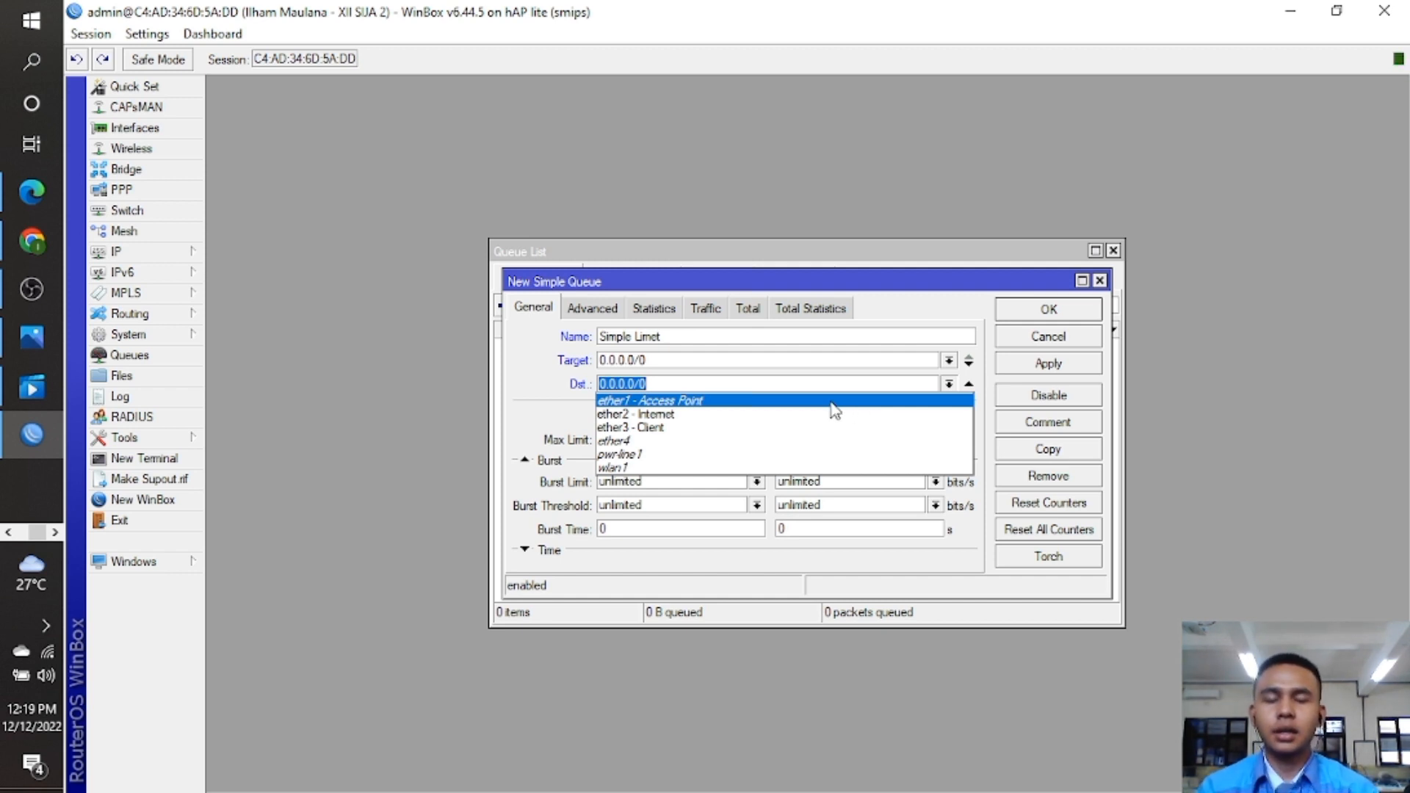
left_click(832, 404)
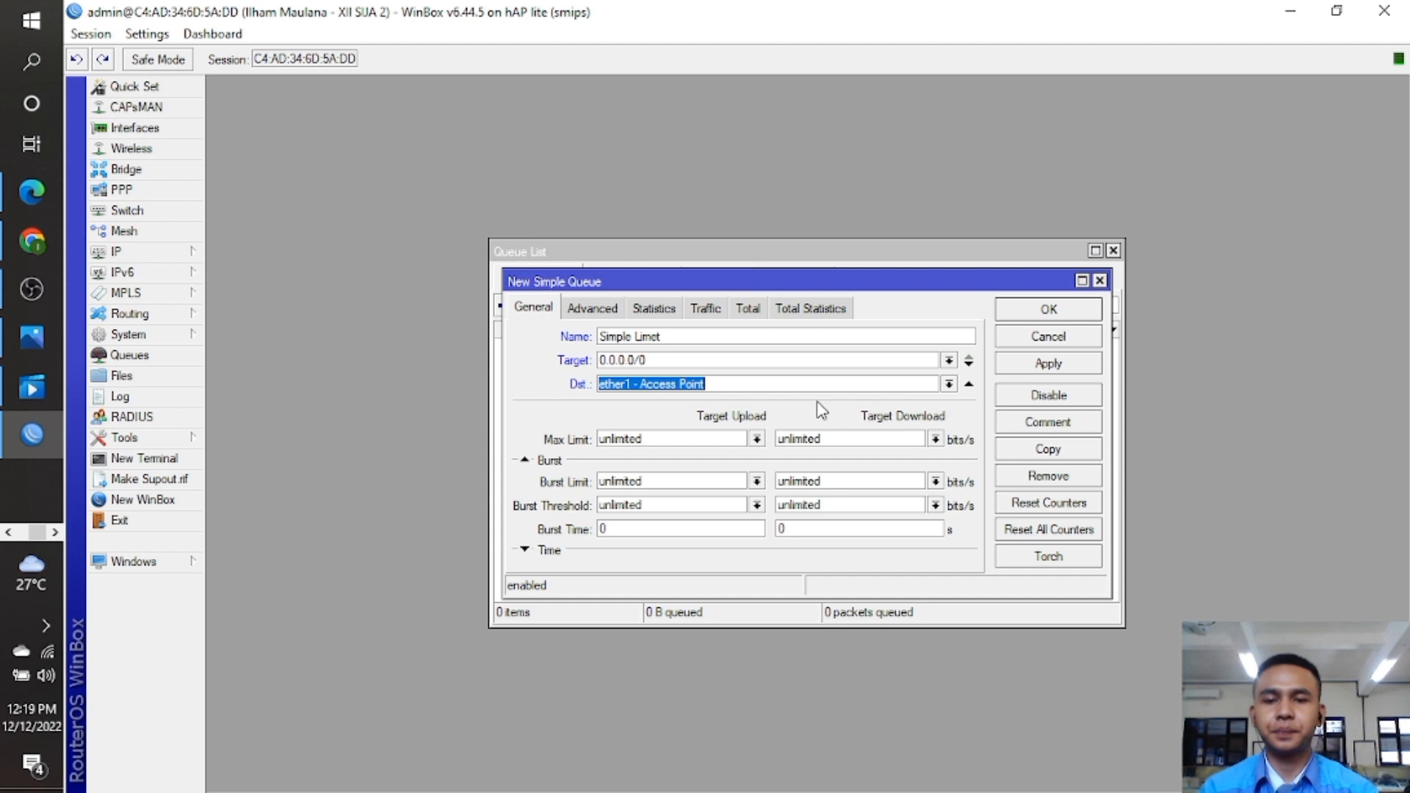
Set the queue's max limit to 20M upload and 10M download, then close Queue List.
left_click(725, 439)
key("BackSpace")
key("BackSpace")
key("BackSpace")
key("BackSpace")
key("BackSpace")
key("BackSpace")
key("BackSpace")
key("BackSpace")
key("BackSpace")
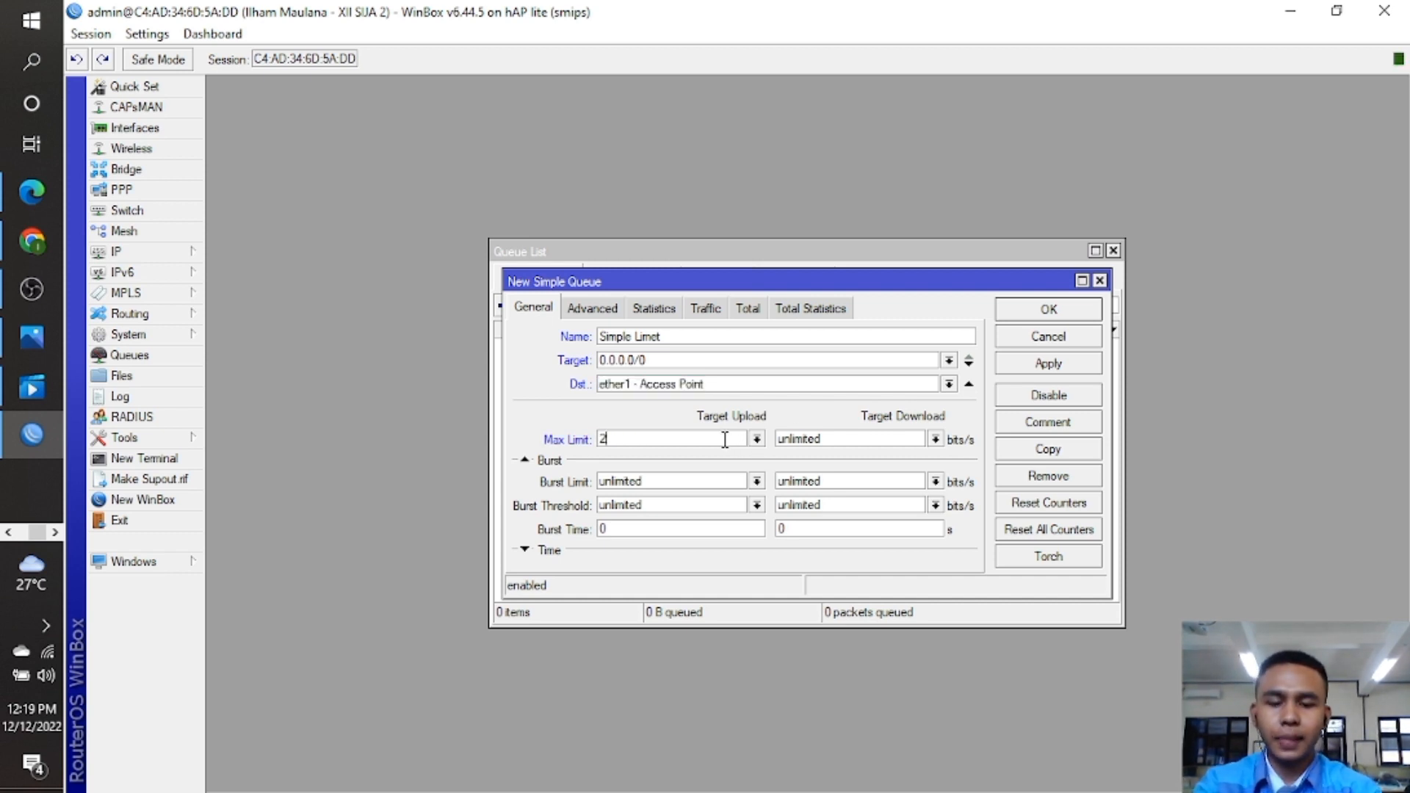
type("20M")
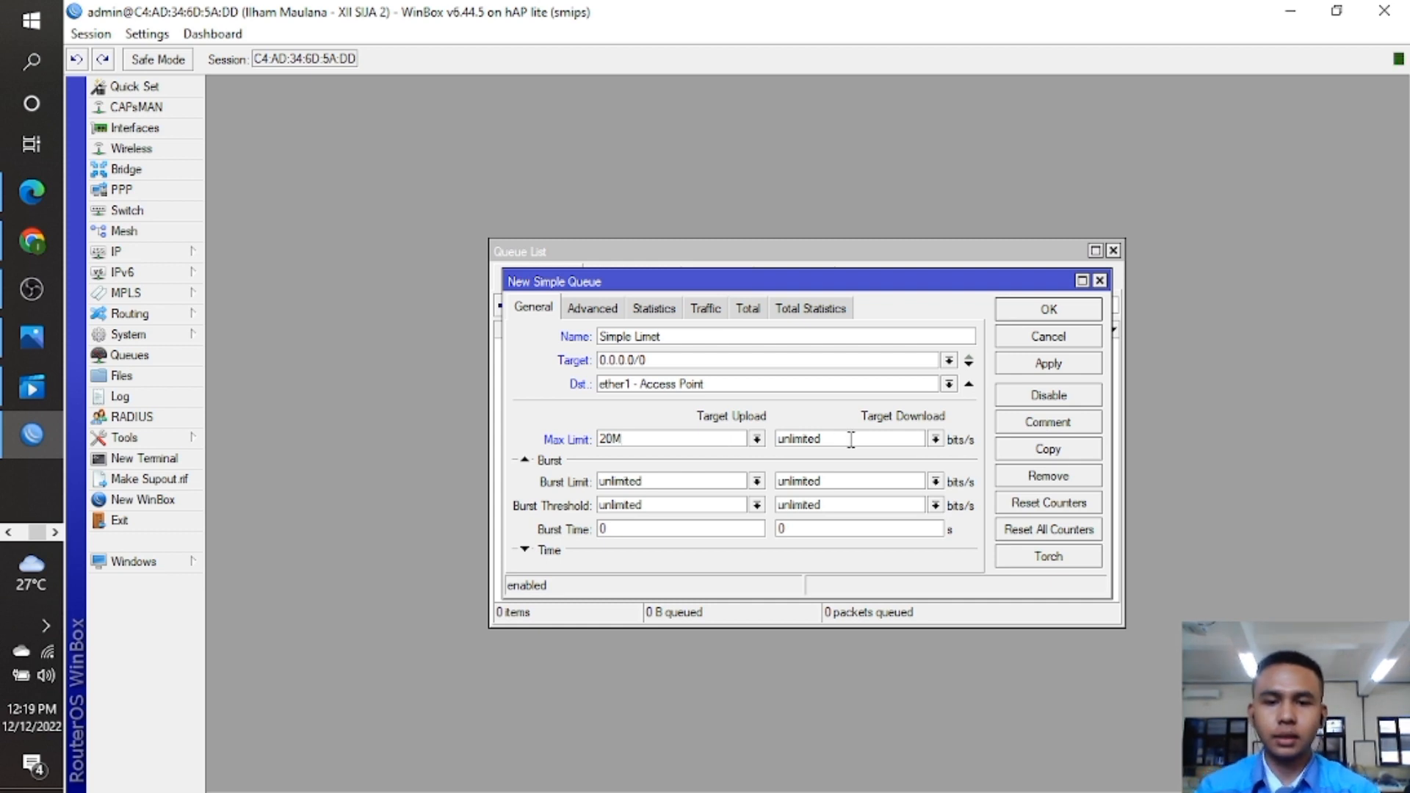
left_click(853, 439)
key("BackSpace")
key("BackSpace")
key("BackSpace")
key("BackSpace")
key("BackSpace")
key("BackSpace")
key("BackSpace")
key("BackSpace")
key("BackSpace")
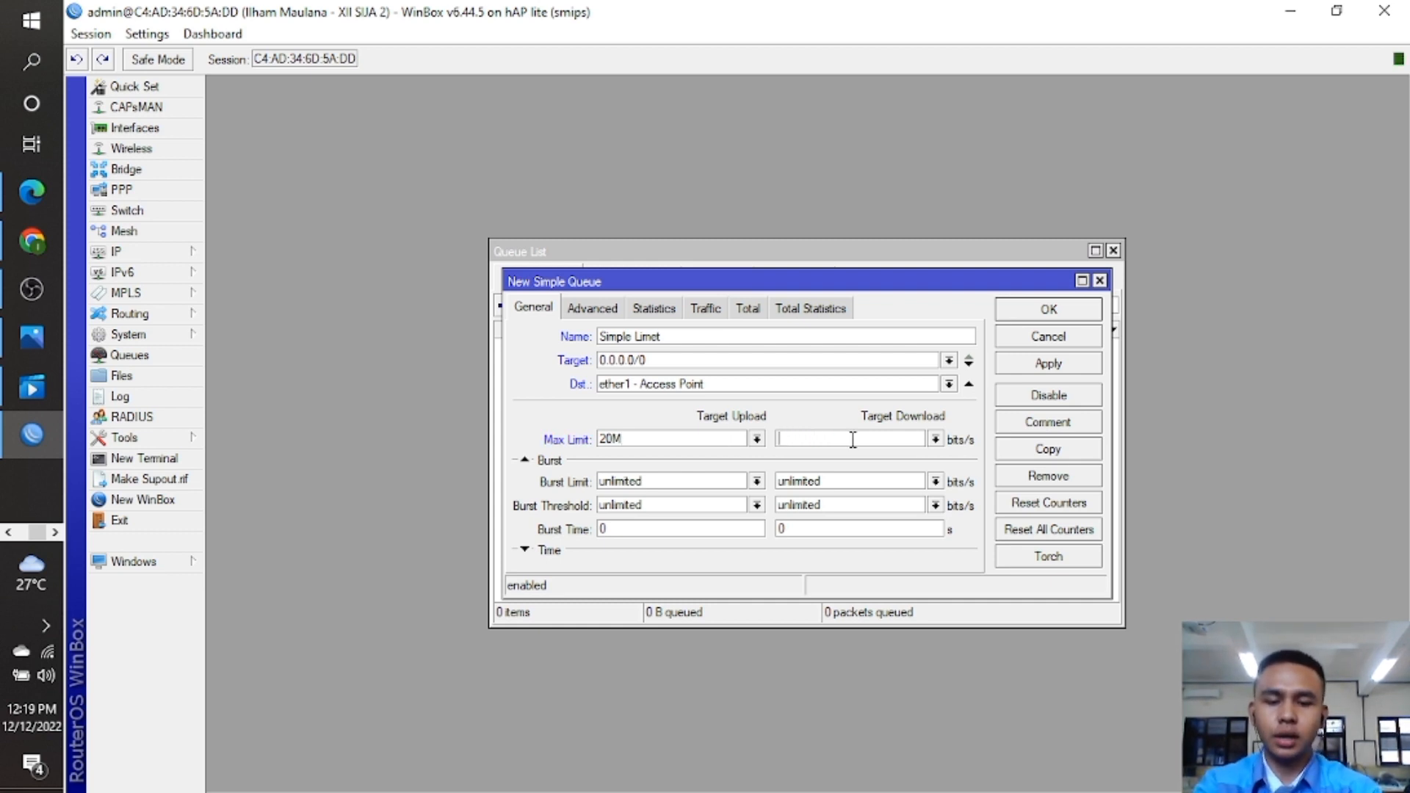
type("10M")
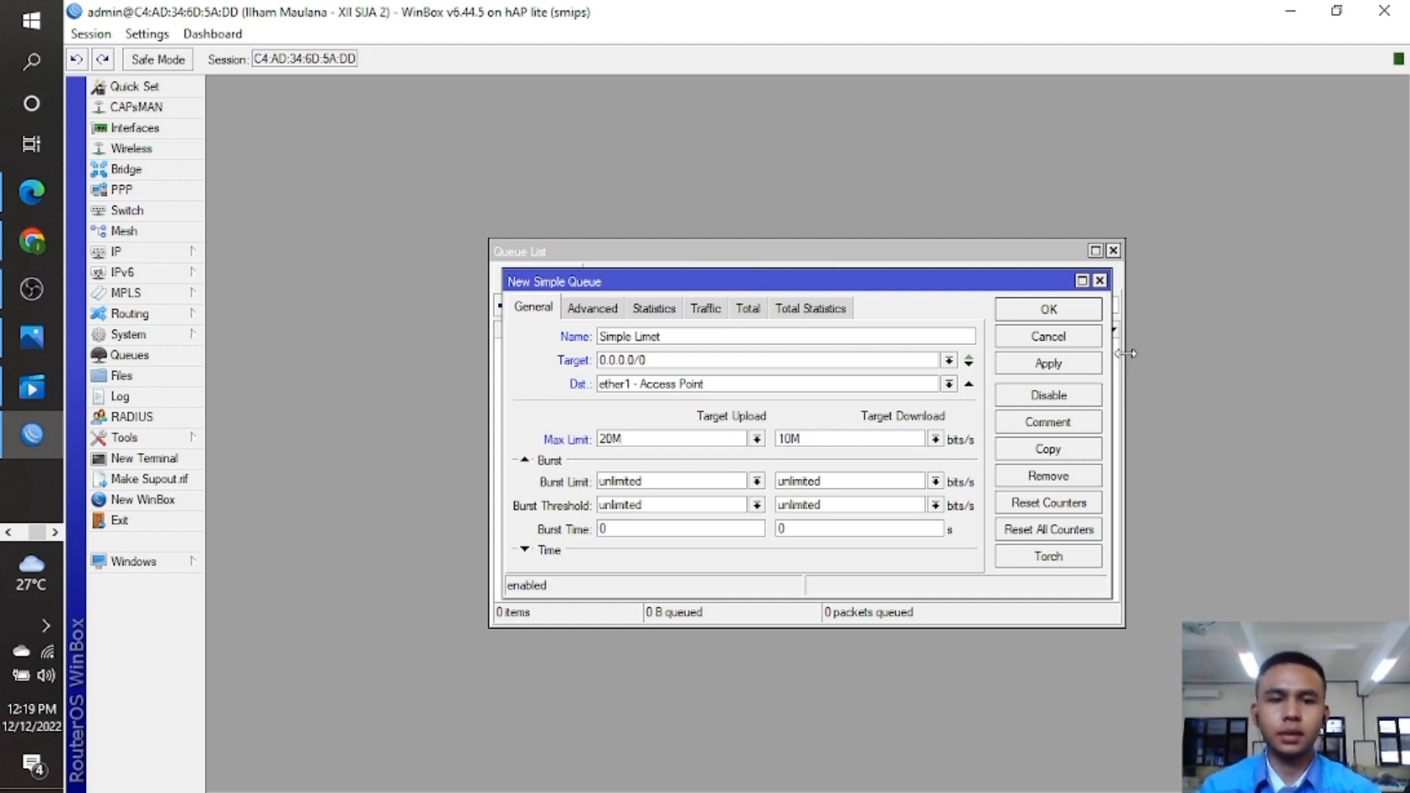
left_click(1083, 313)
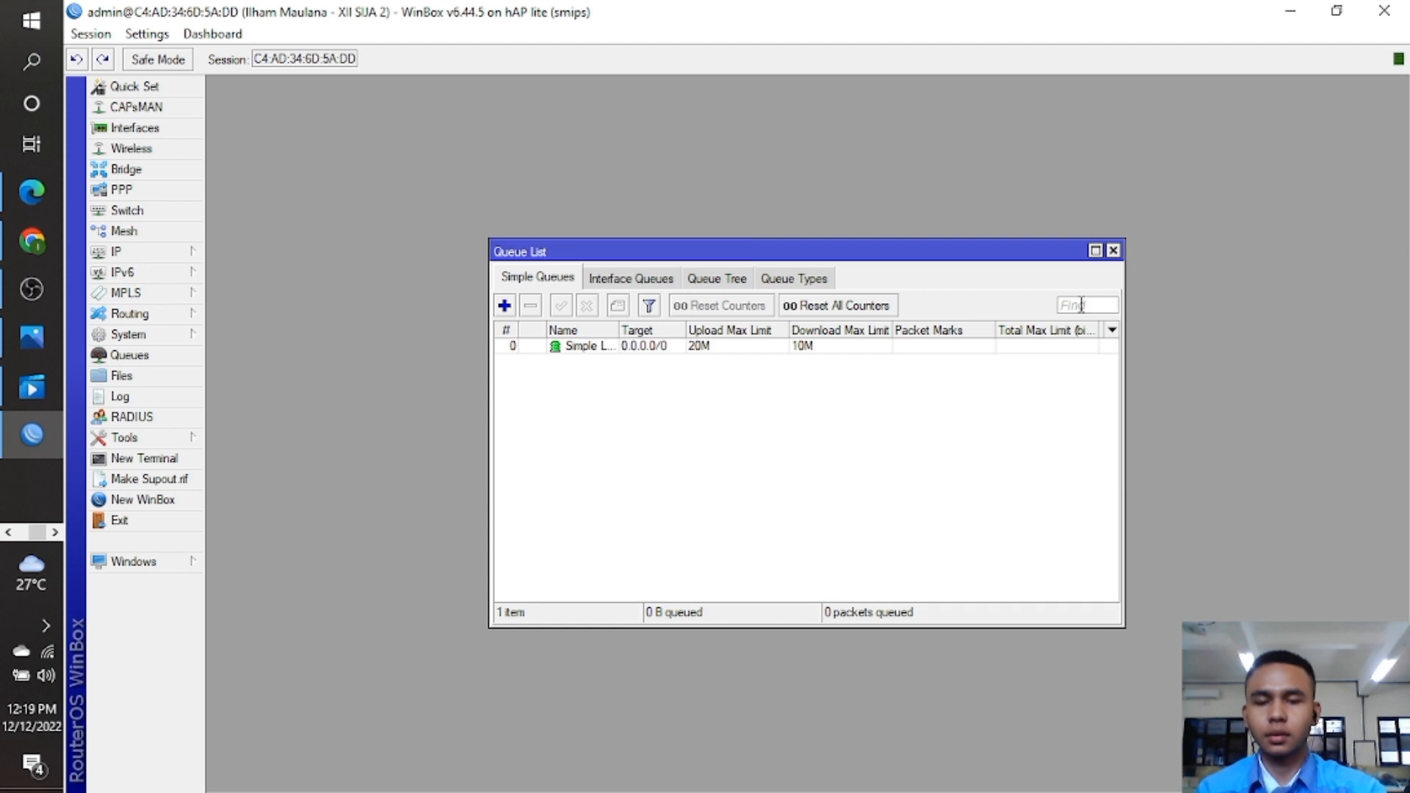
left_click(1113, 251)
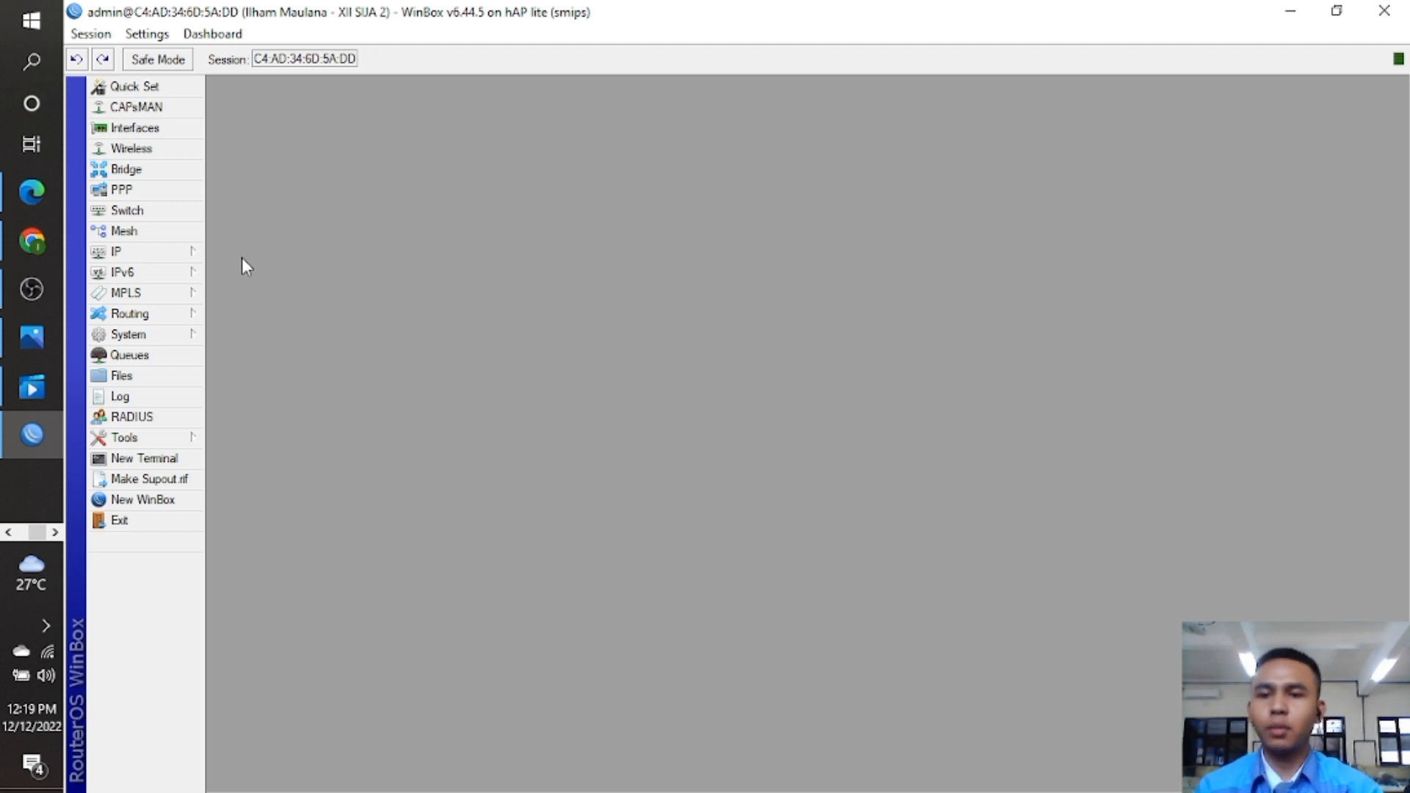
left_click(183, 253)
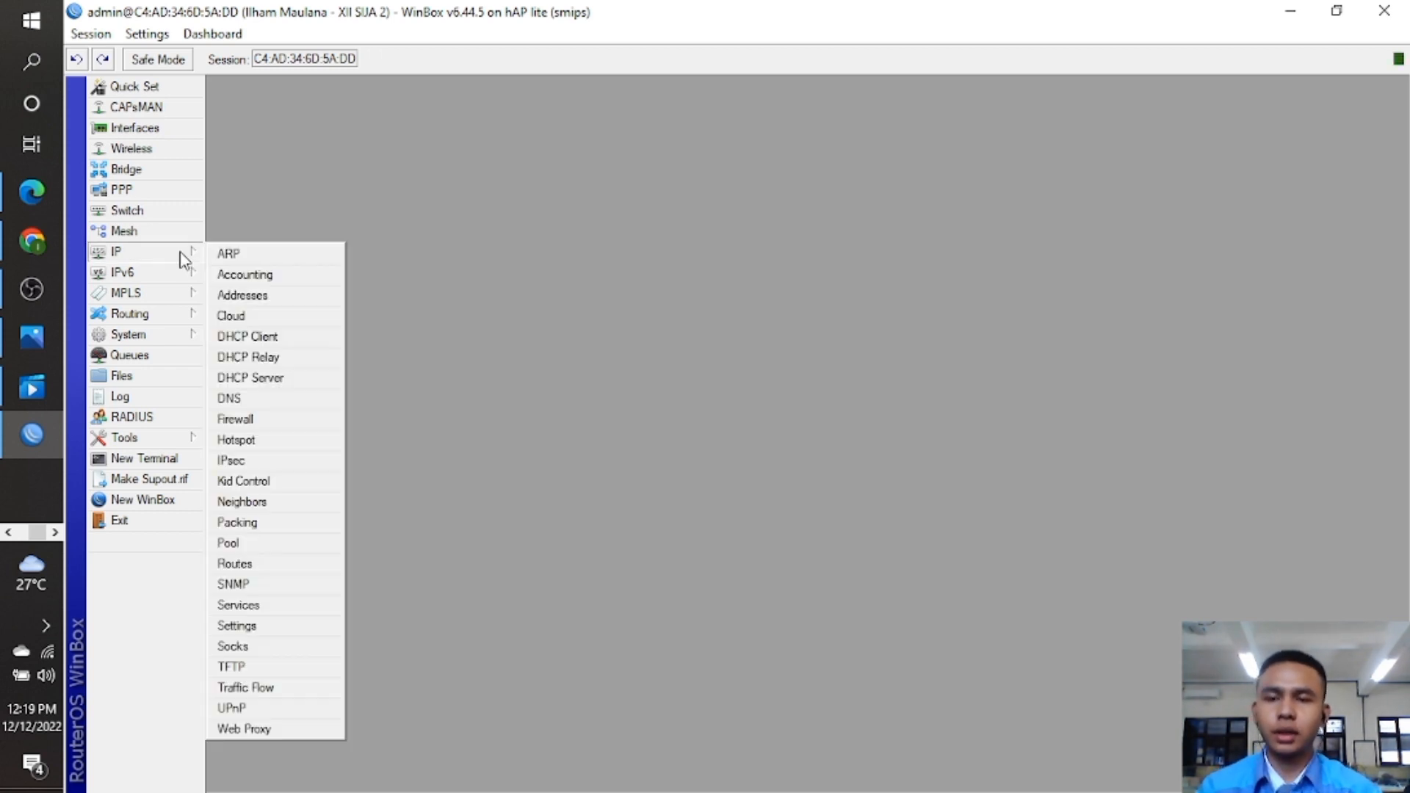
Add IP address 192.168.15.1/24 on interface ether1 - Access Point.
left_click(311, 296)
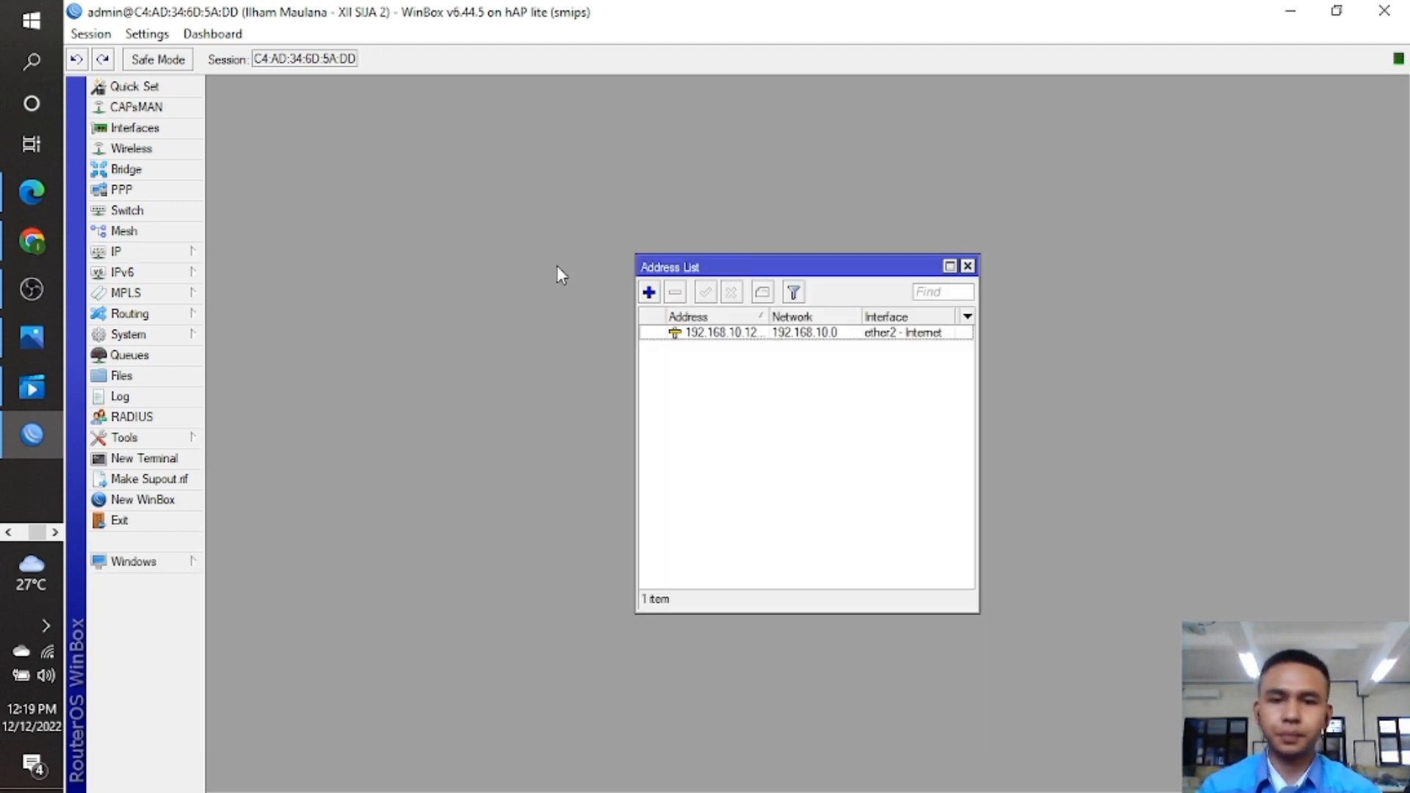
left_click(648, 292)
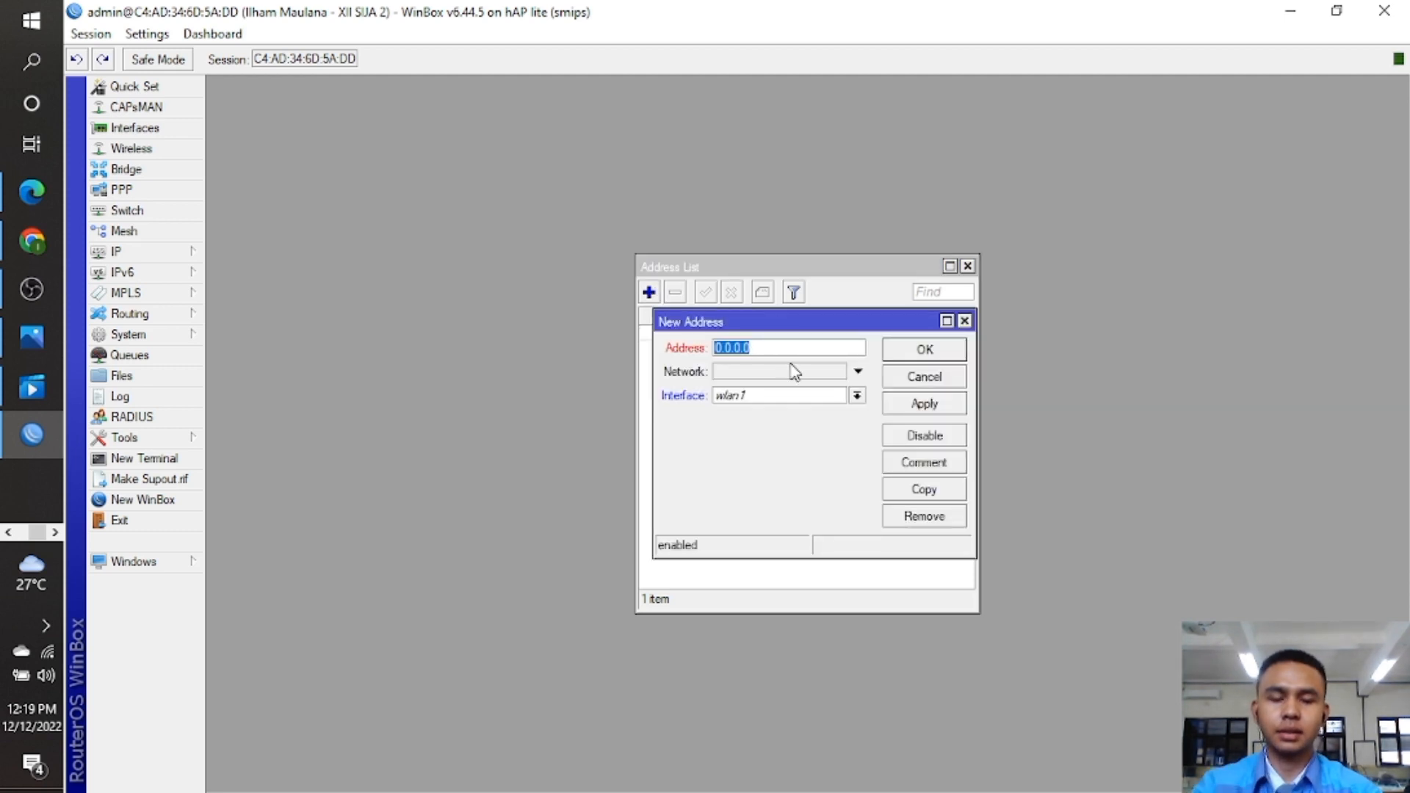
key("BackSpace")
type("192")
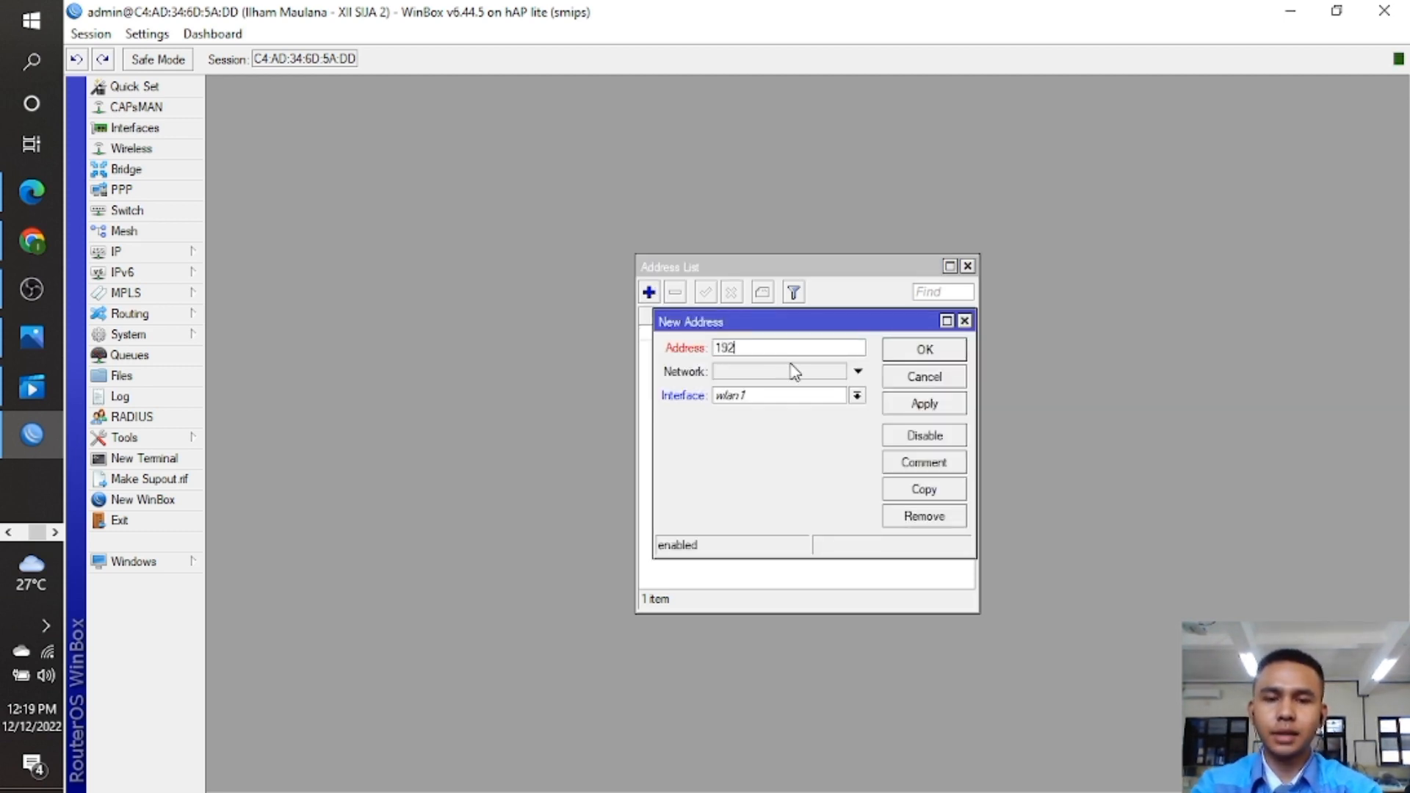
type(".168.15")
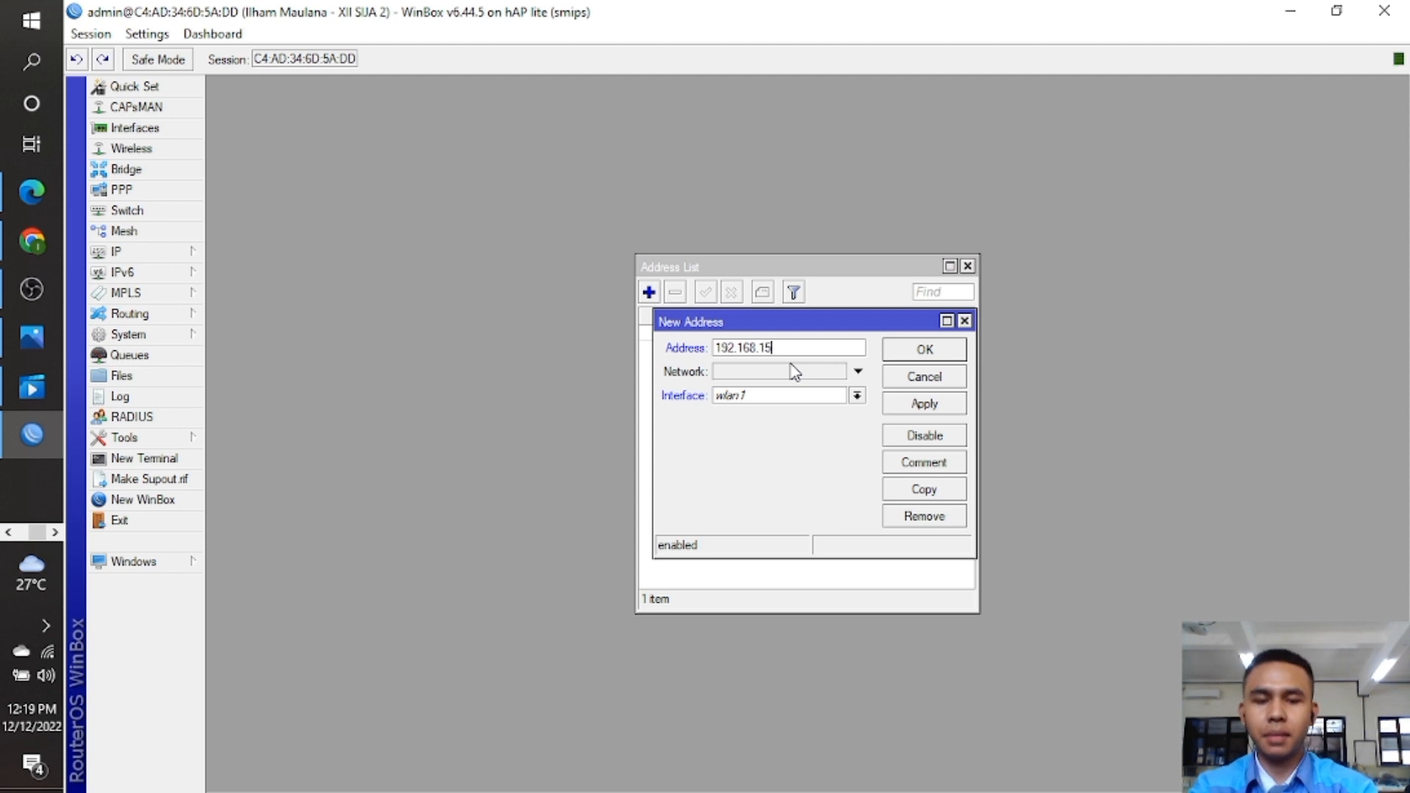
type(".1/24")
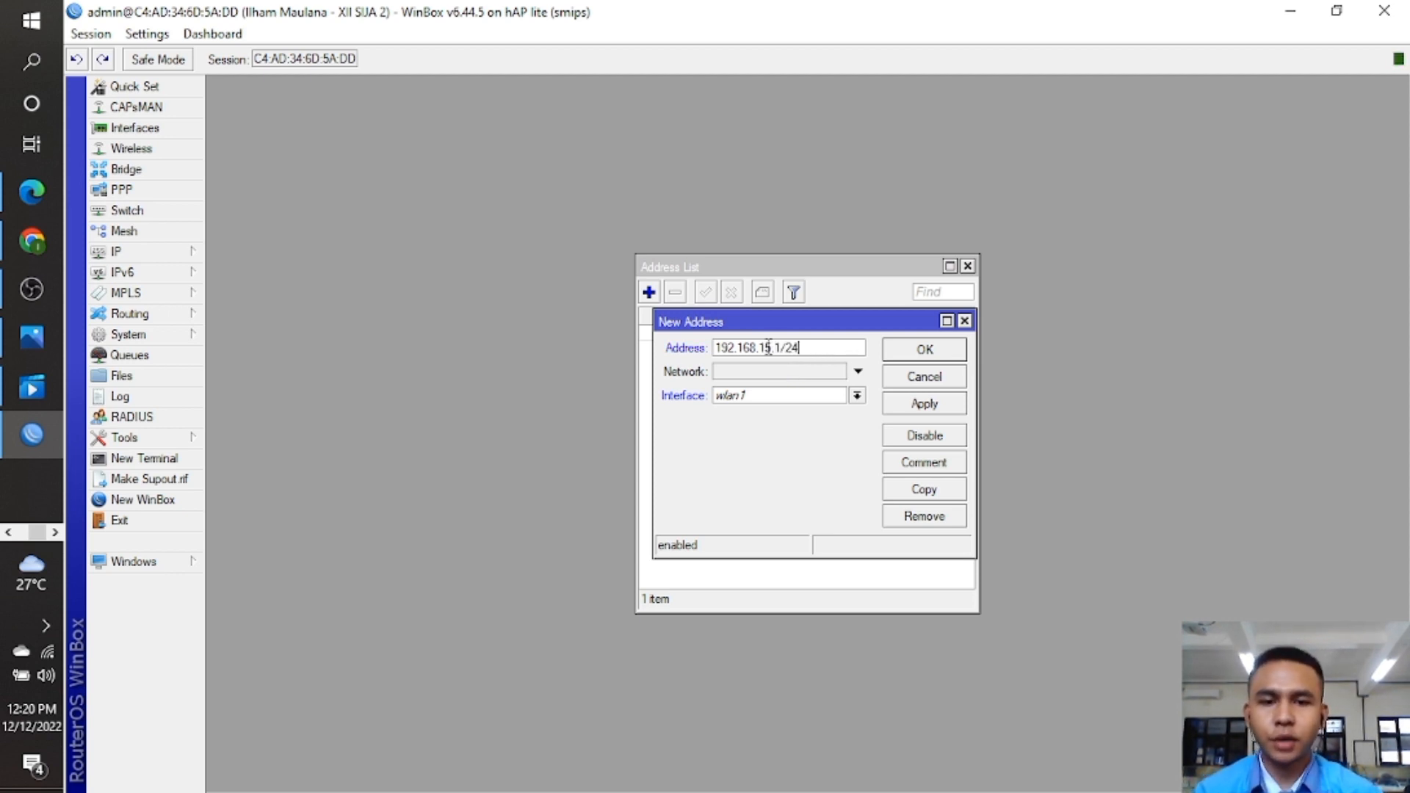
left_click(775, 348)
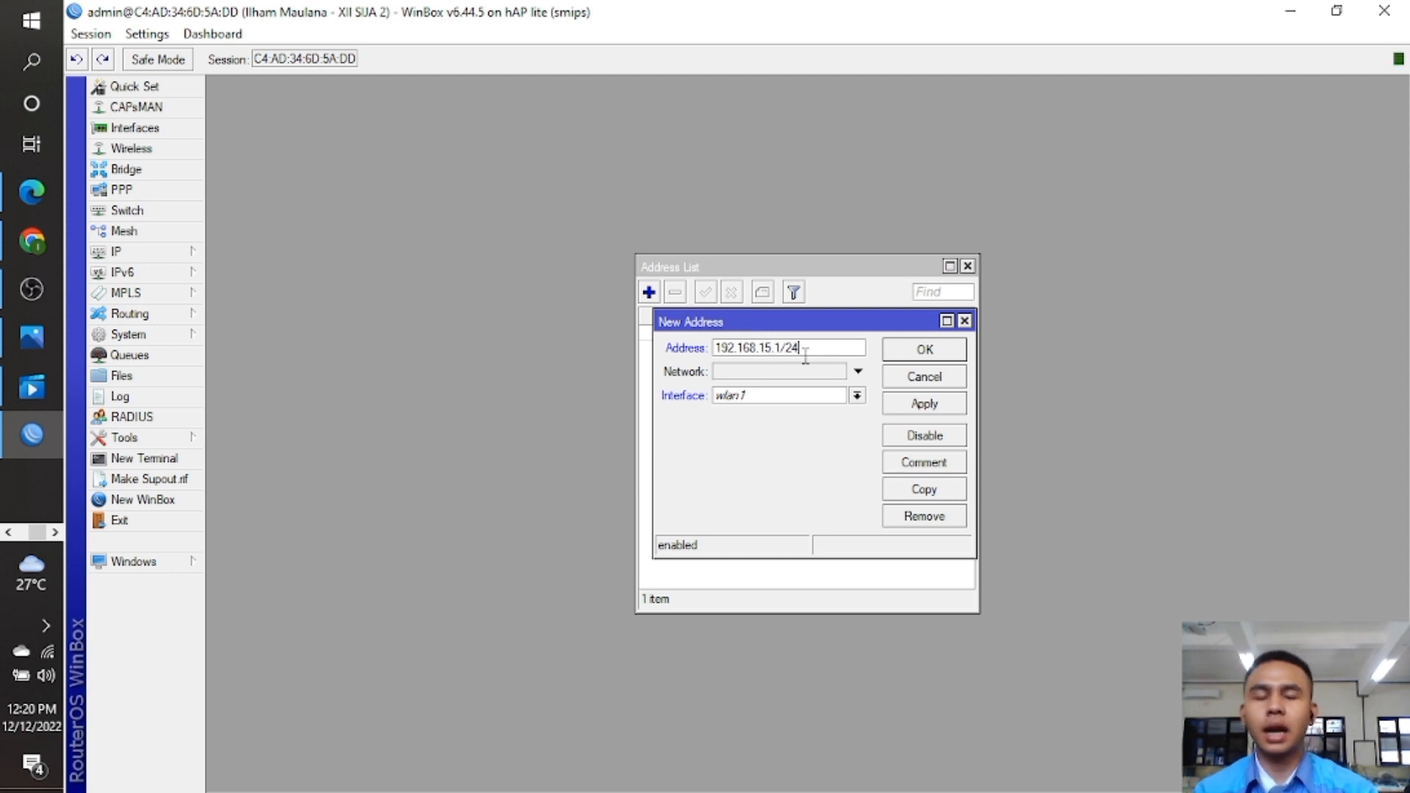
left_click(857, 397)
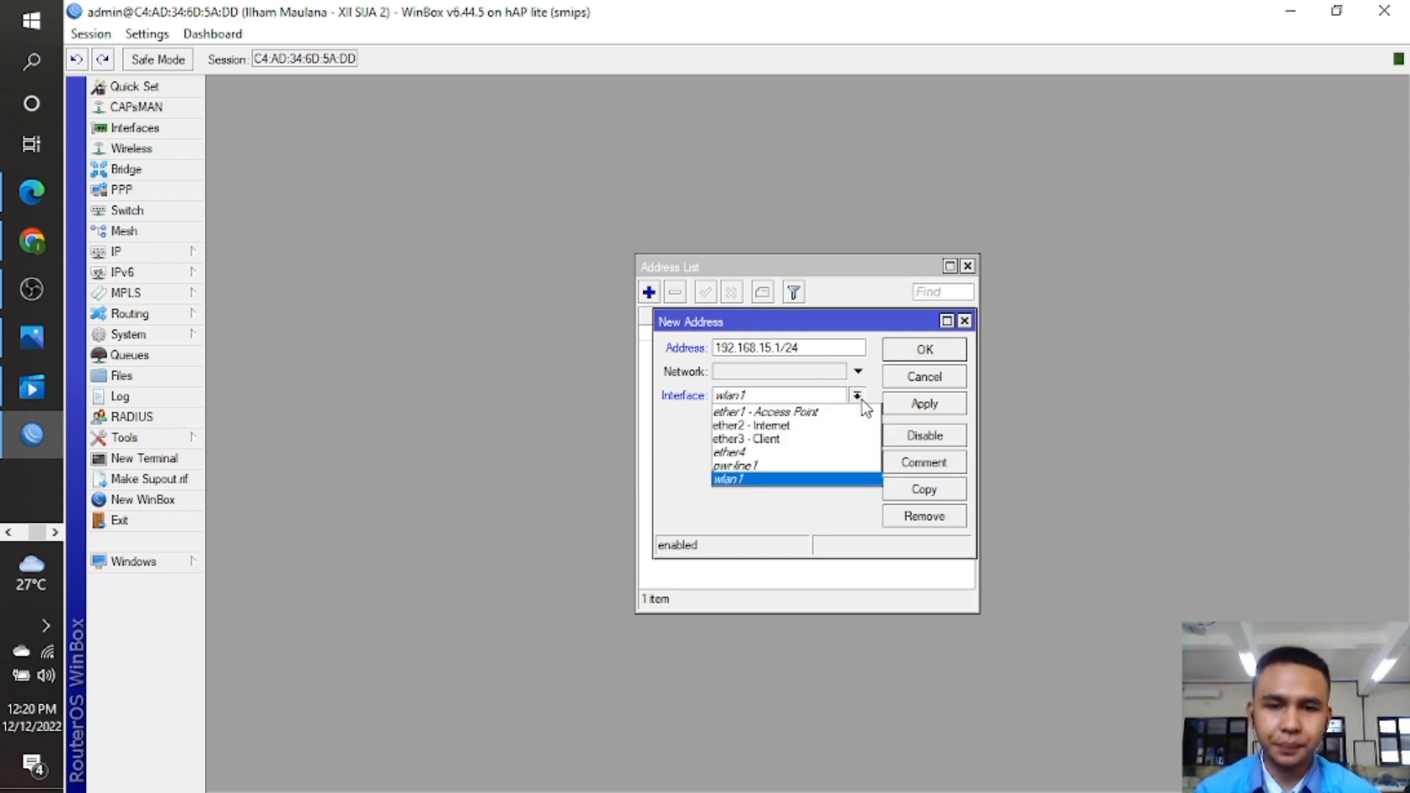
left_click(850, 411)
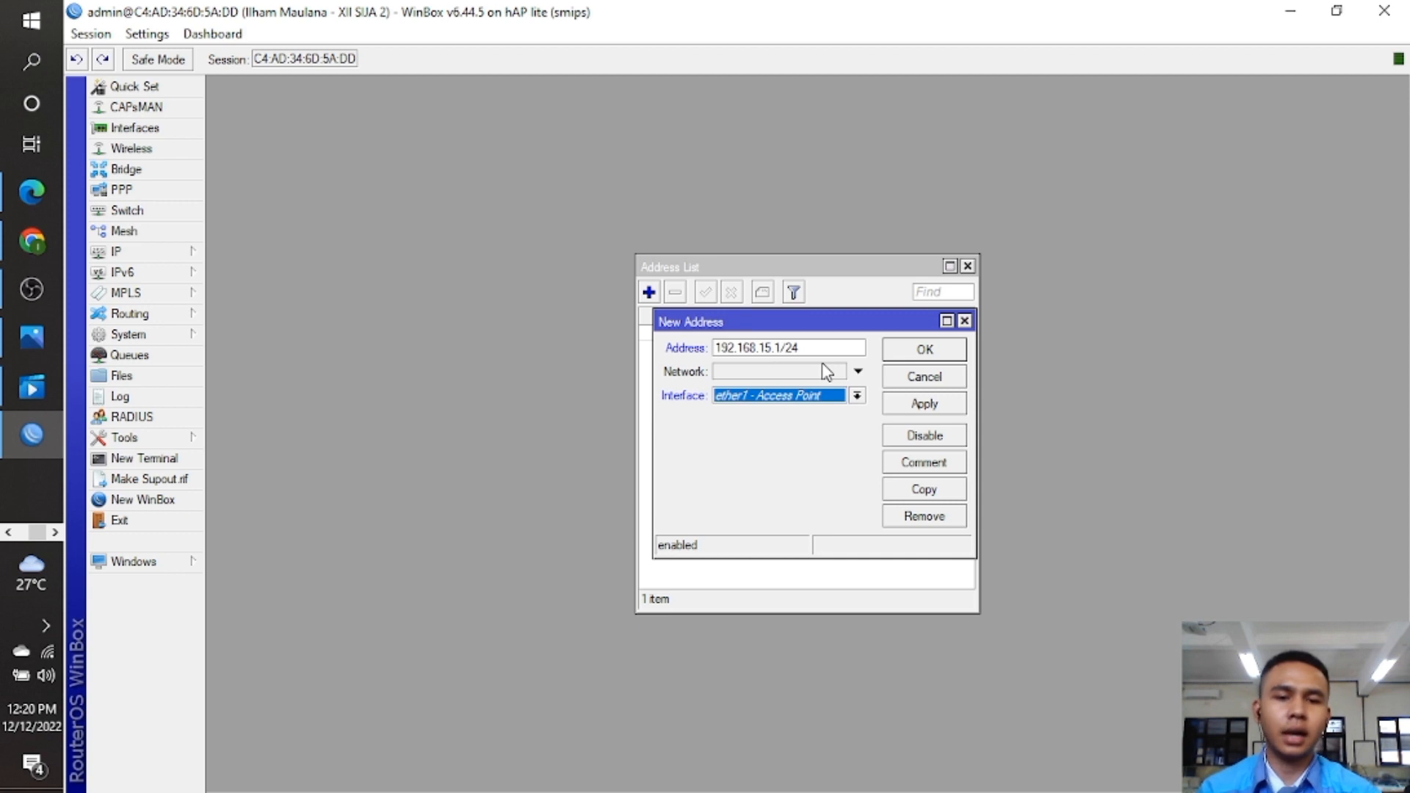
left_click(915, 354)
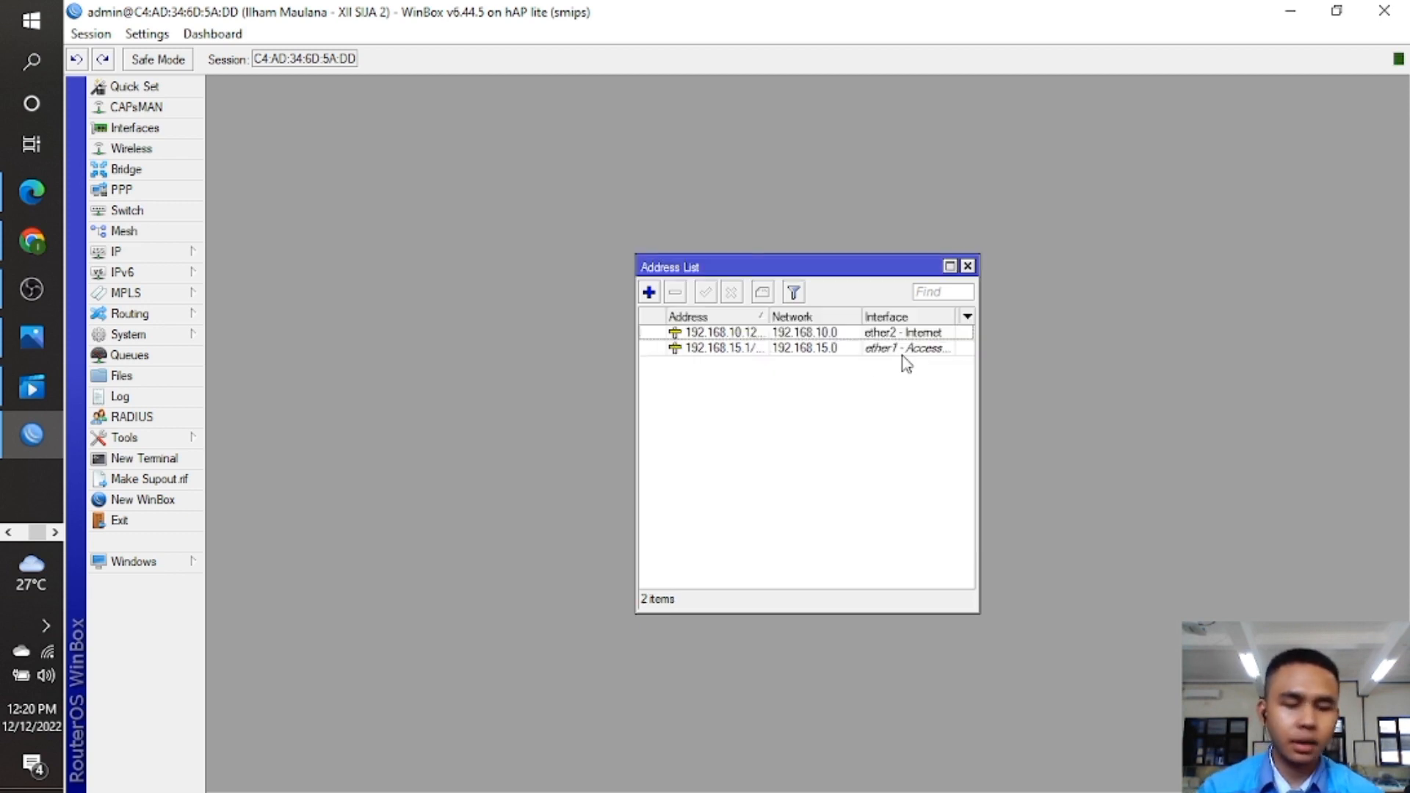
Start DHCP Setup on interface ether1 - Access Point.
left_click(163, 253)
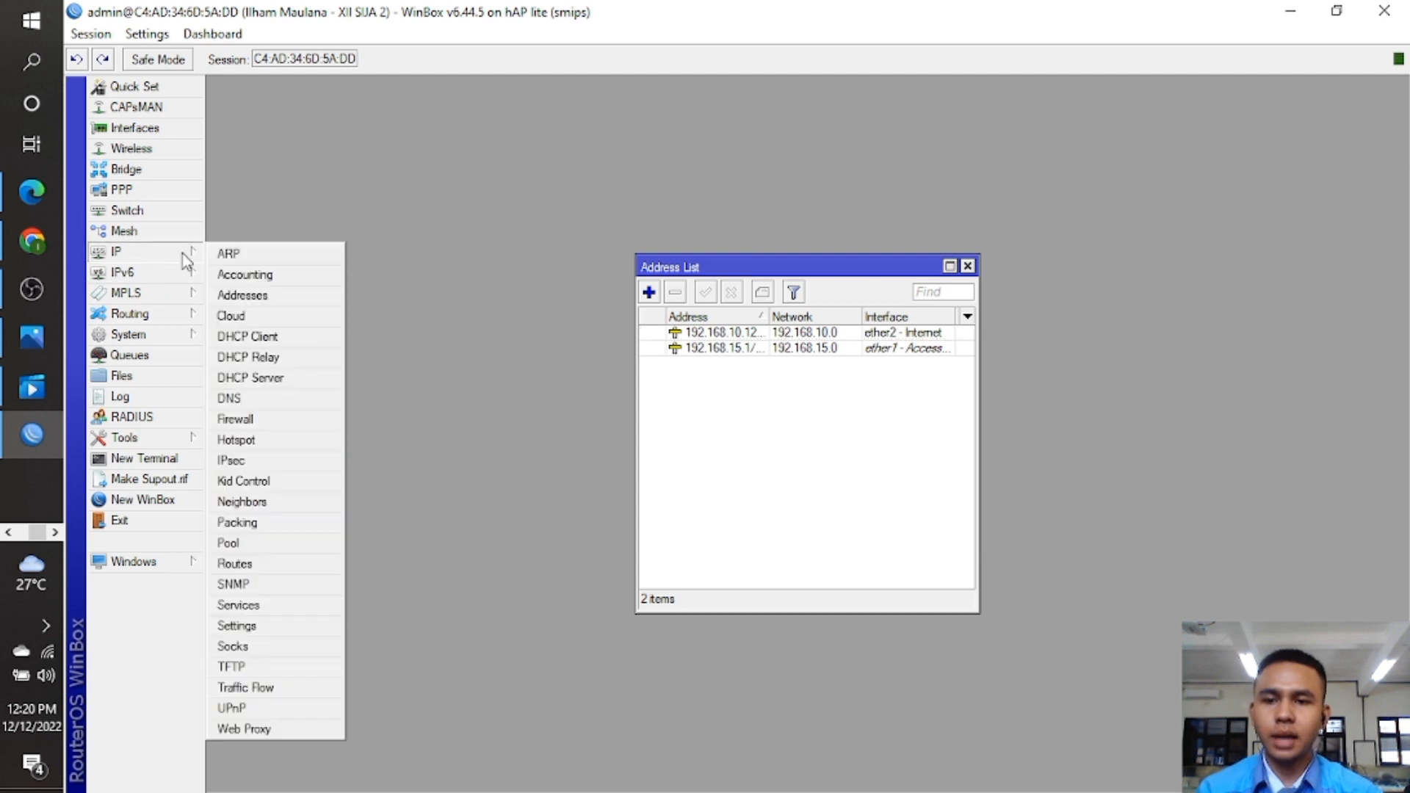
left_click(310, 378)
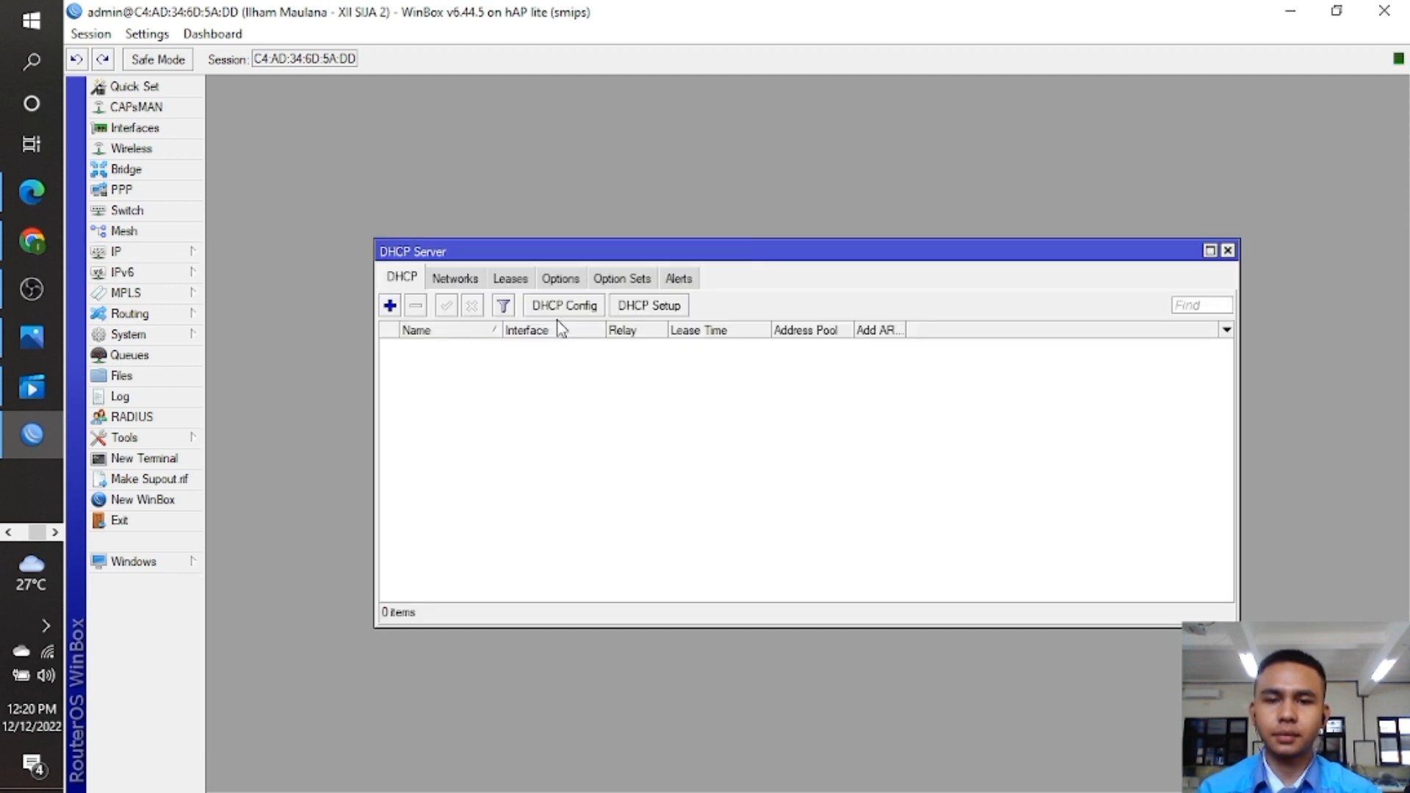
left_click(639, 309)
left_click(939, 432)
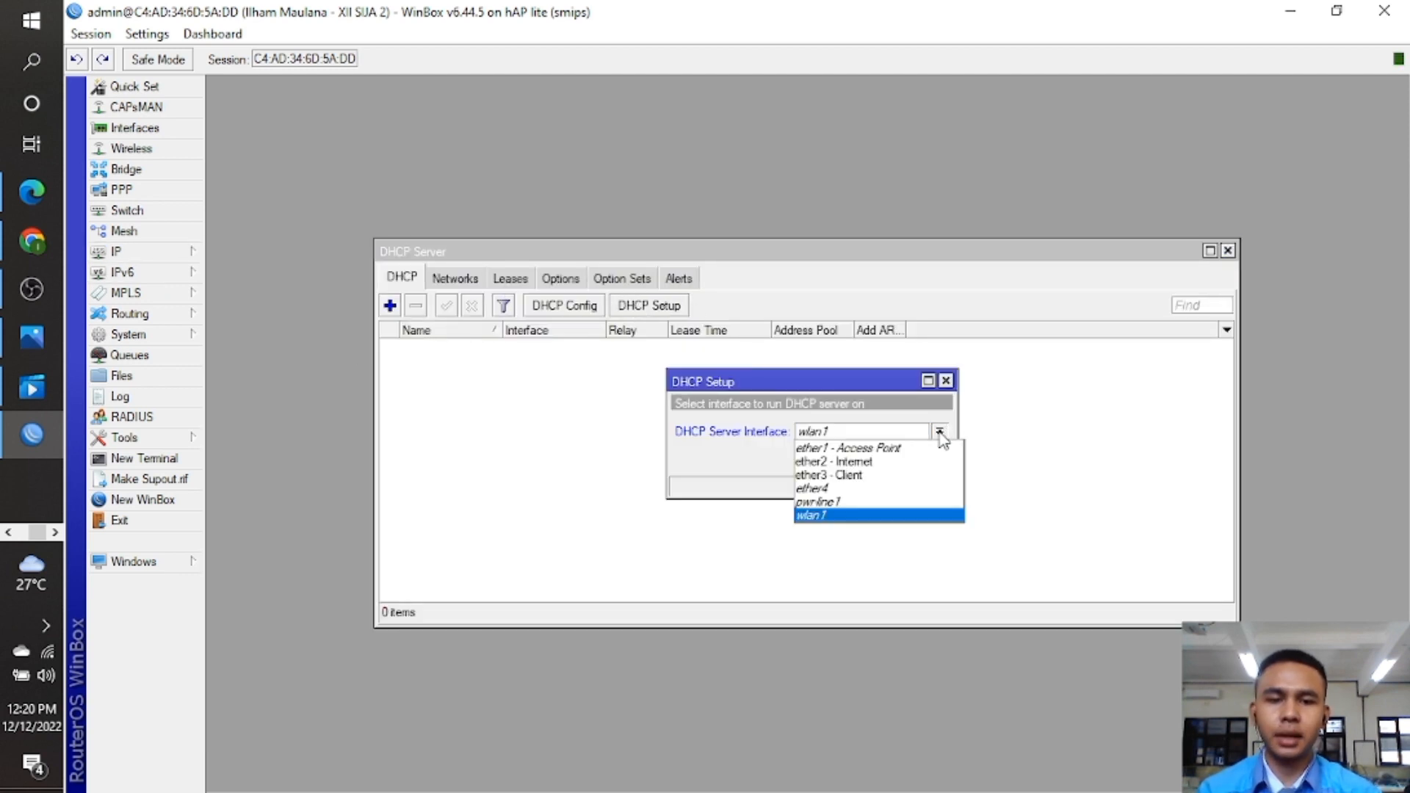
left_click(924, 450)
left_click(869, 459)
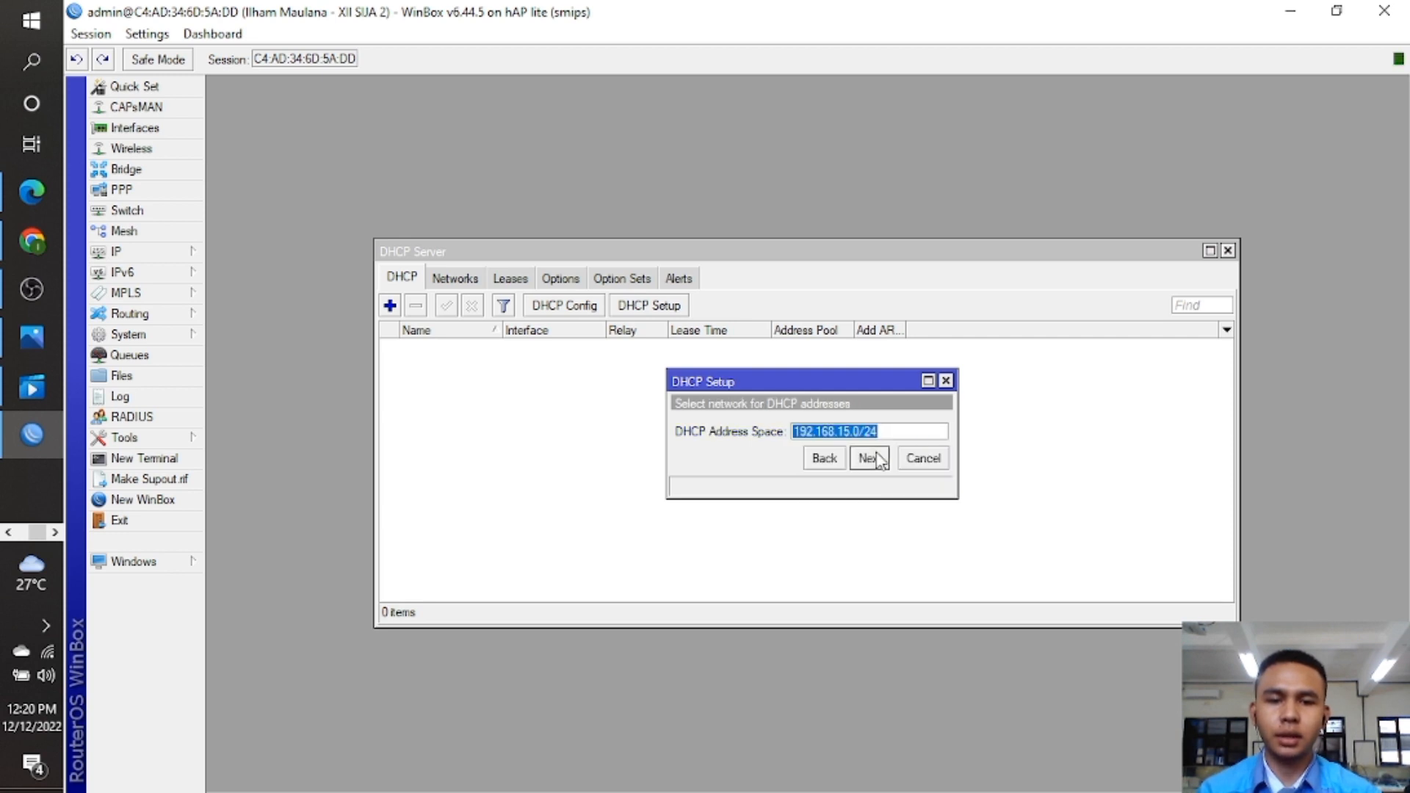
Accept network 192.168.15.0/24, gateway 192.168.15.1, DNS 8.8.8.8 and 00:10:00 leases.
left_click(870, 459)
left_click(871, 458)
left_click(870, 458)
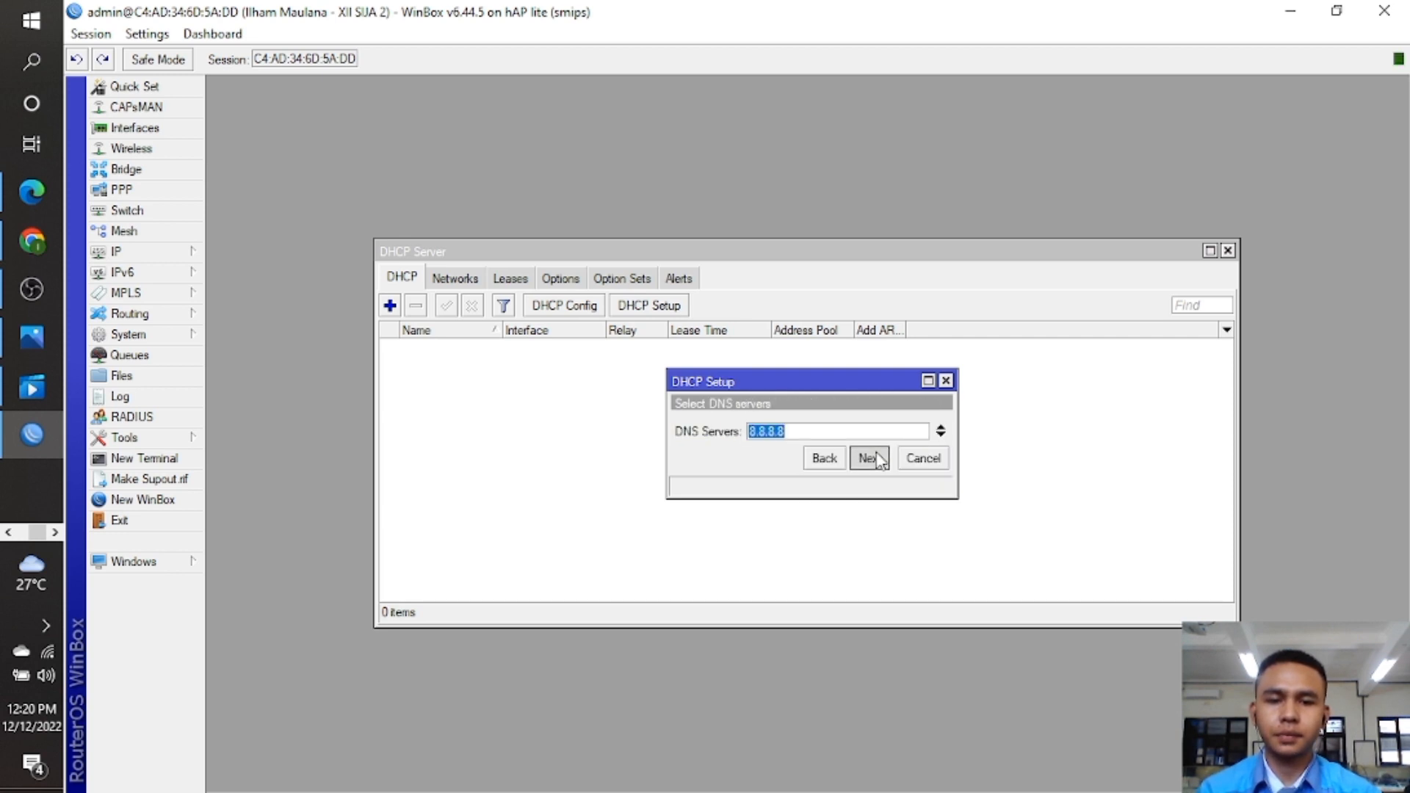
left_click(871, 458)
left_click(870, 459)
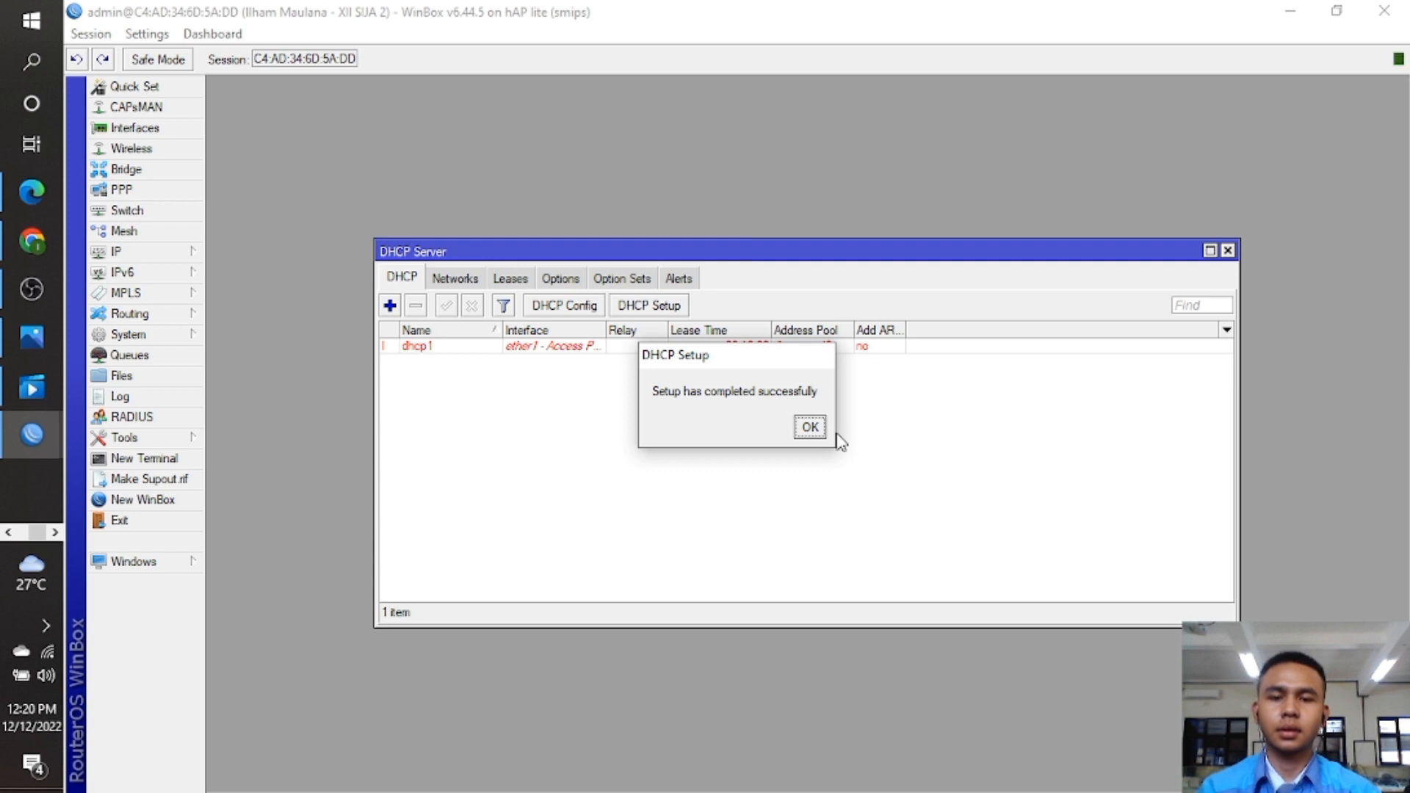
left_click(810, 427)
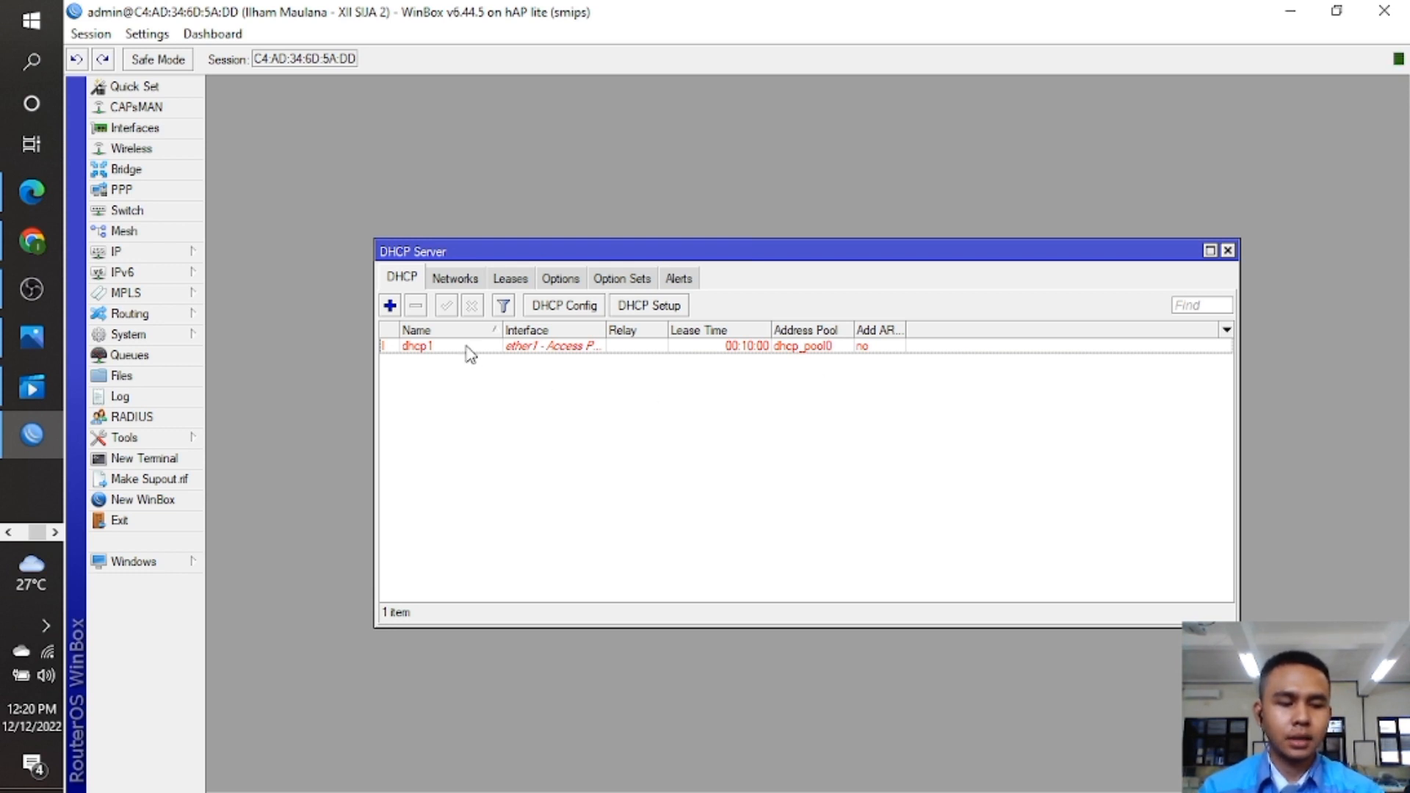
left_click(187, 255)
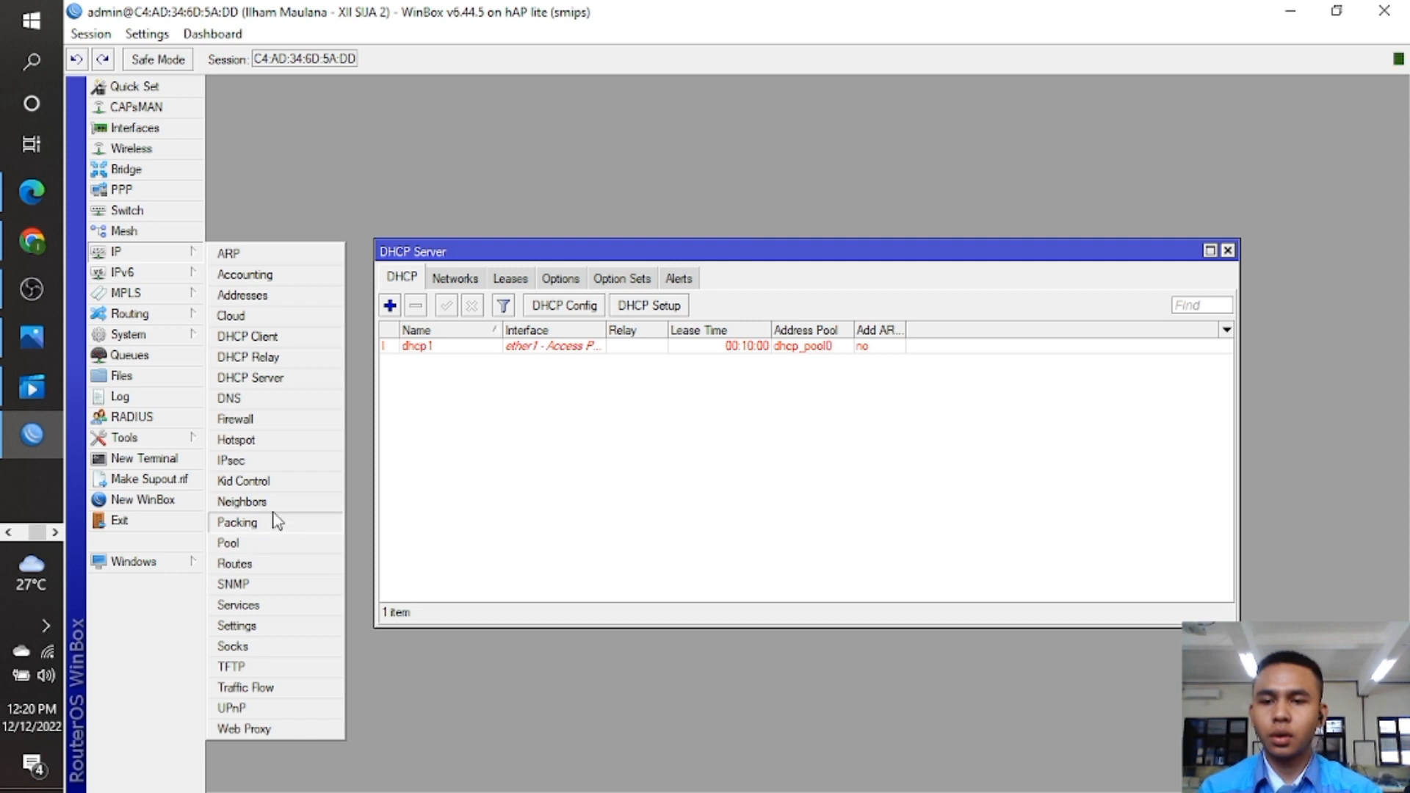
Start Hotspot Setup on the Servers tab for interface ether1 - Access Point.
left_click(283, 441)
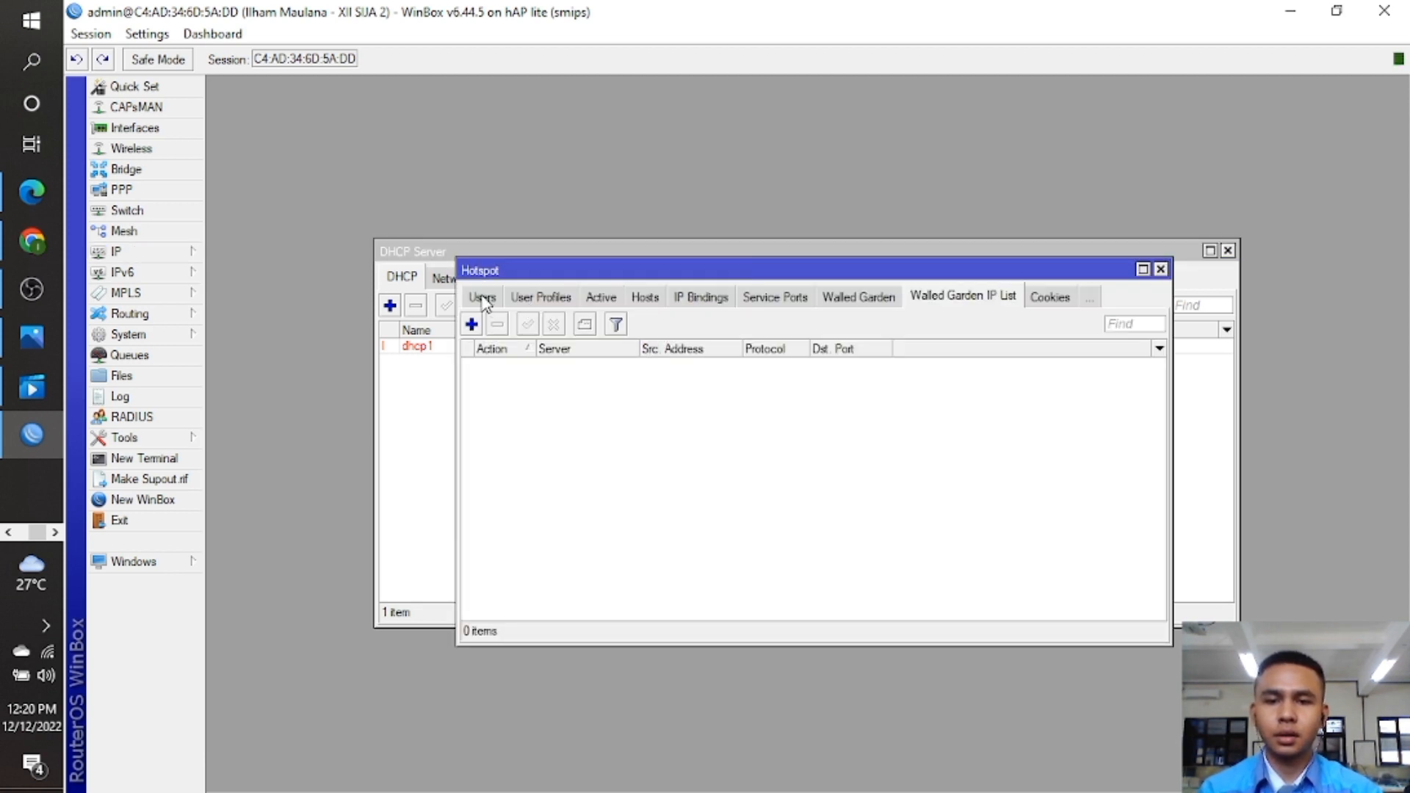
left_click(482, 299)
left_click(479, 299)
left_click(476, 298)
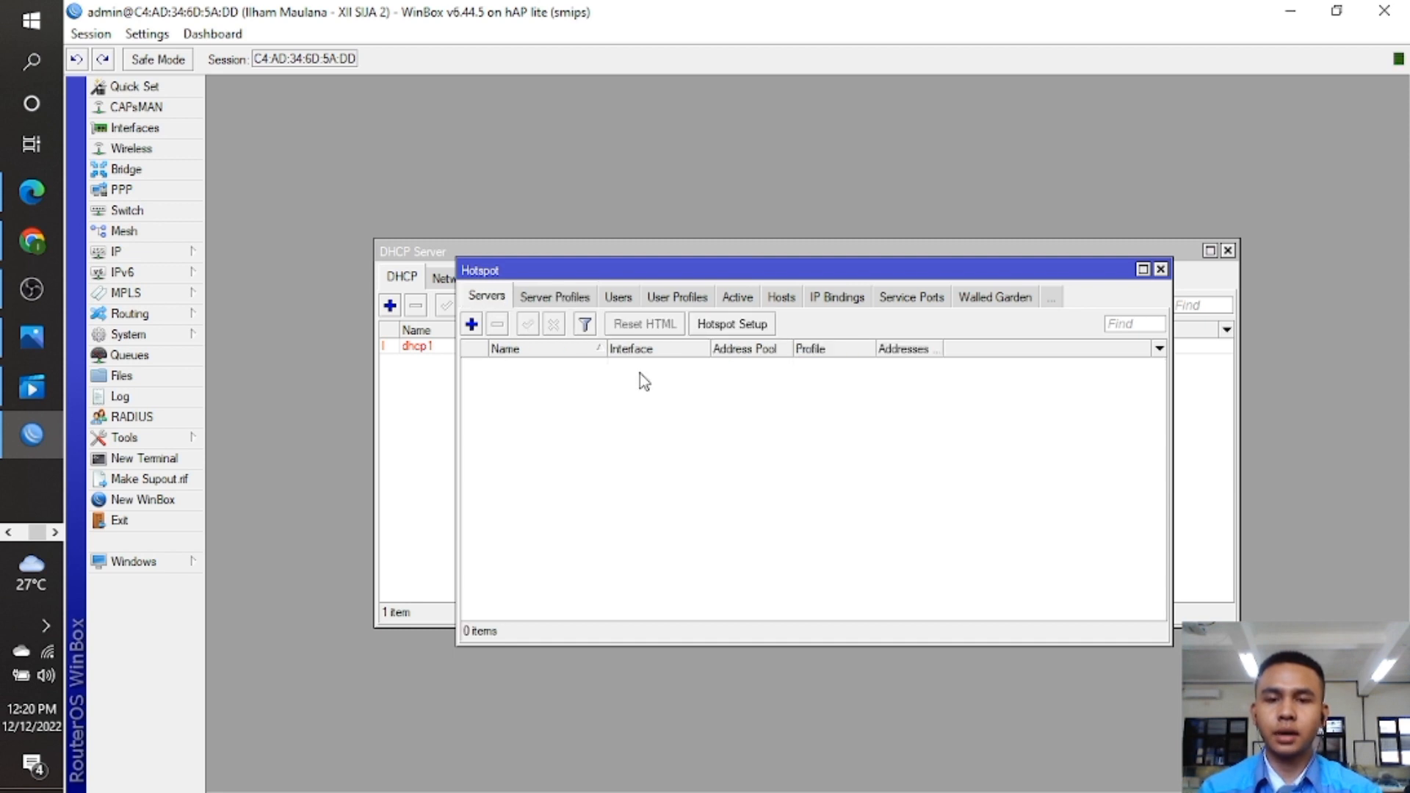
left_click(759, 325)
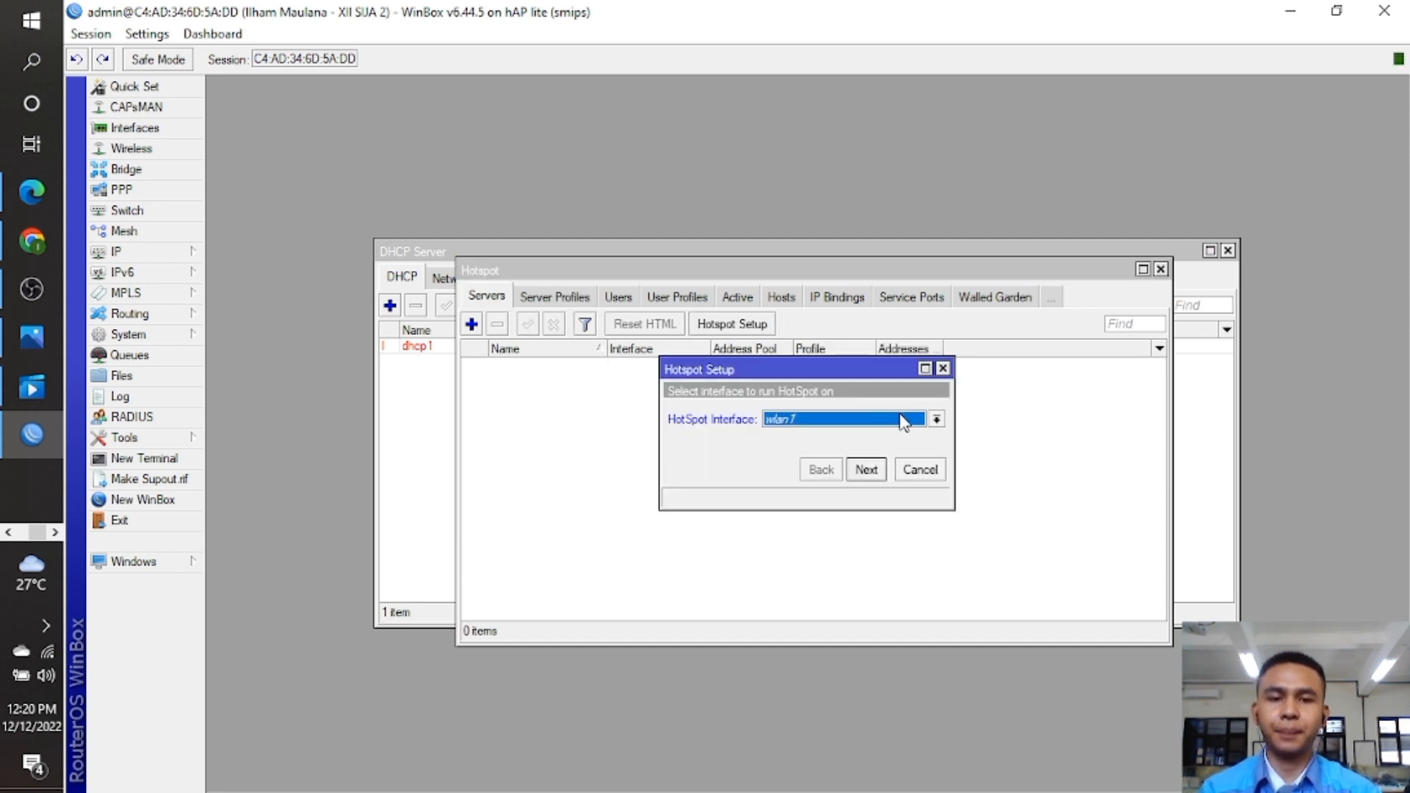
left_click(937, 419)
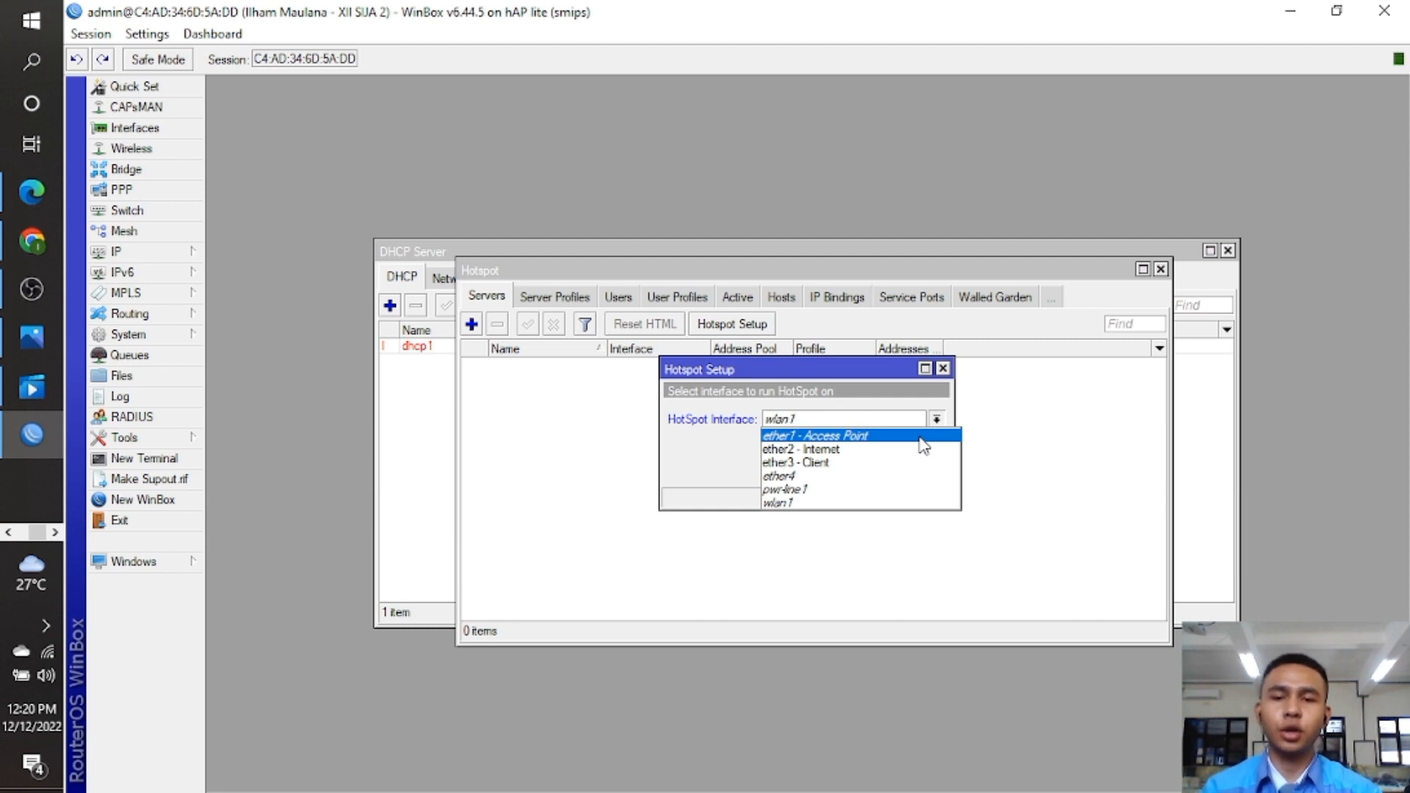
left_click(913, 435)
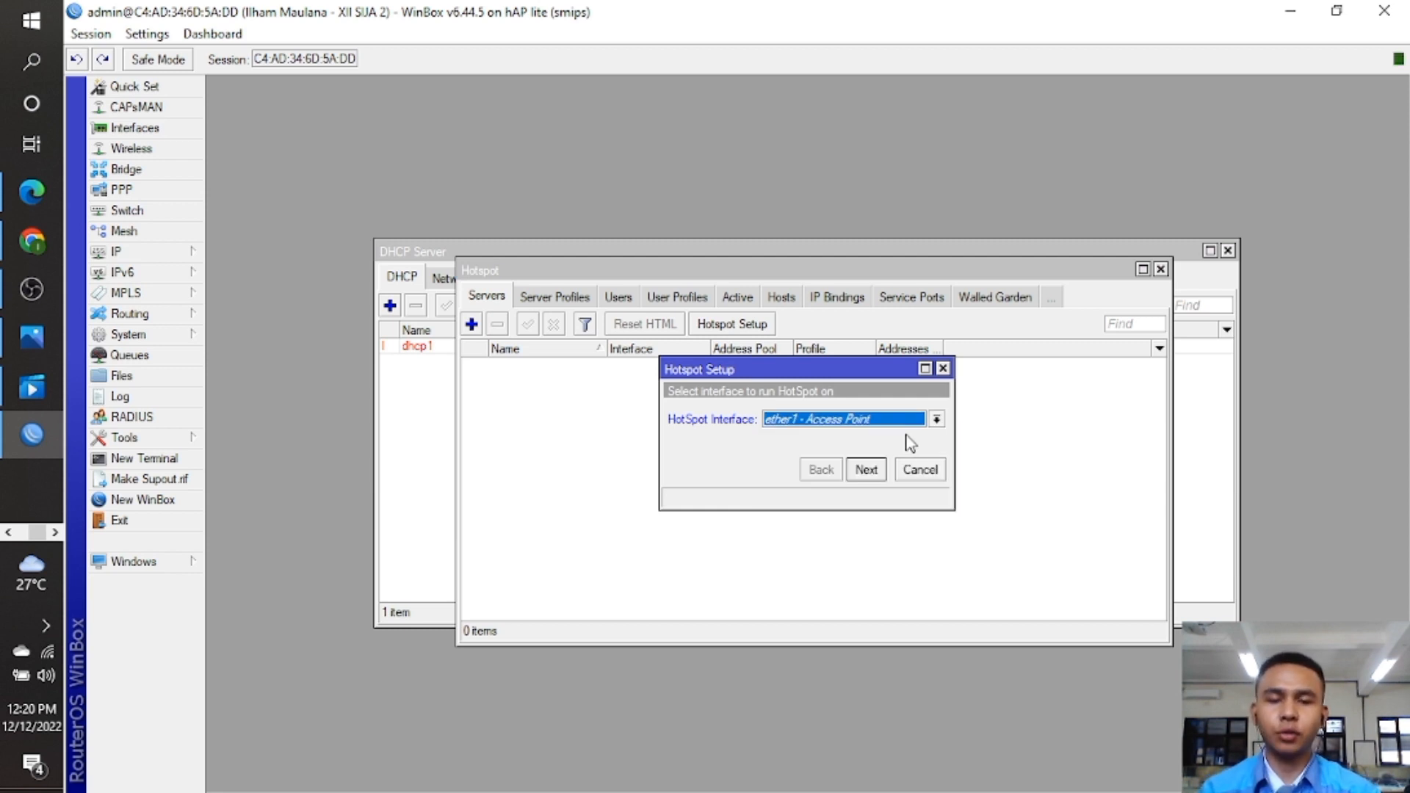
left_click(870, 470)
Accept the default hotspot address and pool, skip certificate and SMTP, and keep DNS 8.8.8.8 to finish.
left_click(869, 472)
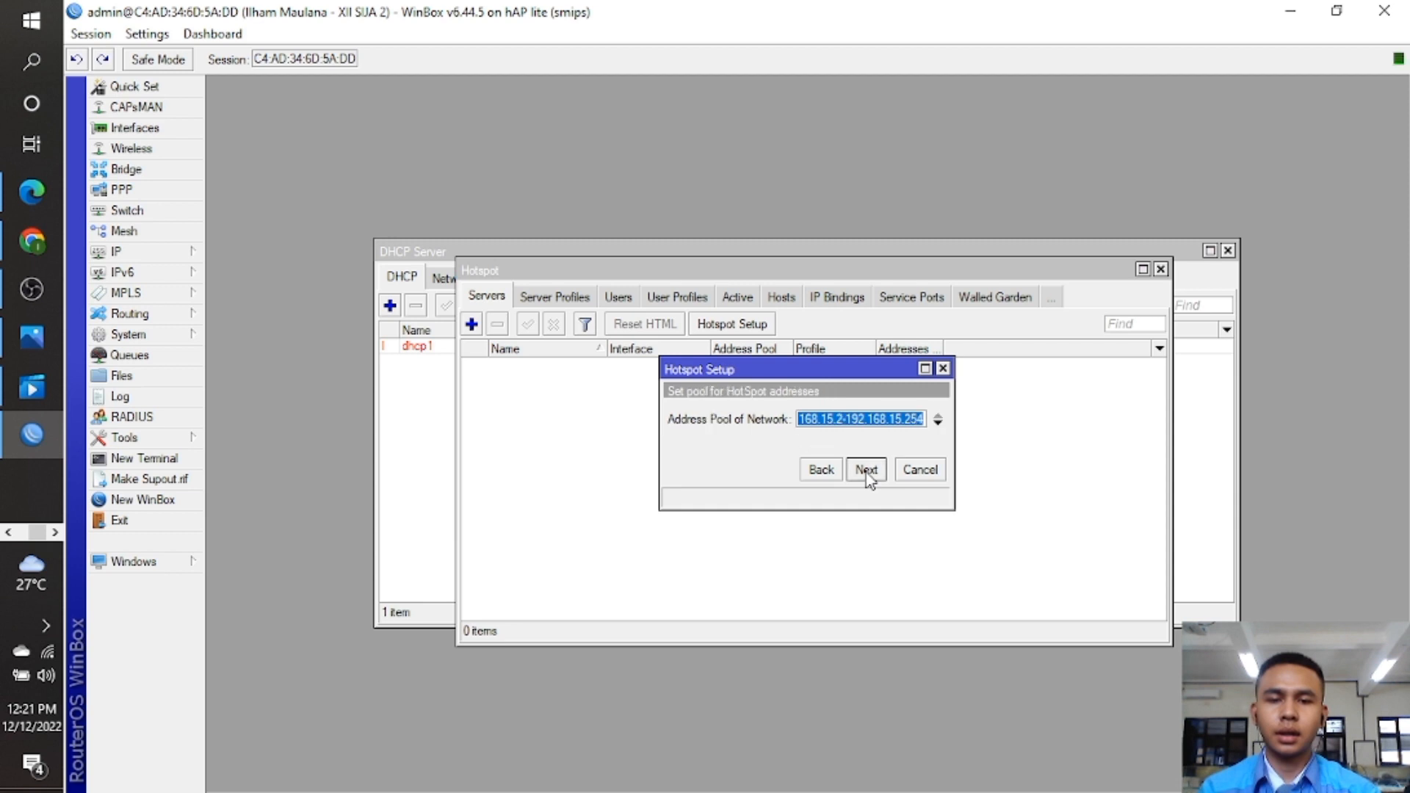
left_click(867, 470)
left_click(867, 470)
left_click(867, 470)
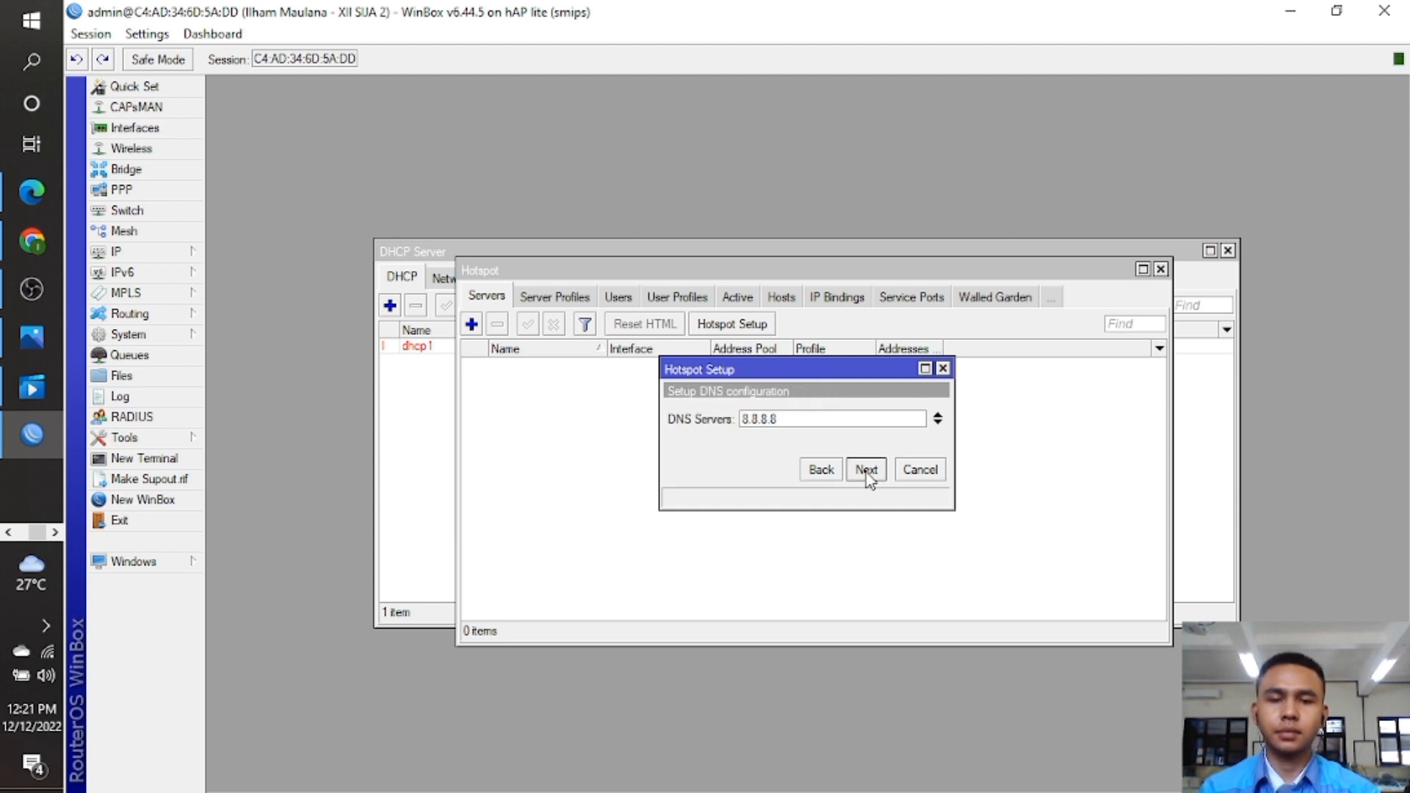
left_click(866, 470)
left_click(867, 470)
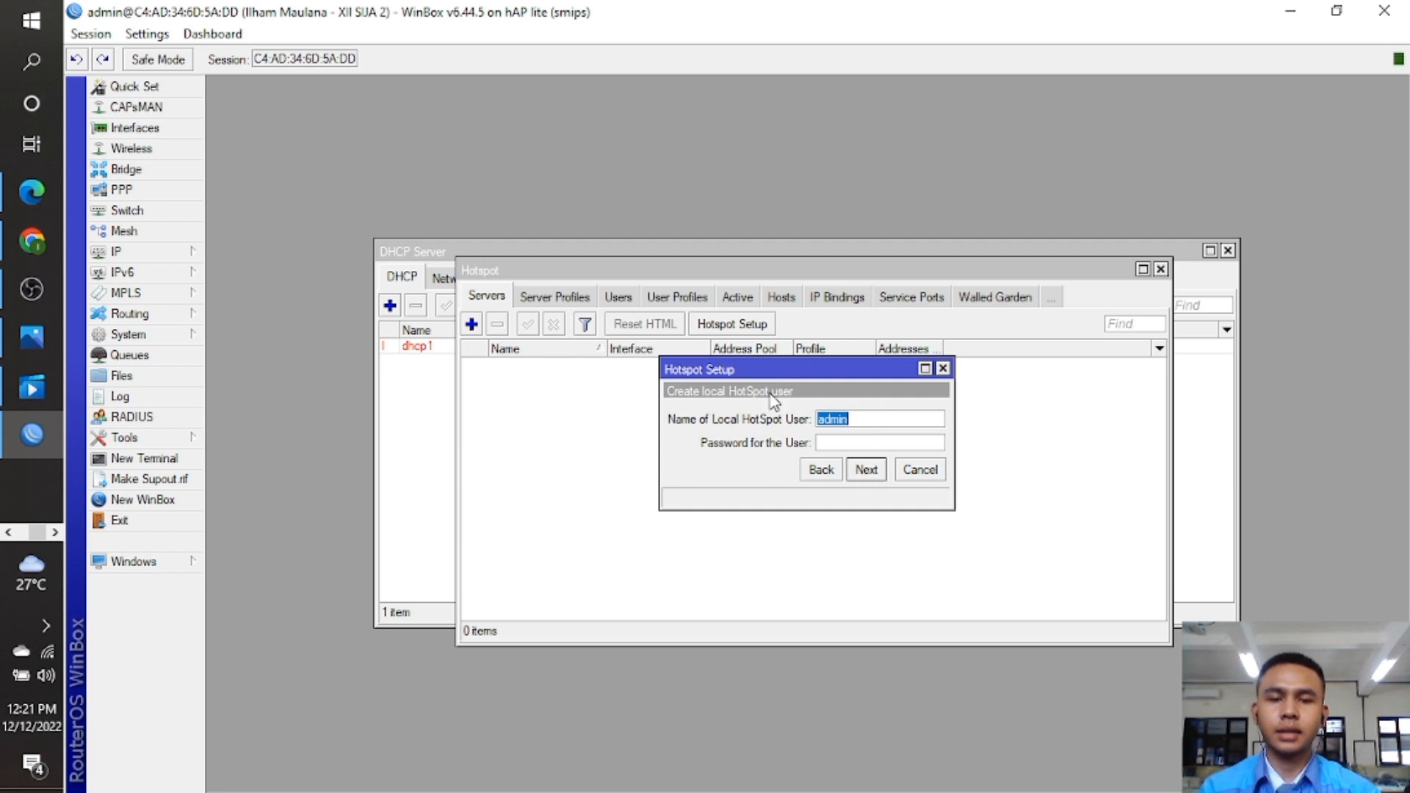
left_click(866, 470)
left_click(809, 426)
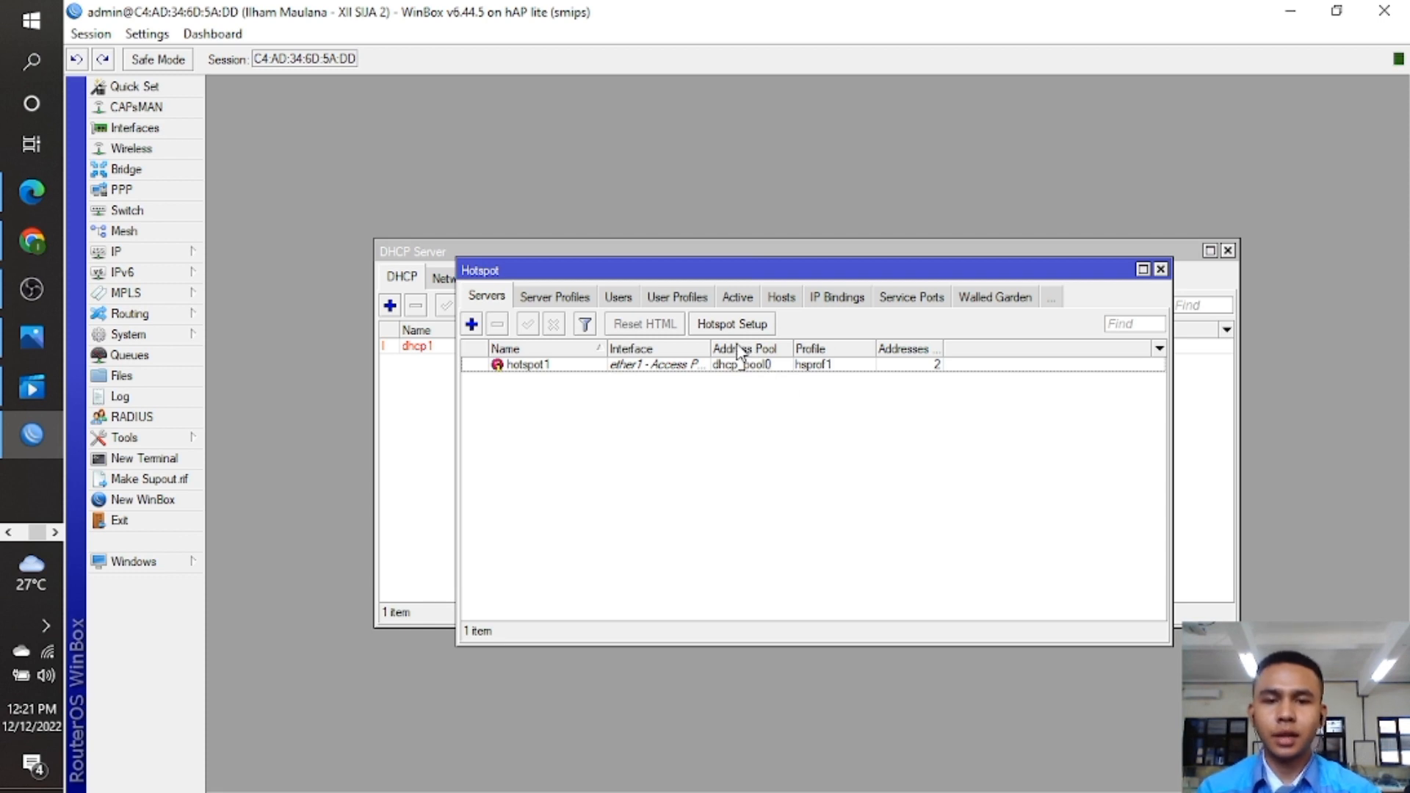
Set Shared Users to 2 in the default hotspot user profile.
left_click(770, 301)
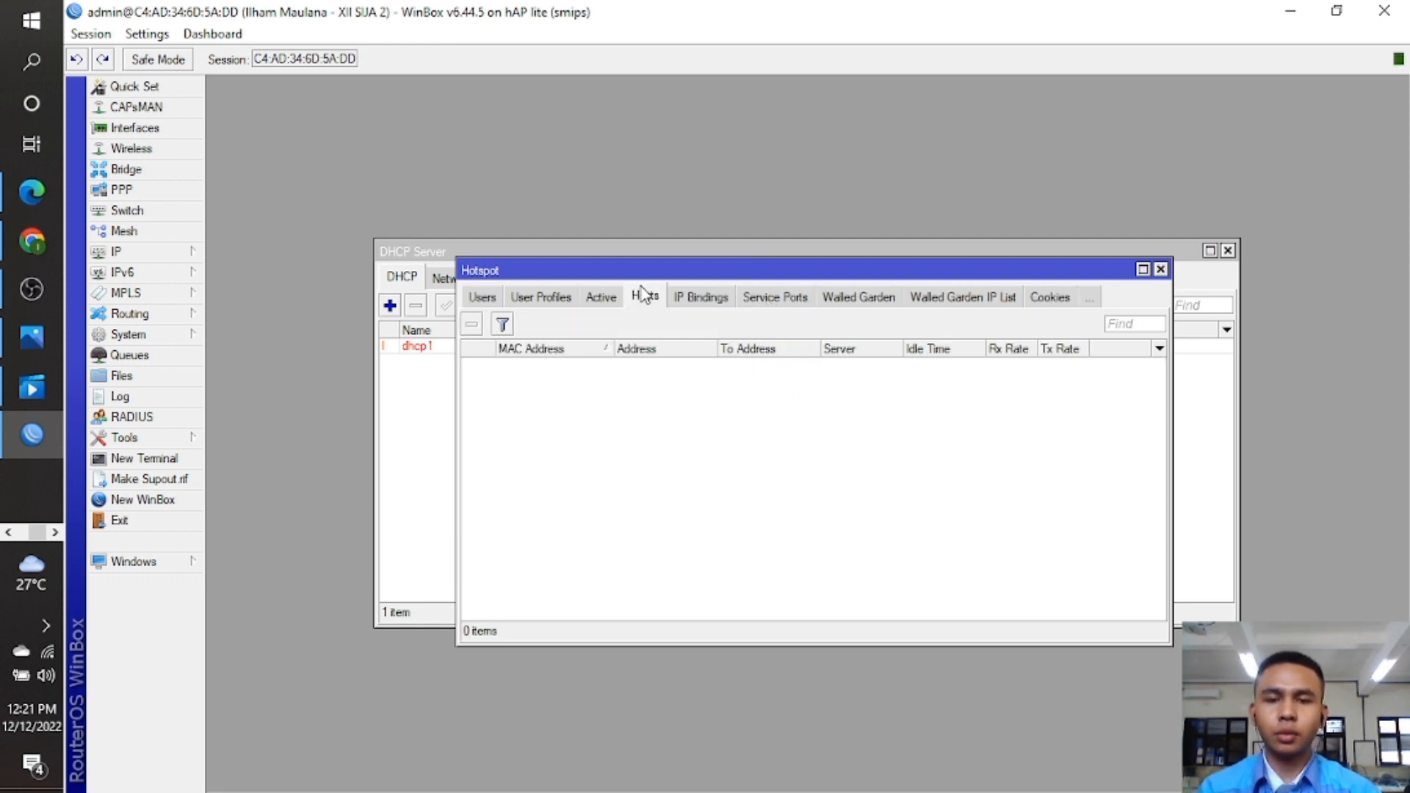
left_click(558, 298)
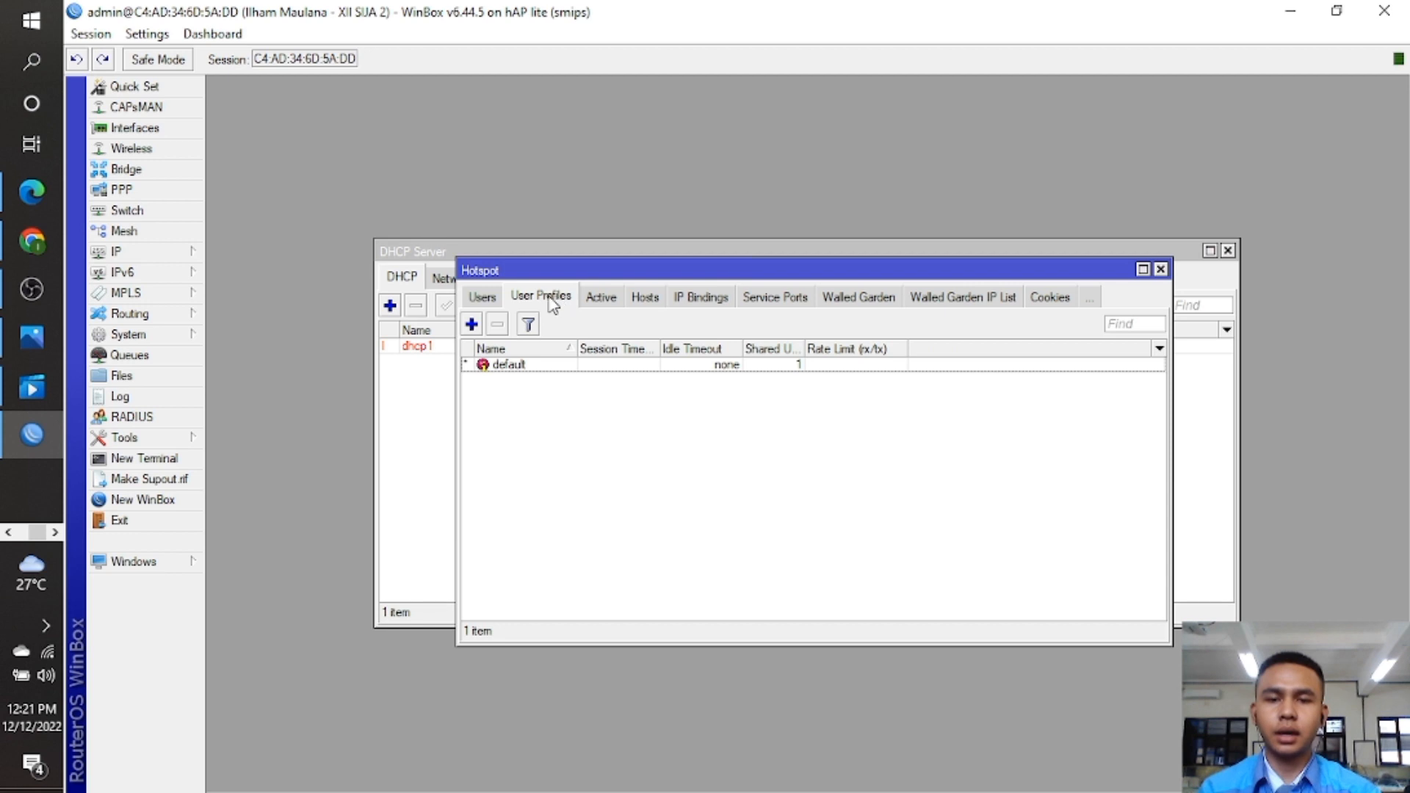
double_click(518, 367)
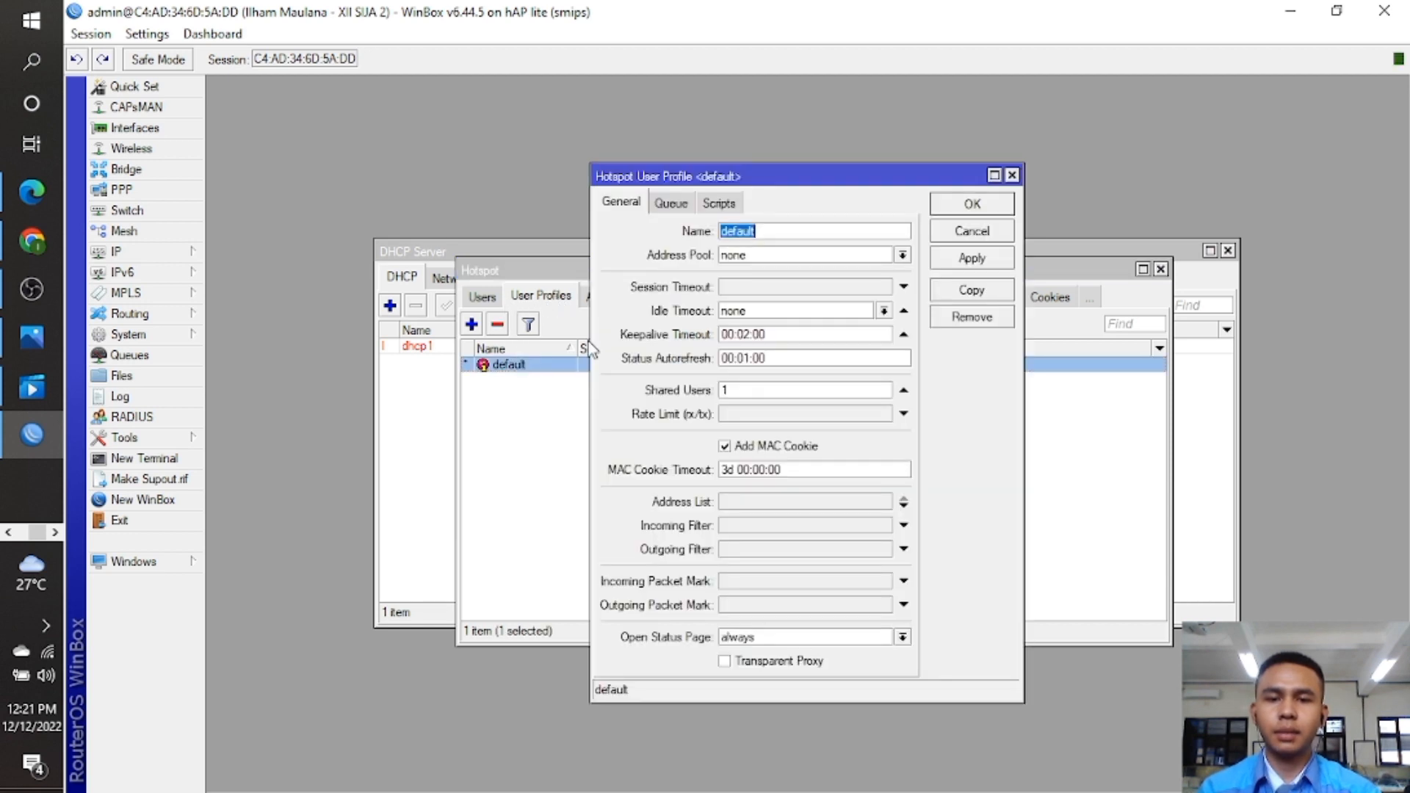
left_click(1011, 176)
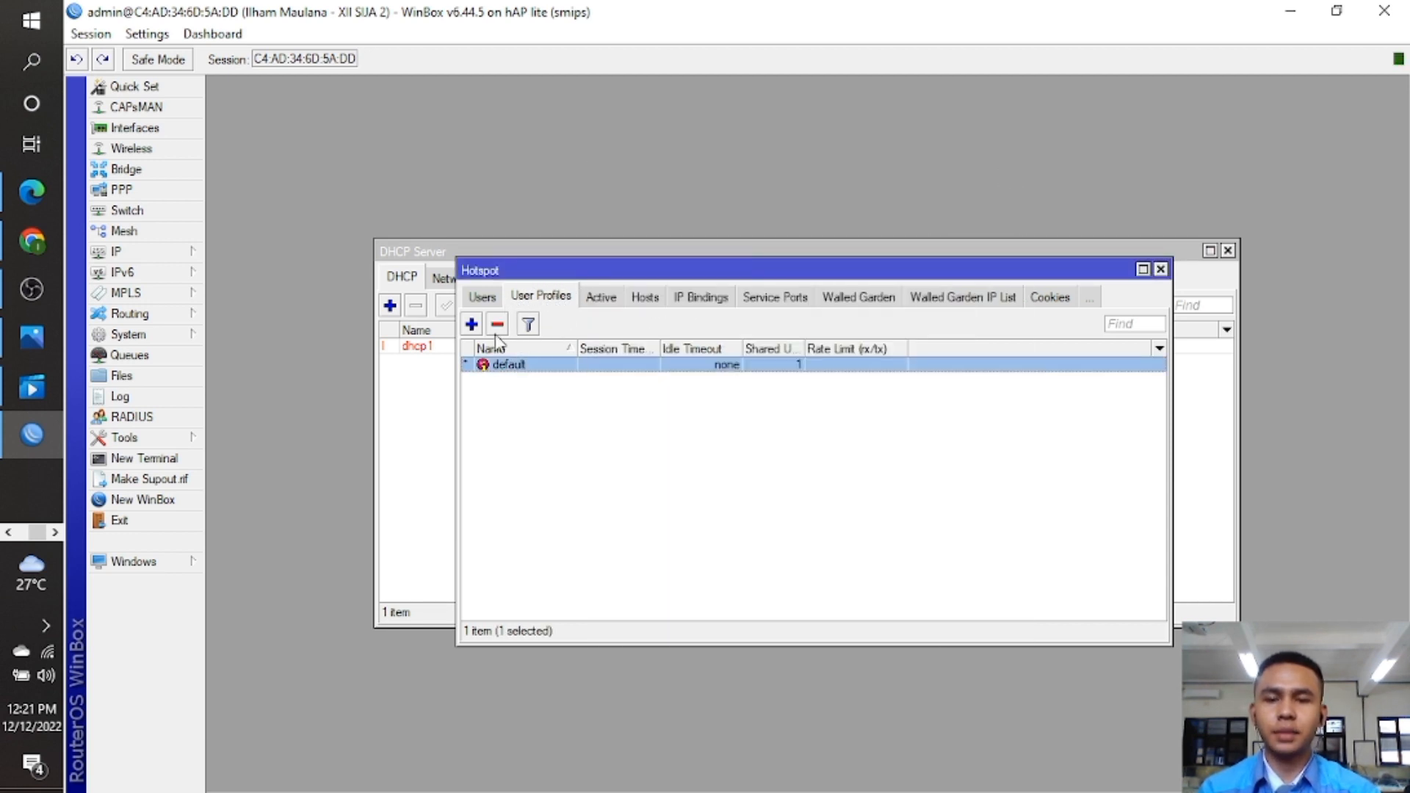
double_click(537, 369)
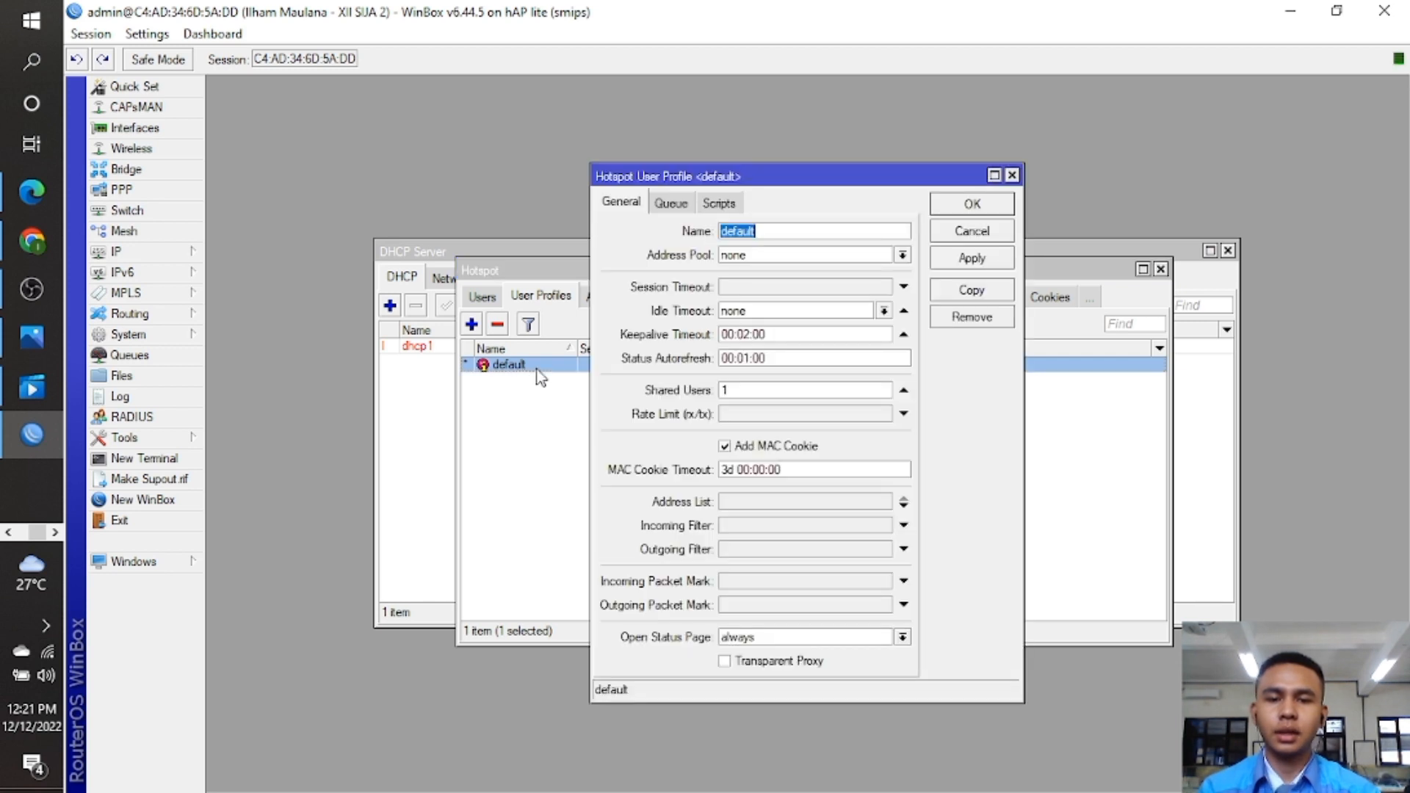
left_click(788, 390)
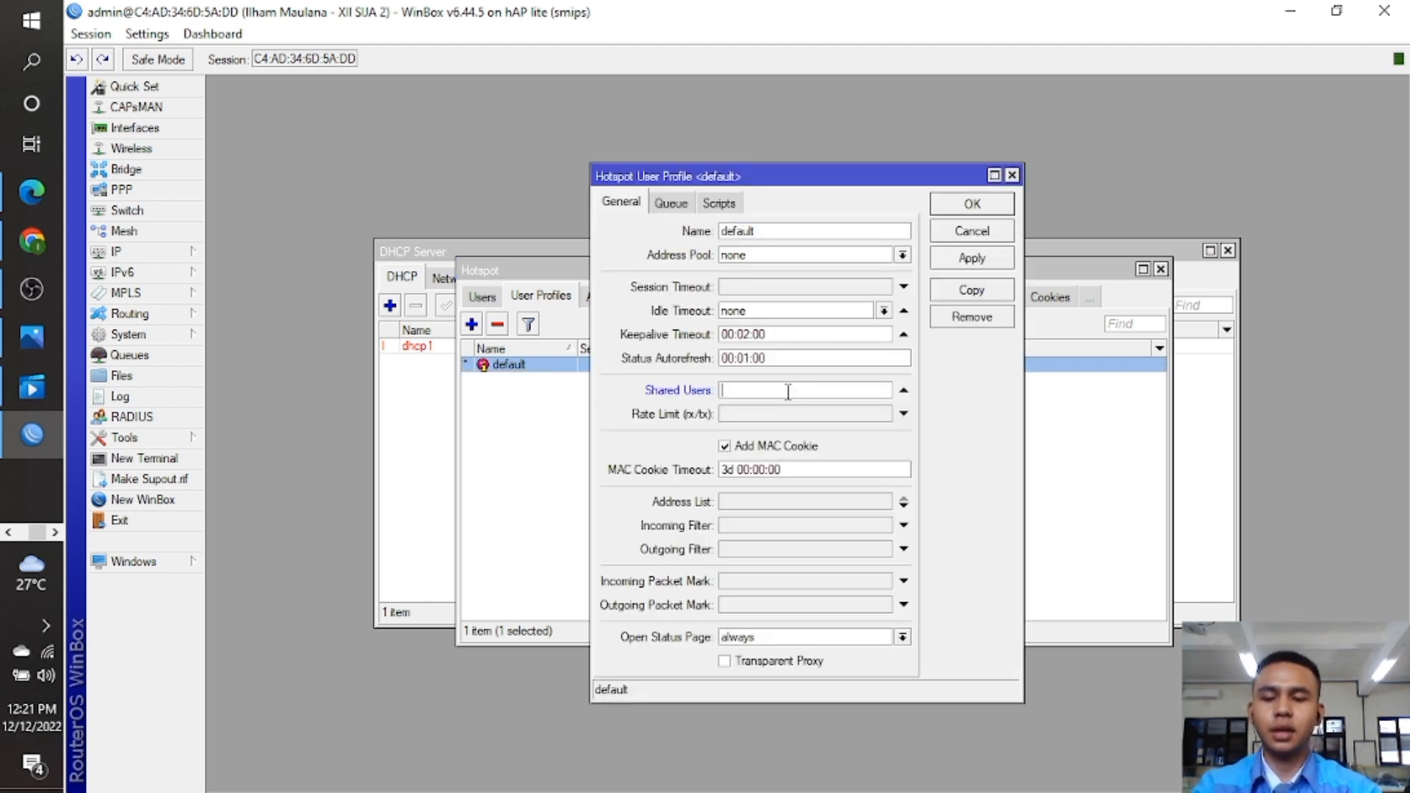
left_click(994, 204)
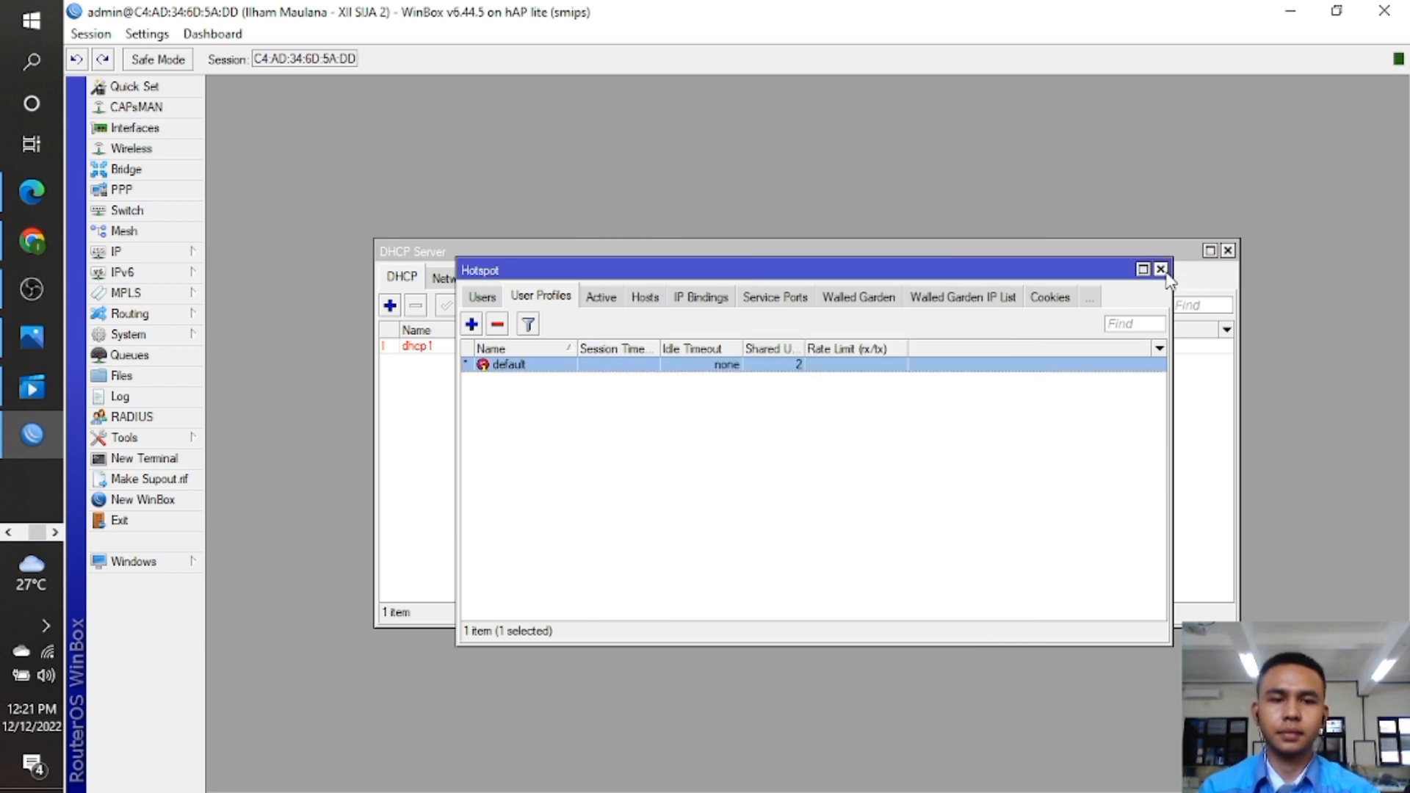
Close the Hotspot, DHCP Server and Address List windows.
left_click(1160, 269)
left_click(1227, 251)
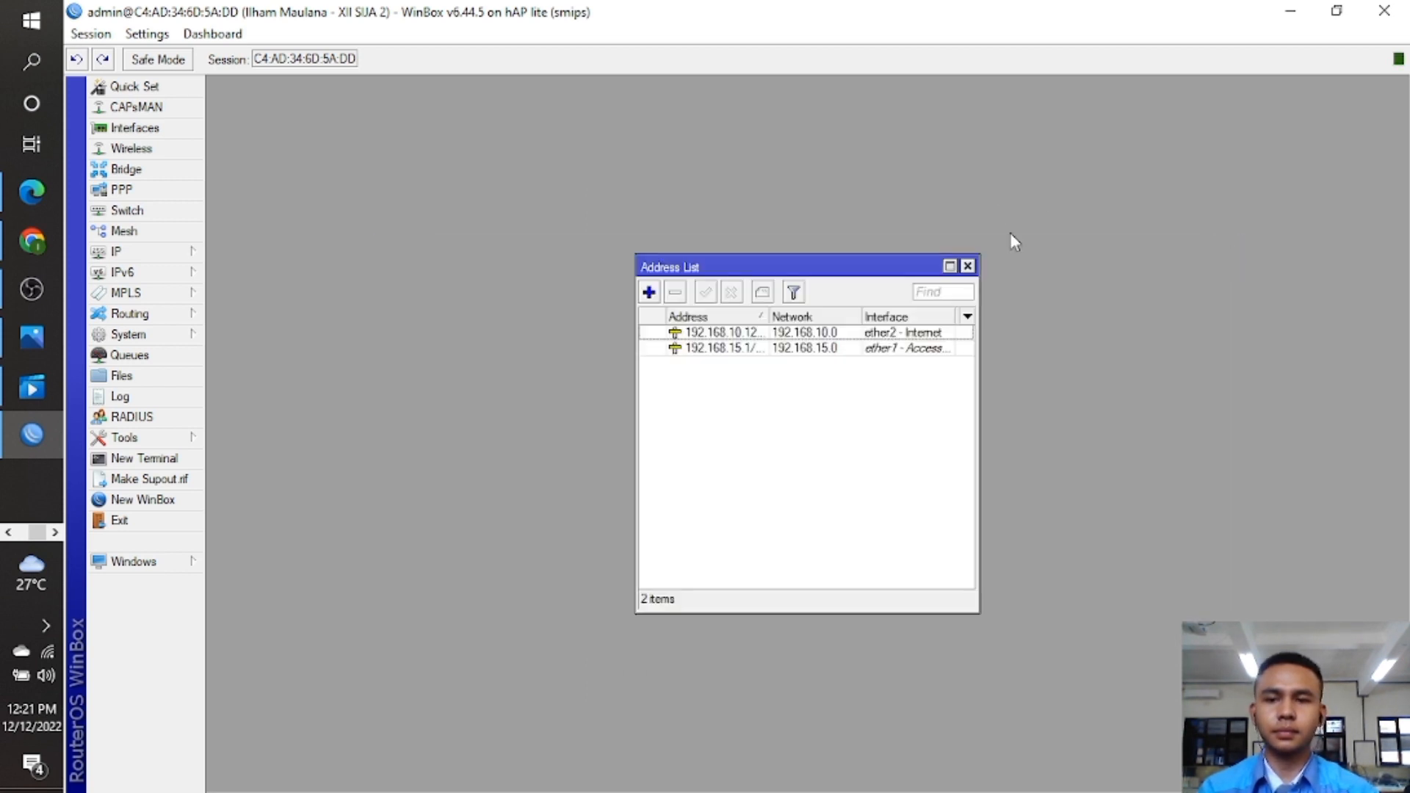
left_click(967, 266)
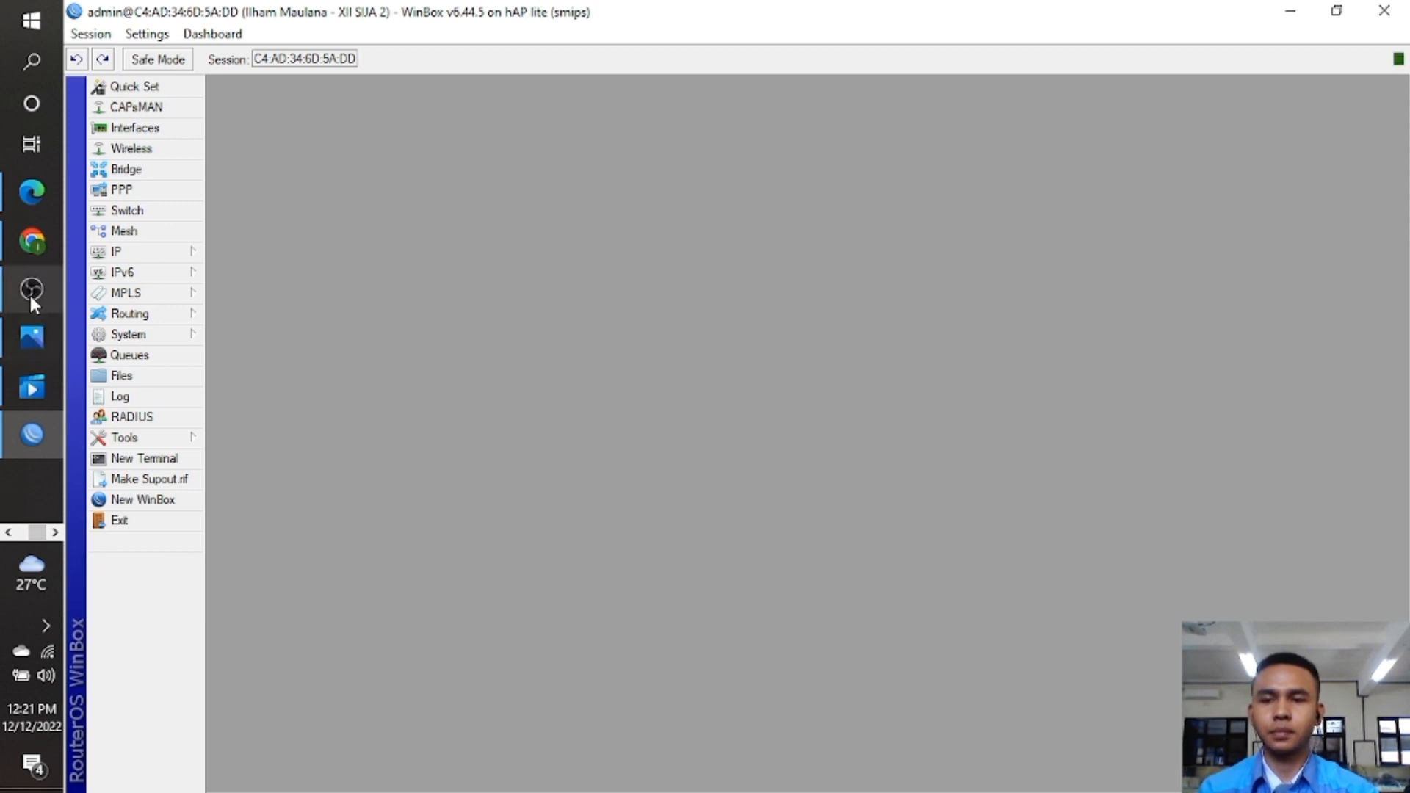
Minimize the recording app to bring the Network Connections window forward.
left_click(31, 290)
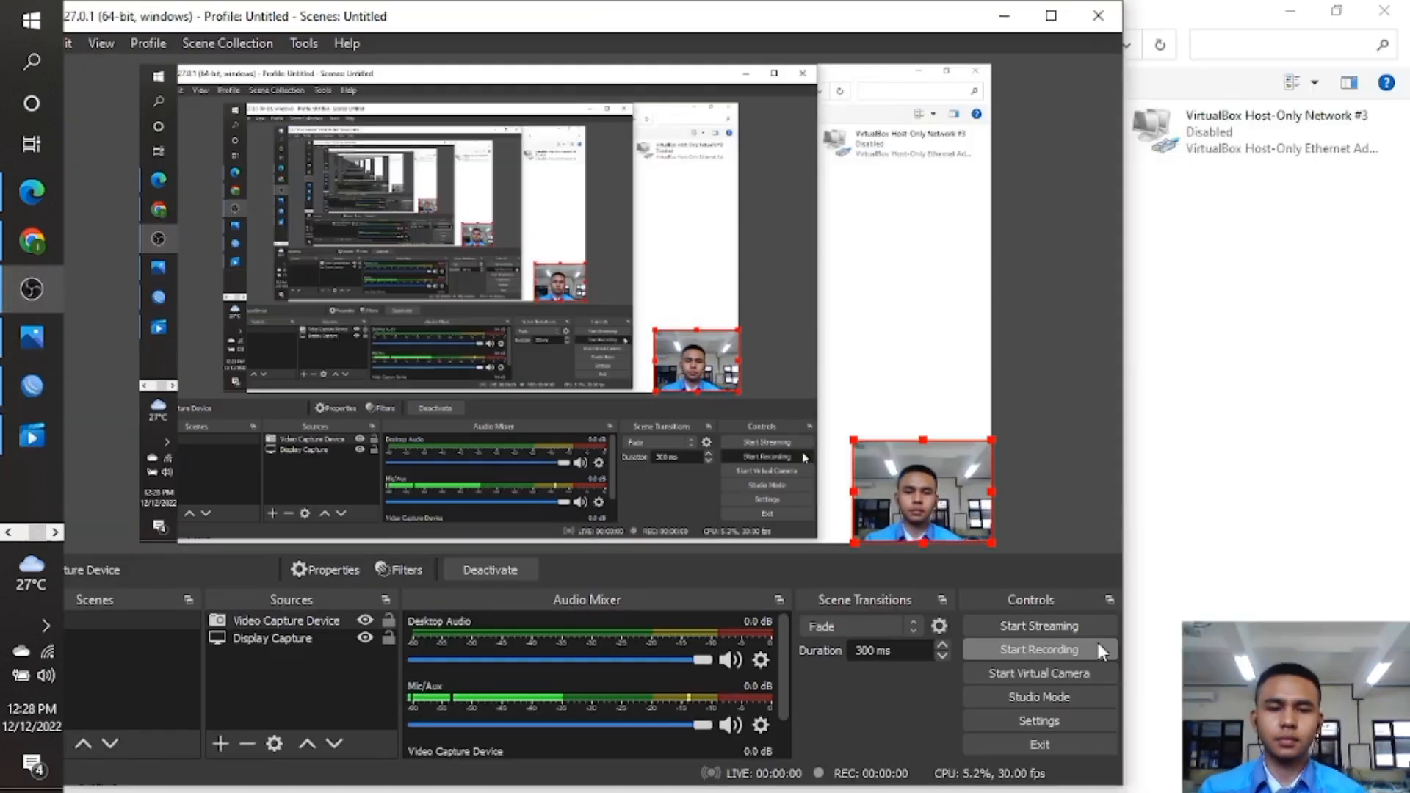
left_click(1101, 652)
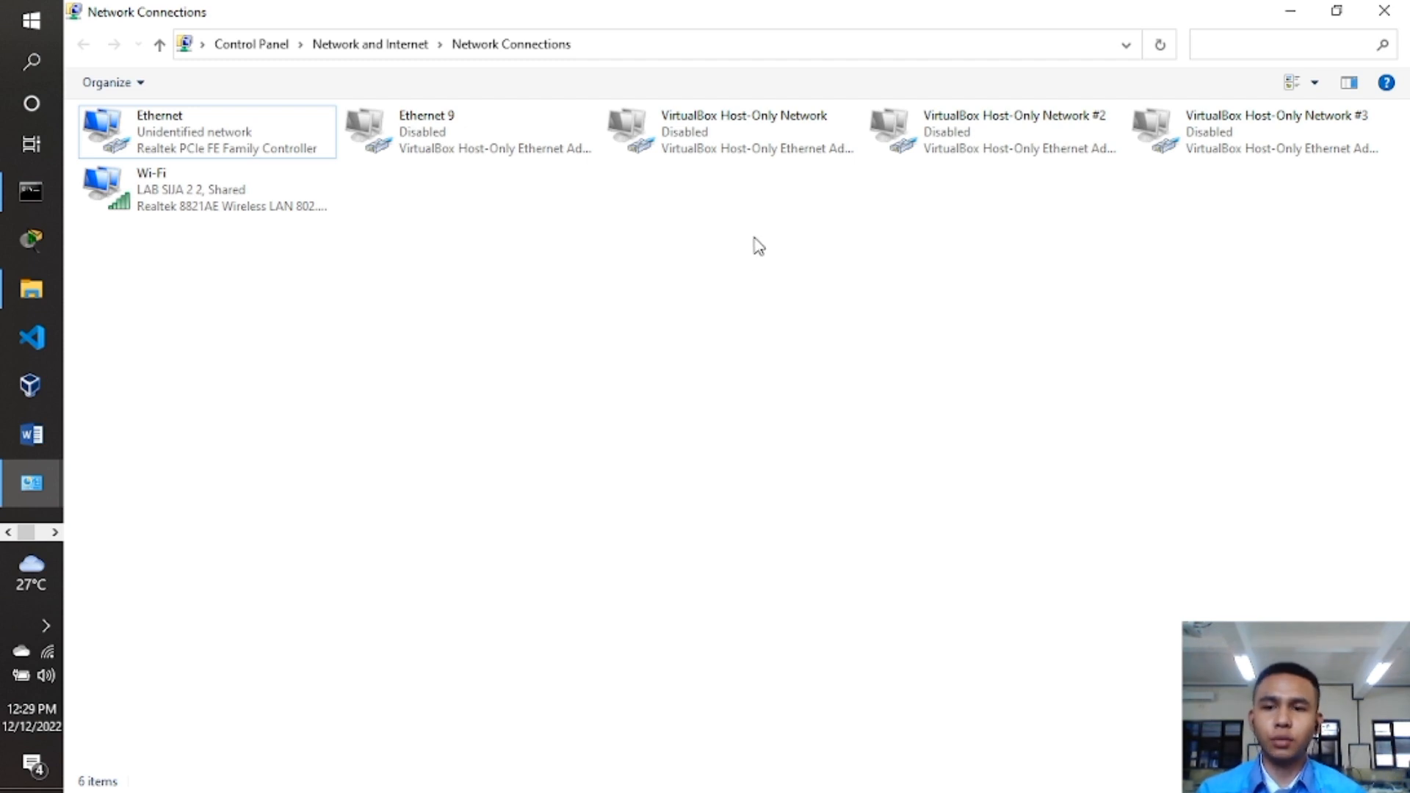
Open the Ethernet adapter's IPv4 properties with manual addressing selected.
double_click(282, 140)
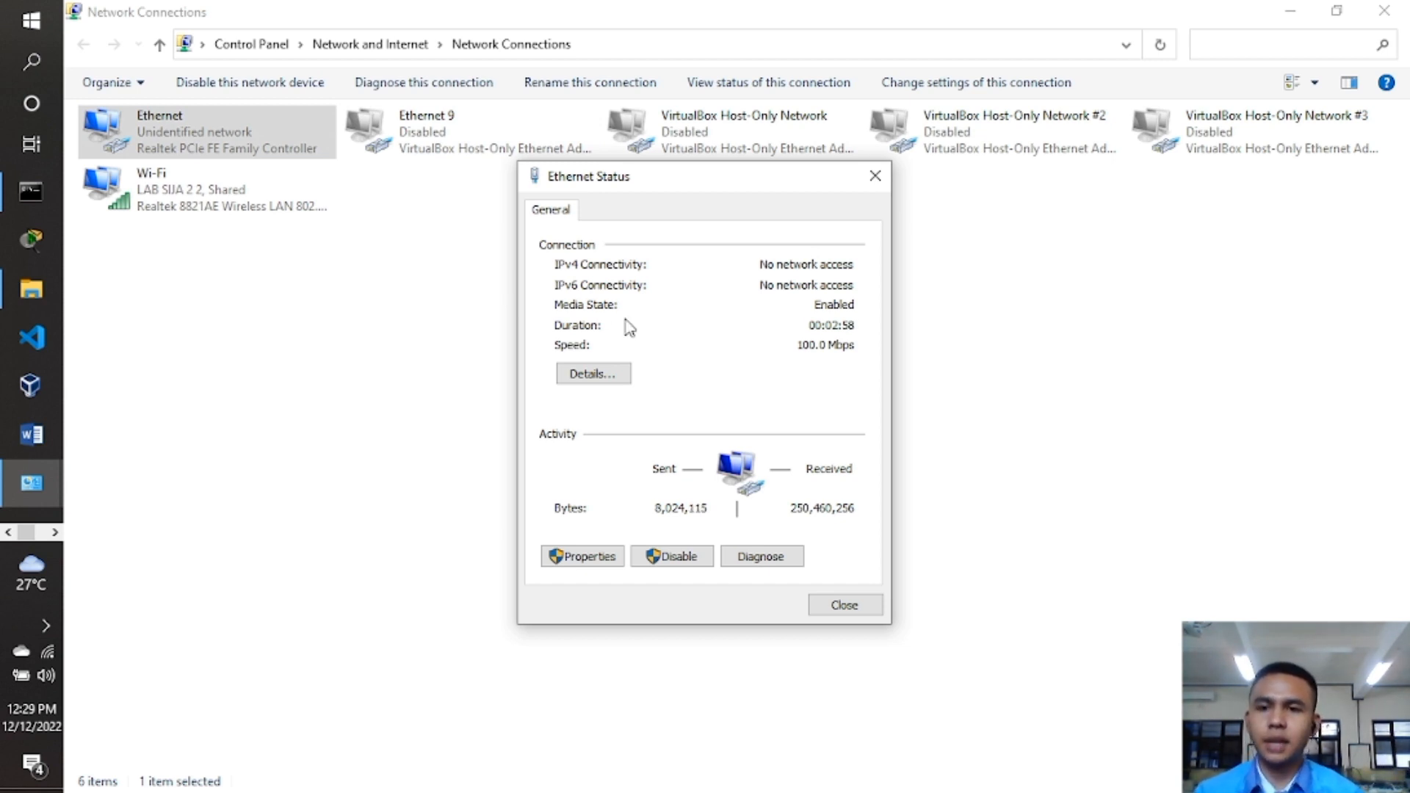
left_click(590, 558)
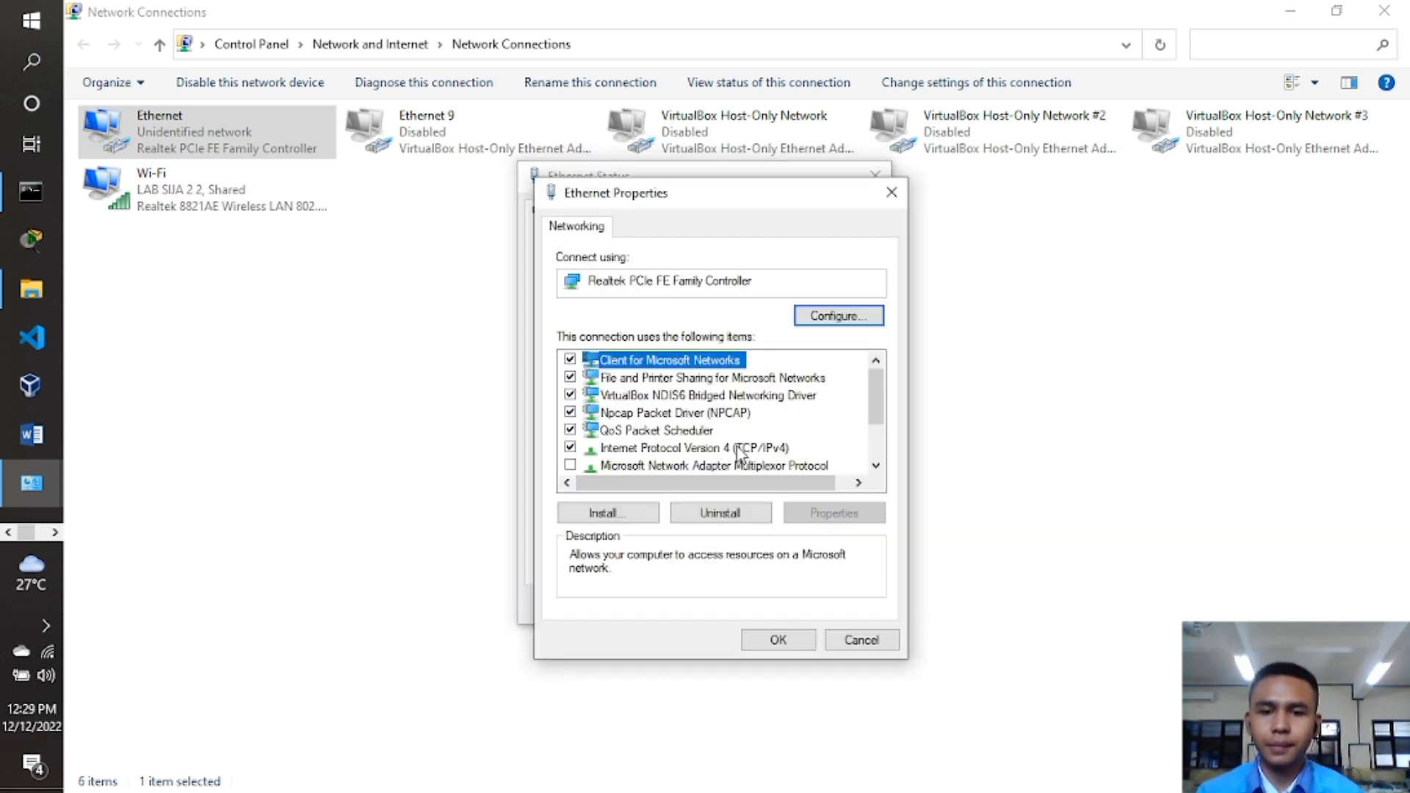
double_click(743, 449)
left_click(723, 400)
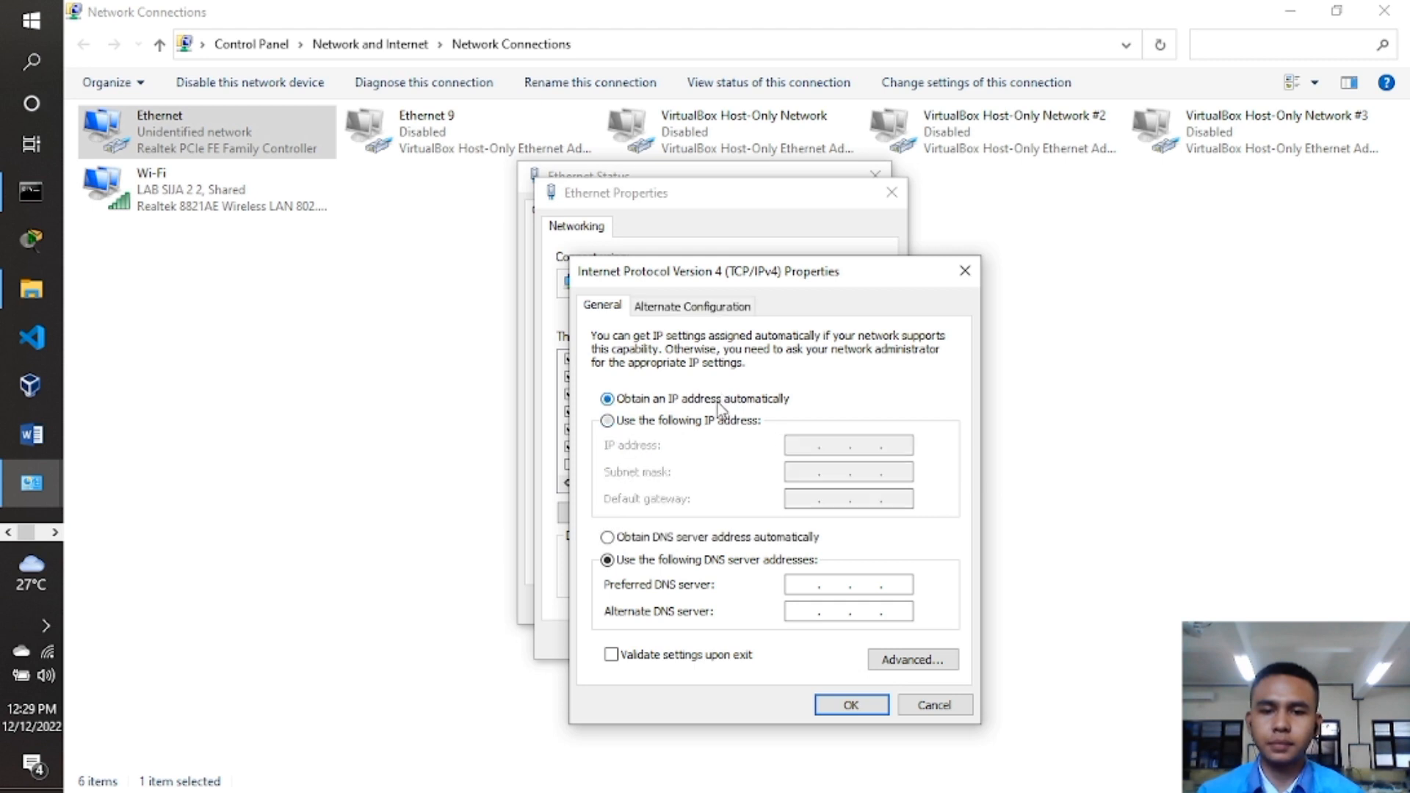
left_click(714, 420)
Set static IP 192.168.0.2, mask 255.255.255.0 and DNS 192.168.0.1, and save.
type("192 . ")
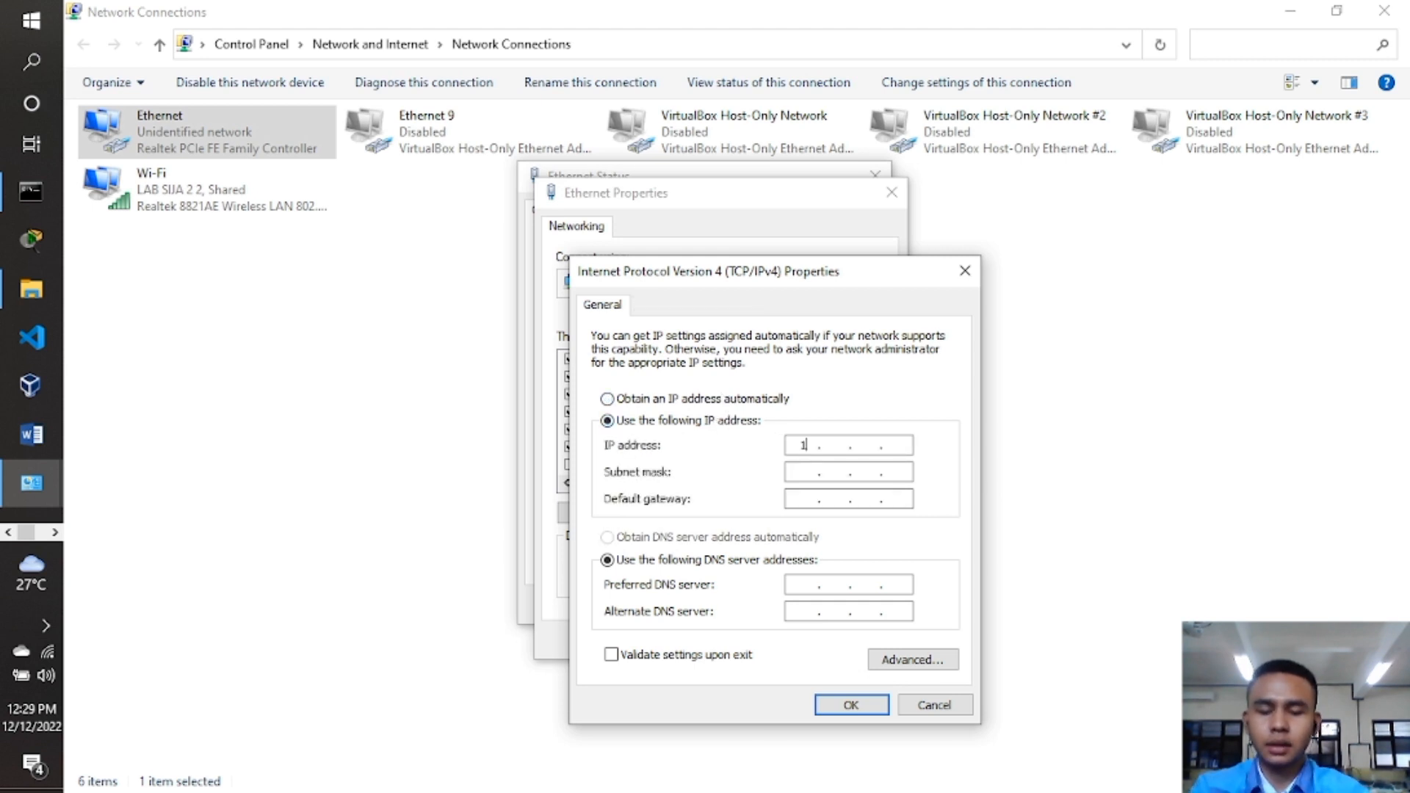
type("167")
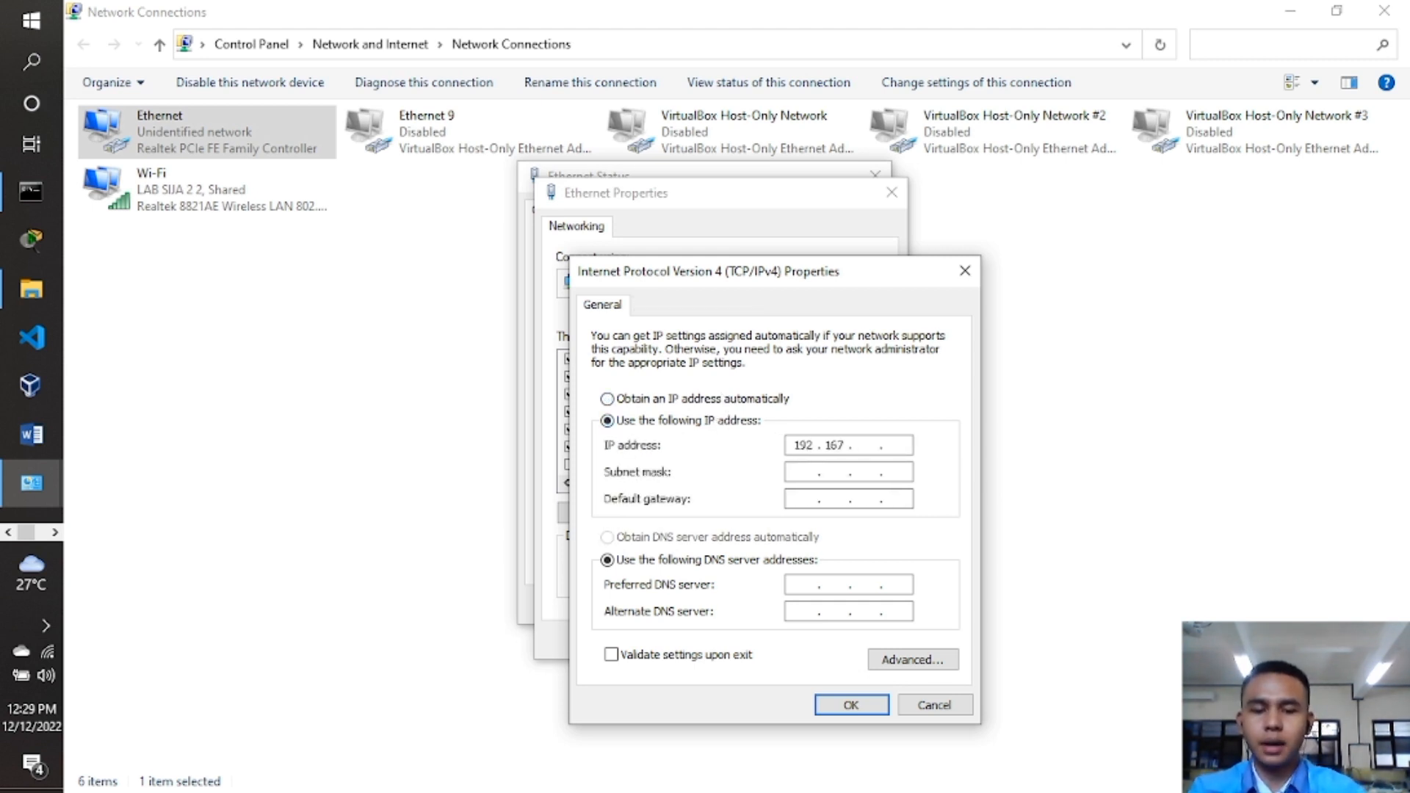
key("BackSpace")
key("BackSpace")
type("8")
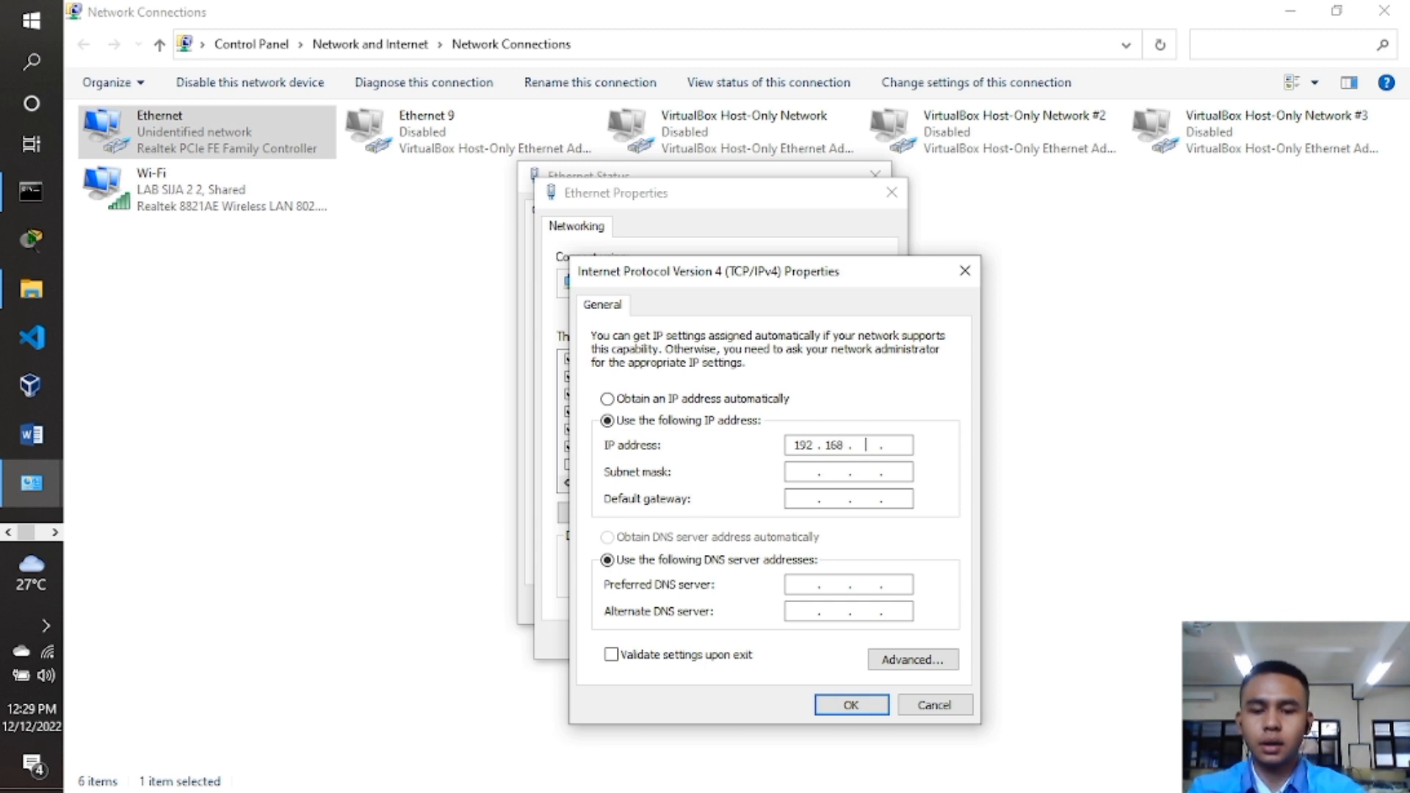
type("0.2")
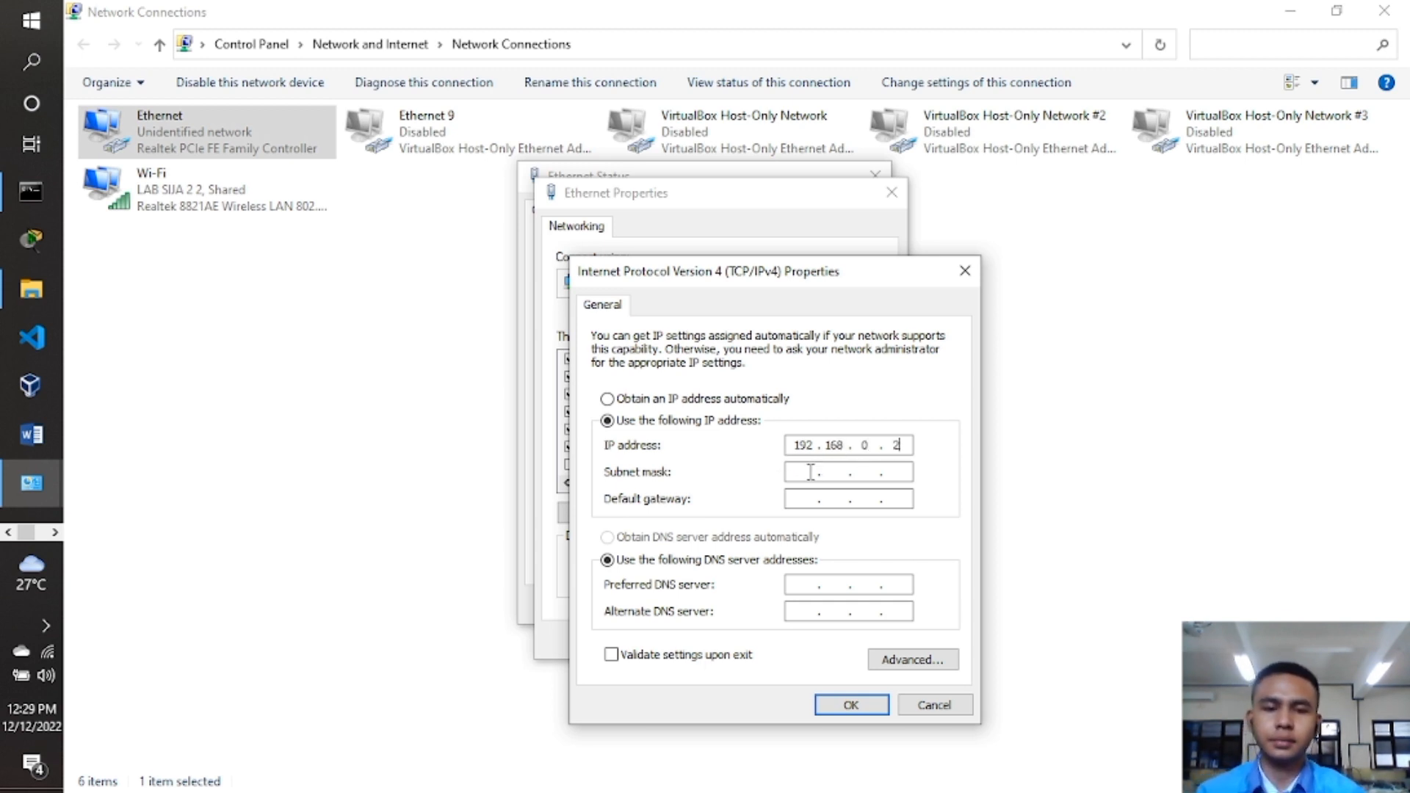
left_click(811, 472)
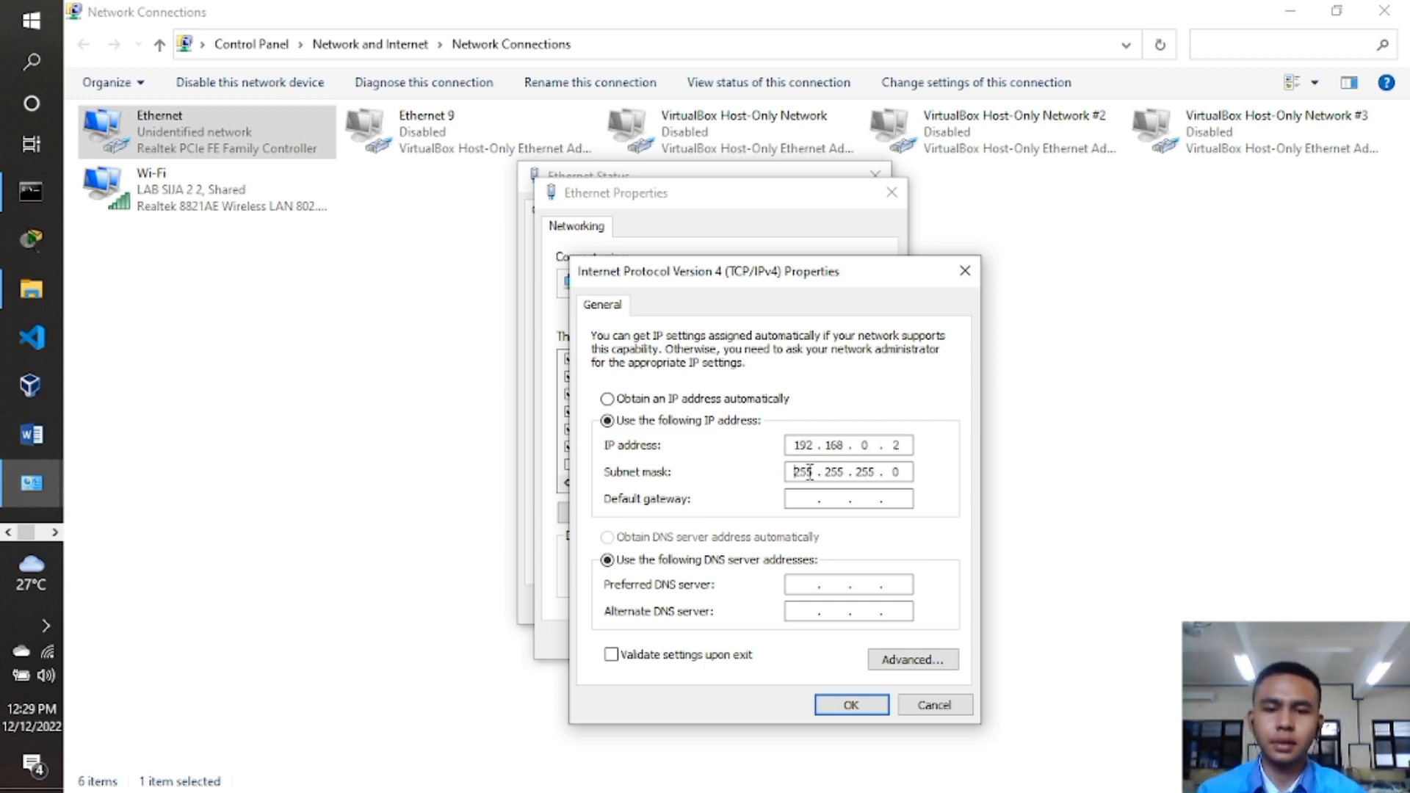
left_click(804, 583)
type("192 . 16")
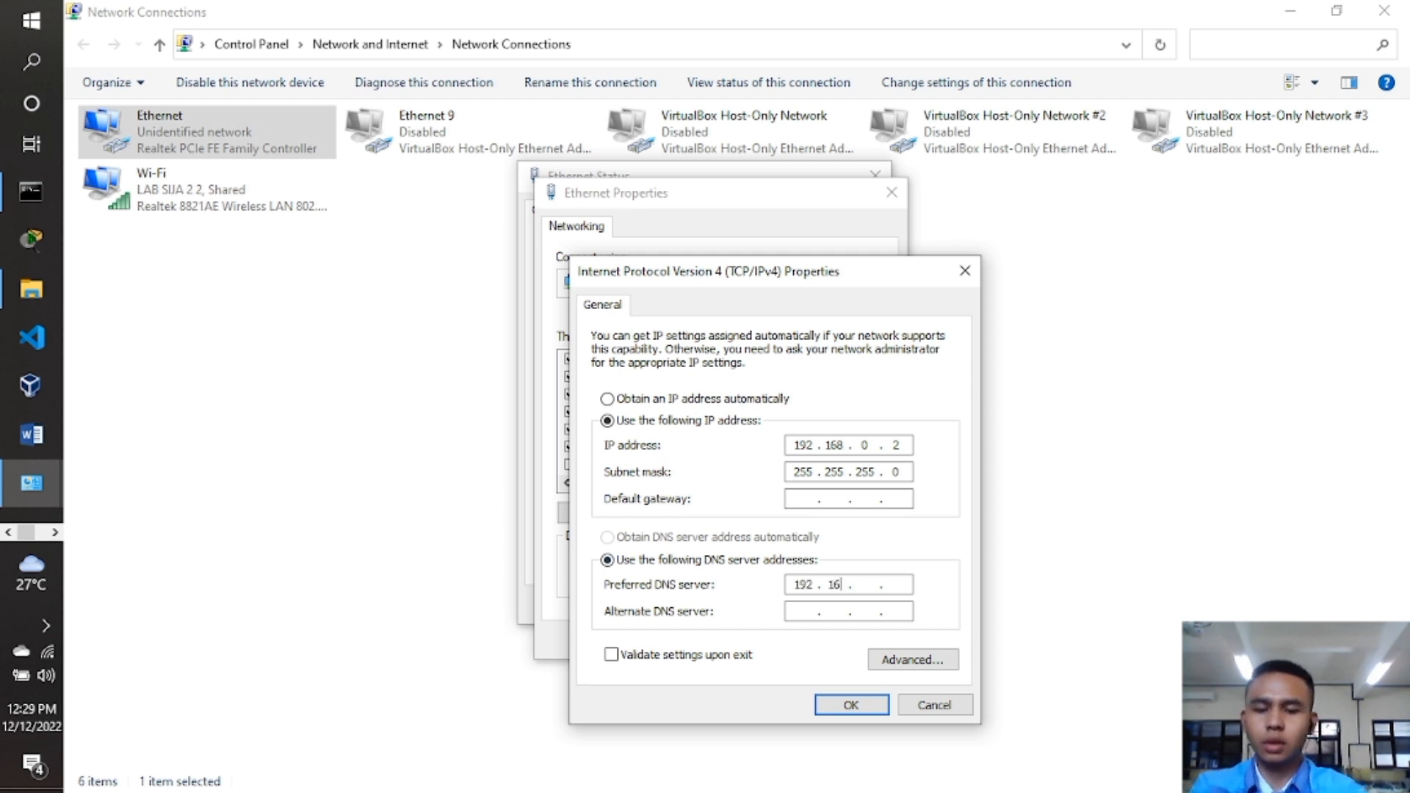
type("8 . 0 . 1")
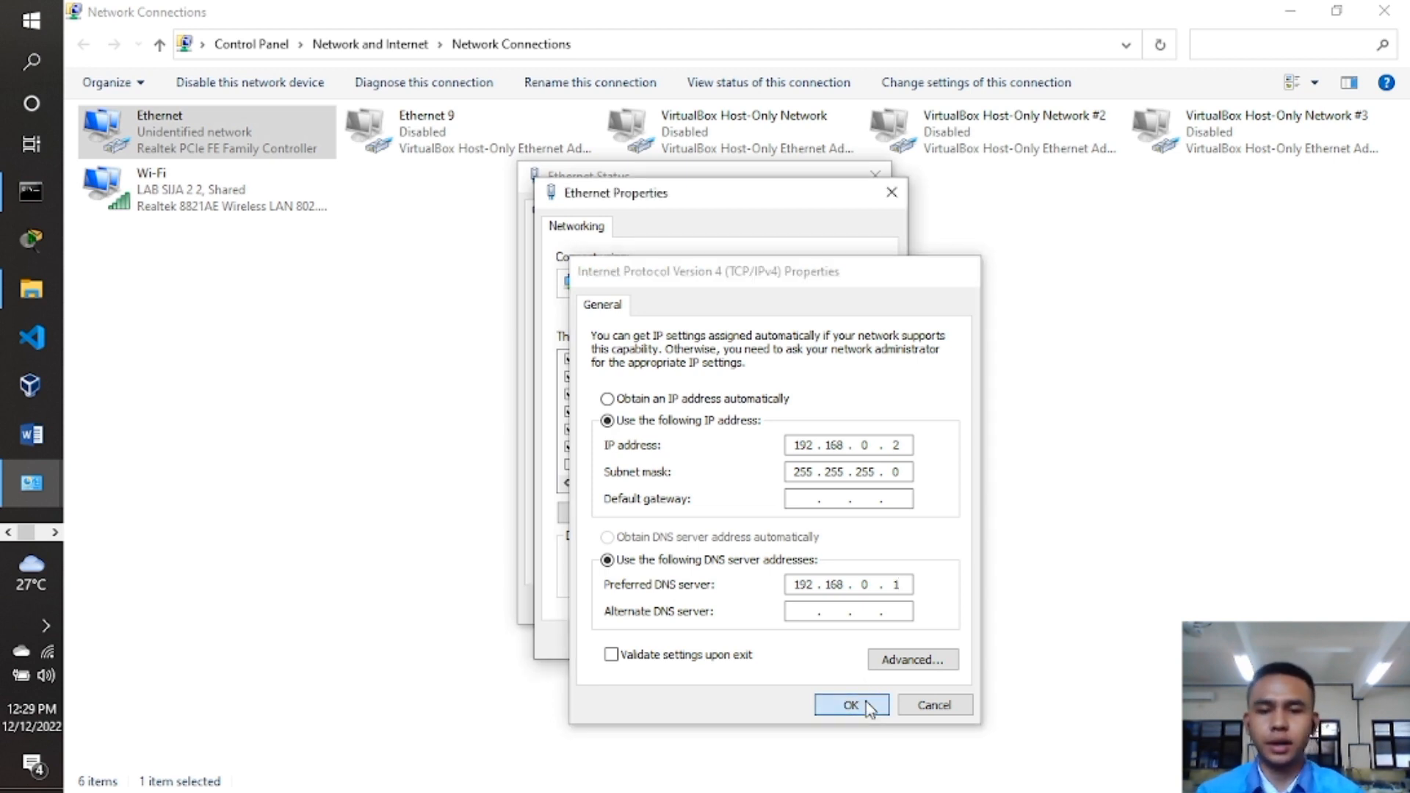
left_click(869, 709)
left_click(801, 639)
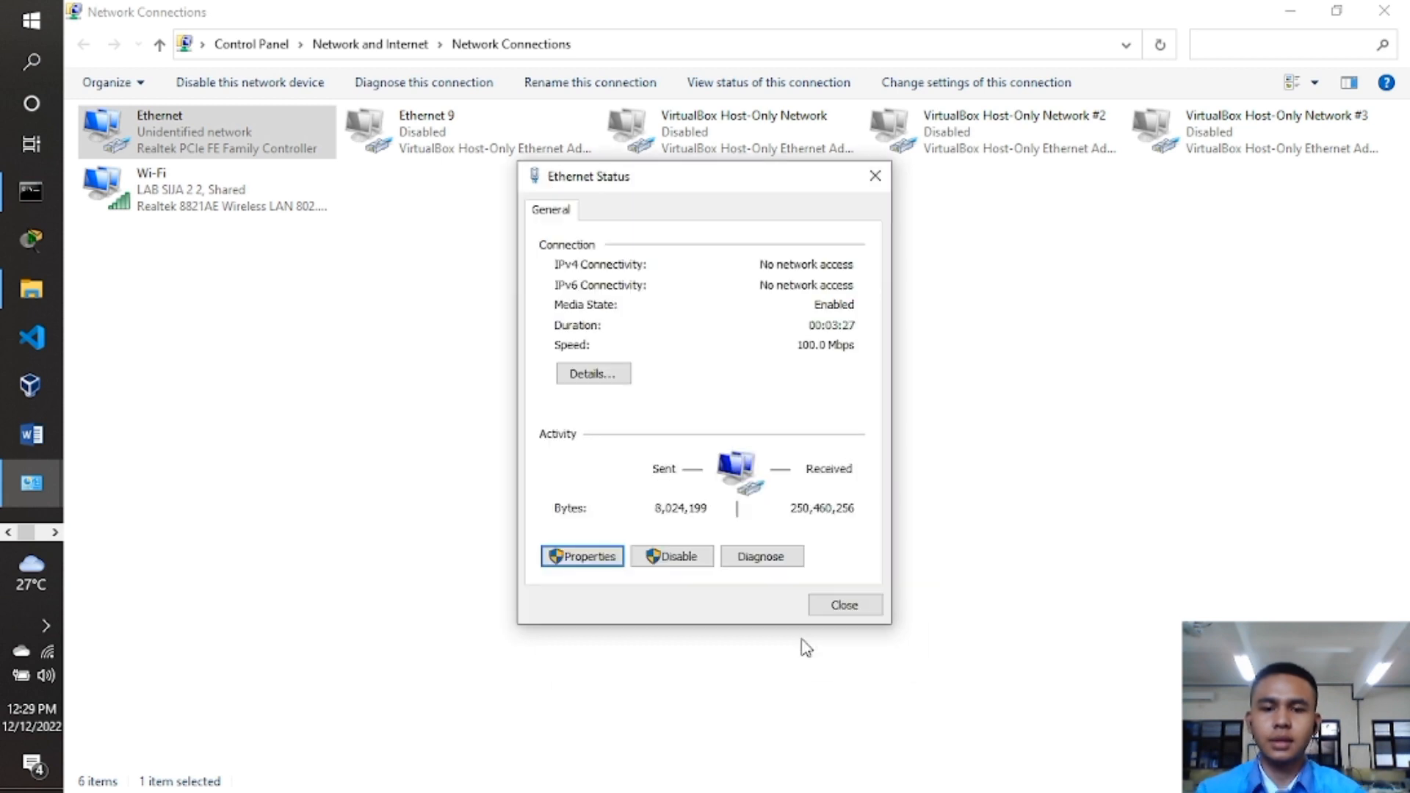
left_click(845, 605)
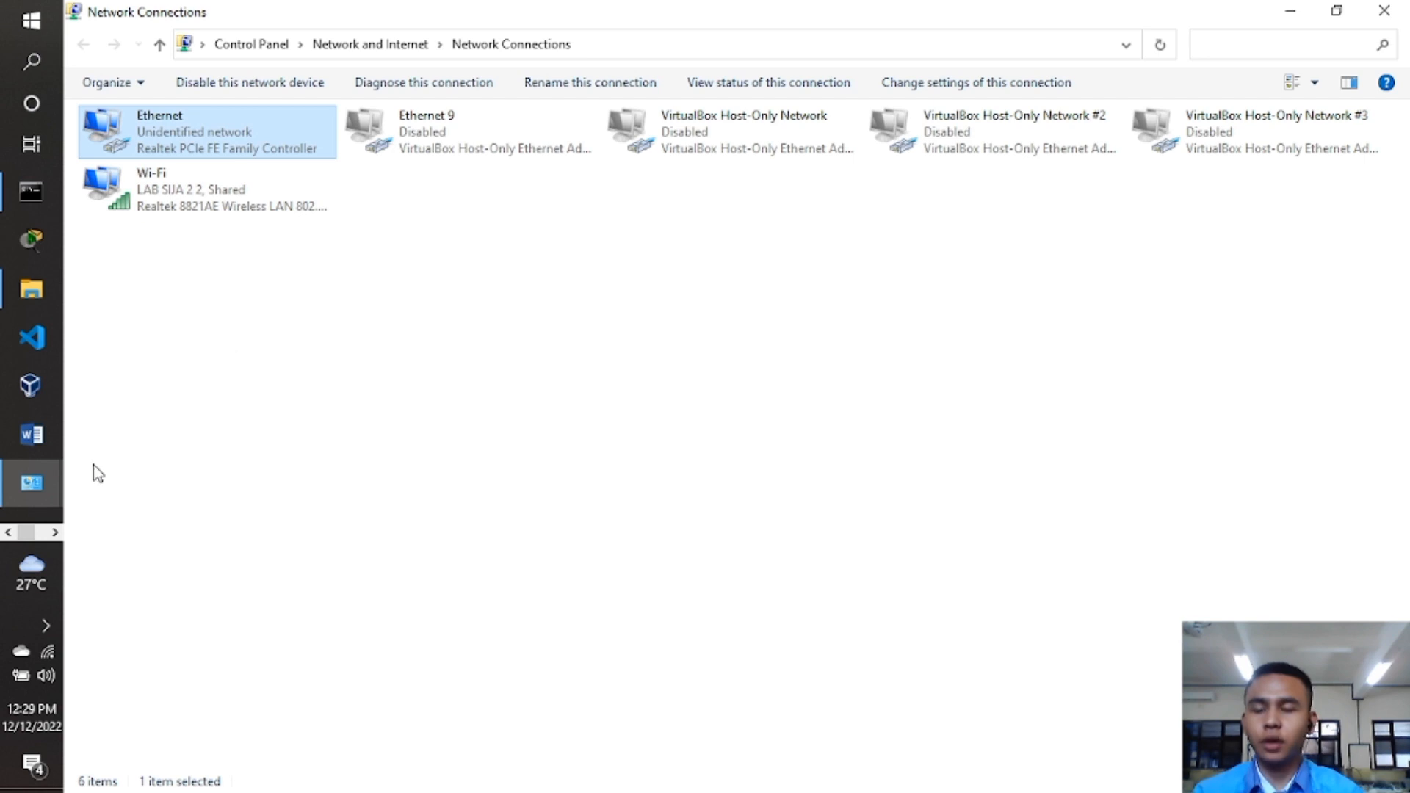
Open Chrome and browse to the TP-Link router at 192.168.0.1.
left_click(55, 532)
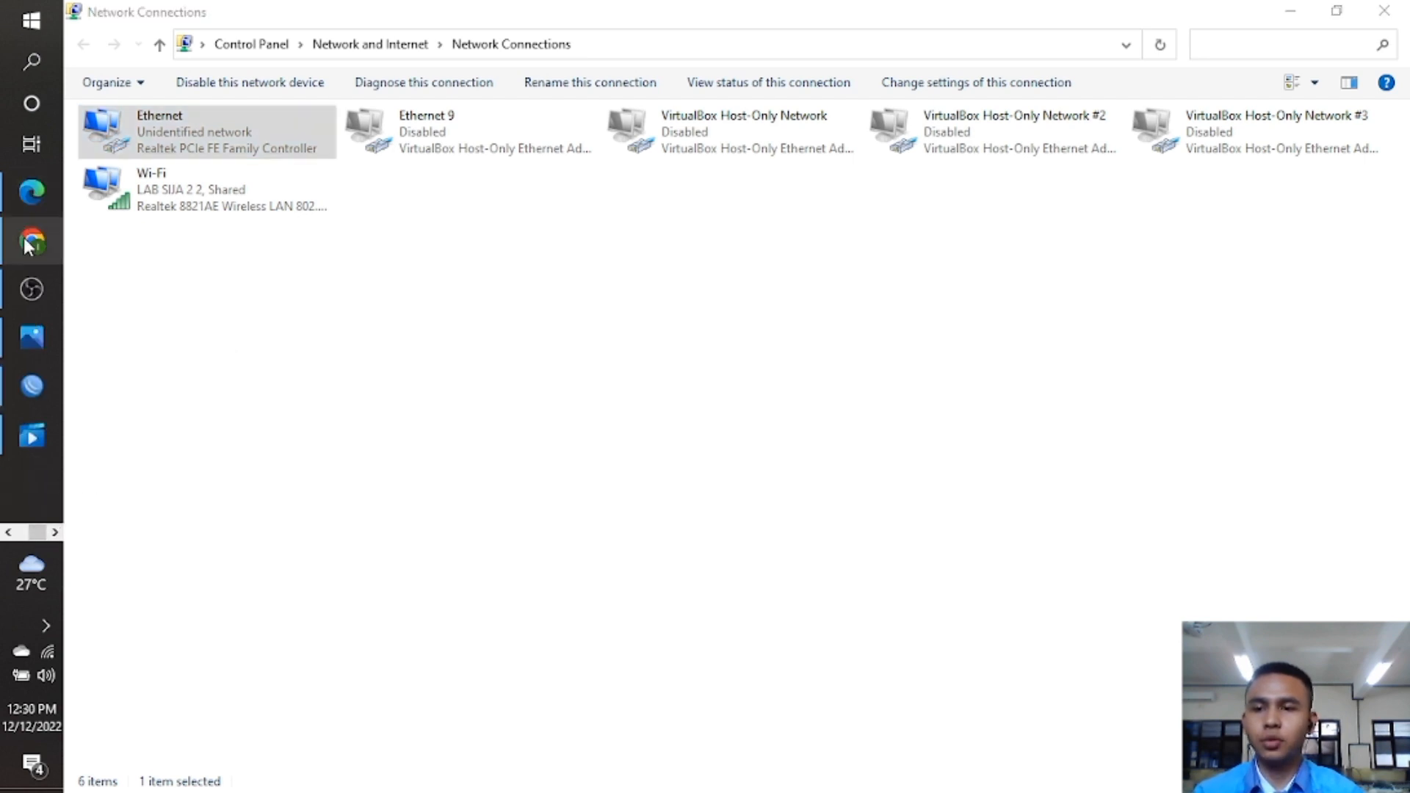
left_click(25, 240)
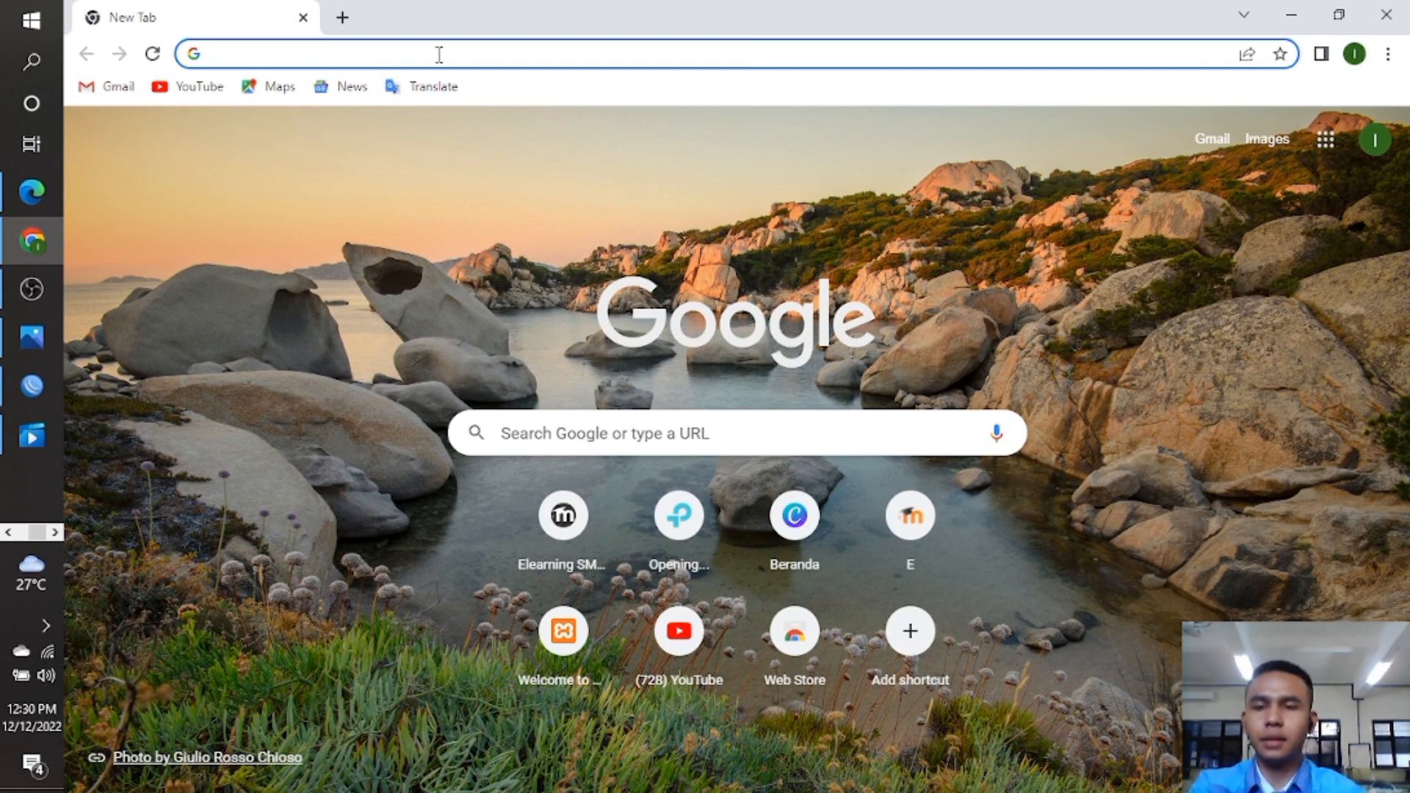
type("192.168.0.1")
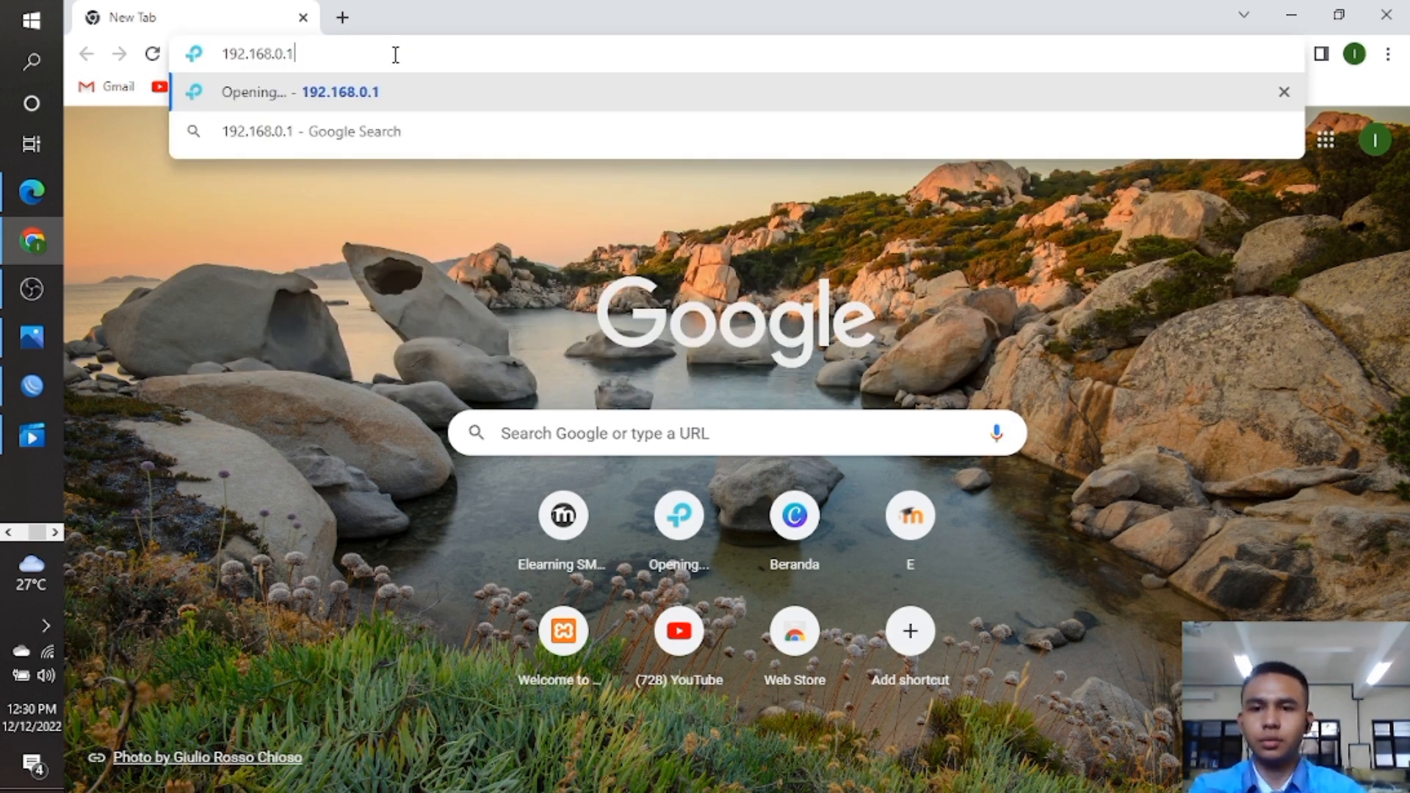
key("BackSpace")
key("BackSpace")
key("BackSpace")
key("BackSpace")
key("BackSpace")
type("8")
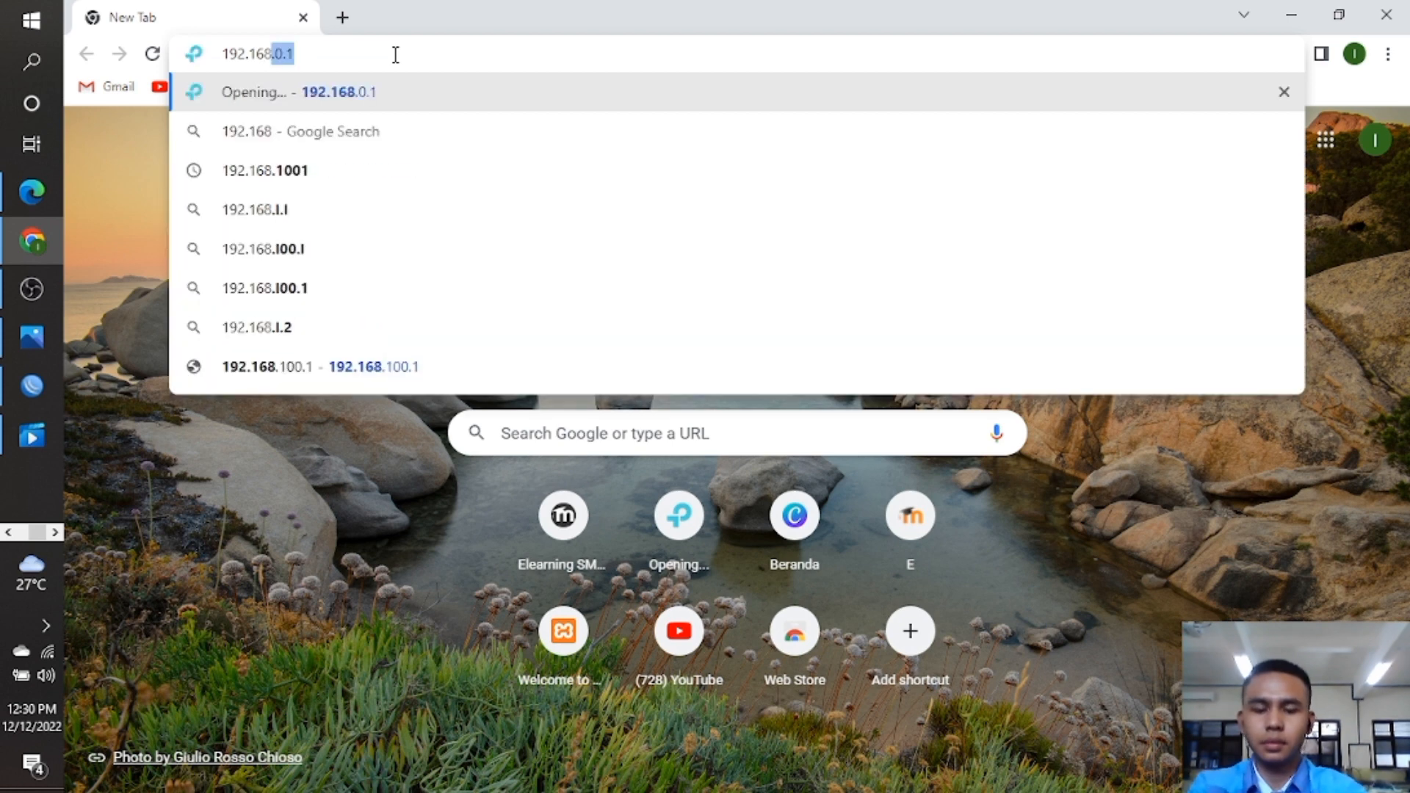
type(".1")
key("BackSpace")
key("BackSpace")
type("0.1")
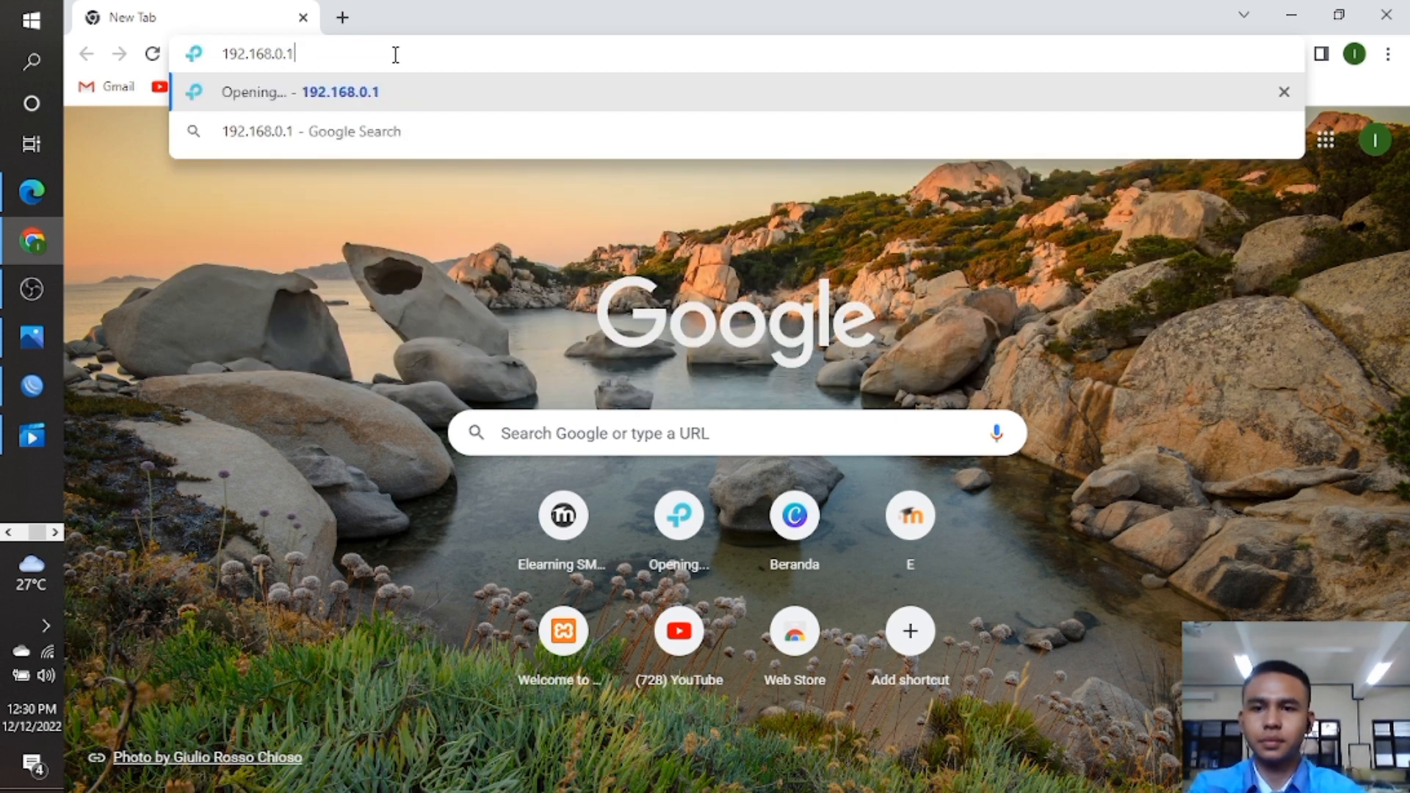
key("Return")
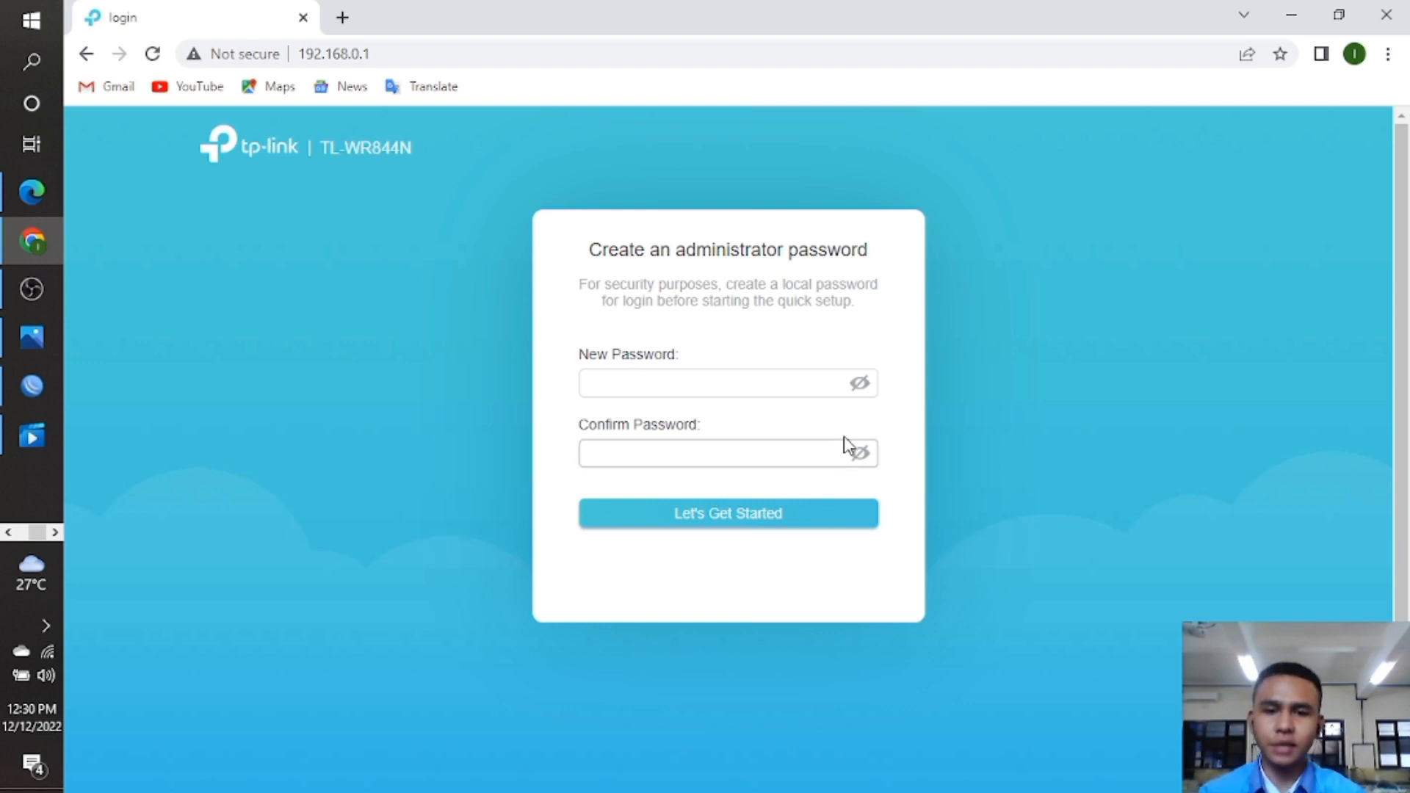
Create the TP-Link administrator password, entering and confirming it in both fields.
left_click(791, 385)
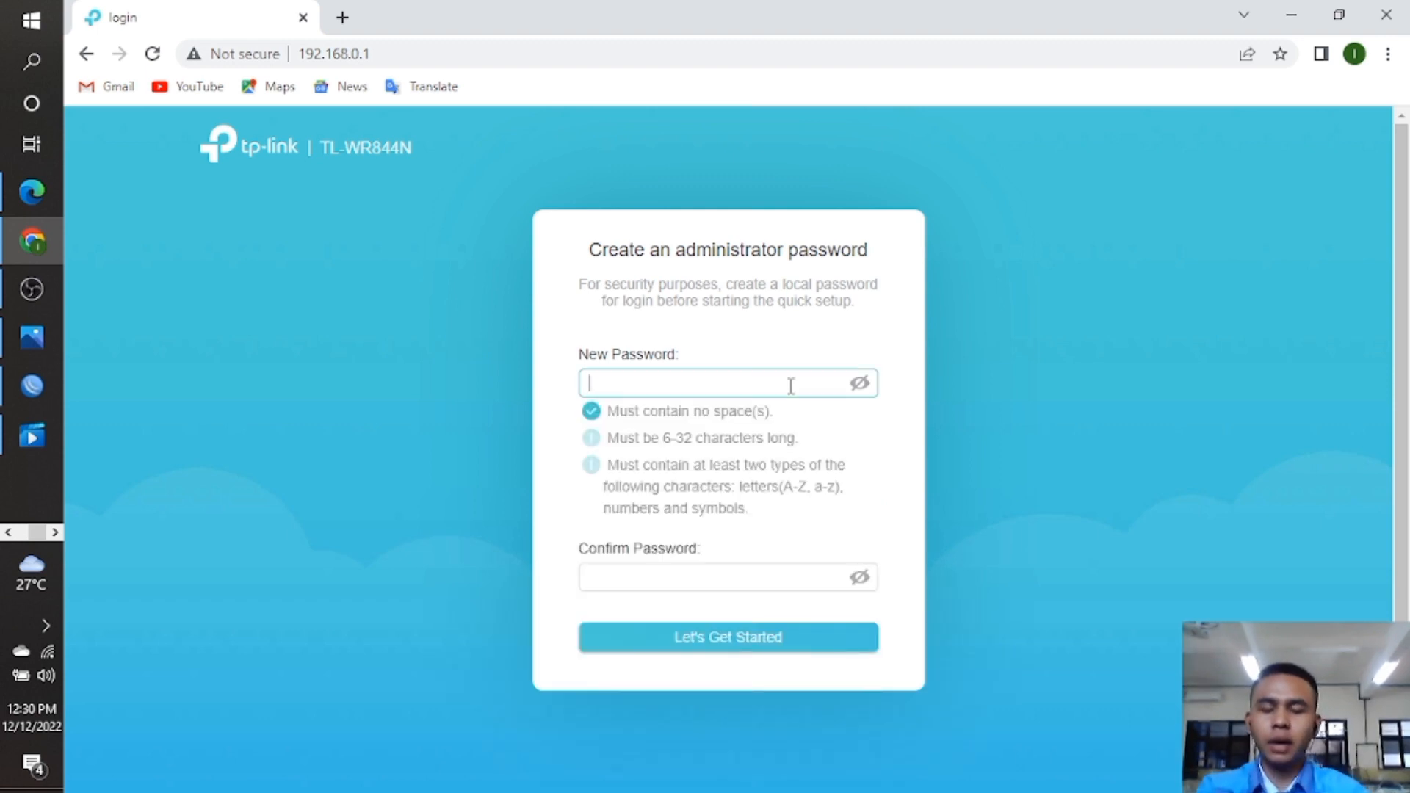
type("••••")
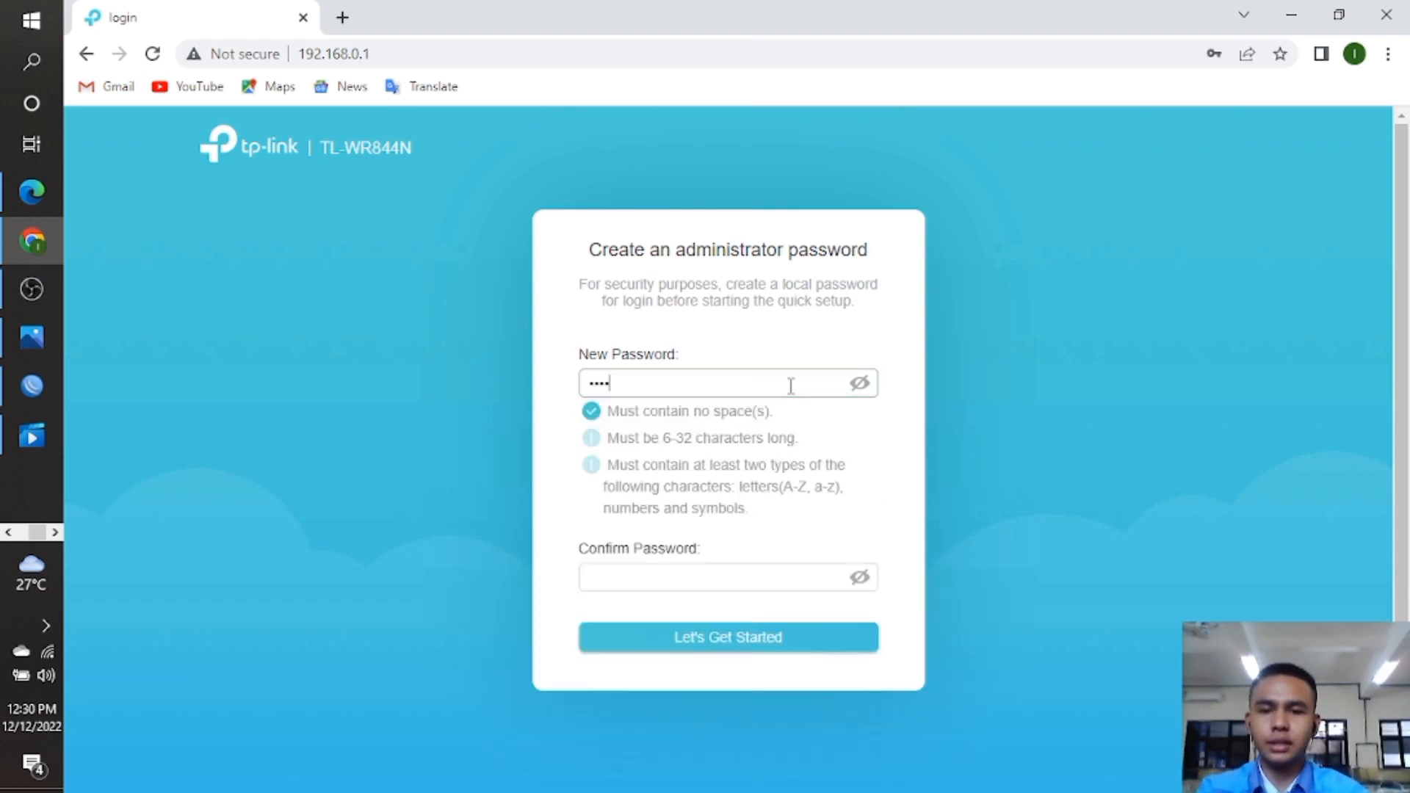
type("•••••")
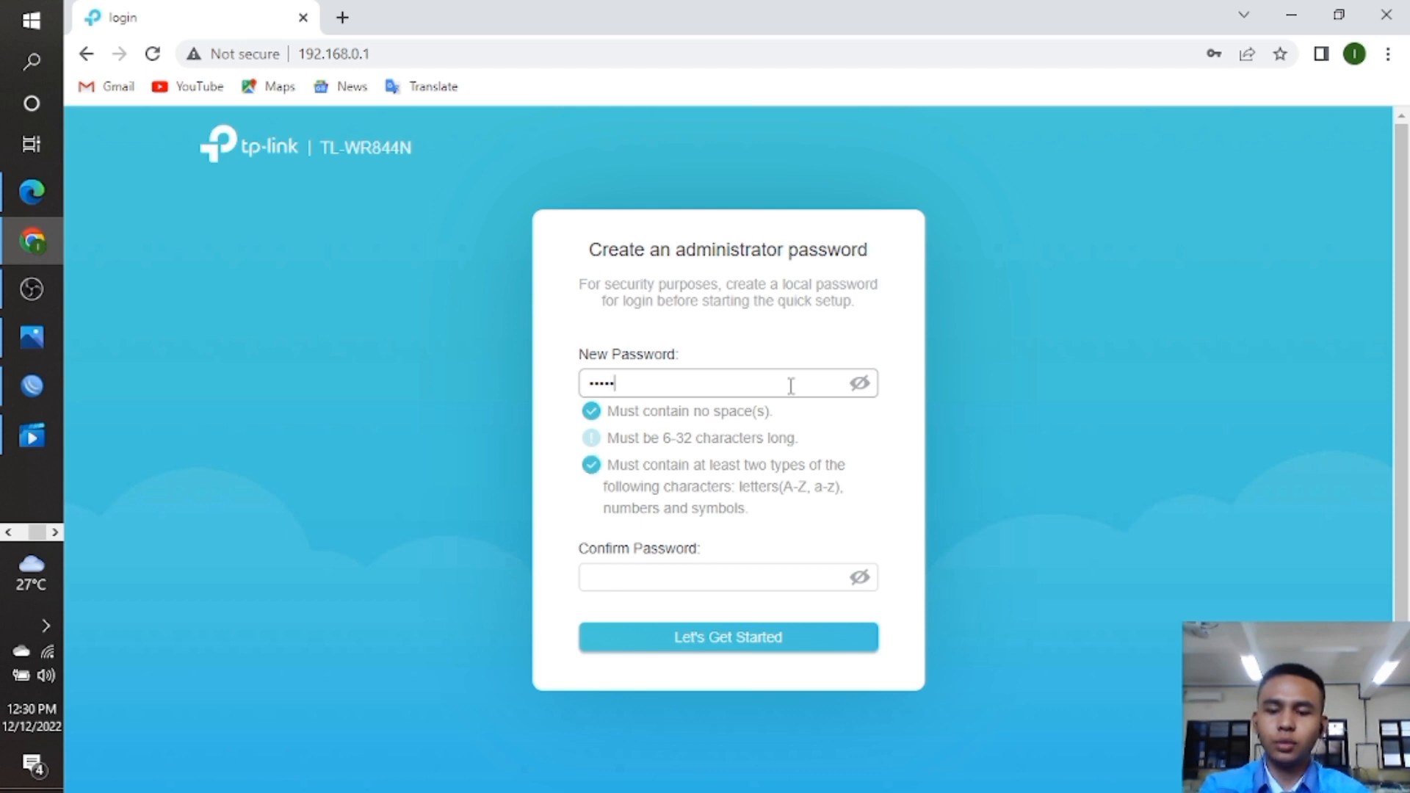
left_click(858, 385)
left_click(783, 450)
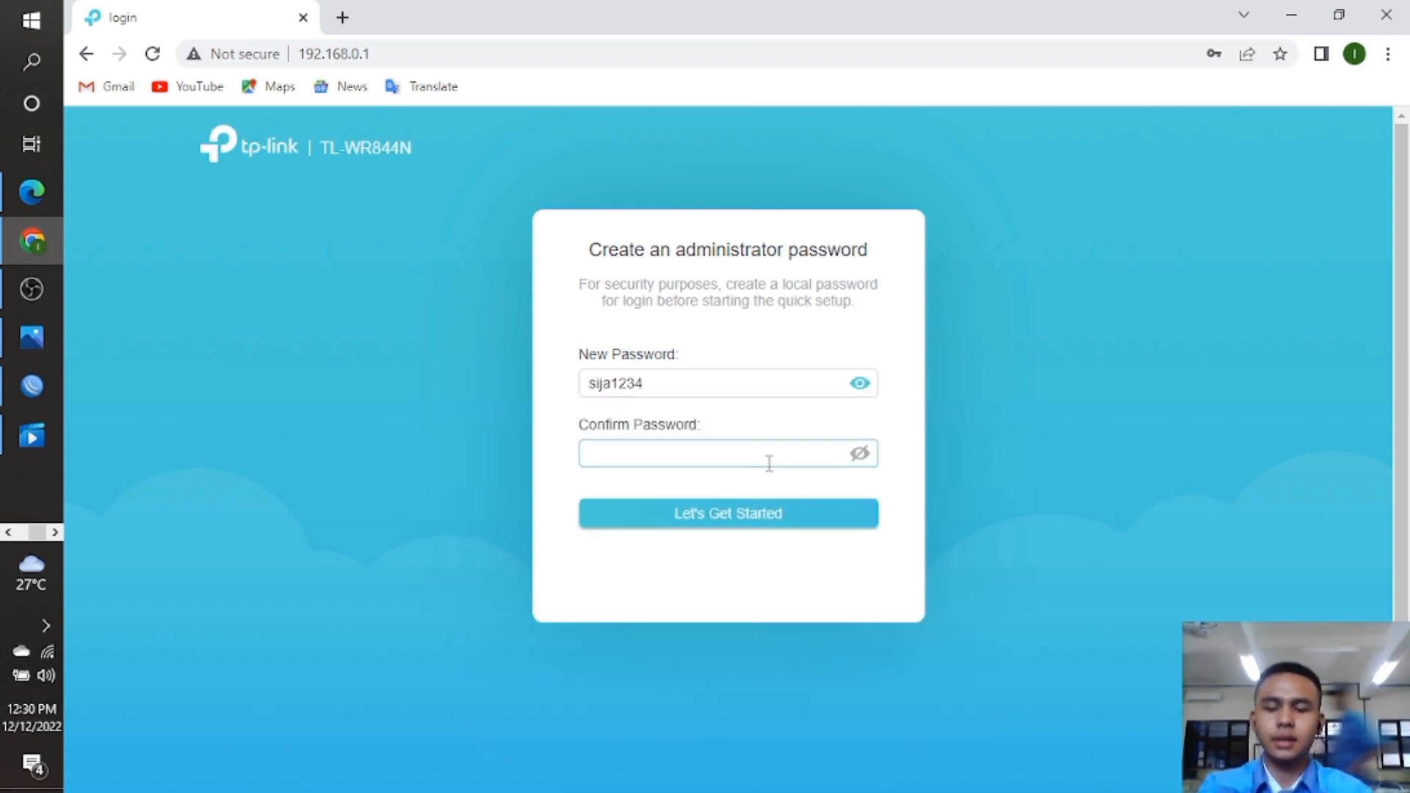
type("sija1234")
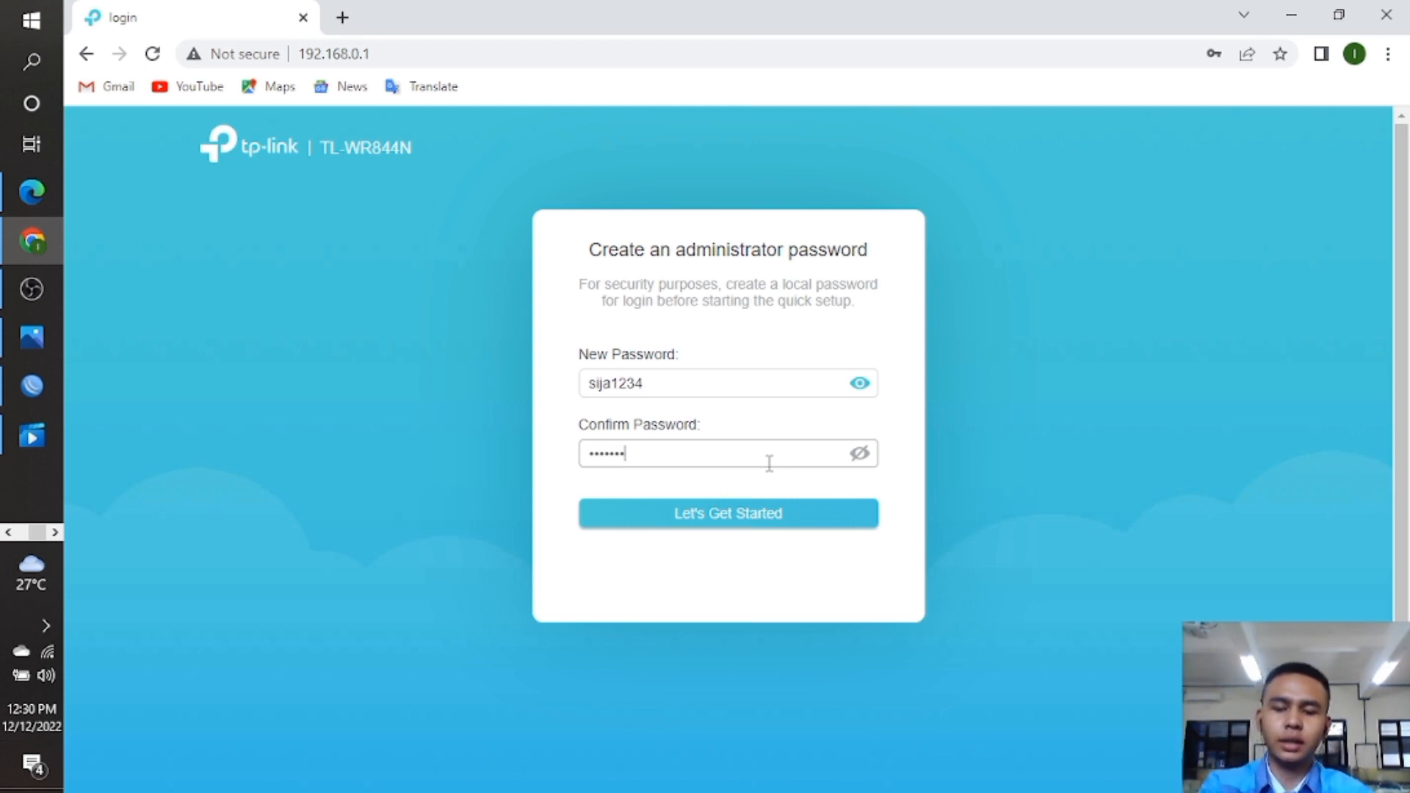
left_click(860, 454)
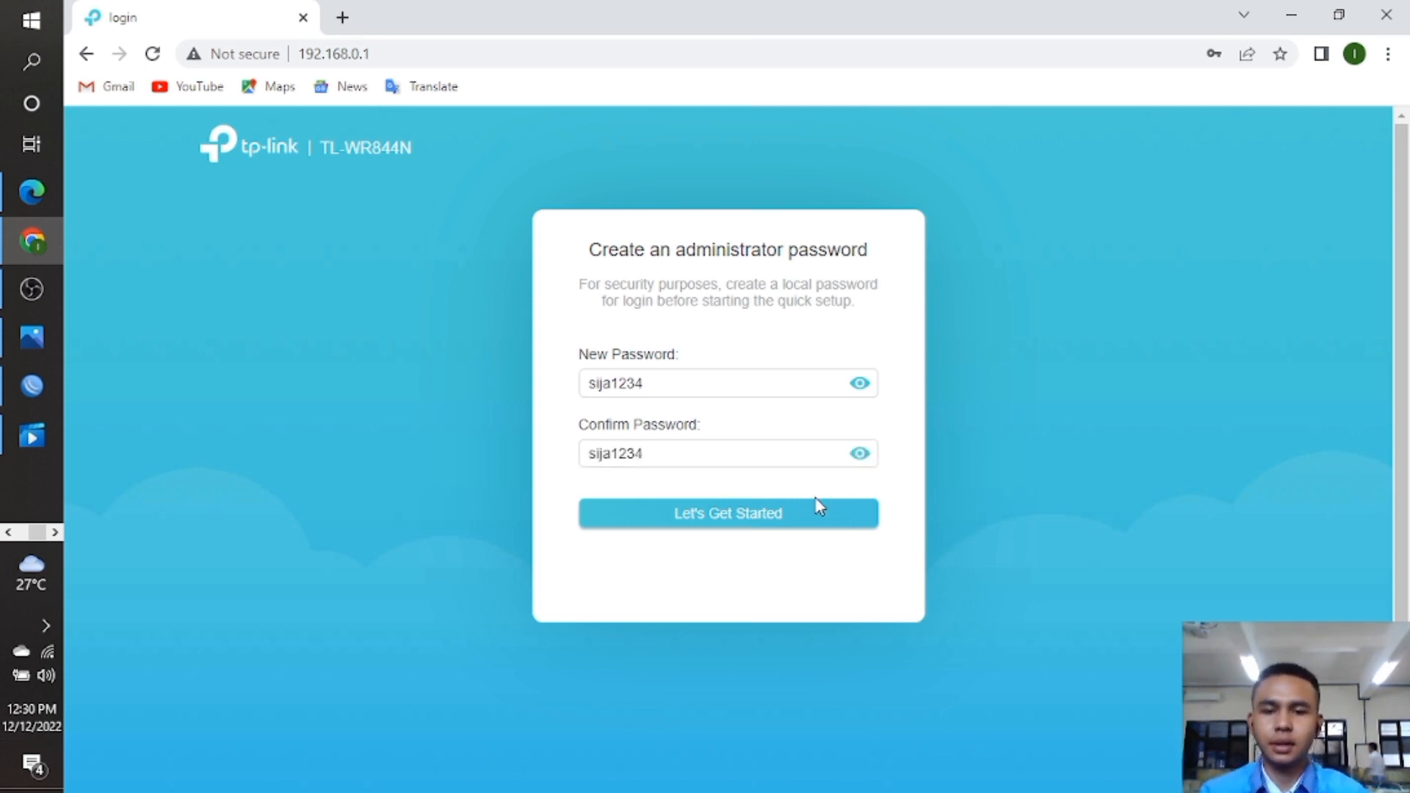
left_click(795, 512)
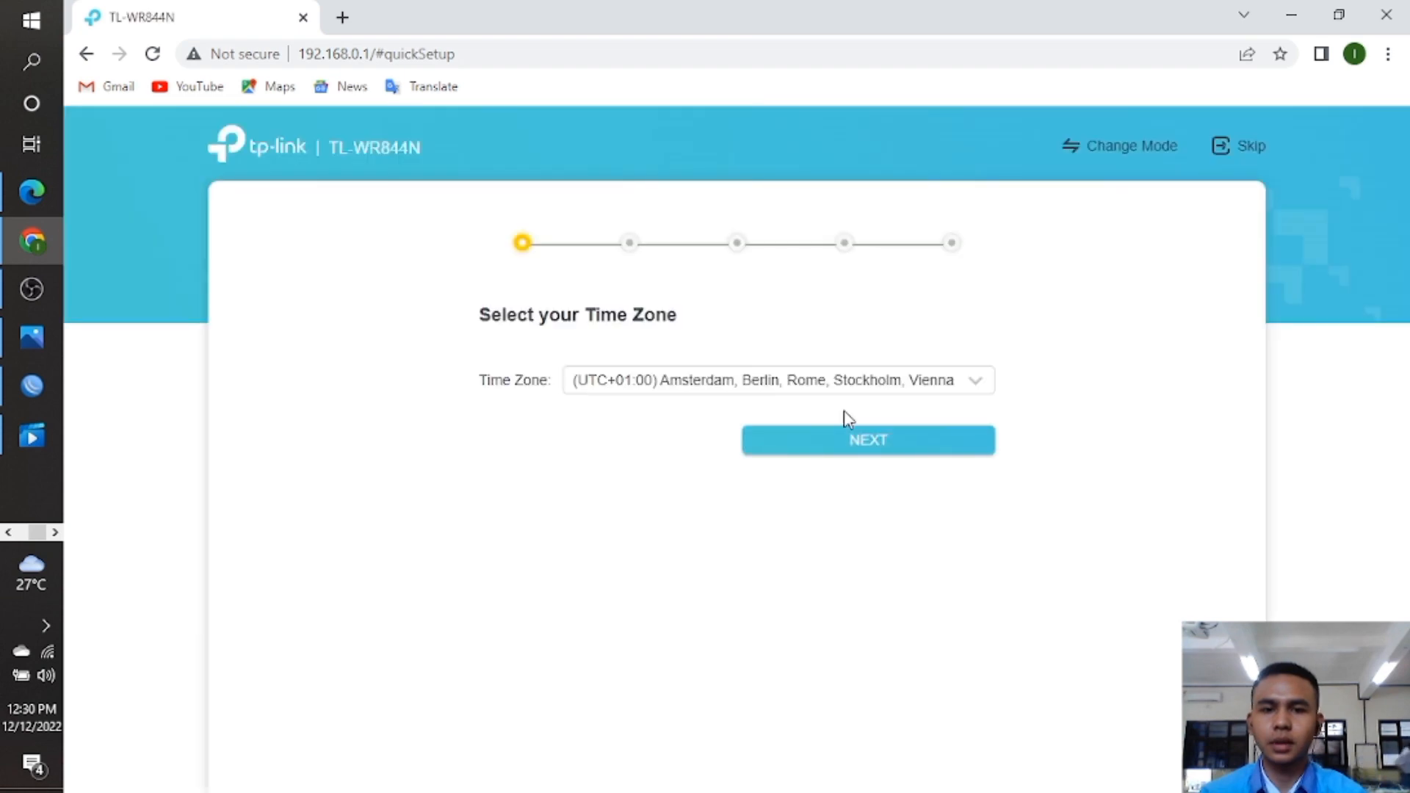
Choose time zone UTC+07:00 Bangkok, keep Dynamic IP and the default router MAC.
left_click(980, 383)
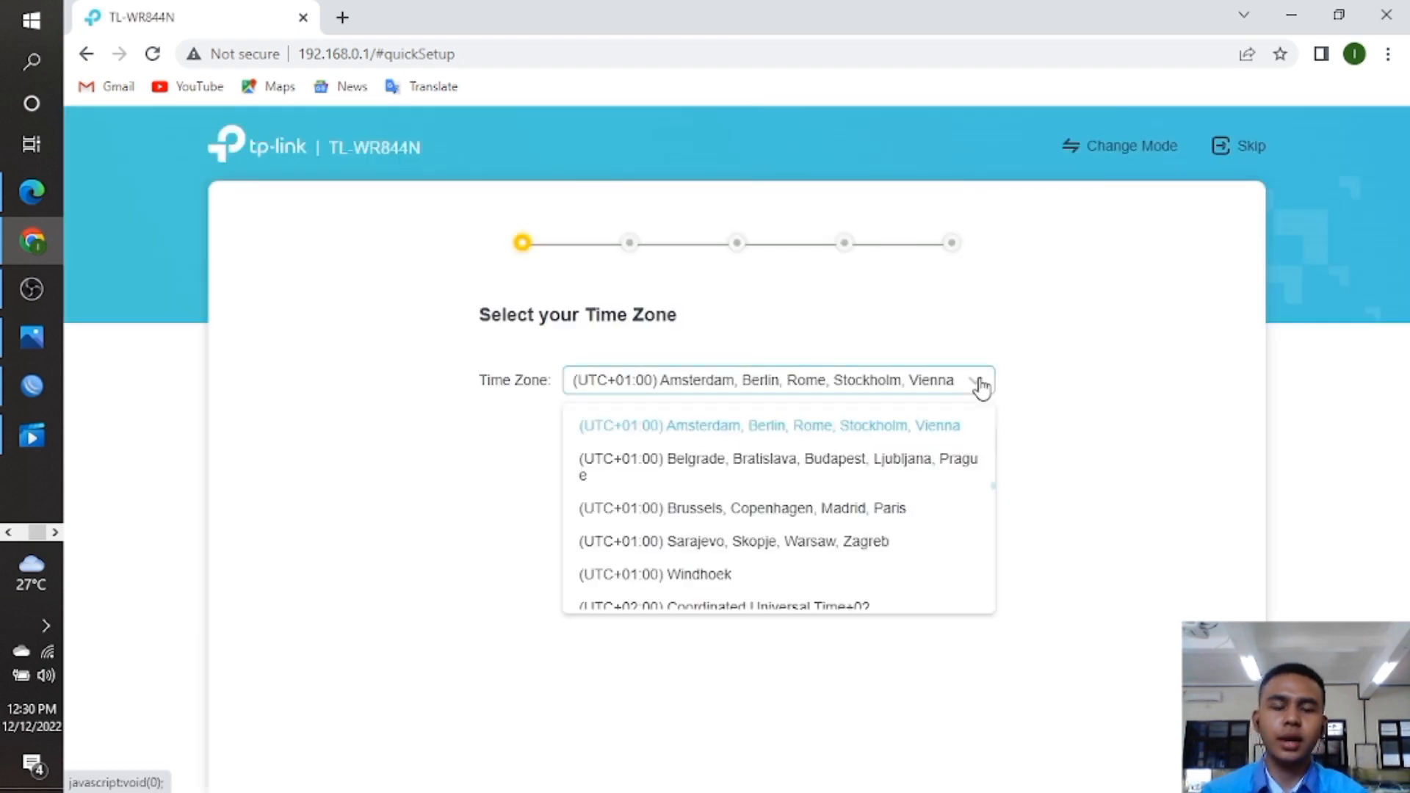
scroll(994, 502, "down", 1)
left_click_drag(995, 502, 985, 558)
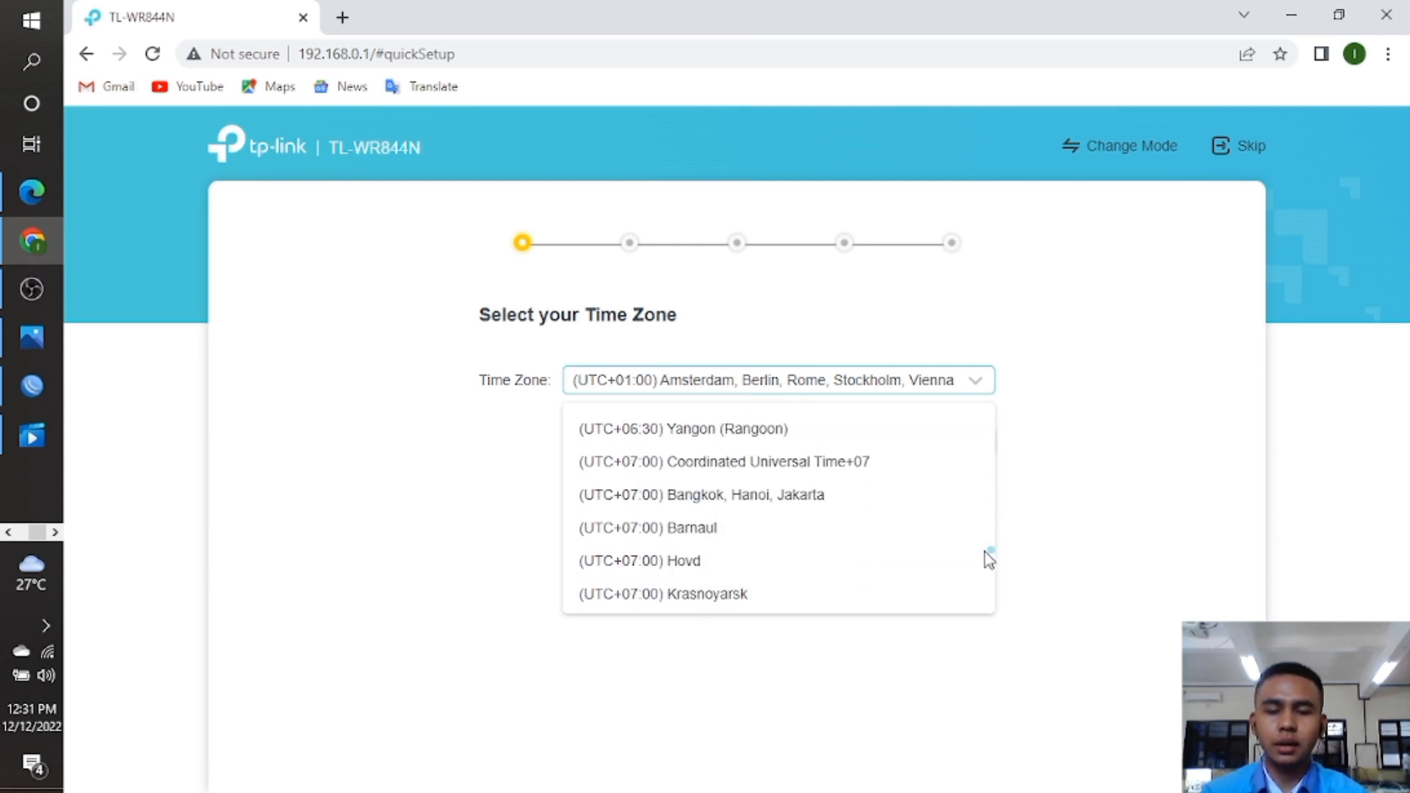
left_click(696, 504)
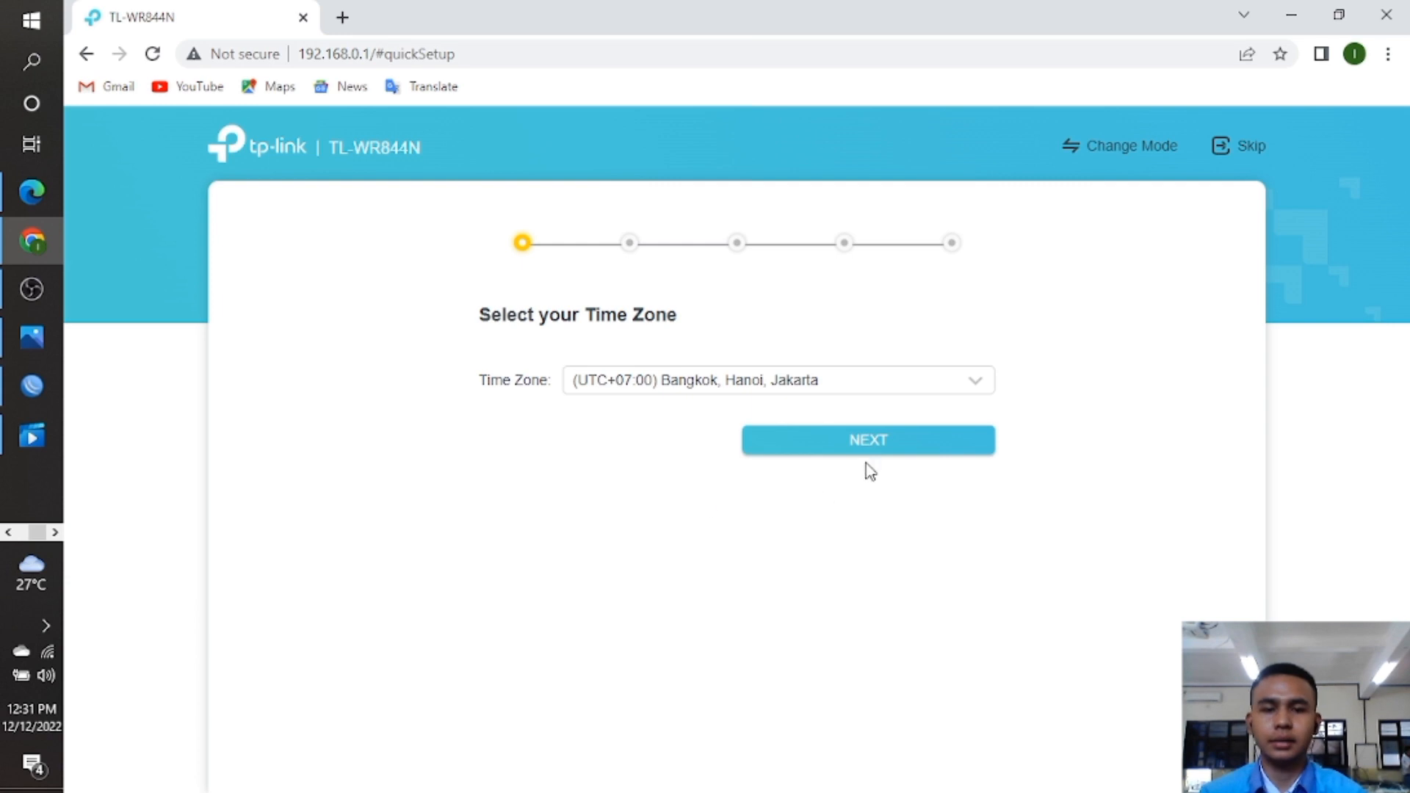
left_click(878, 442)
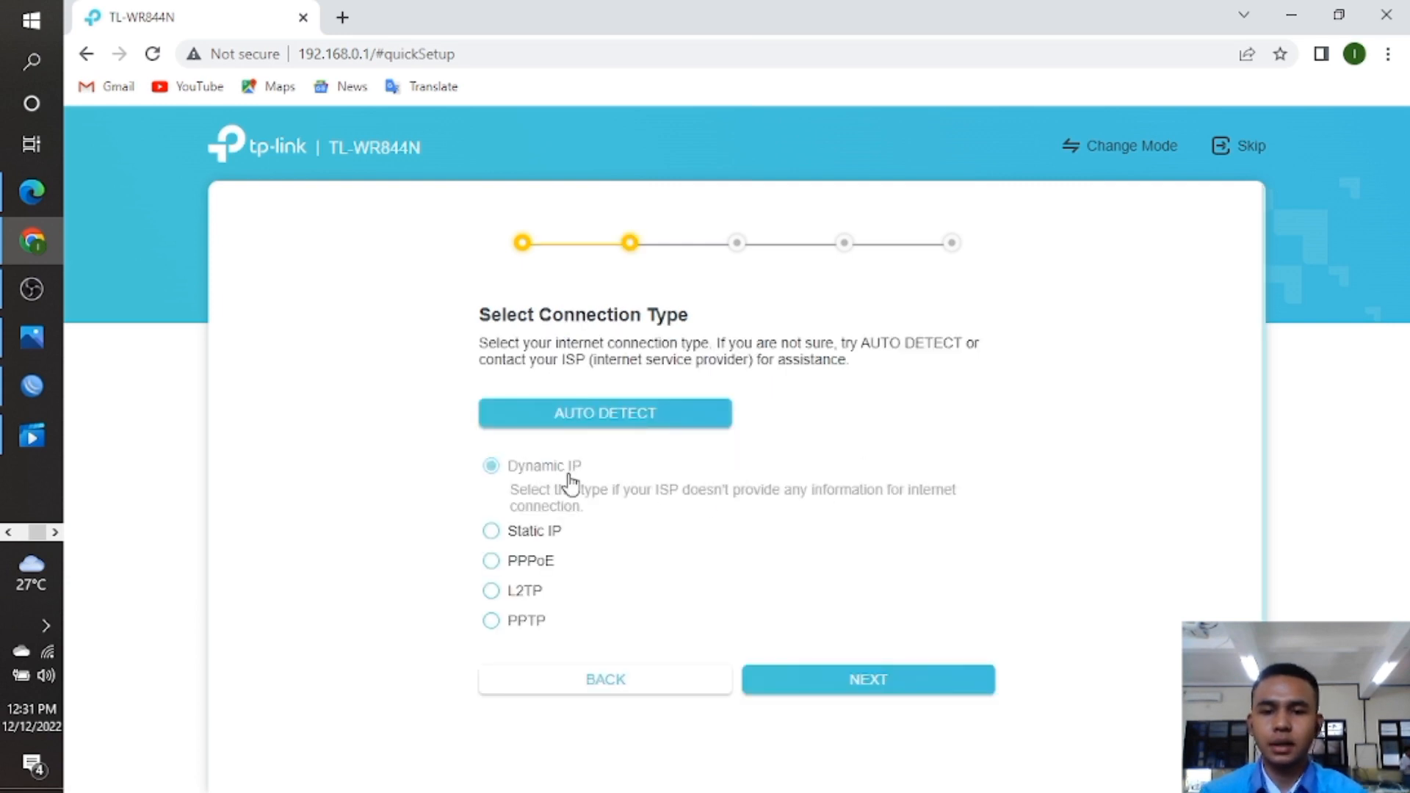
left_click(958, 692)
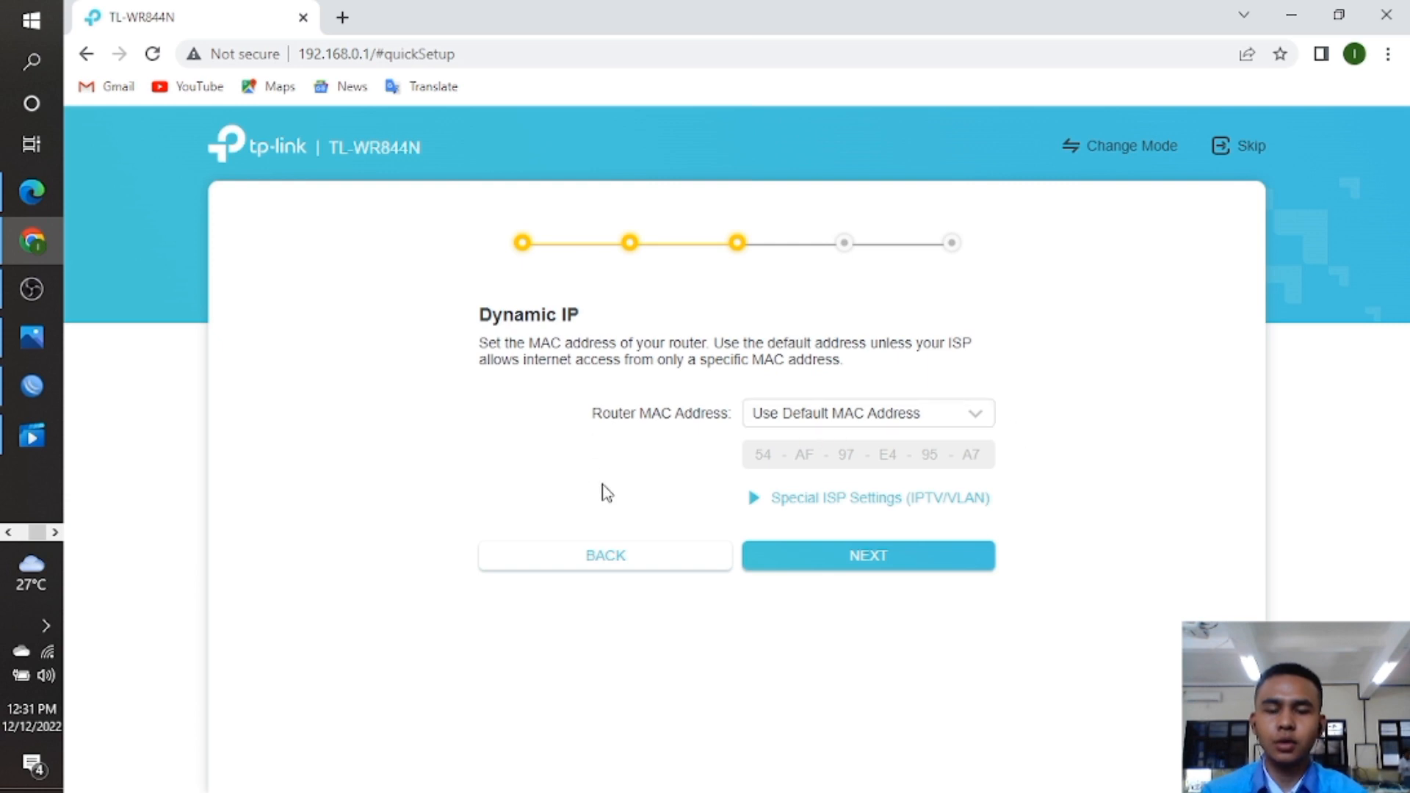
left_click(925, 563)
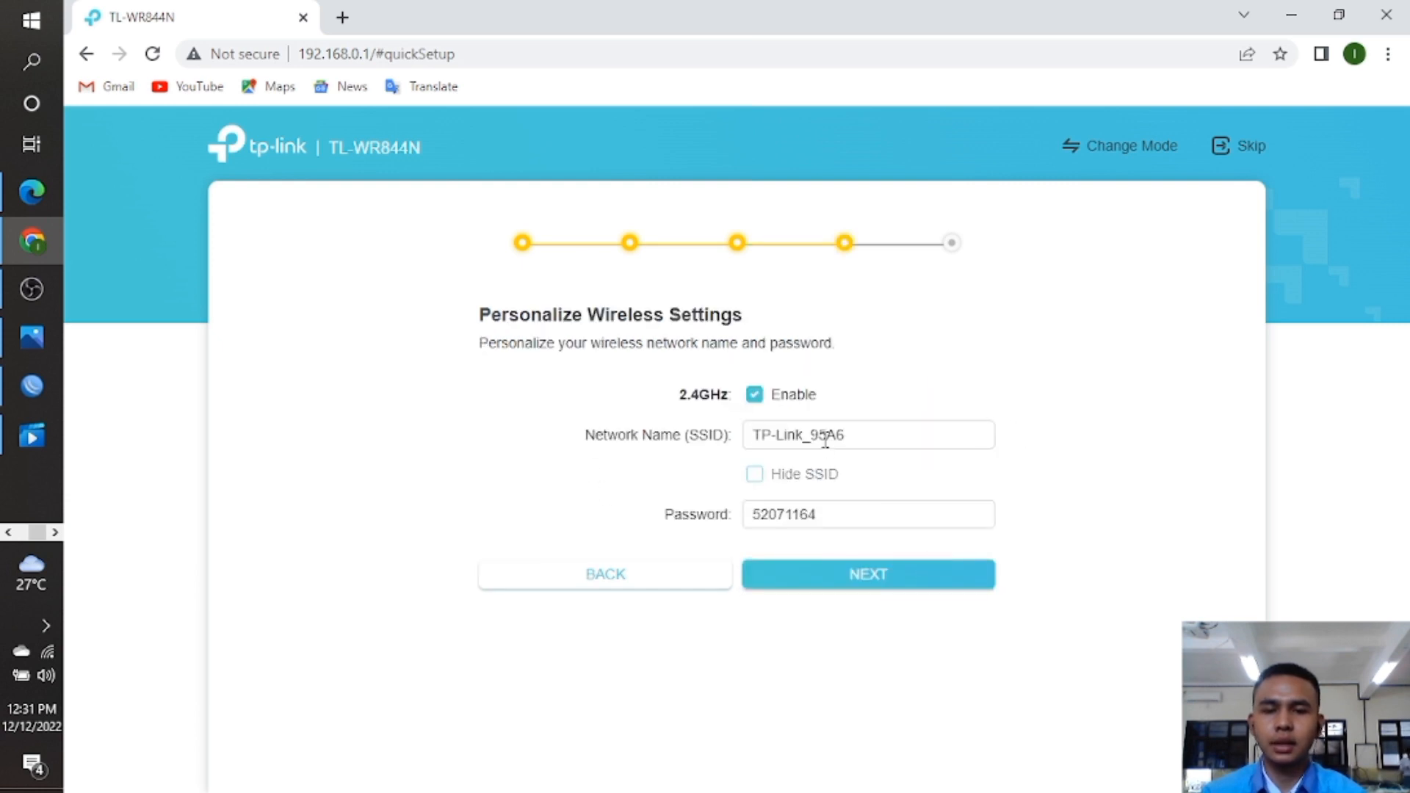
Replace the default 2.4GHz network name with a new SSID.
left_click(866, 438)
key("BackSpace")
key("BackSpace")
key("BackSpace")
key("BackSpace")
key("BackSpace")
key("BackSpace")
key("BackSpace")
key("BackSpace")
key("BackSpace")
key("BackSpace")
key("BackSpace")
key("BackSpace")
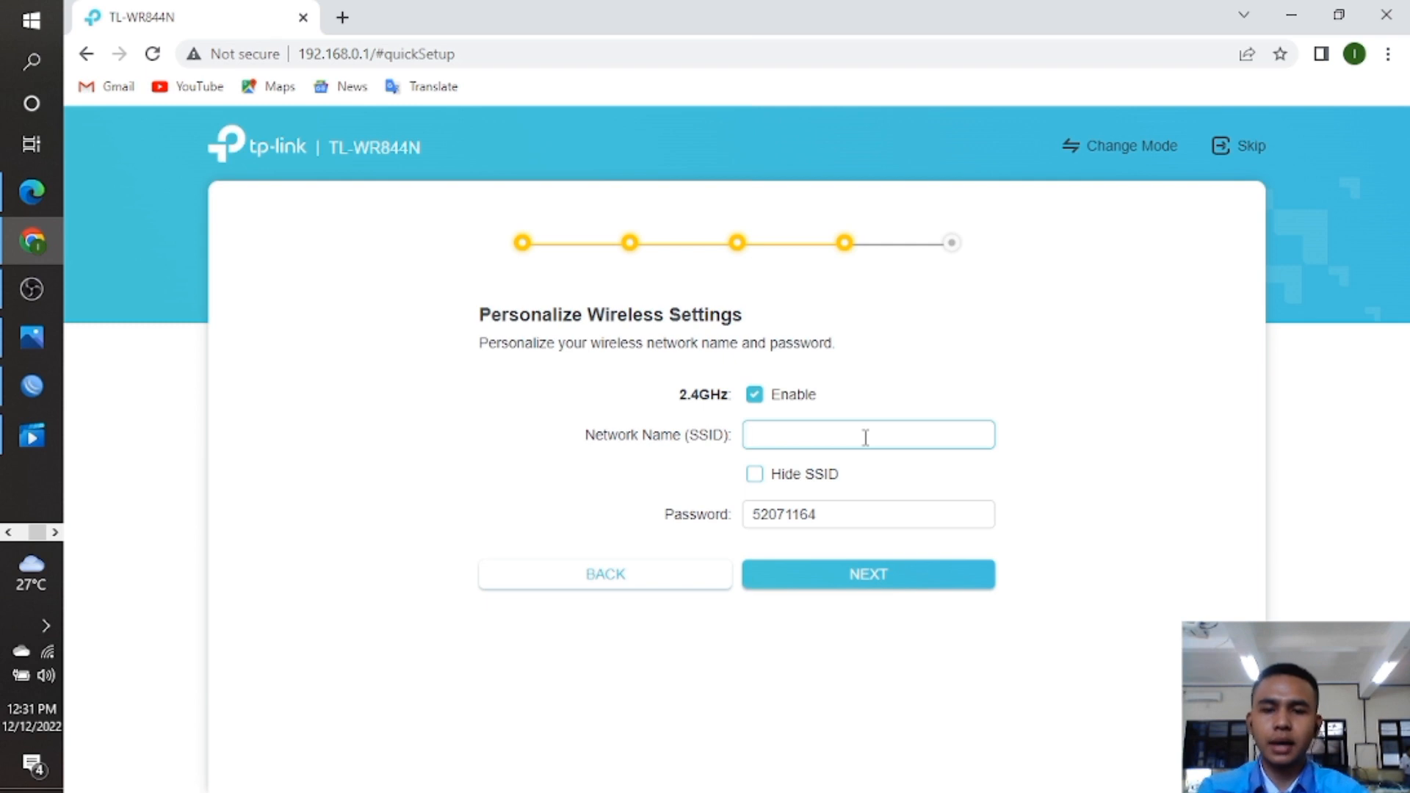
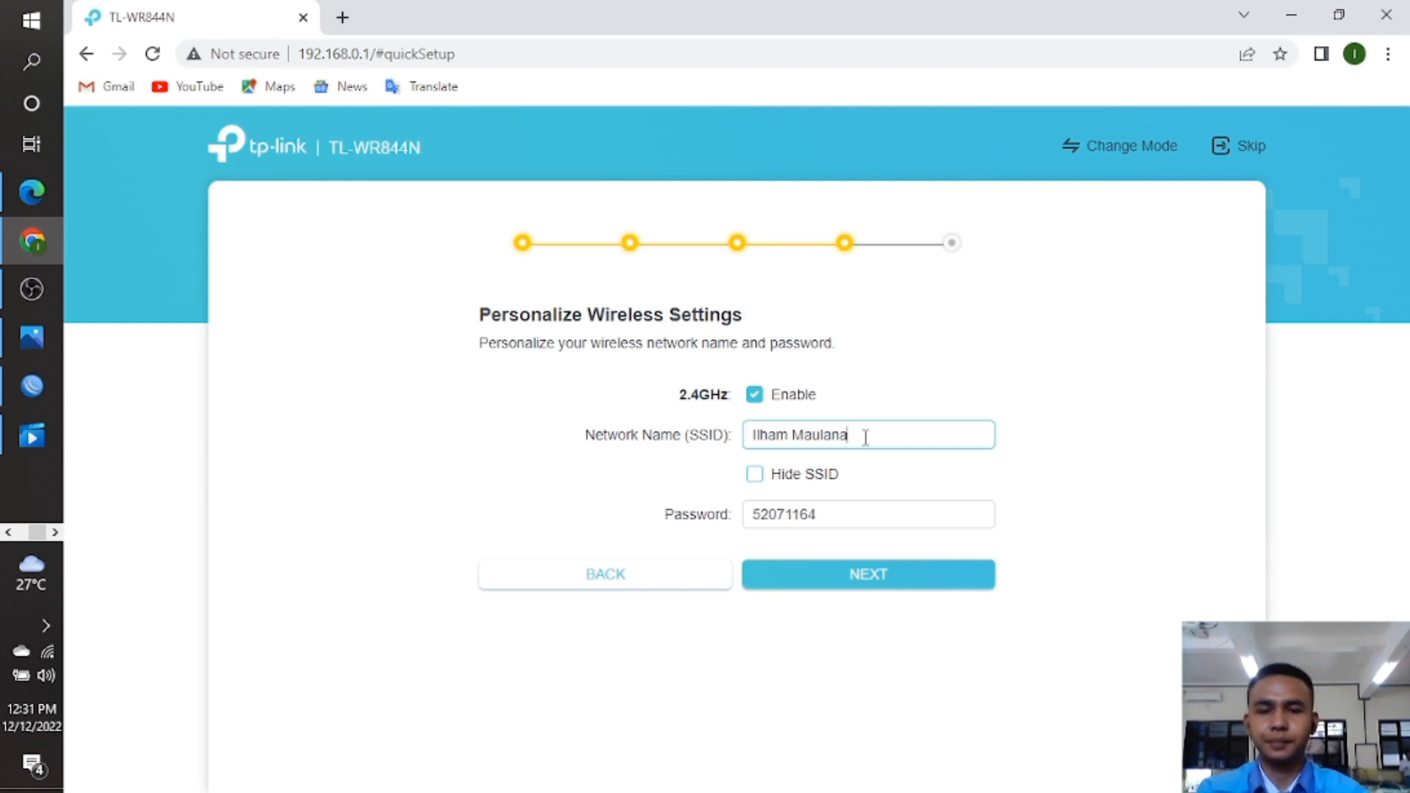
Set a new wireless password and apply the confirmed settings.
left_click(849, 502)
key("BackSpace")
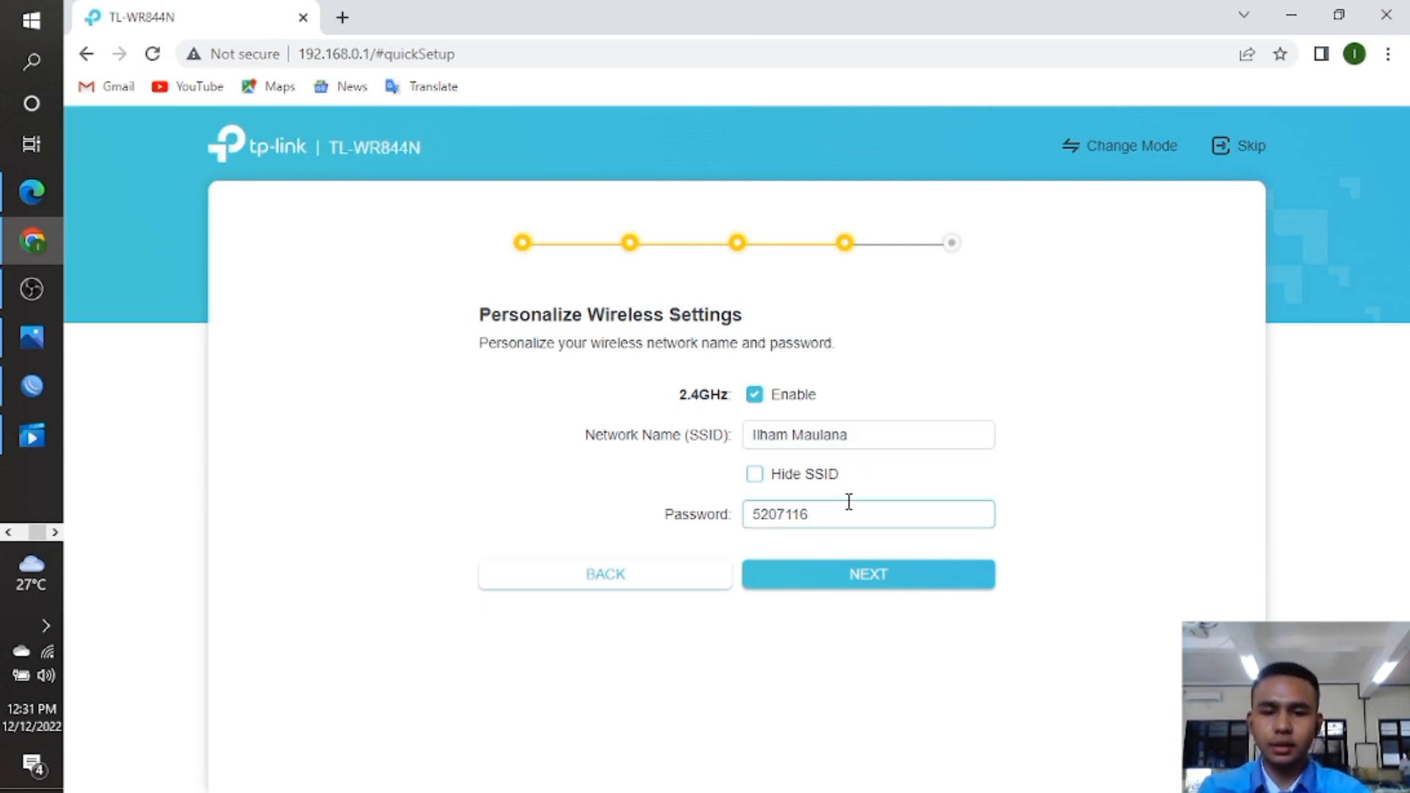
key("BackSpace")
key("BackSpace")
key("BackSpace")
key("BackSpace")
key("BackSpace")
key("BackSpace")
key("BackSpace")
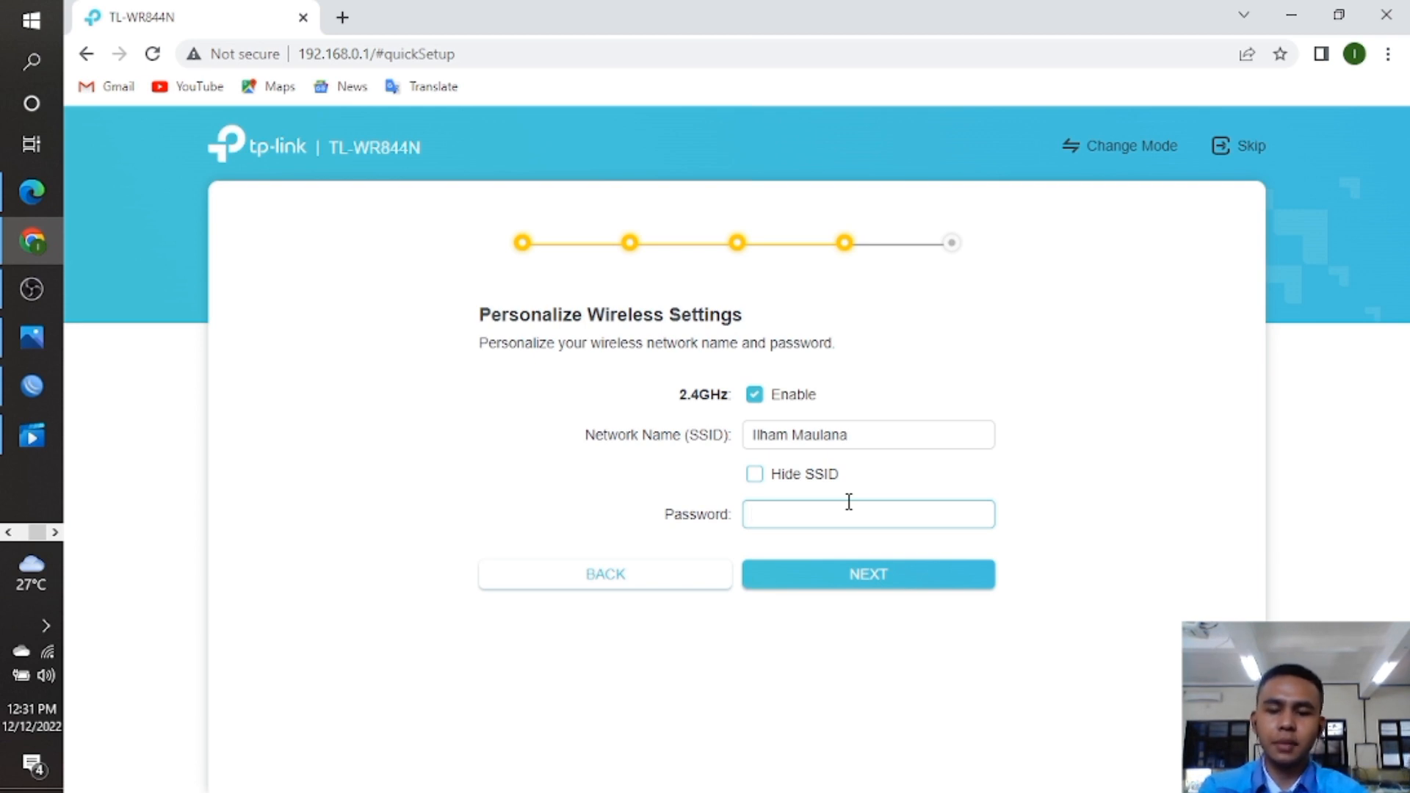
type("sija1234")
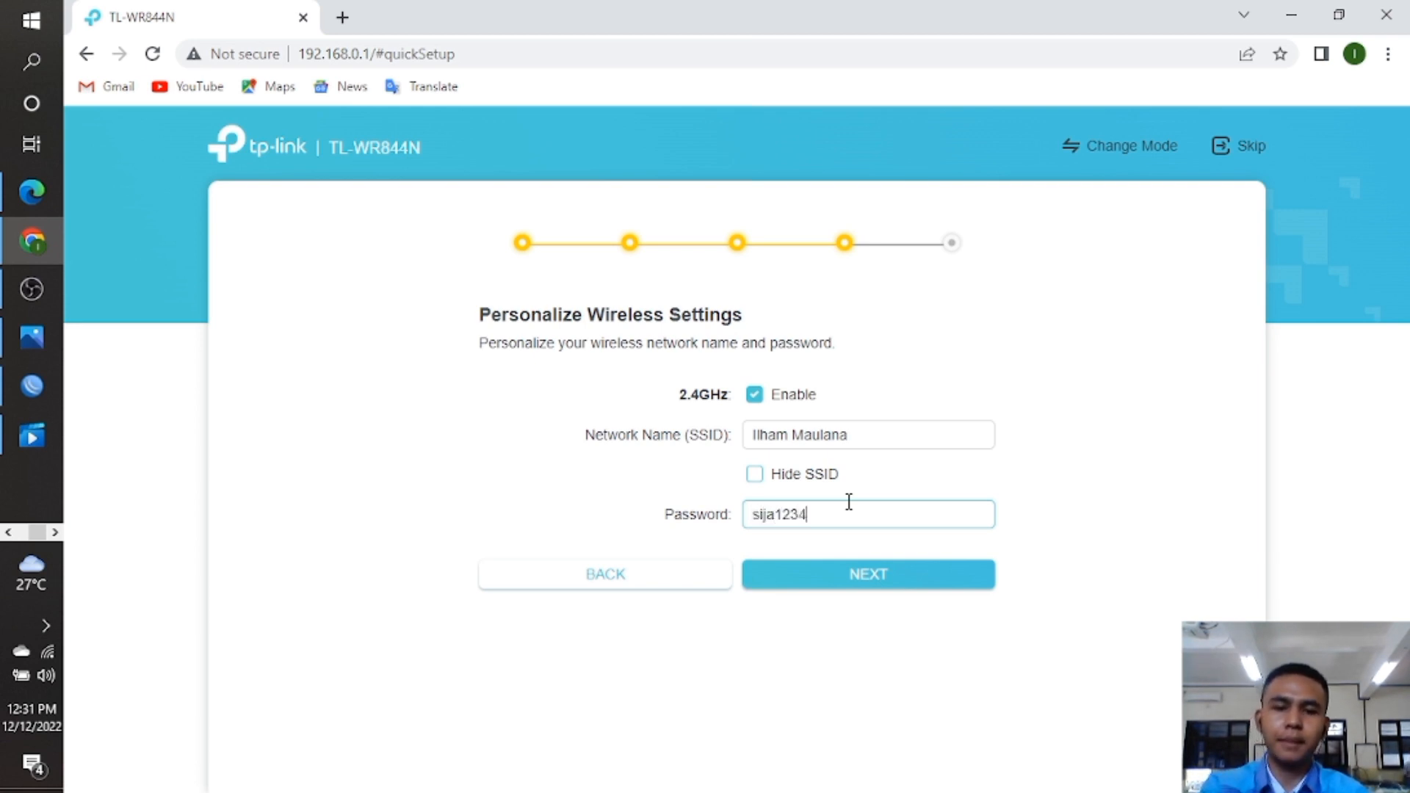
left_click(854, 580)
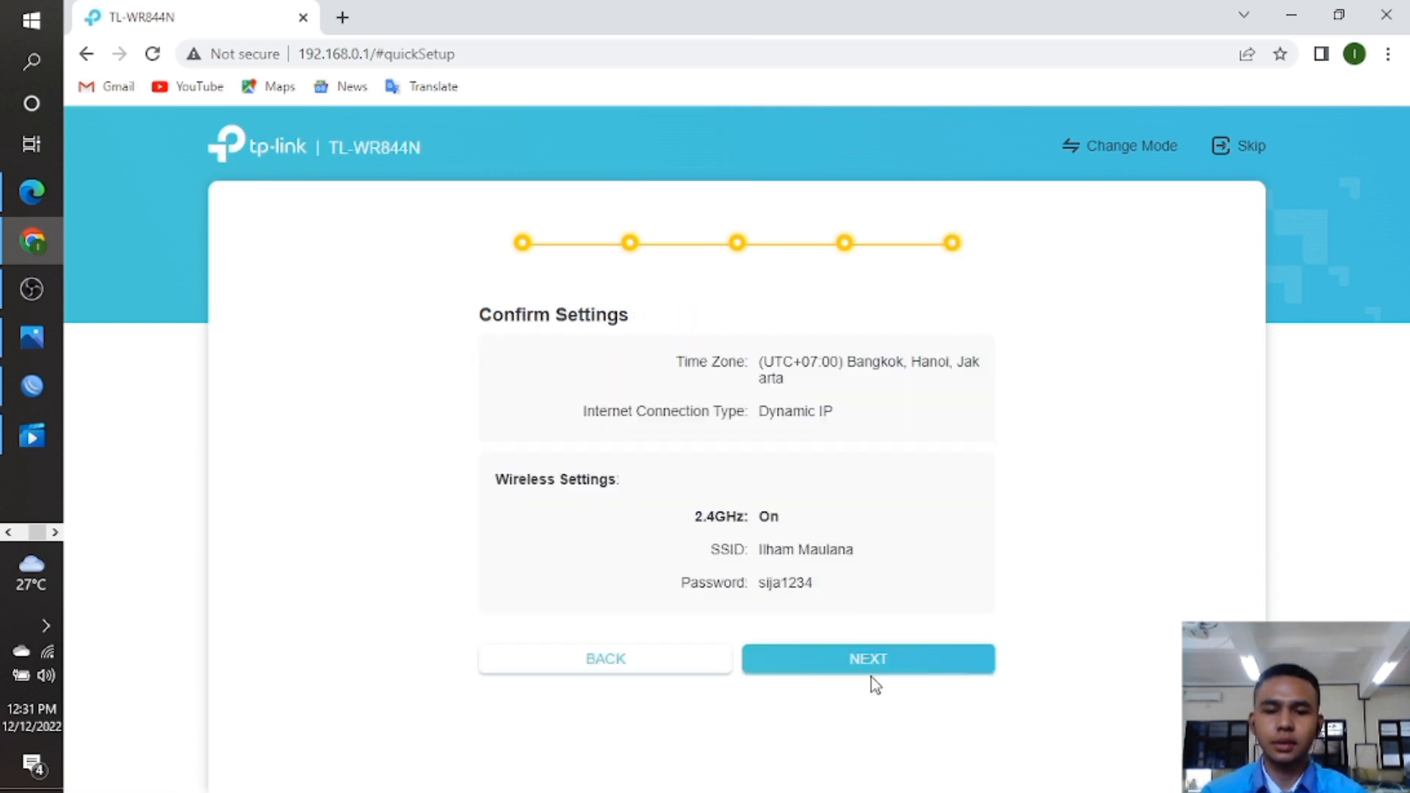
left_click(877, 666)
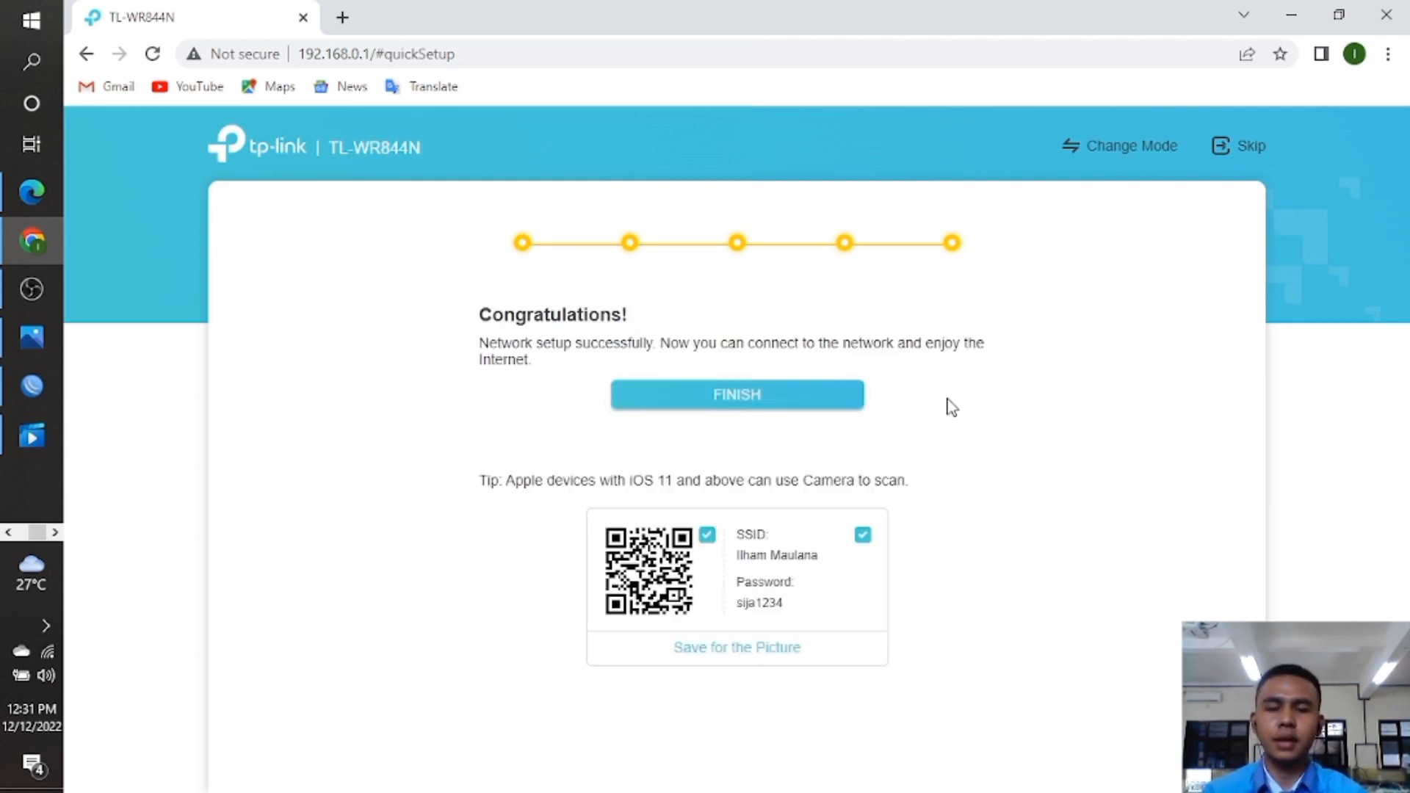
Finish the TP-Link TL-WR844N quick setup to reach the Network Map, then bring up the Wi-Fi list.
left_click(747, 406)
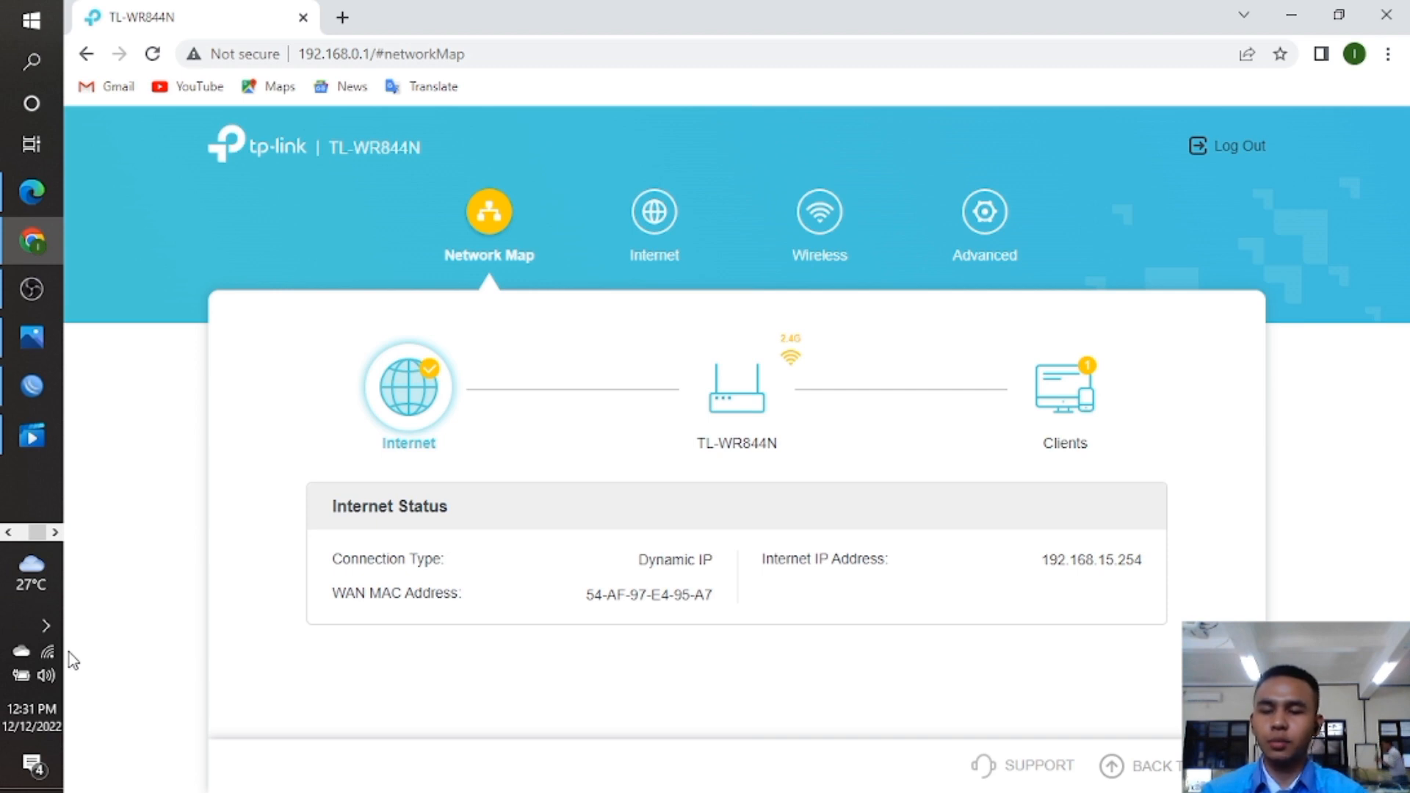
left_click(43, 651)
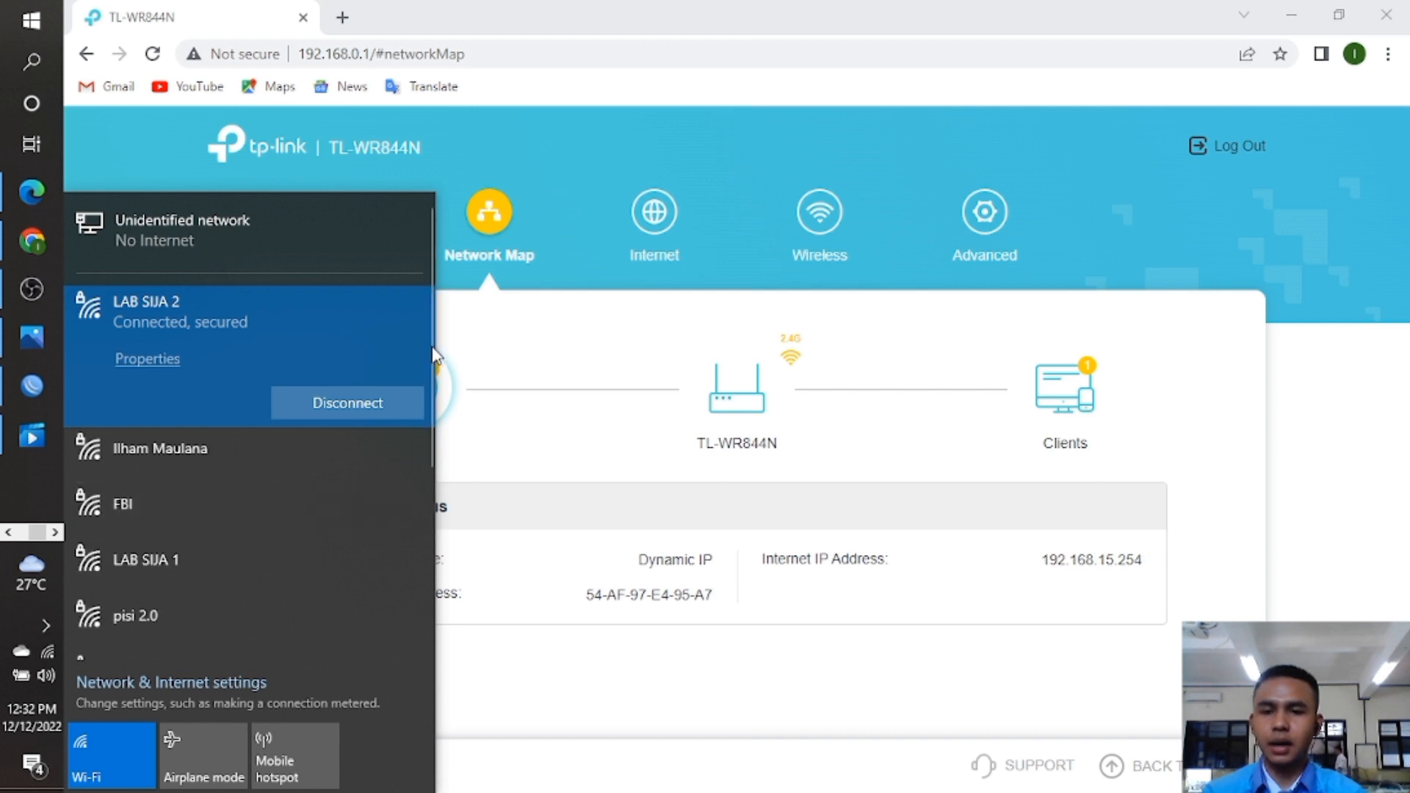
Connect the laptop to the newly created wireless network so the MikroTik hotspot login at 192.168.15.1 appears.
left_click_drag(430, 347, 425, 412)
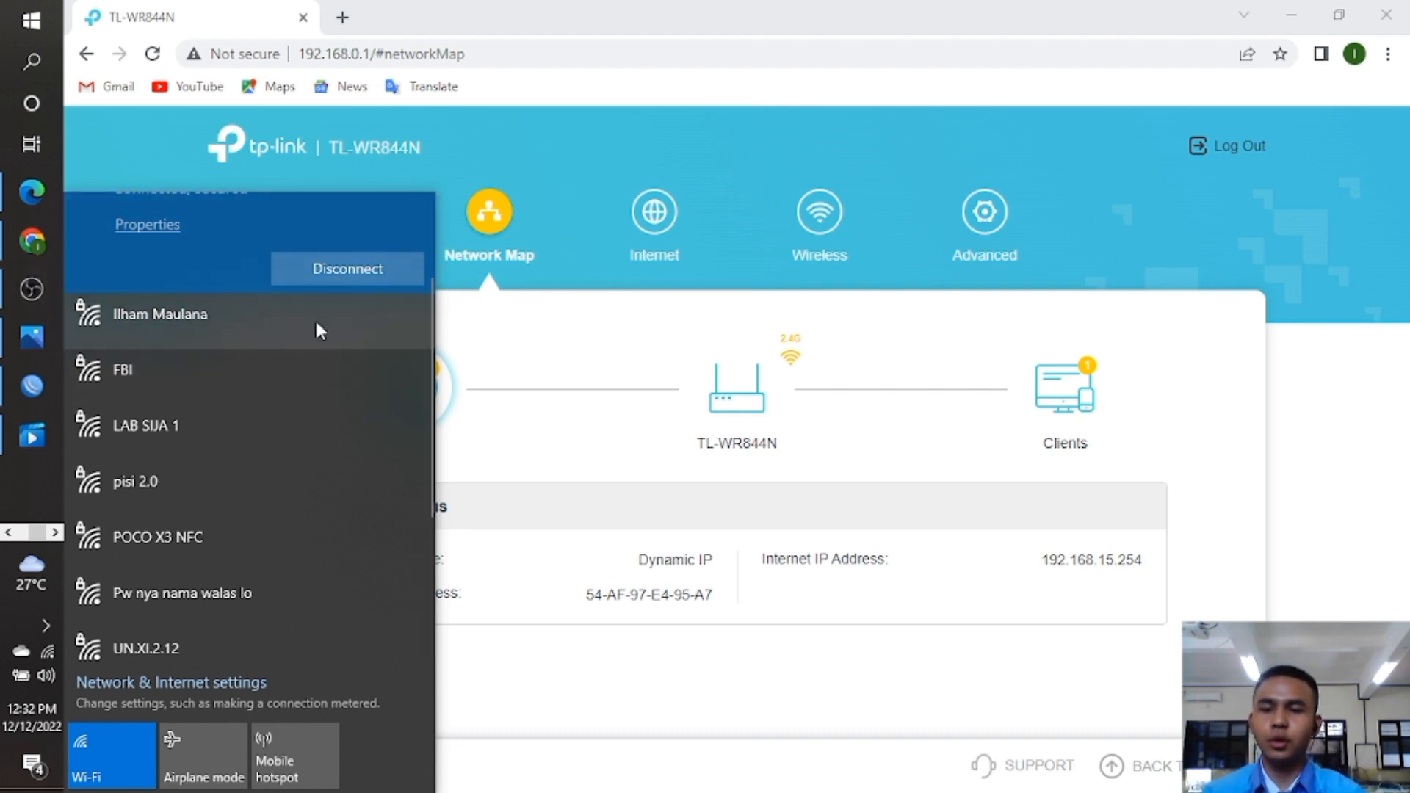
left_click(266, 317)
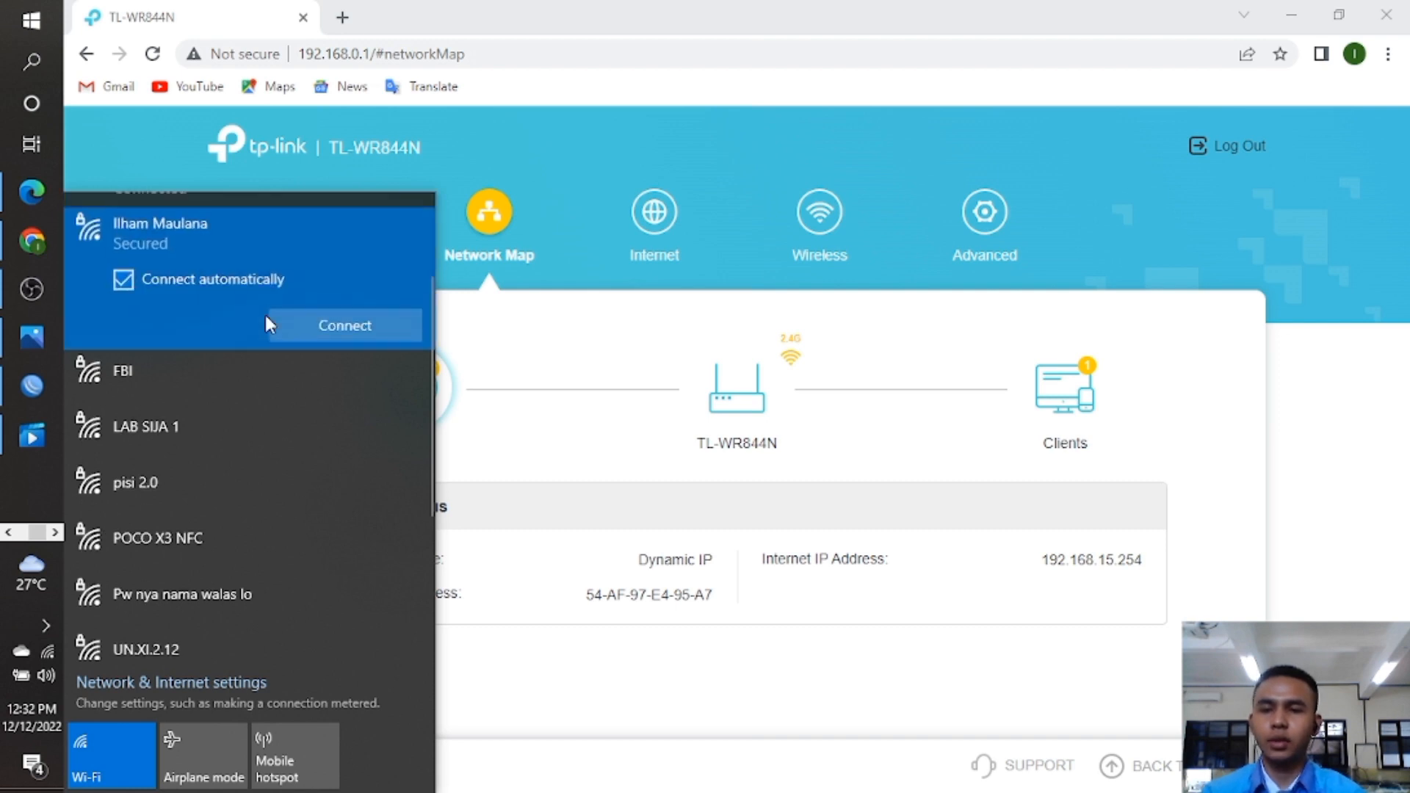
left_click(337, 324)
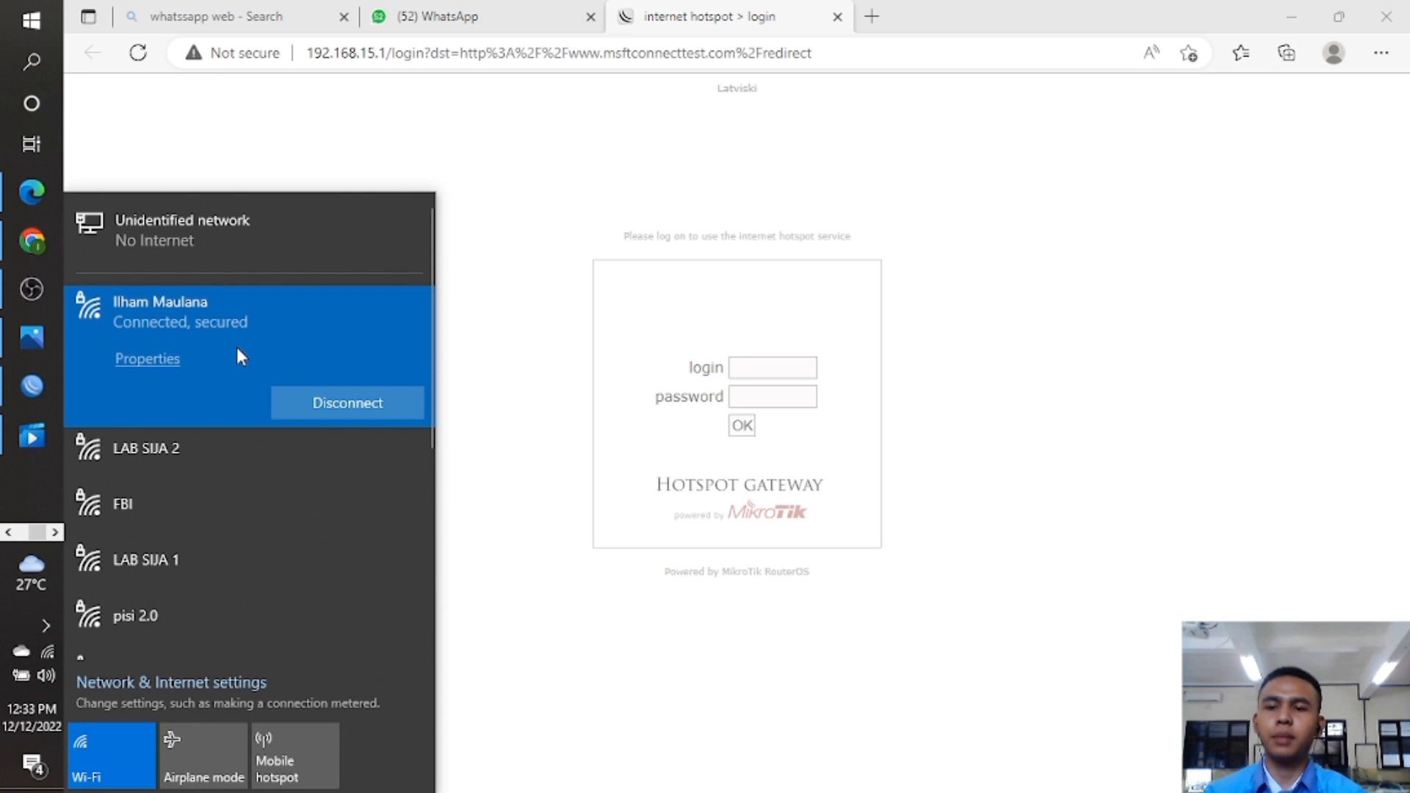
Dismiss the Wi-Fi list and bring the WinBox hAP lite session back to the front.
scroll(38, 323, "up", 3)
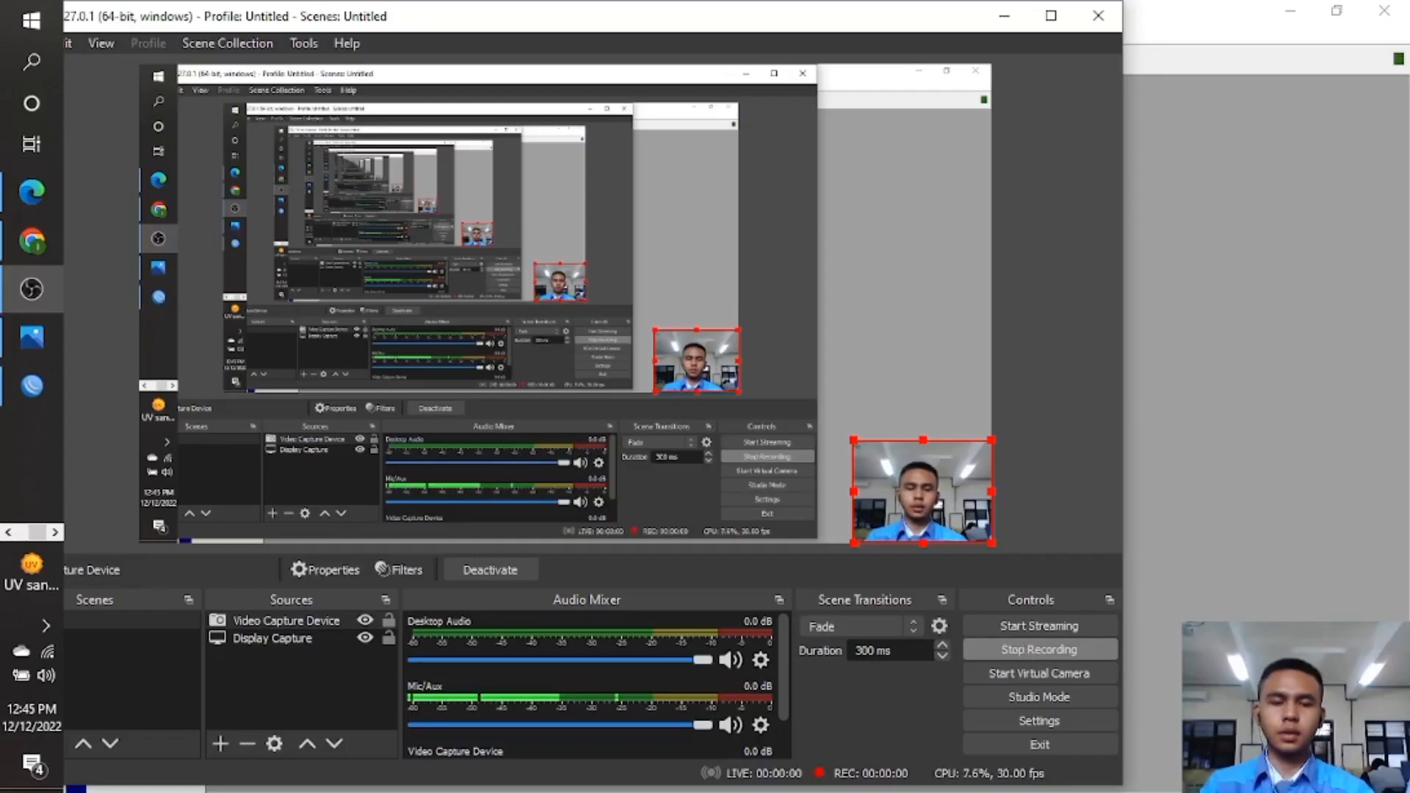
key("alt+Tab")
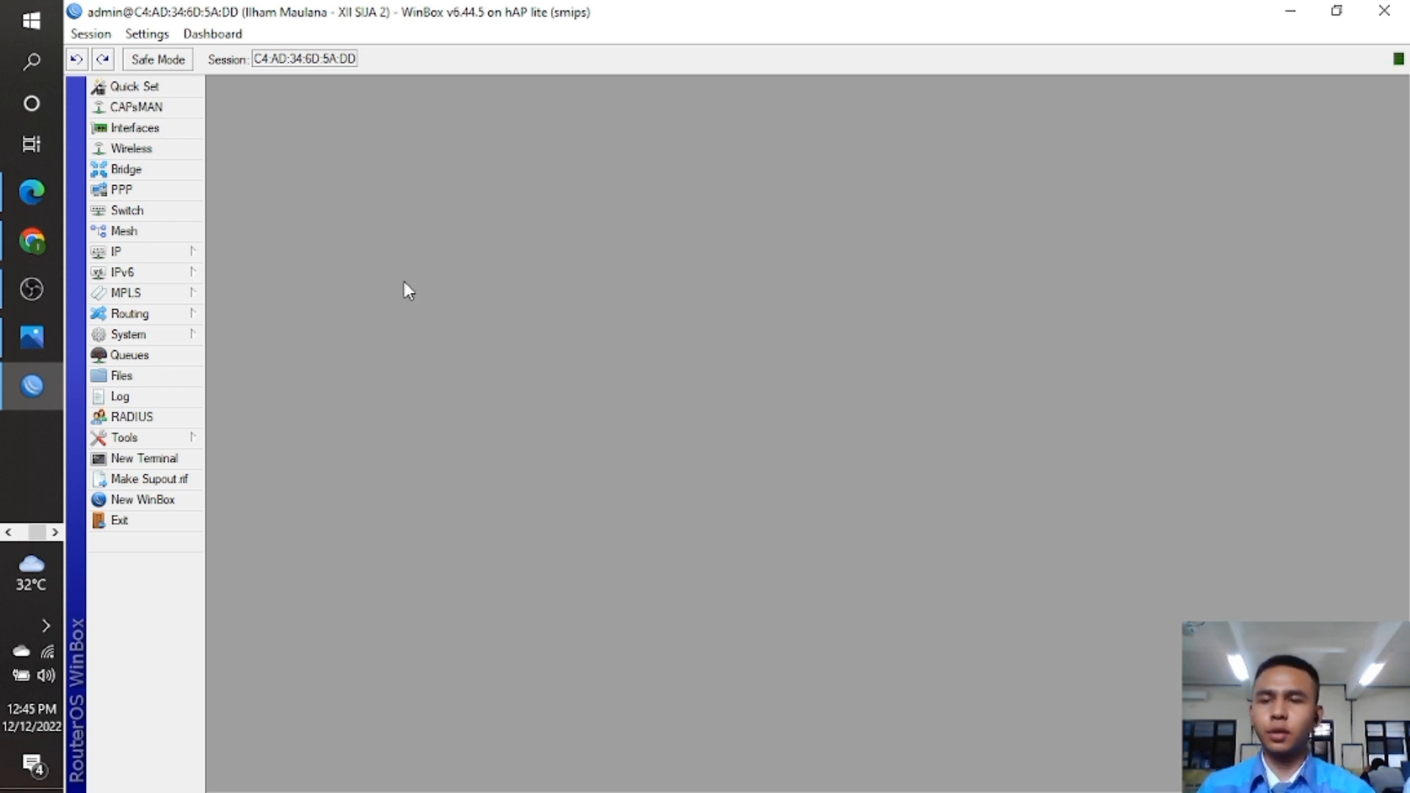
In IP > Hotspot, copy the connected host's MAC address from the Hosts list.
left_click(183, 253)
left_click(339, 439)
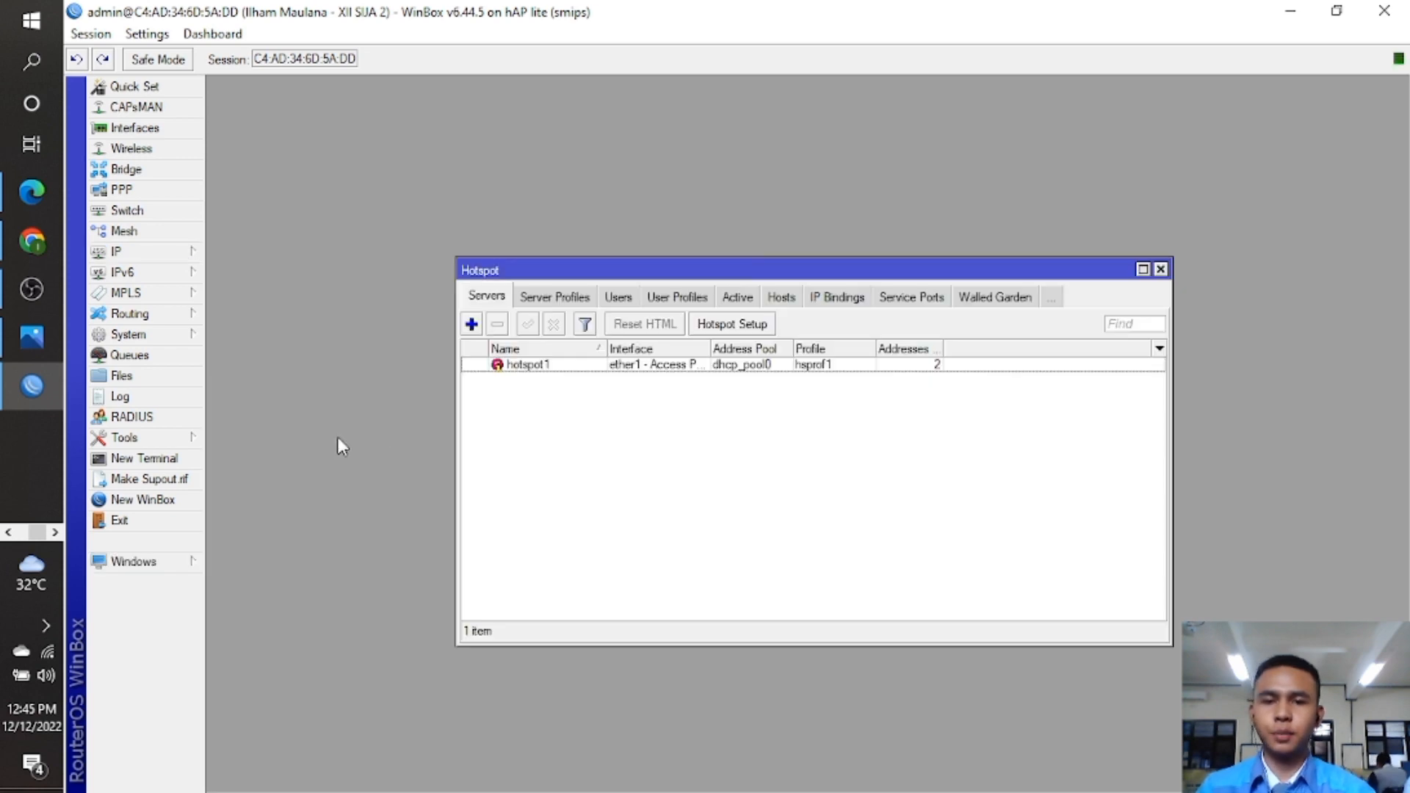
left_click(836, 299)
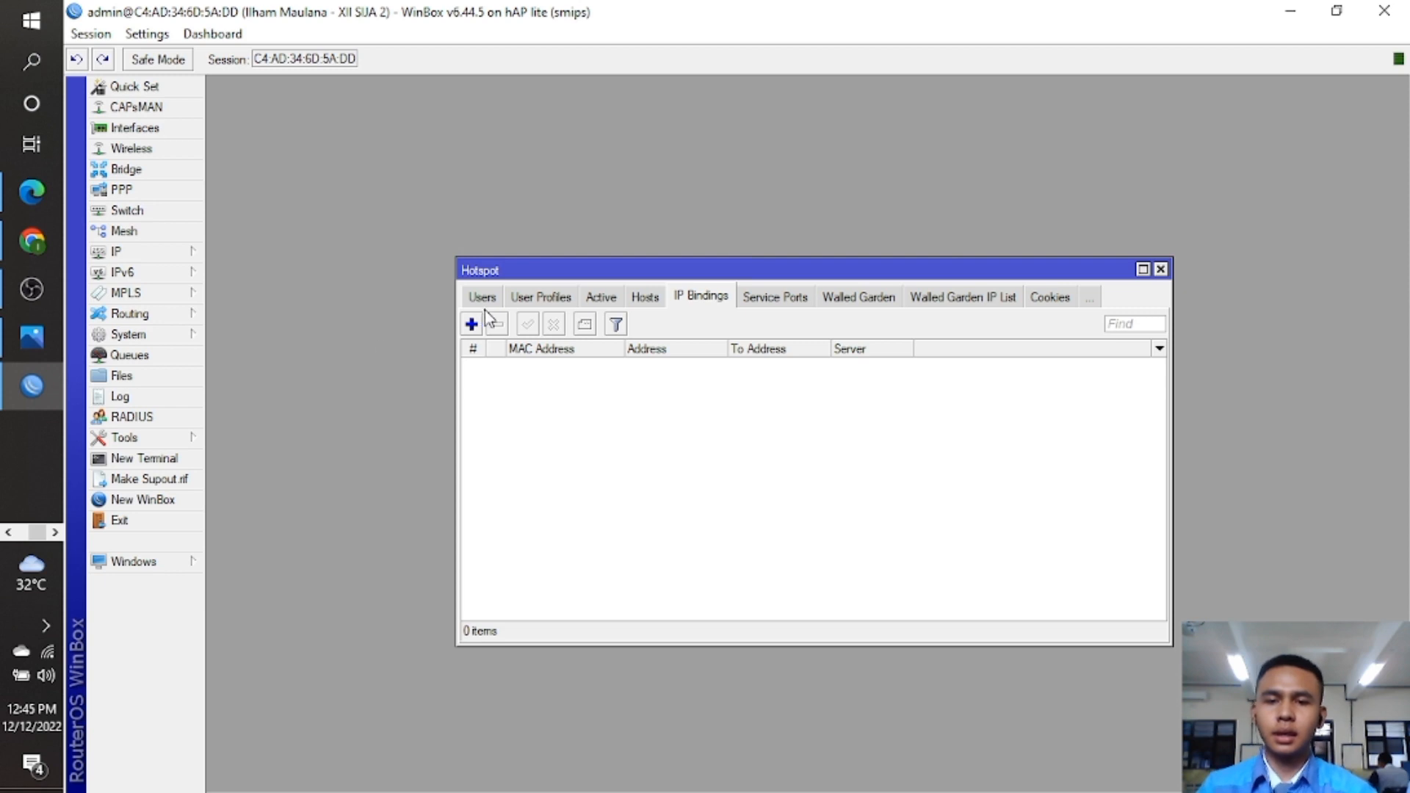
left_click(472, 324)
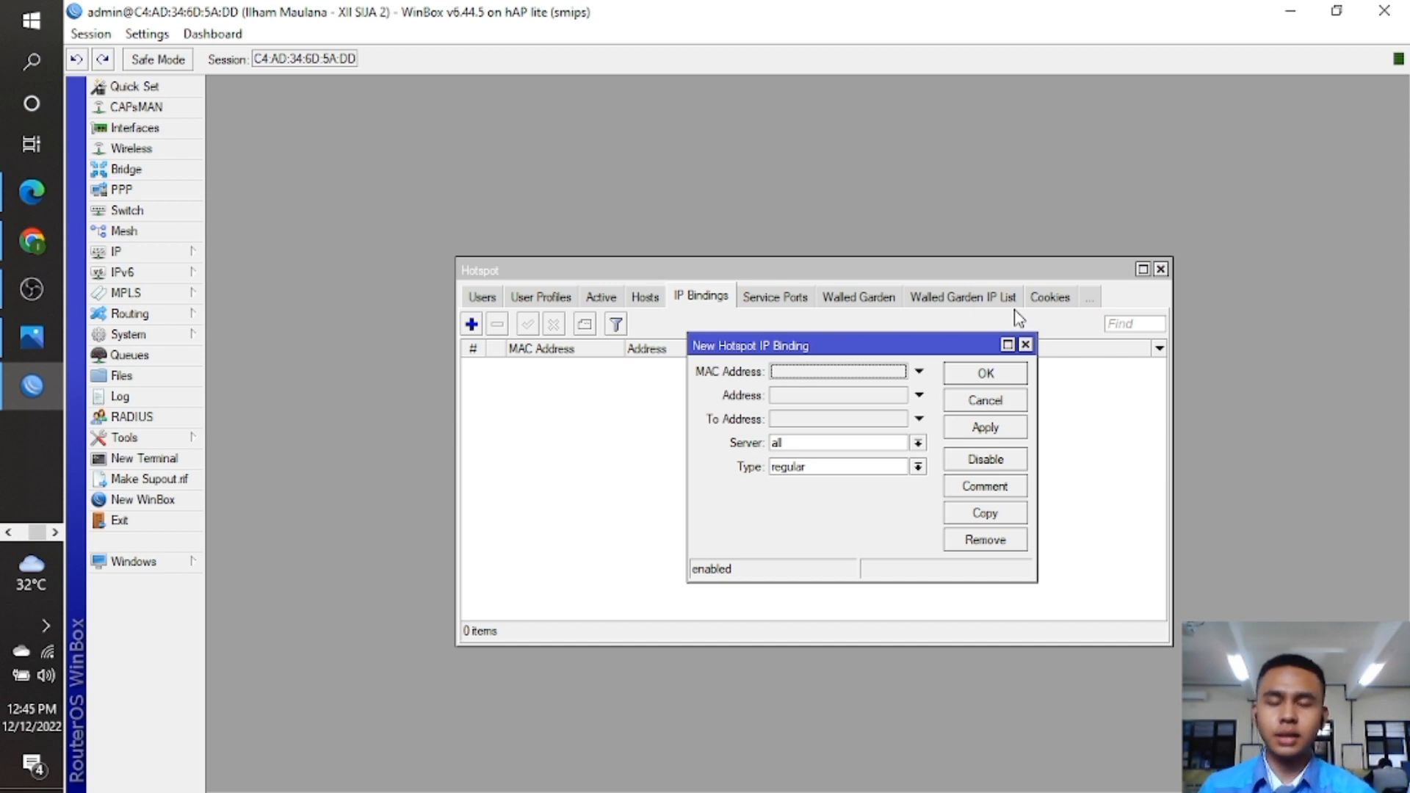
left_click(1025, 344)
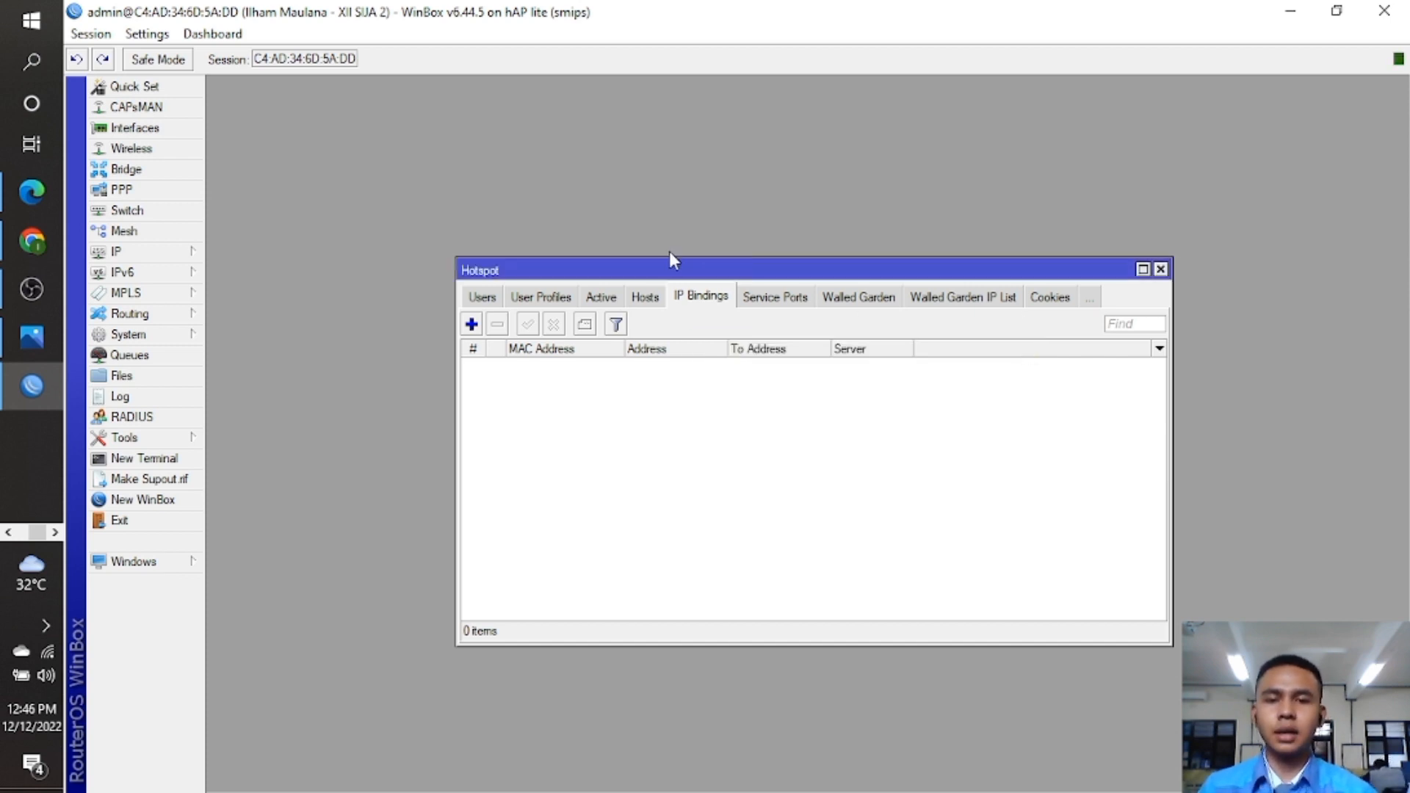
left_click(641, 298)
double_click(576, 367)
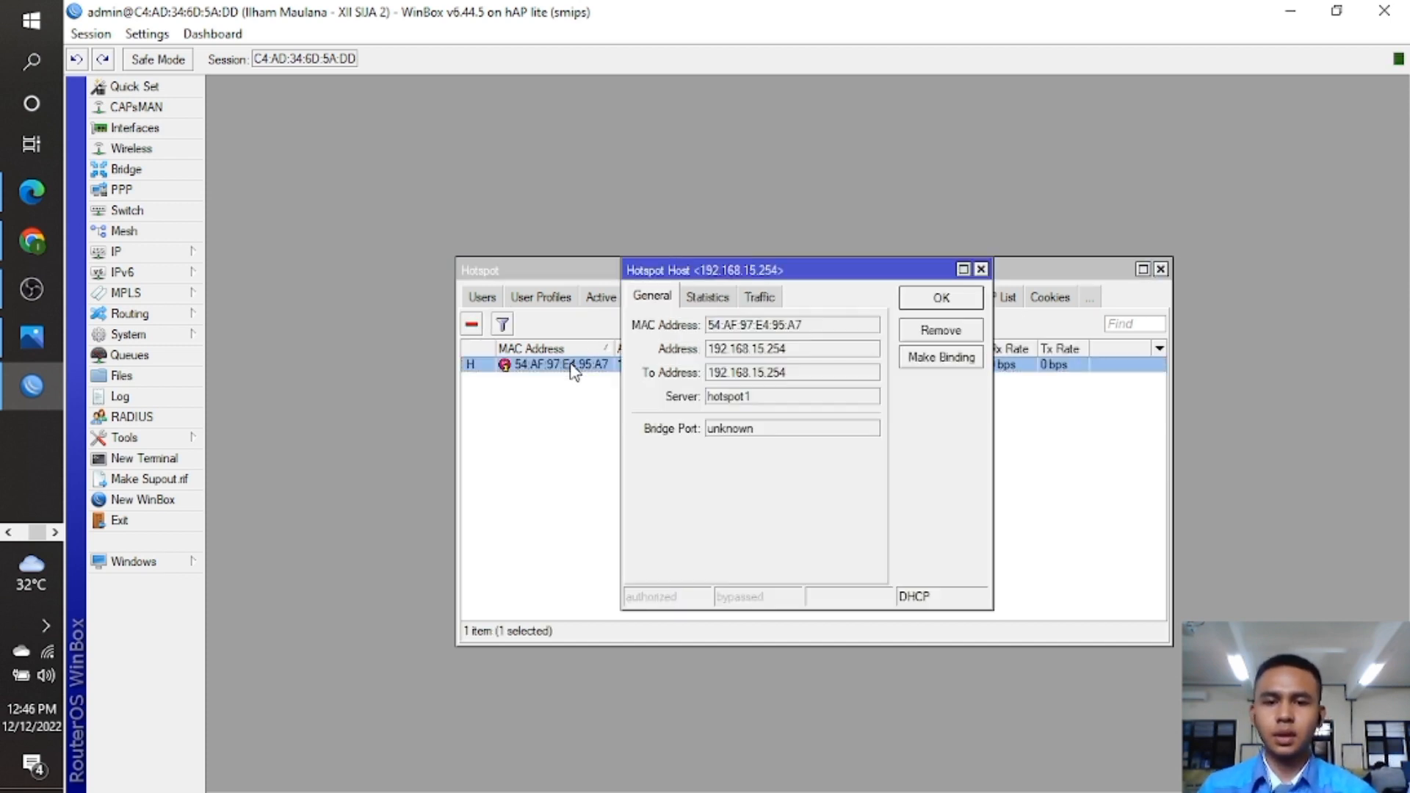
double_click(804, 324)
key("ctrl+c")
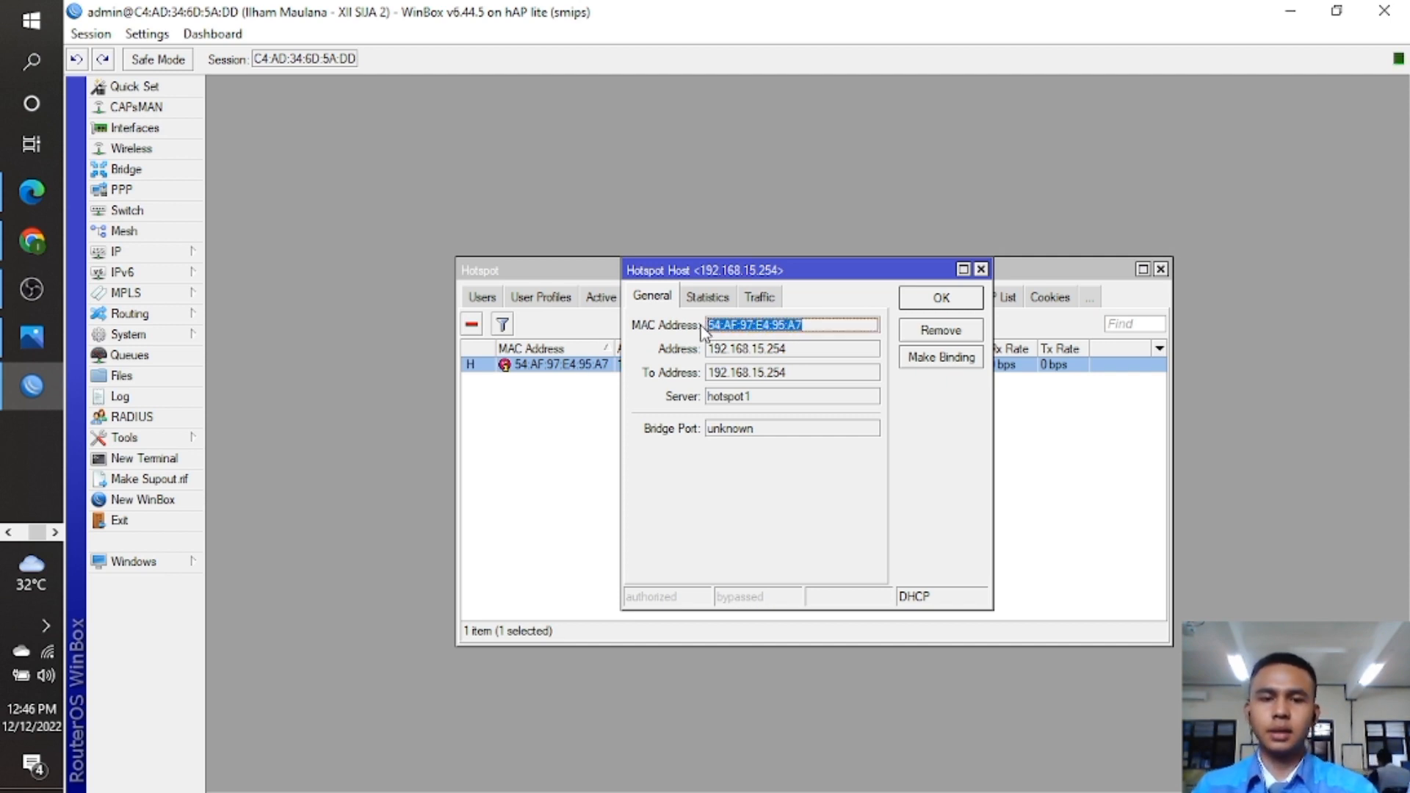
left_click(932, 297)
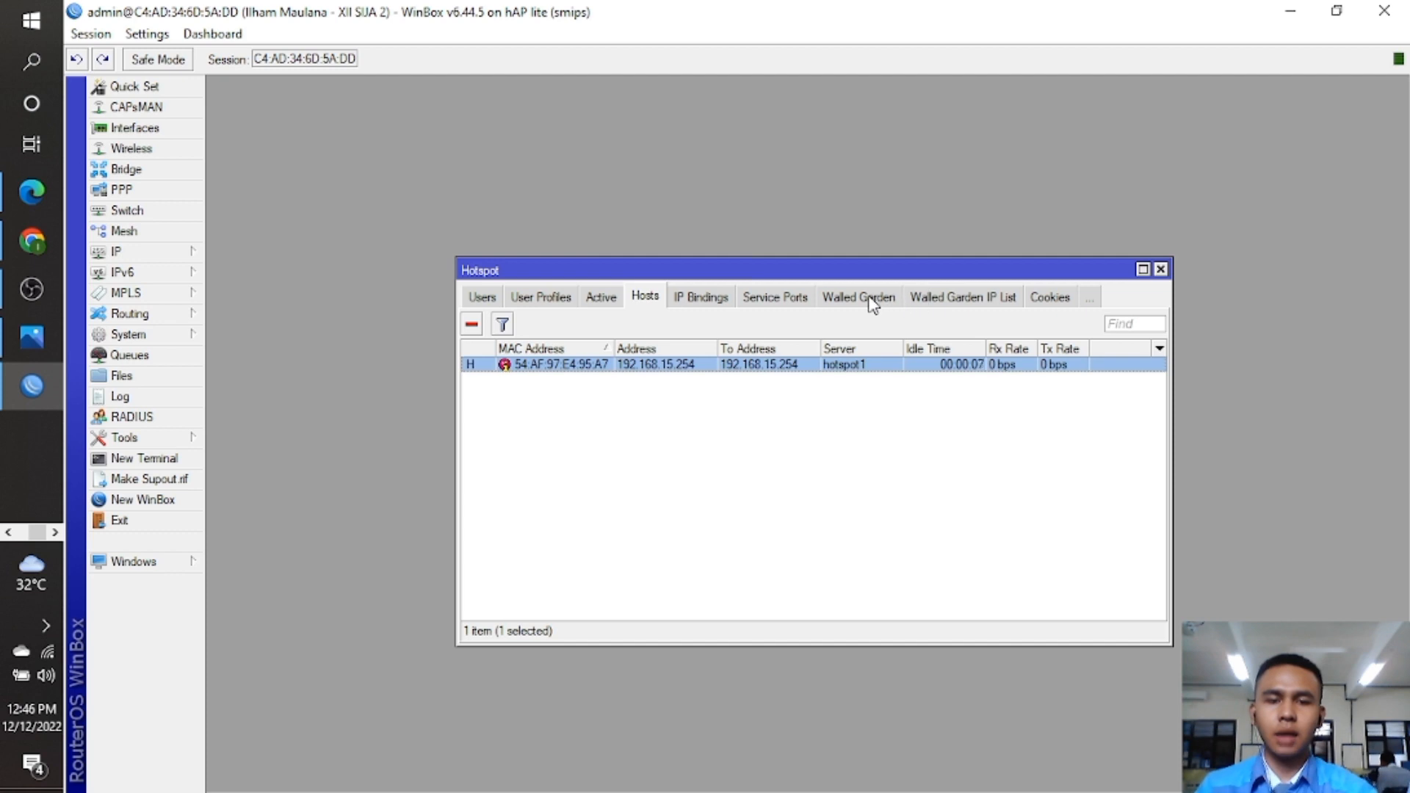
Add a bypassed IP binding for MAC 54:AF:97:E4:95:A7.
left_click(719, 305)
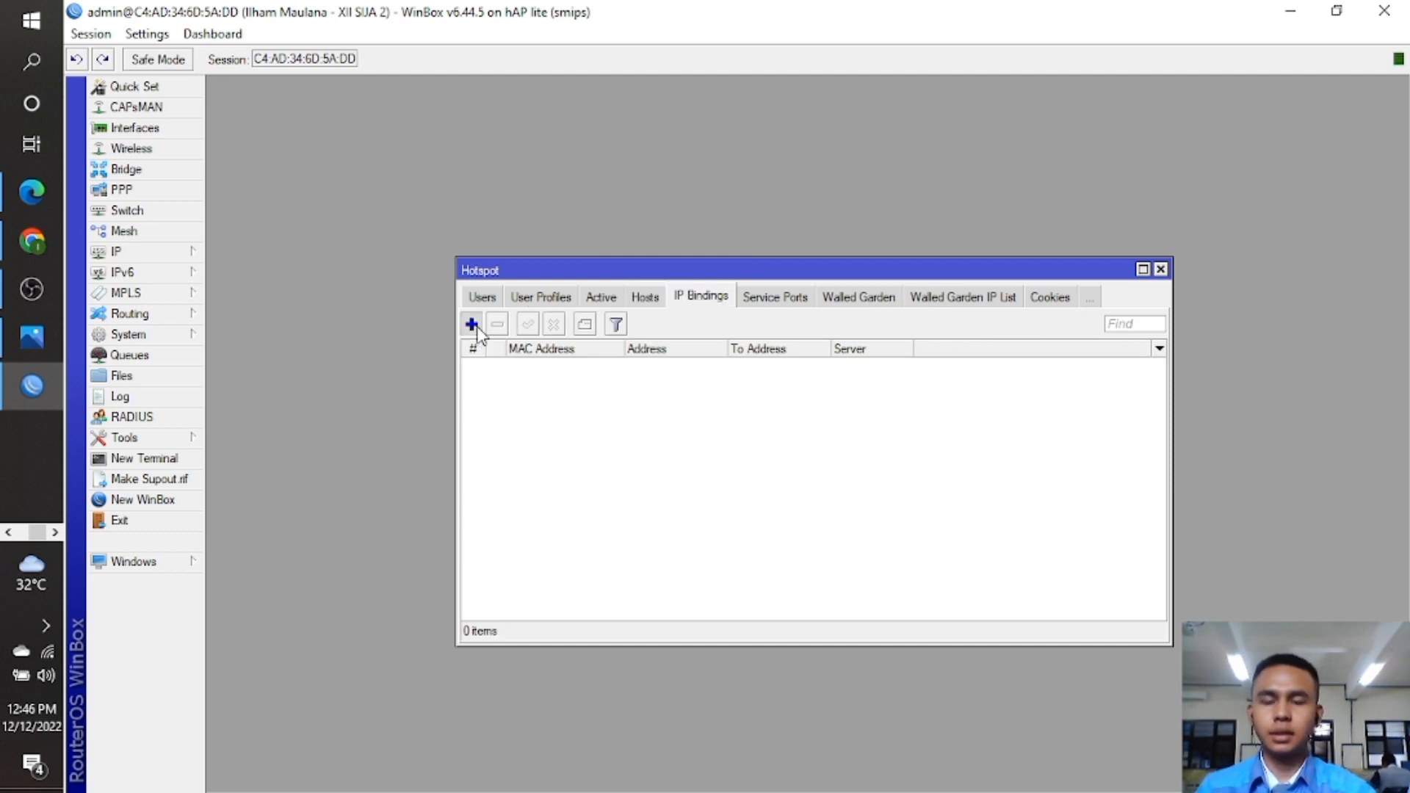
left_click(472, 324)
double_click(877, 375)
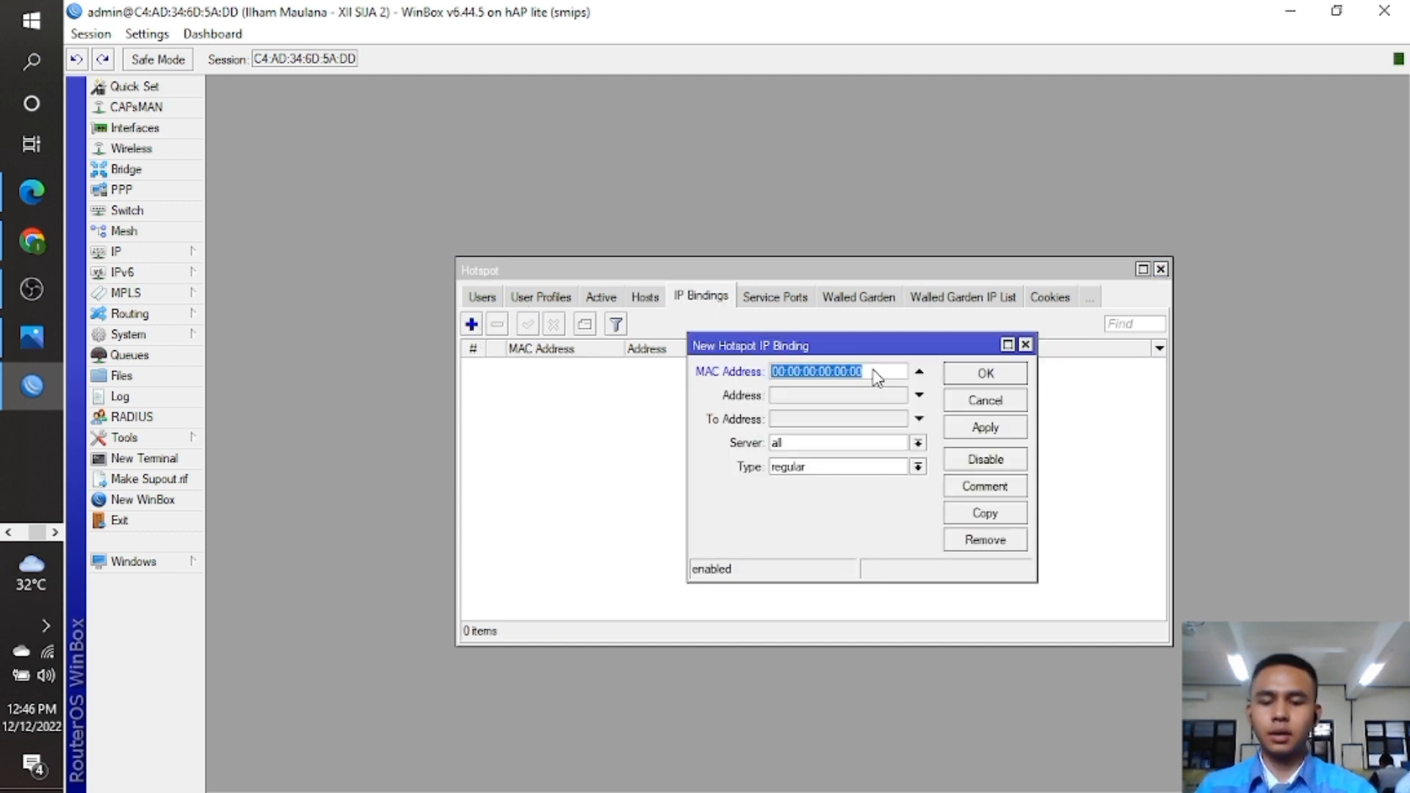
key("ctrl+v")
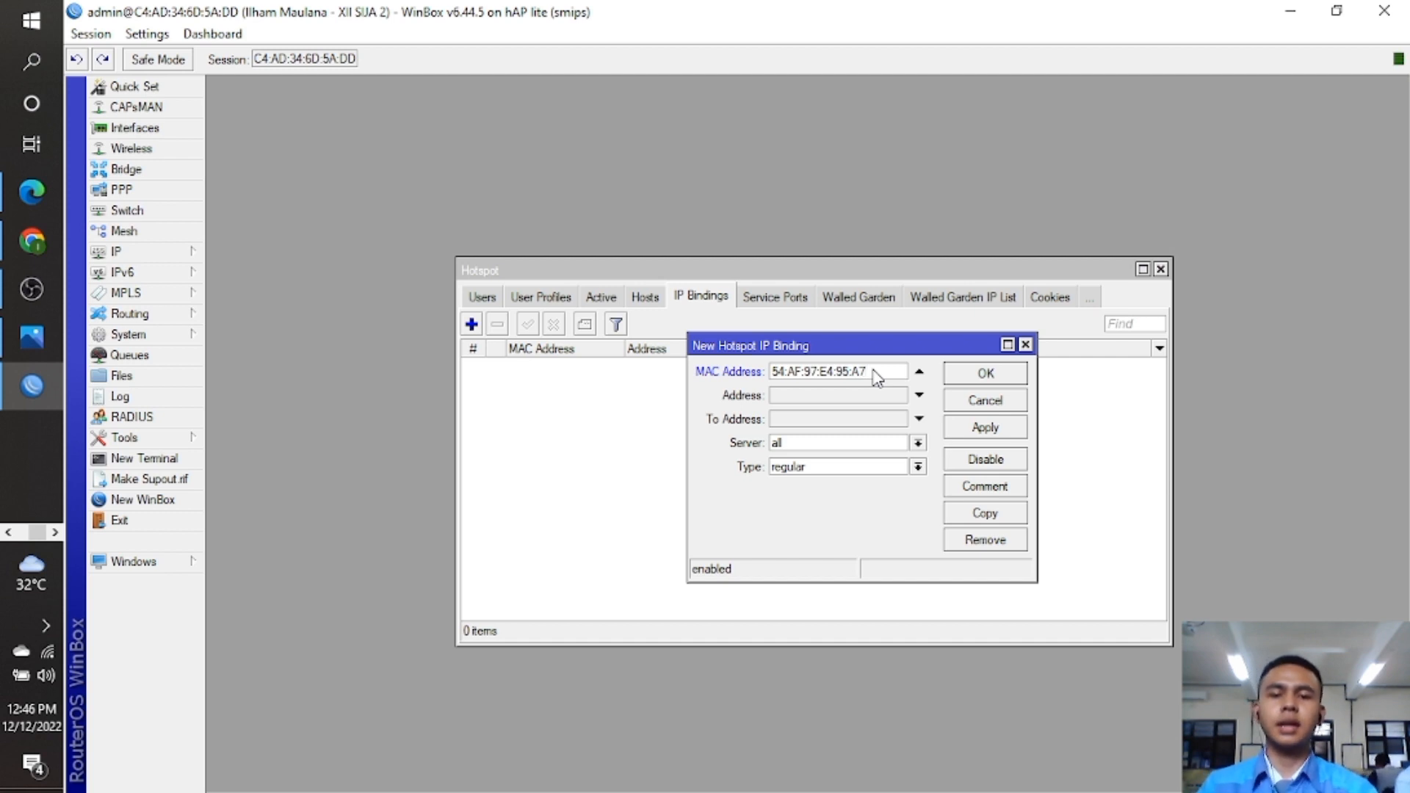
left_click(918, 467)
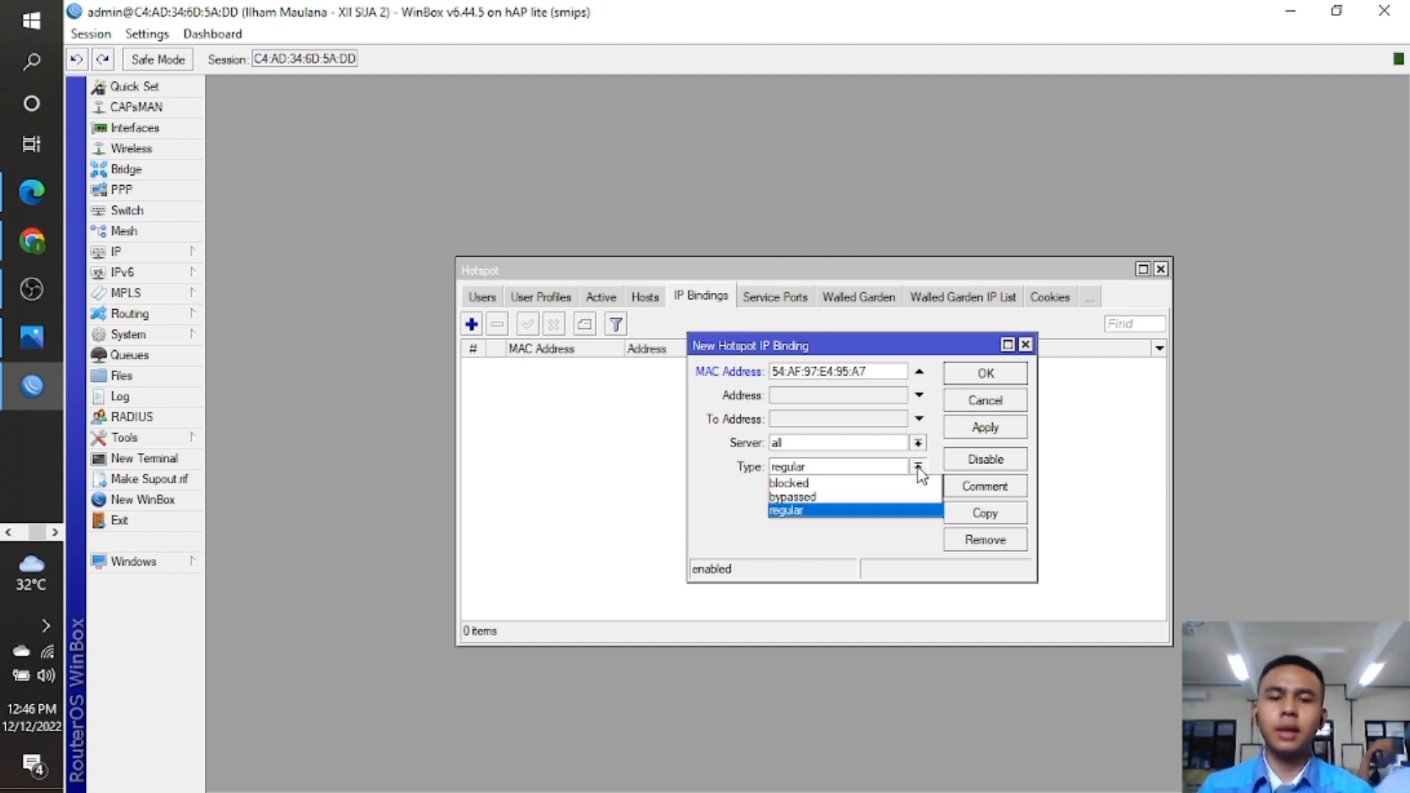
left_click(885, 497)
left_click(988, 374)
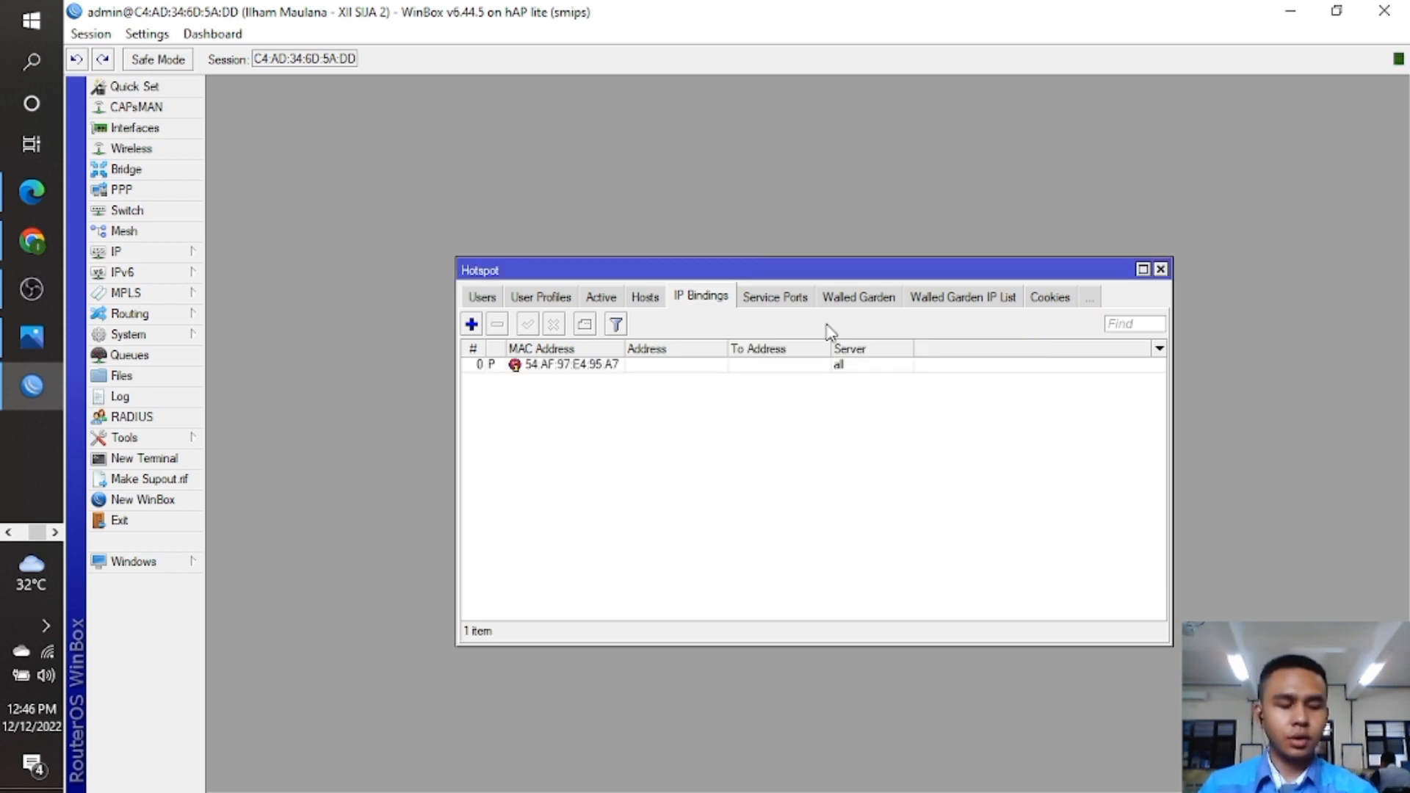
left_click(866, 297)
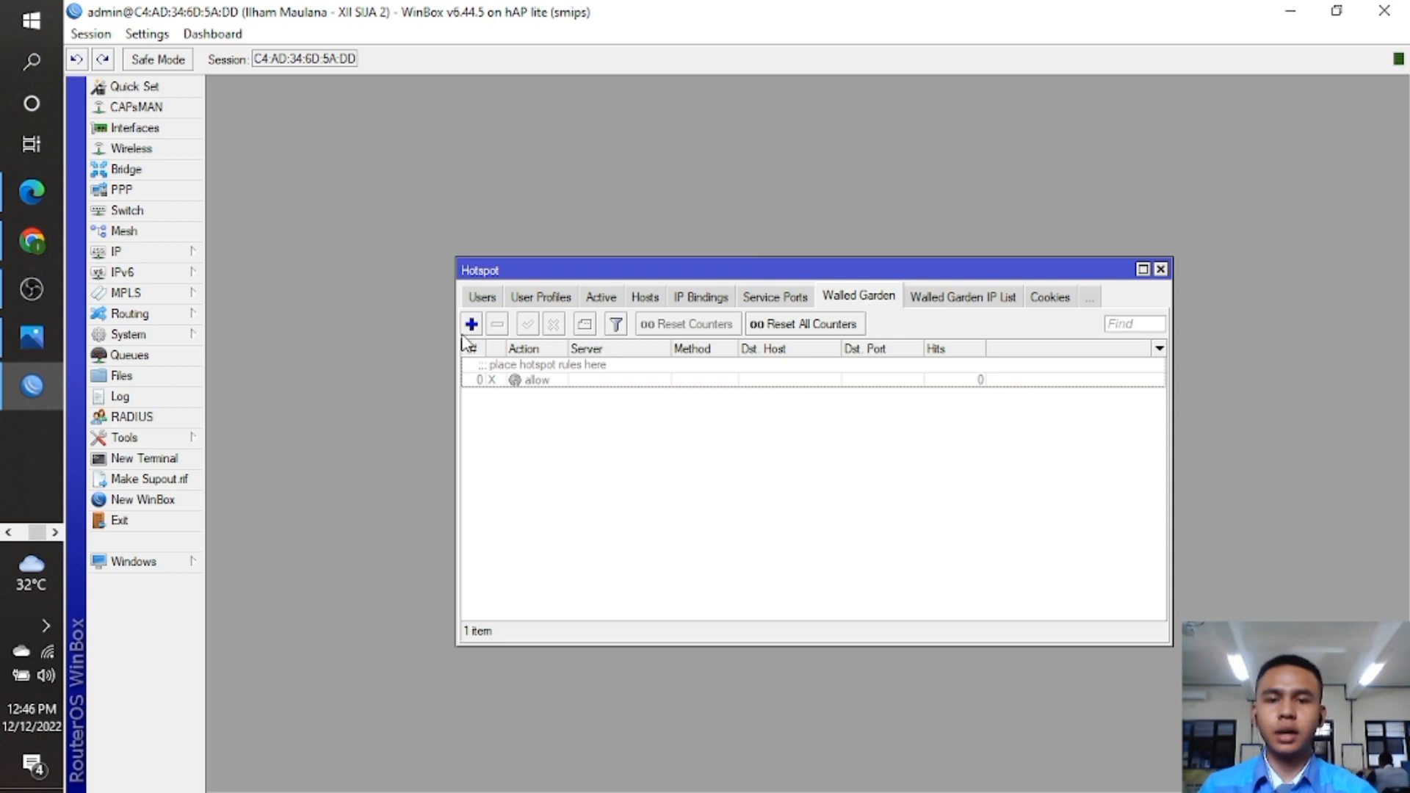
left_click(472, 325)
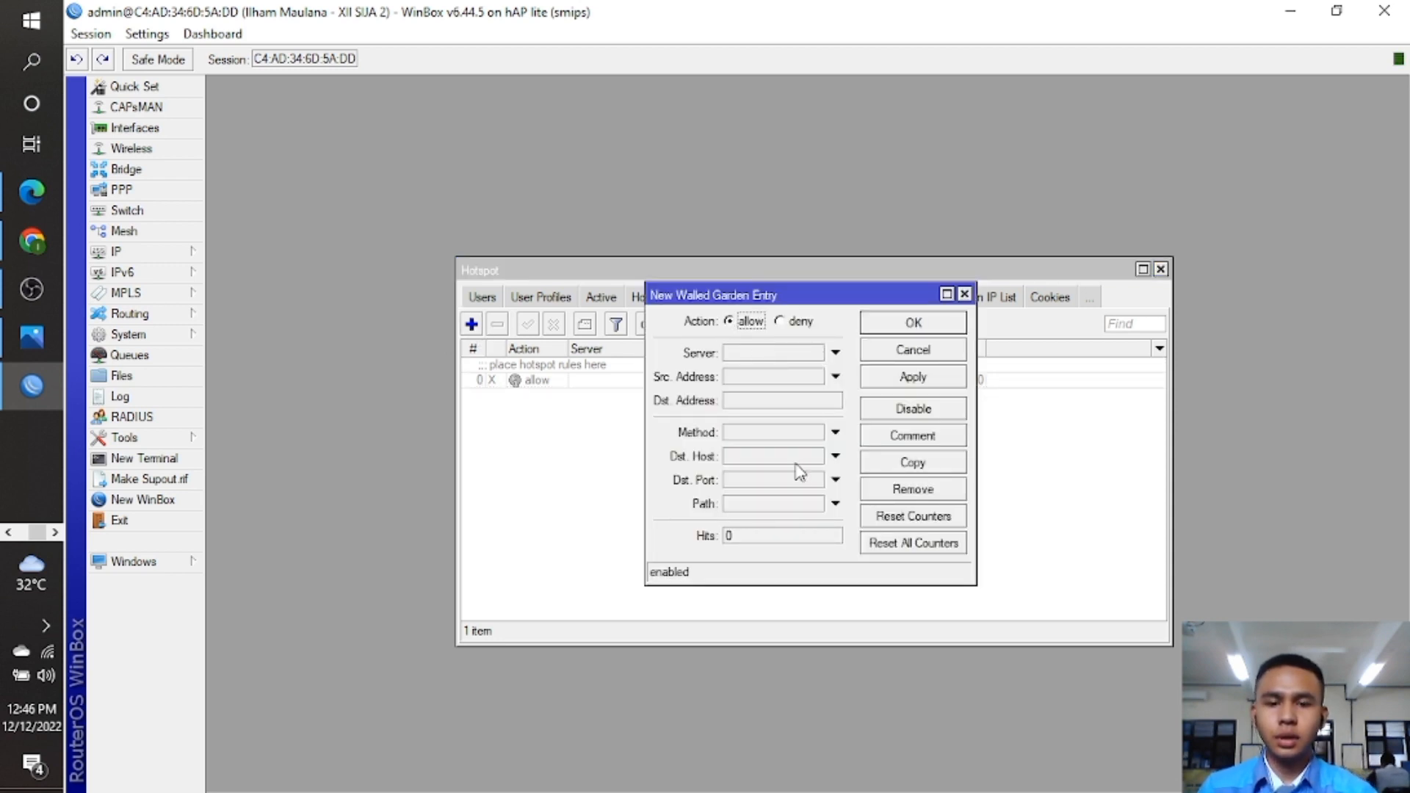
left_click(769, 481)
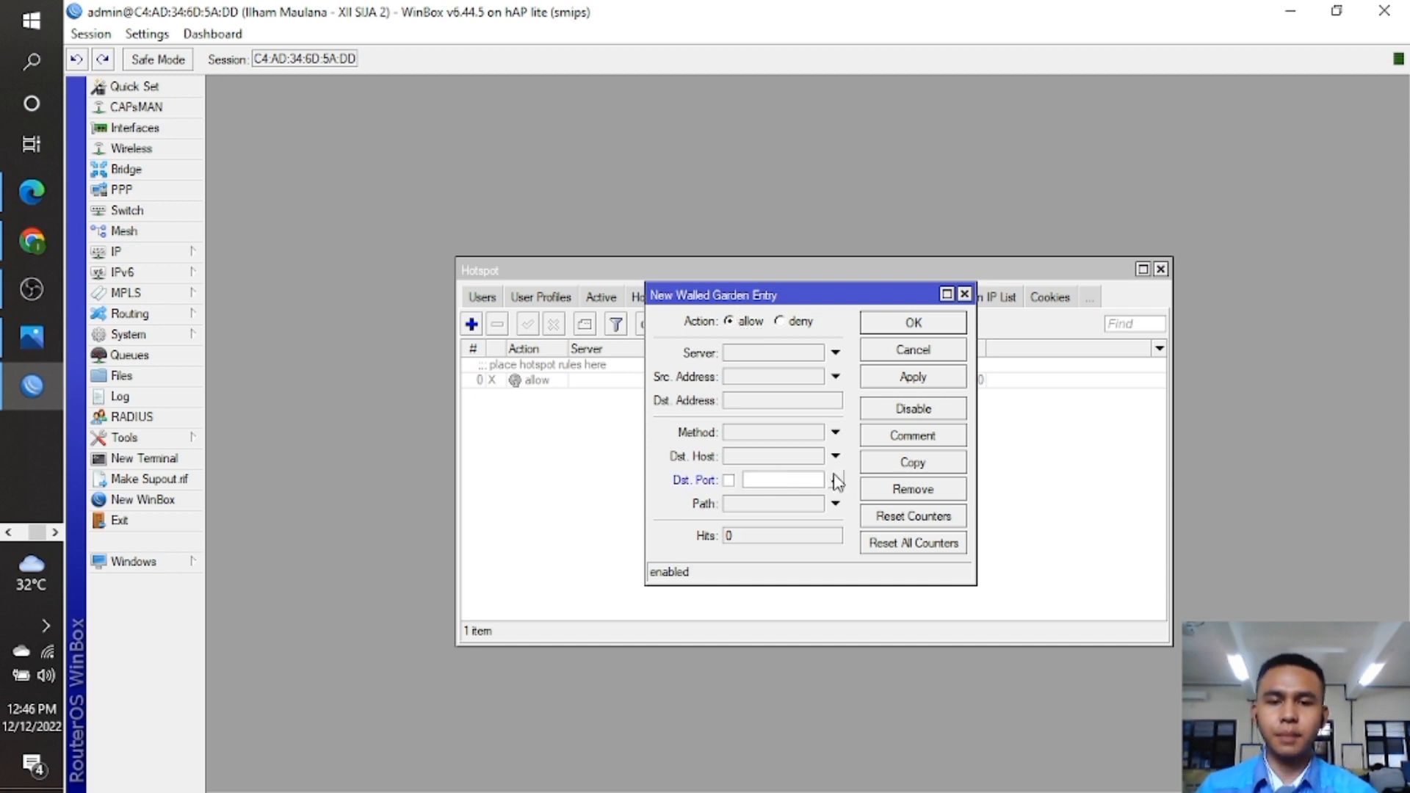
left_click(769, 455)
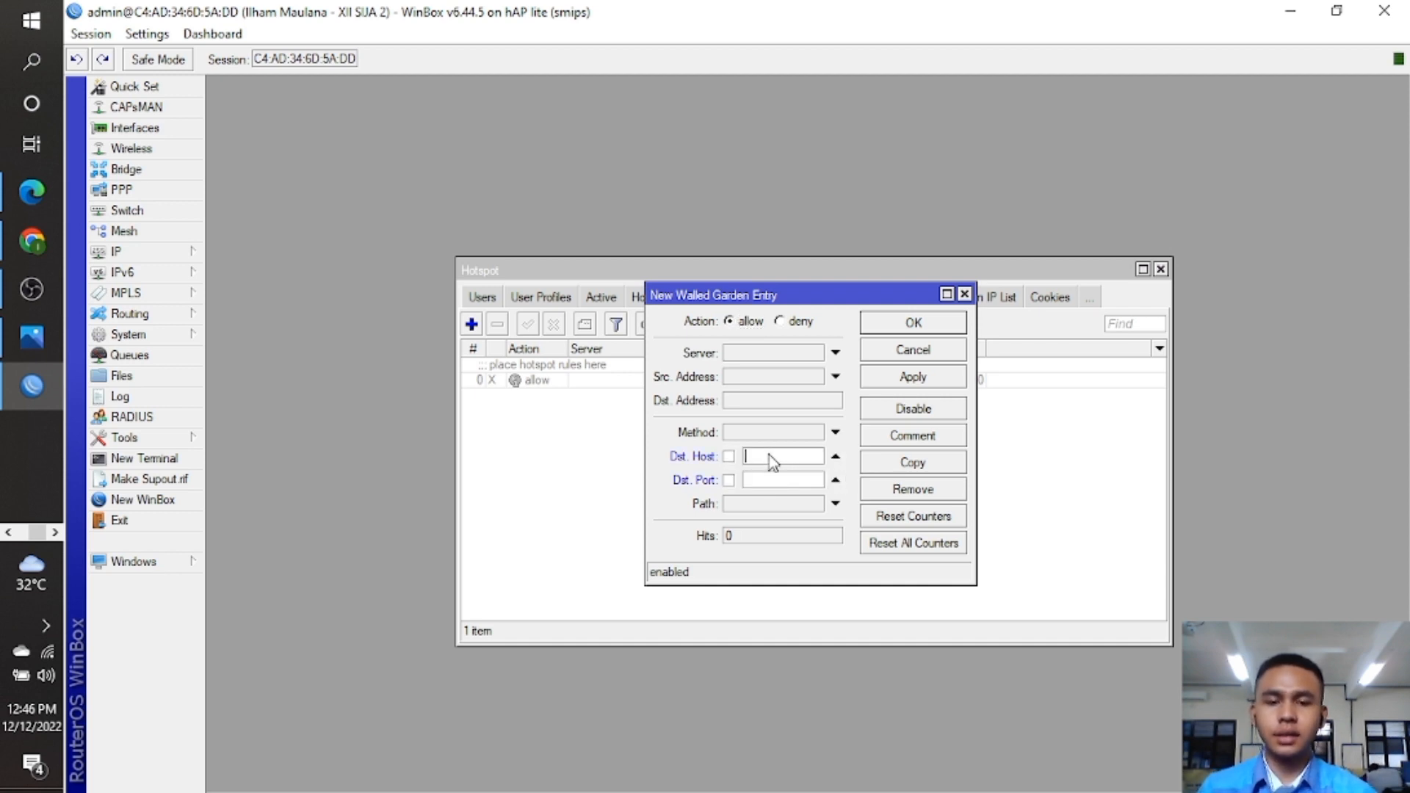
left_click(836, 479)
left_click(803, 457)
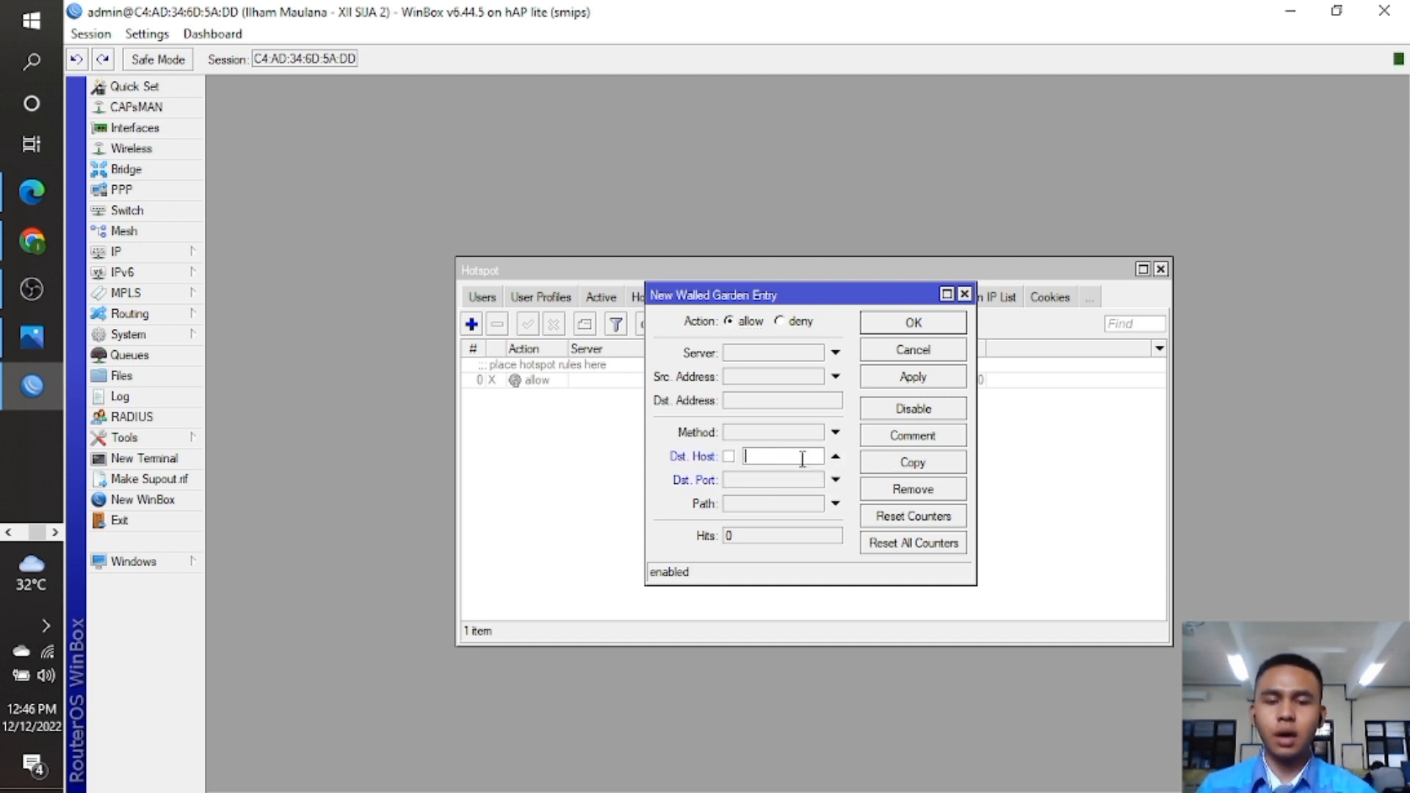
type("htt")
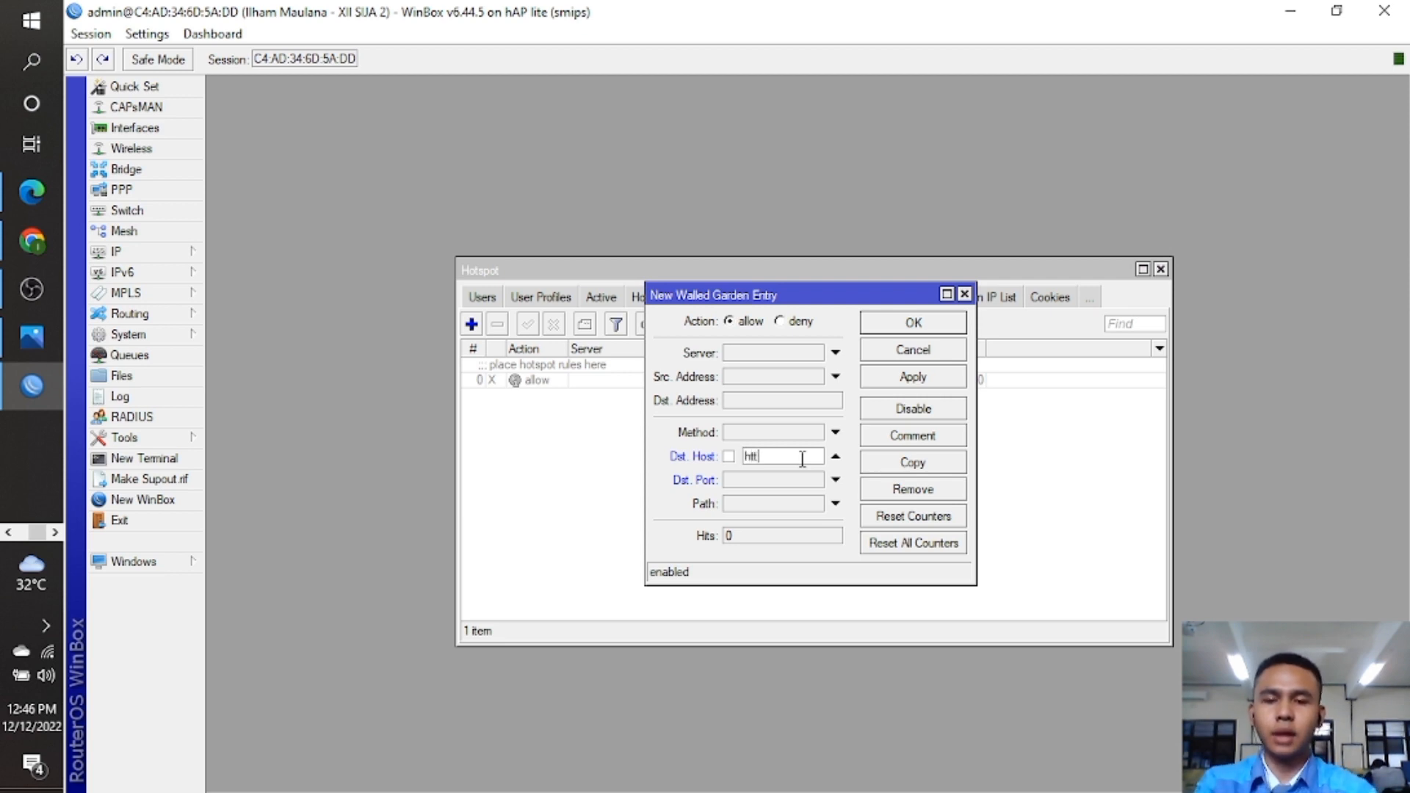
type("ps://e")
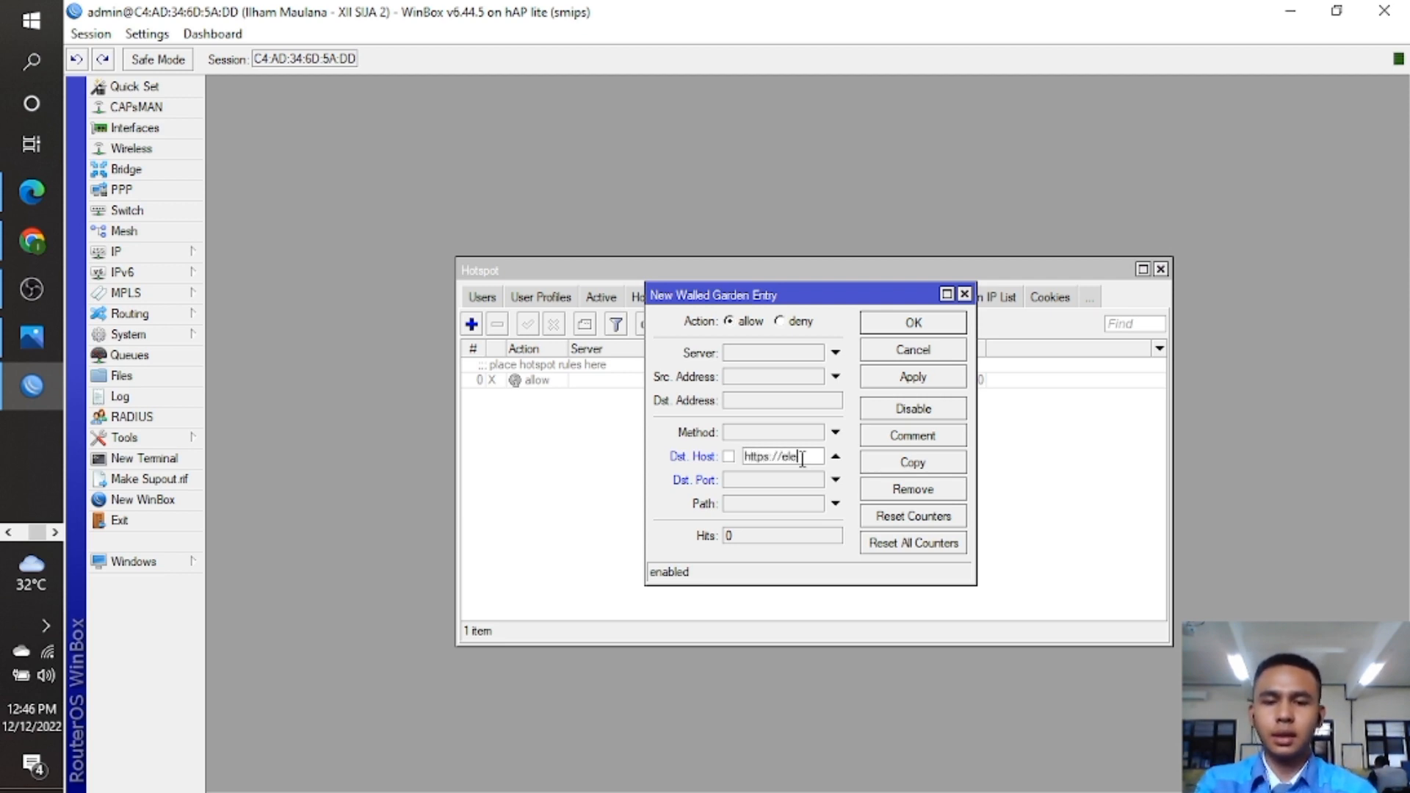
type("-learning")
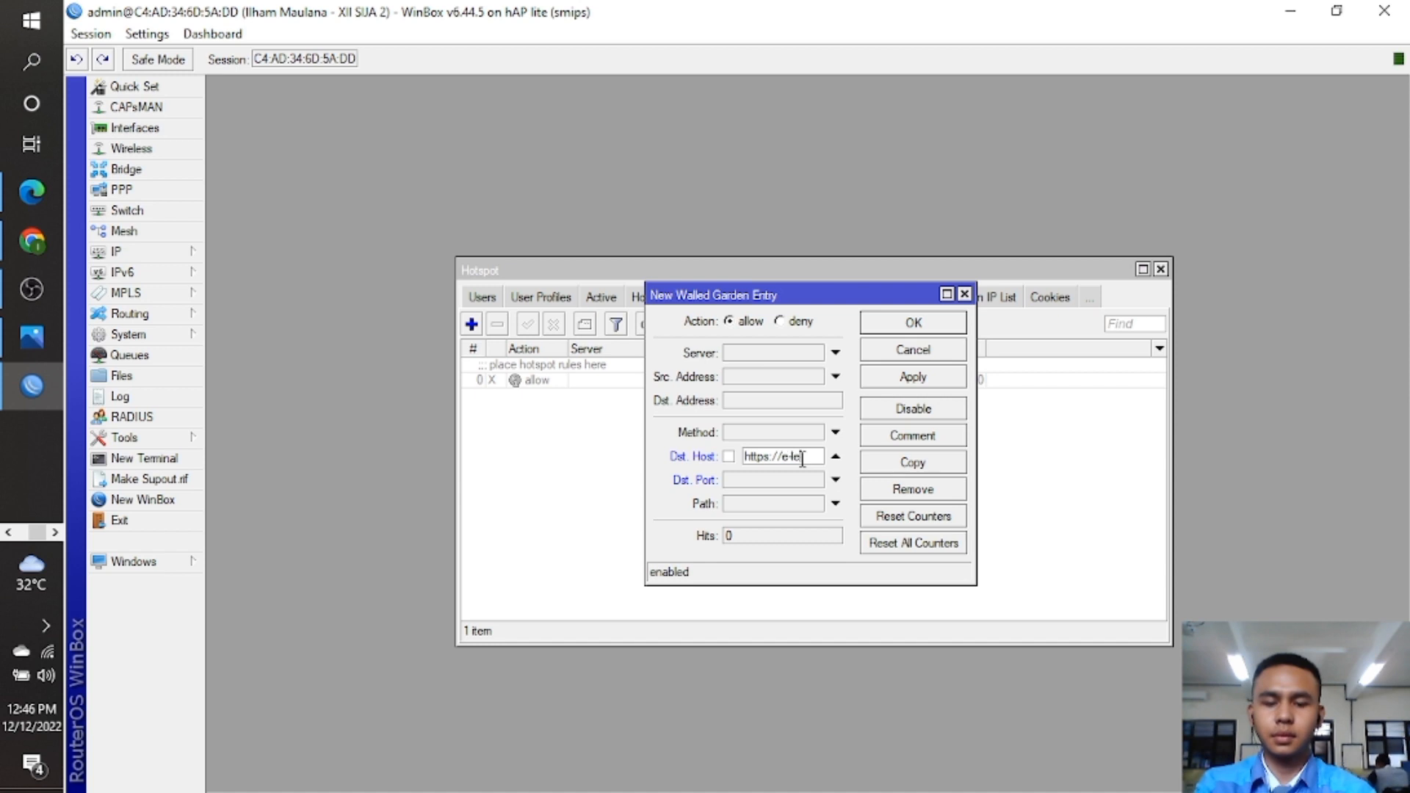
type(".")
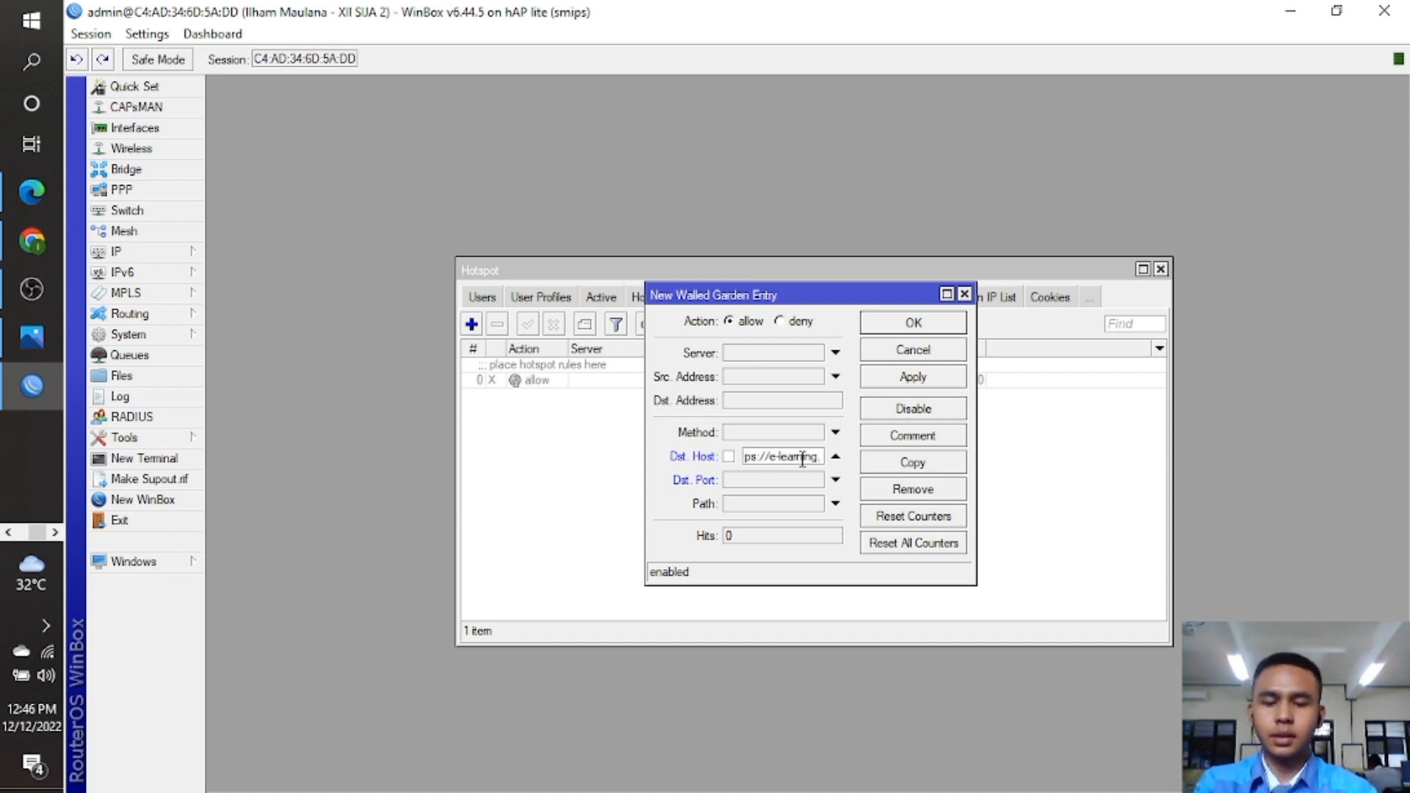
type("smkn1ci")
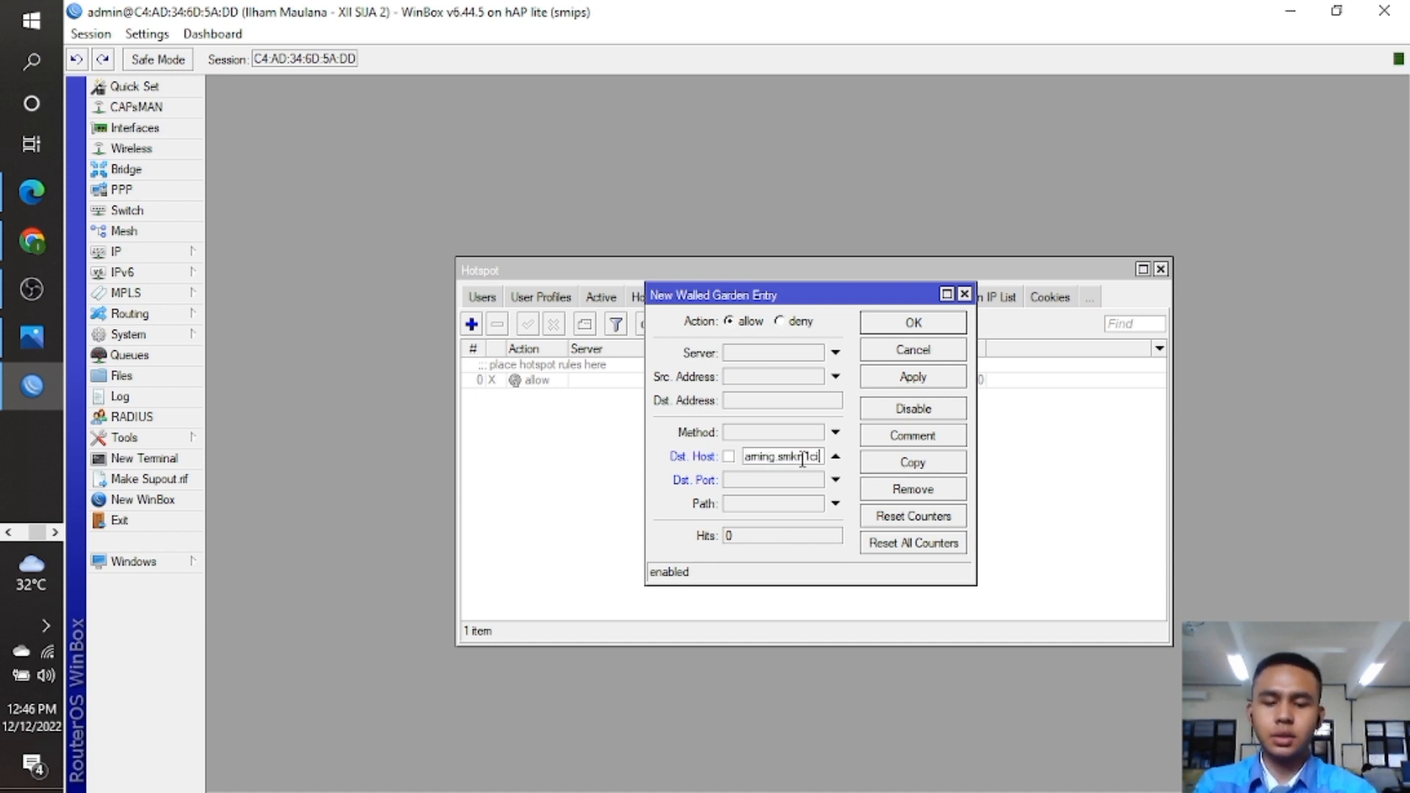
type("binong.sch.id")
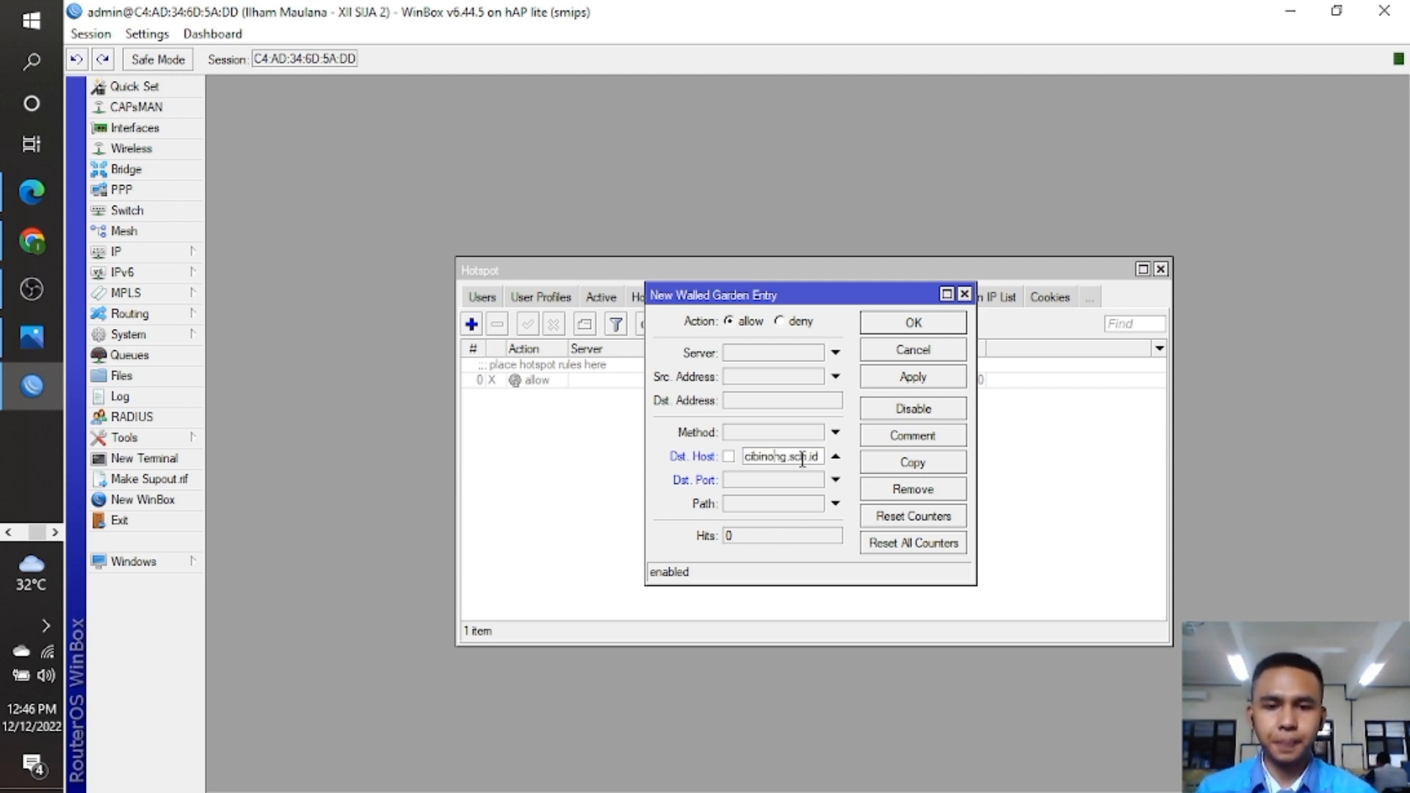
key("Left")
key("Left")
key("Left")
key("Left")
key("Left")
key("Left")
key("Left")
key("Left")
key("Left")
key("Left")
key("Left")
key("Left")
key("Left")
key("Left")
key("Left")
key("Left")
key("Left")
key("Left")
key("Left")
key("Left")
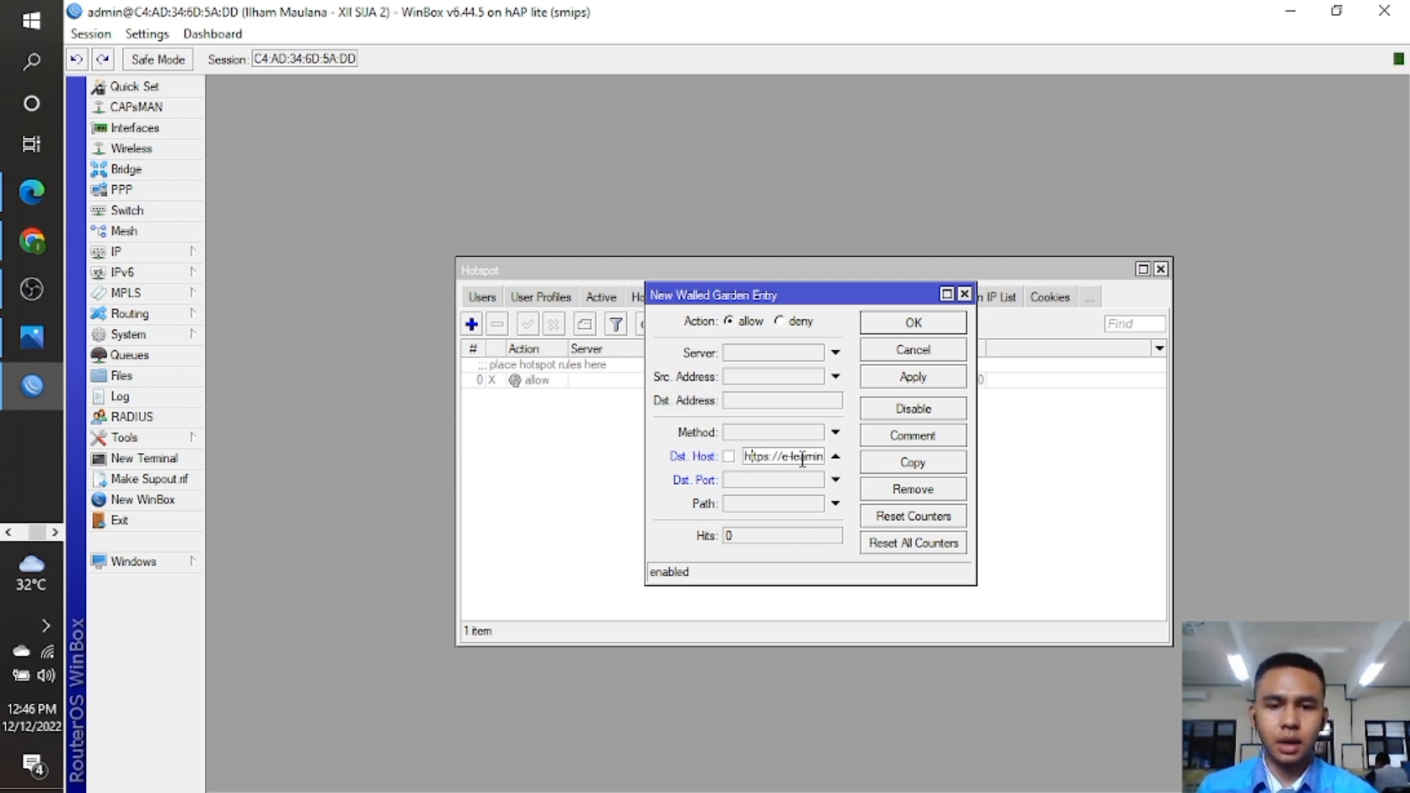
key("Right")
key("Right")
key("Right")
key("Right")
key("Right")
key("Right")
key("Right")
key("Right")
key("Right")
key("Right")
key("Right")
key("Right")
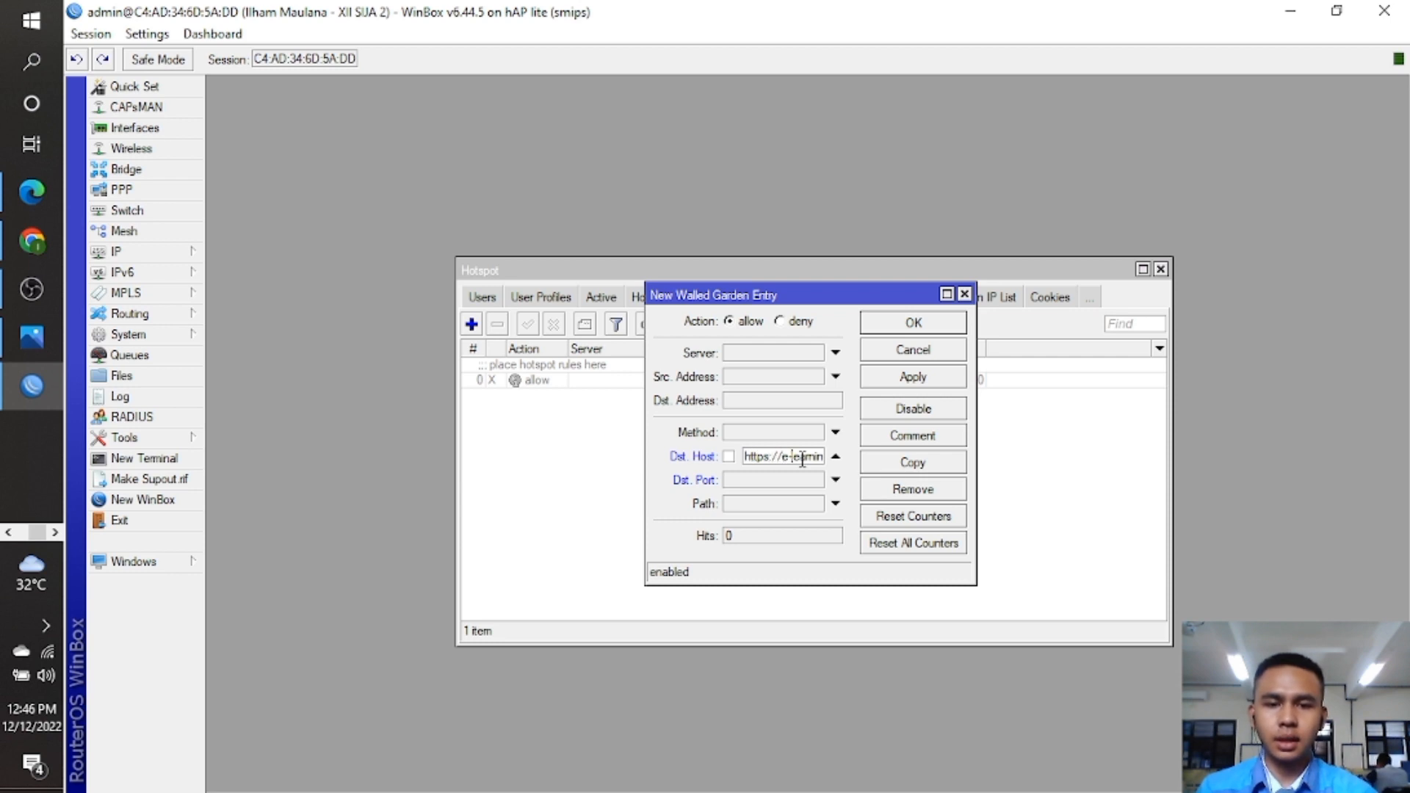
key("Right")
key("Right")
key("Right")
key("Right")
key("Right")
key("Right")
key("Right")
key("Right")
key("Right")
key("Right")
key("Right")
key("Right")
key("Right")
key("Right")
key("Right")
key("Right")
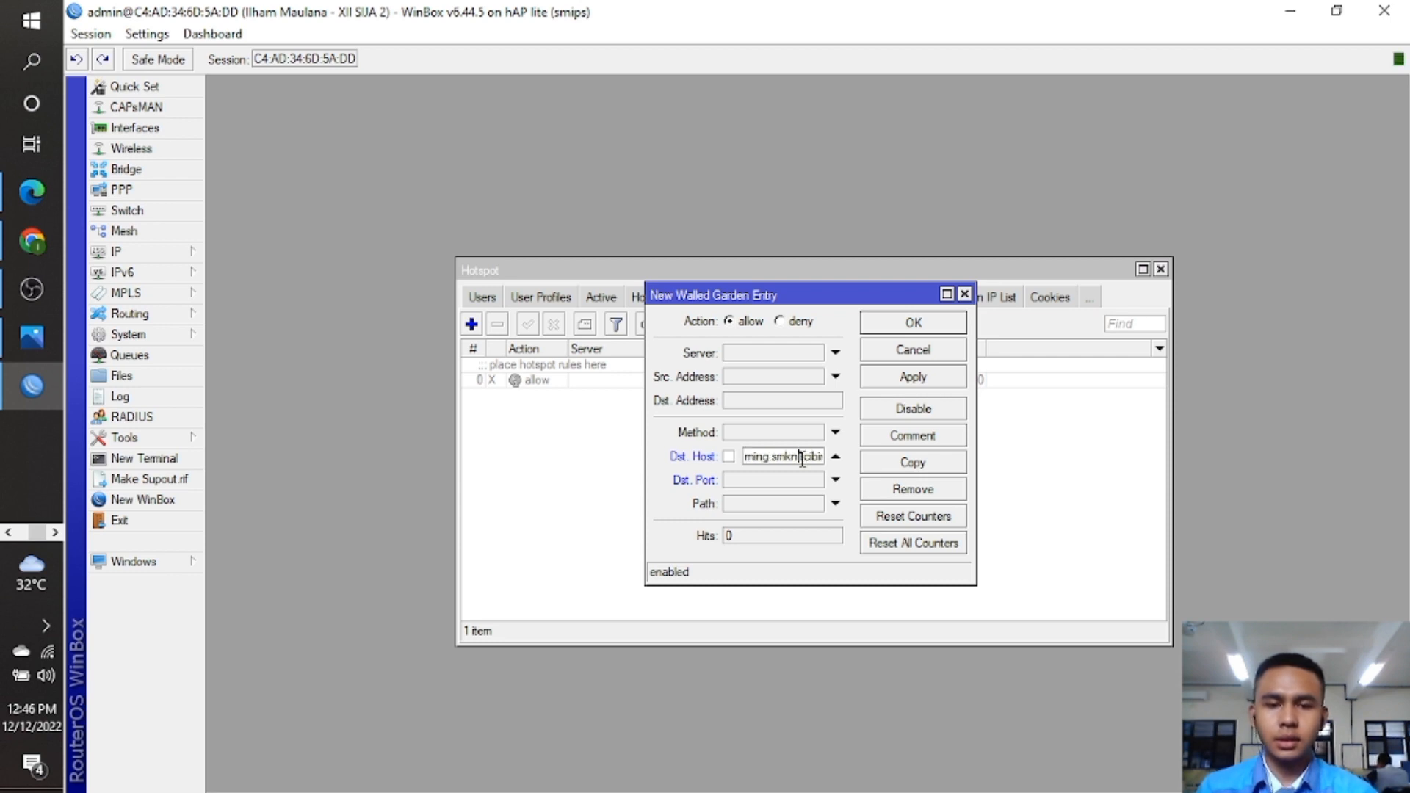
key("Right")
key("Right")
key("Right")
key("Right")
key("Right")
key("Right")
key("Right")
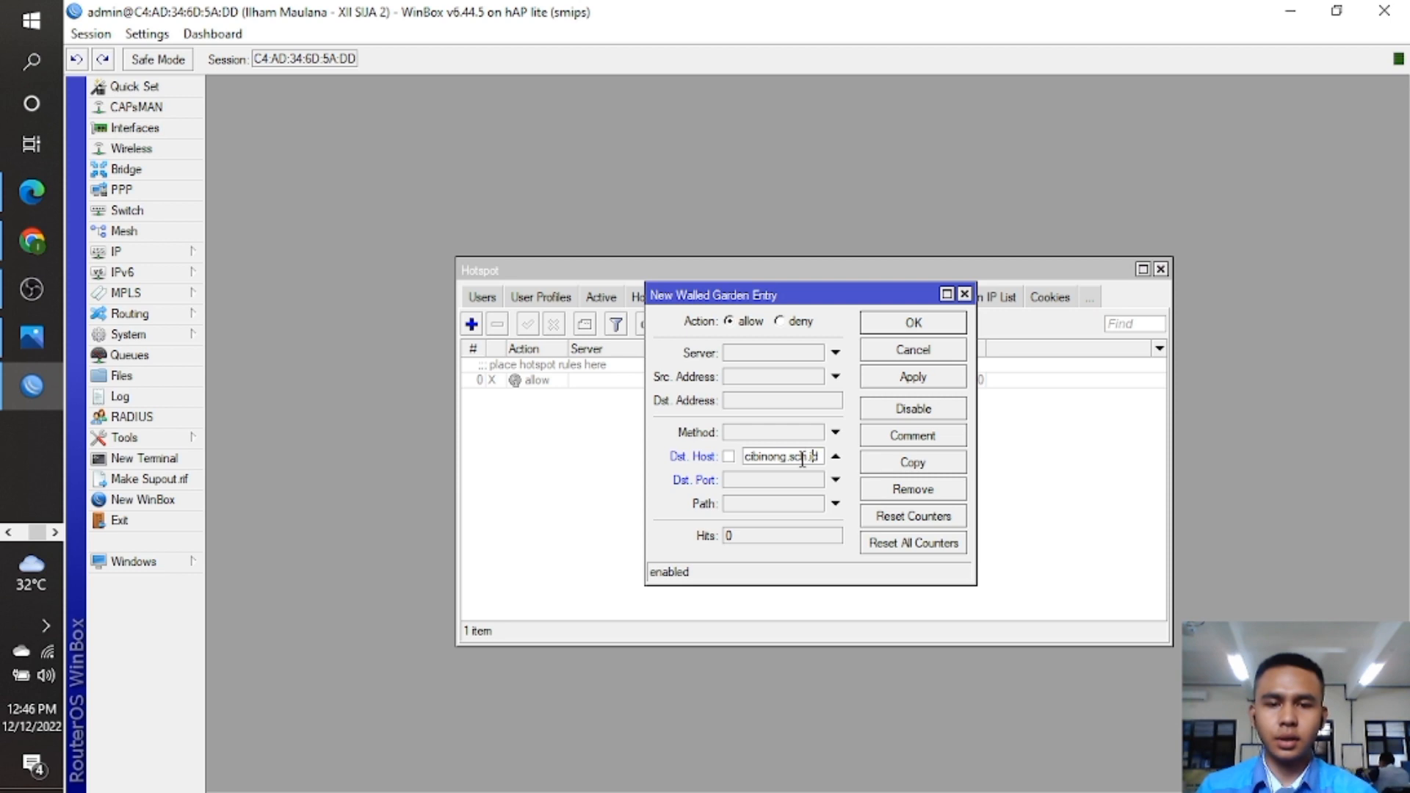
left_click(919, 324)
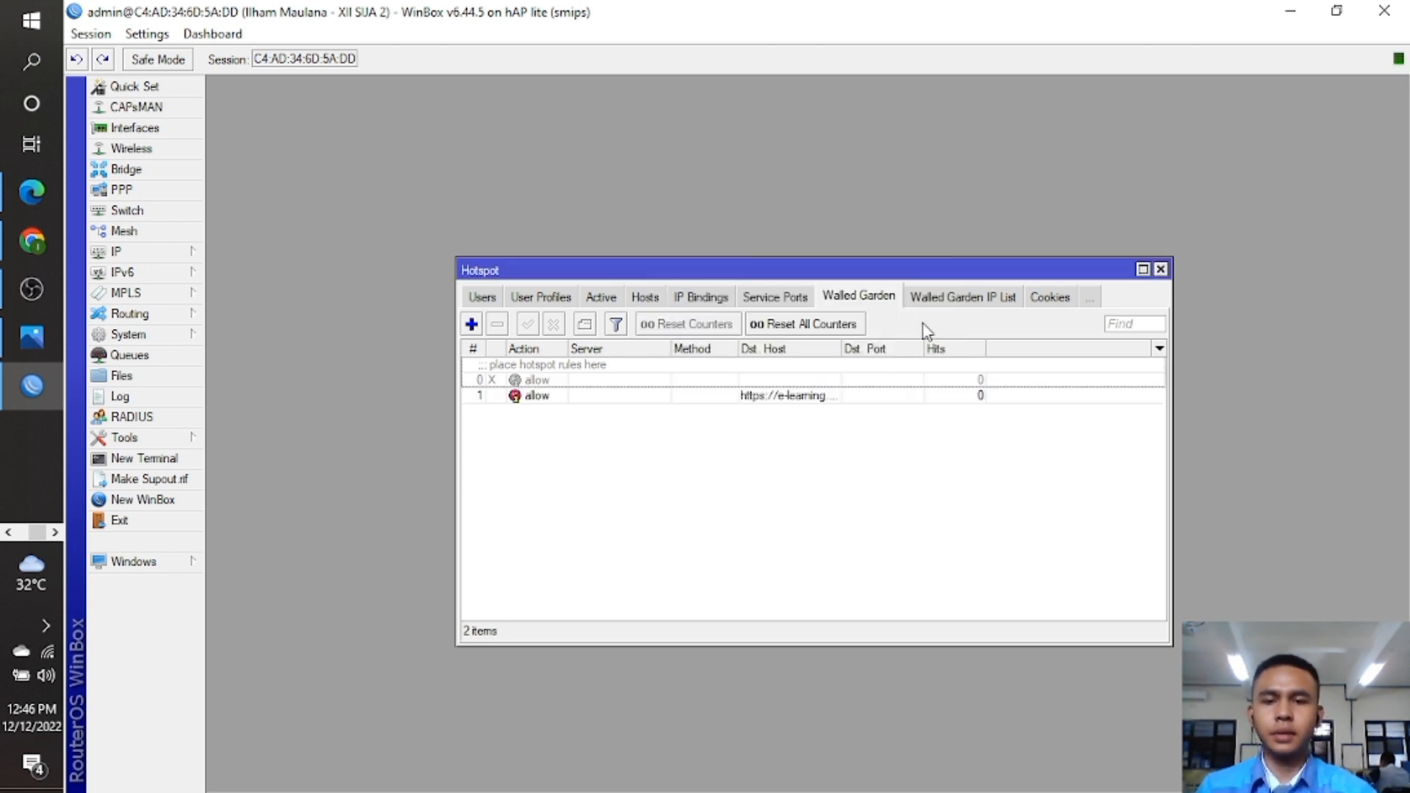
left_click(955, 299)
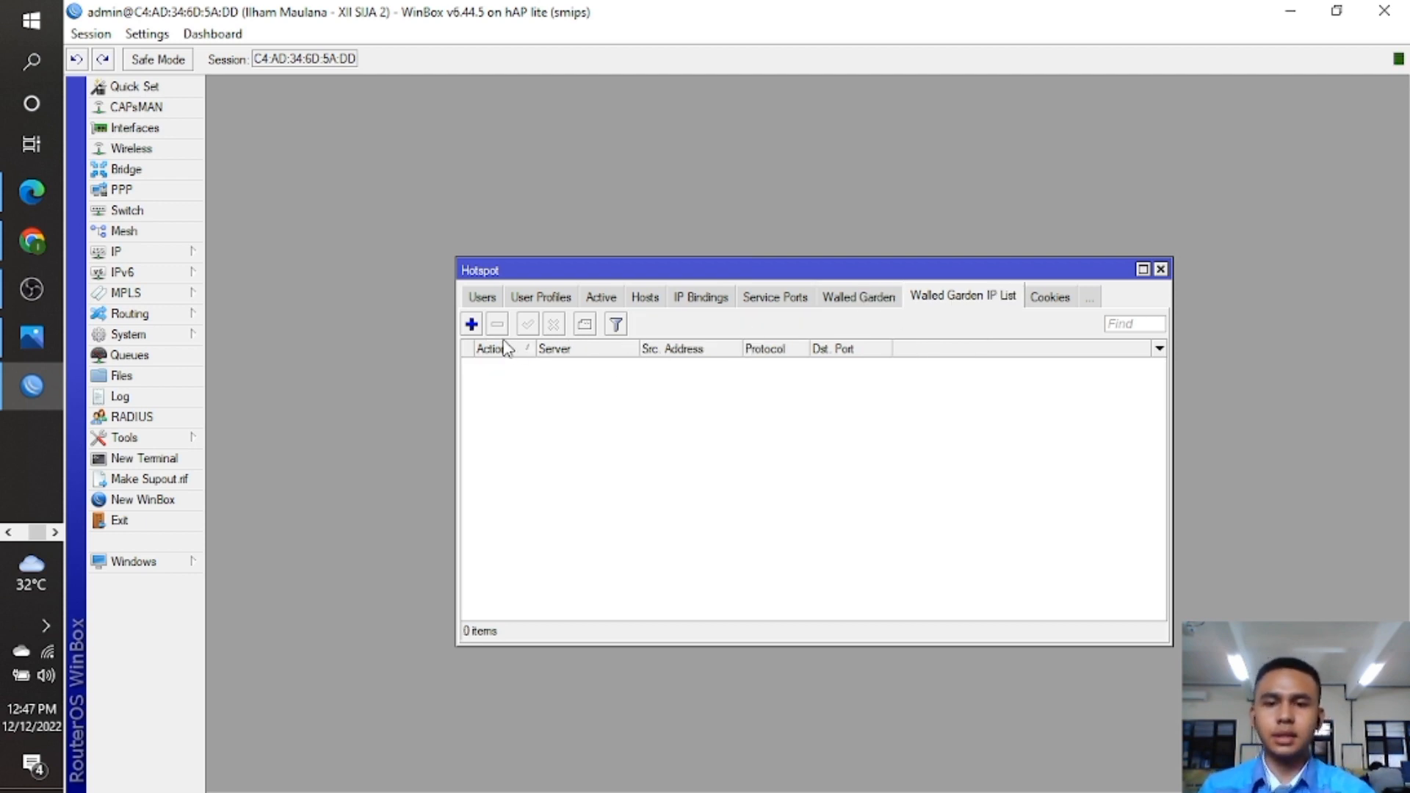
Add a Walled Garden IP List accept rule for TCP destination port 443 and close the Hotspot window.
left_click(471, 325)
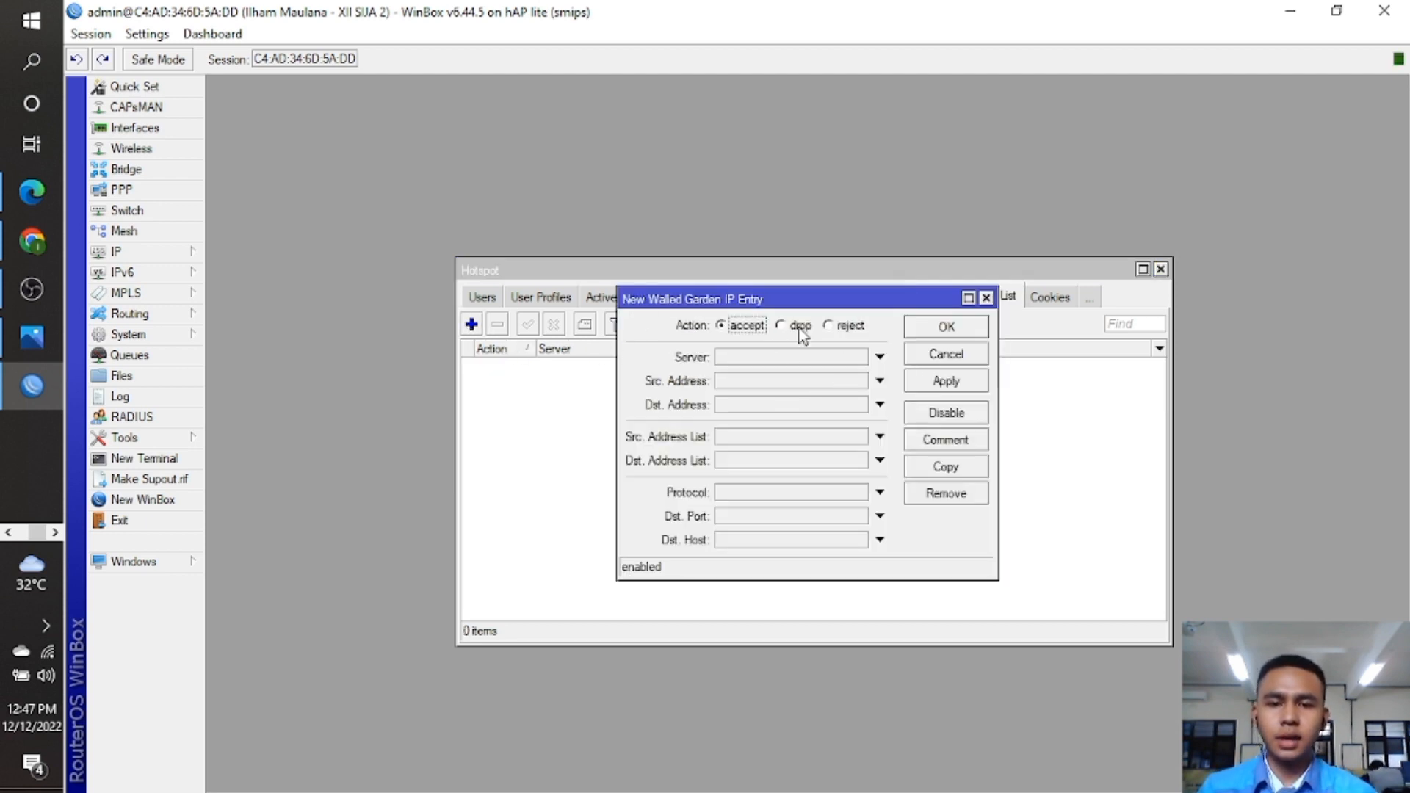
left_click(757, 492)
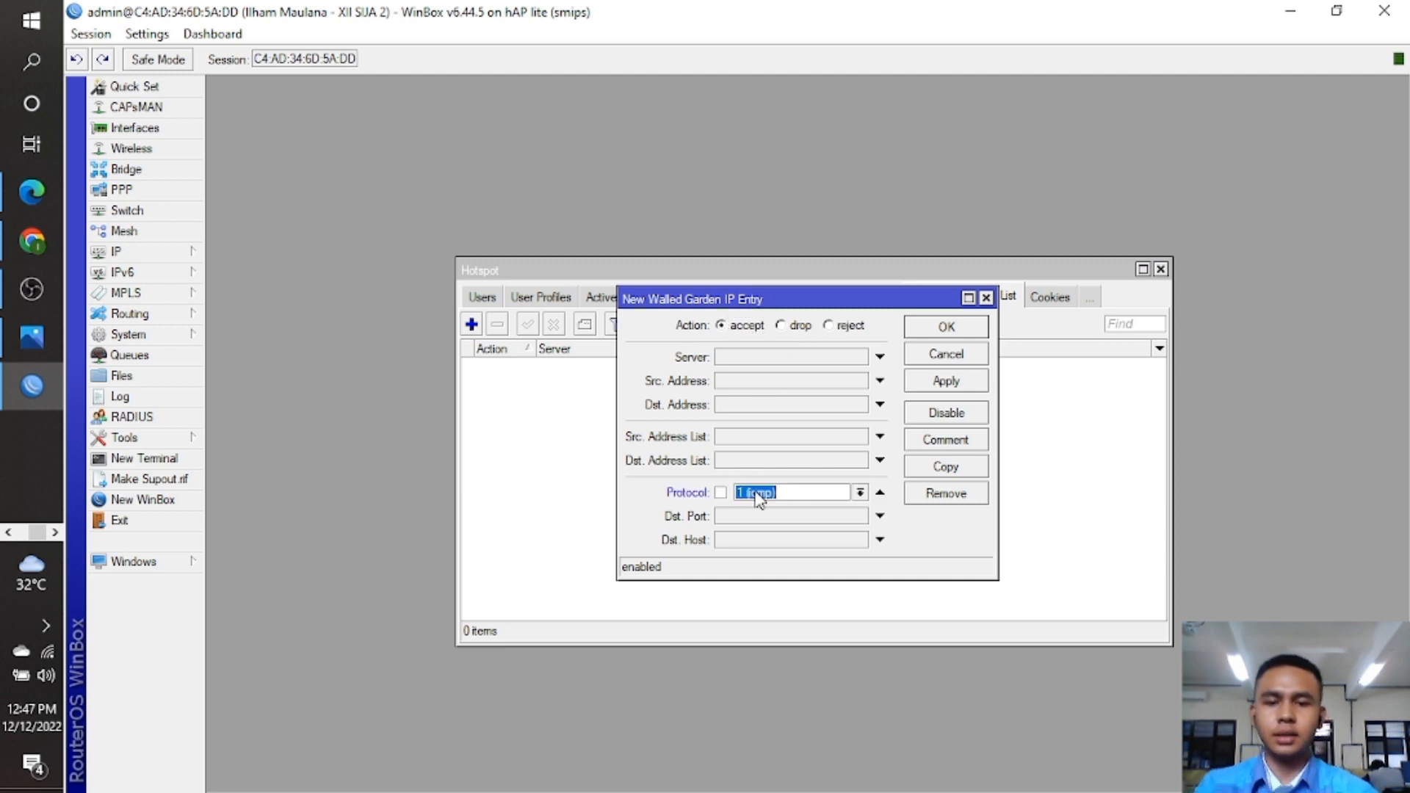
type("tcp")
left_click(763, 517)
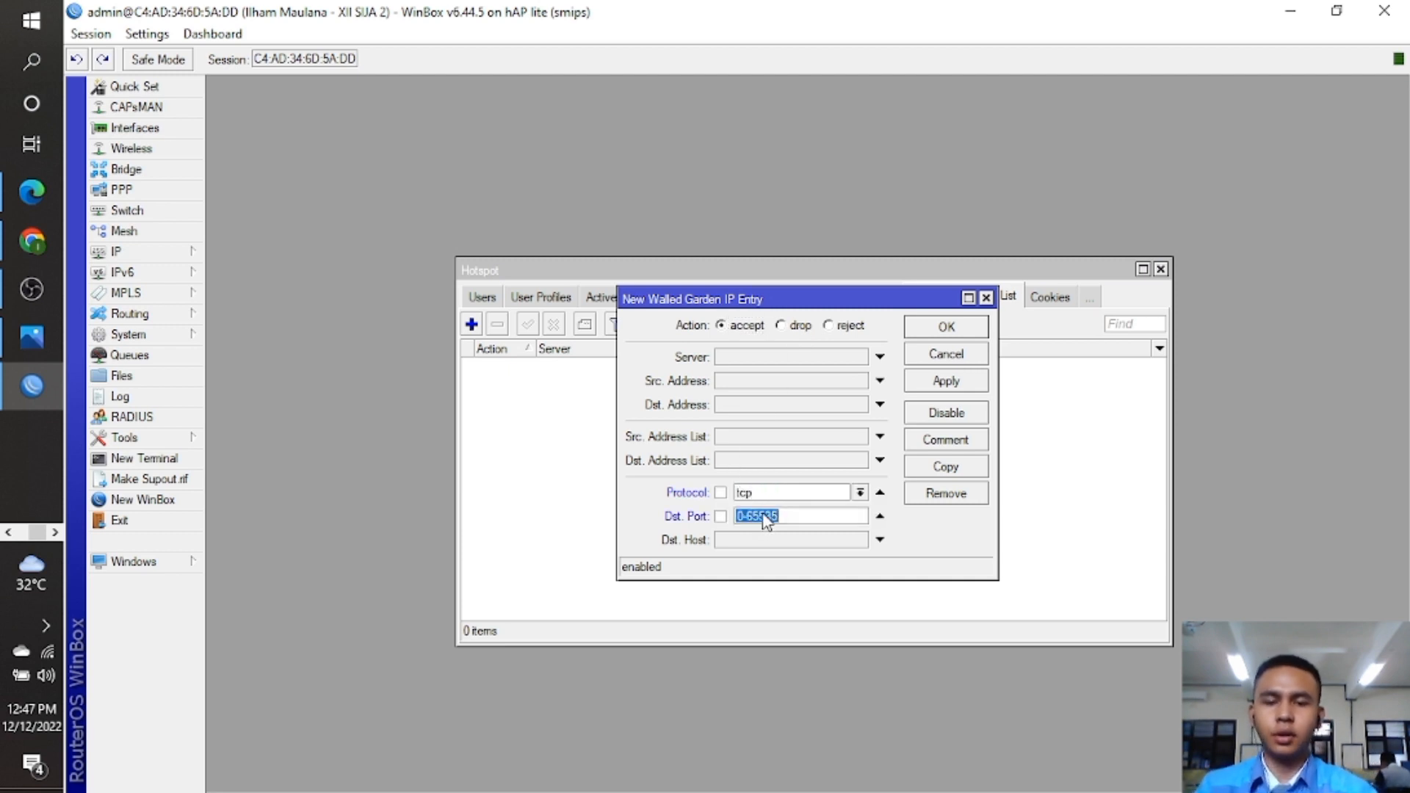
key("BackSpace")
type("443")
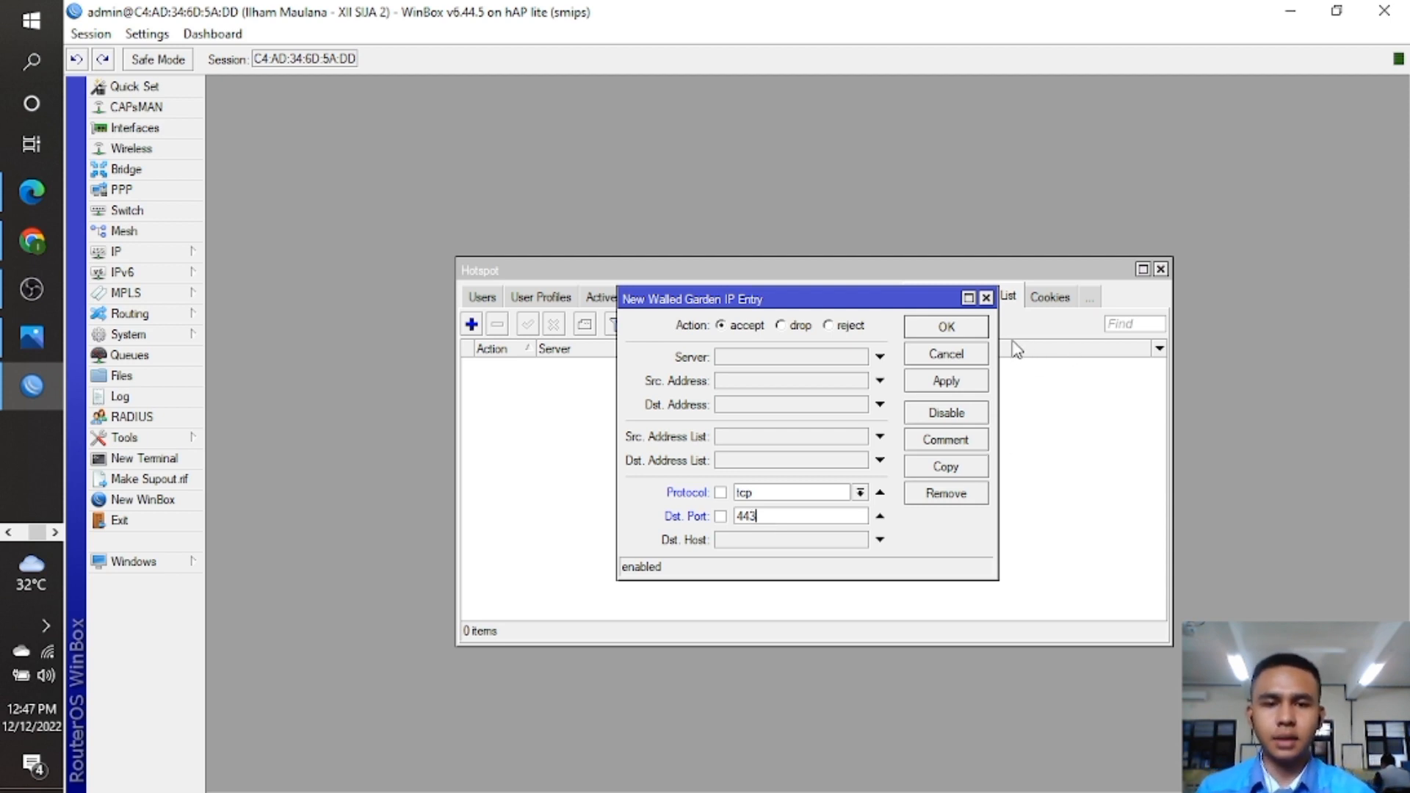
left_click(969, 329)
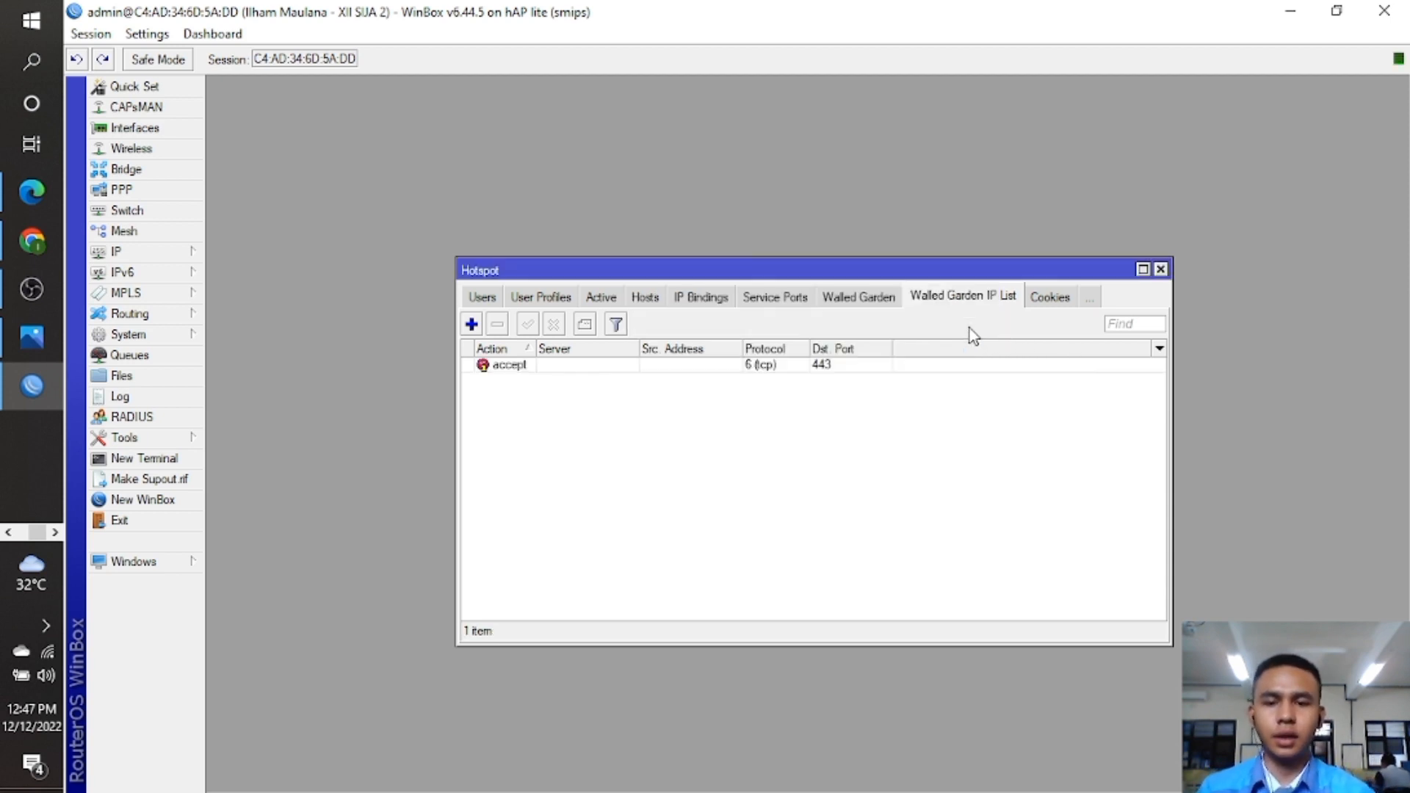
left_click(1161, 269)
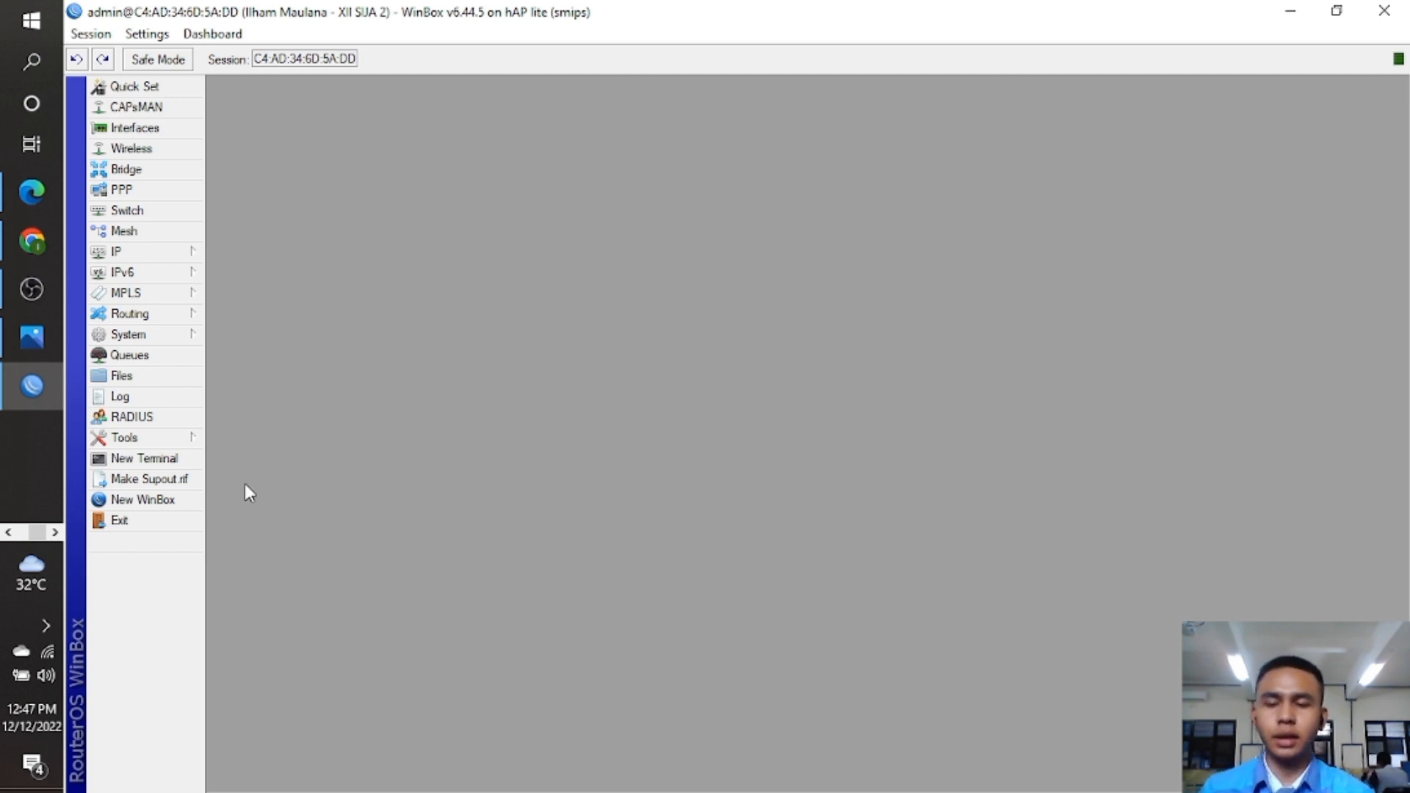
left_click(48, 653)
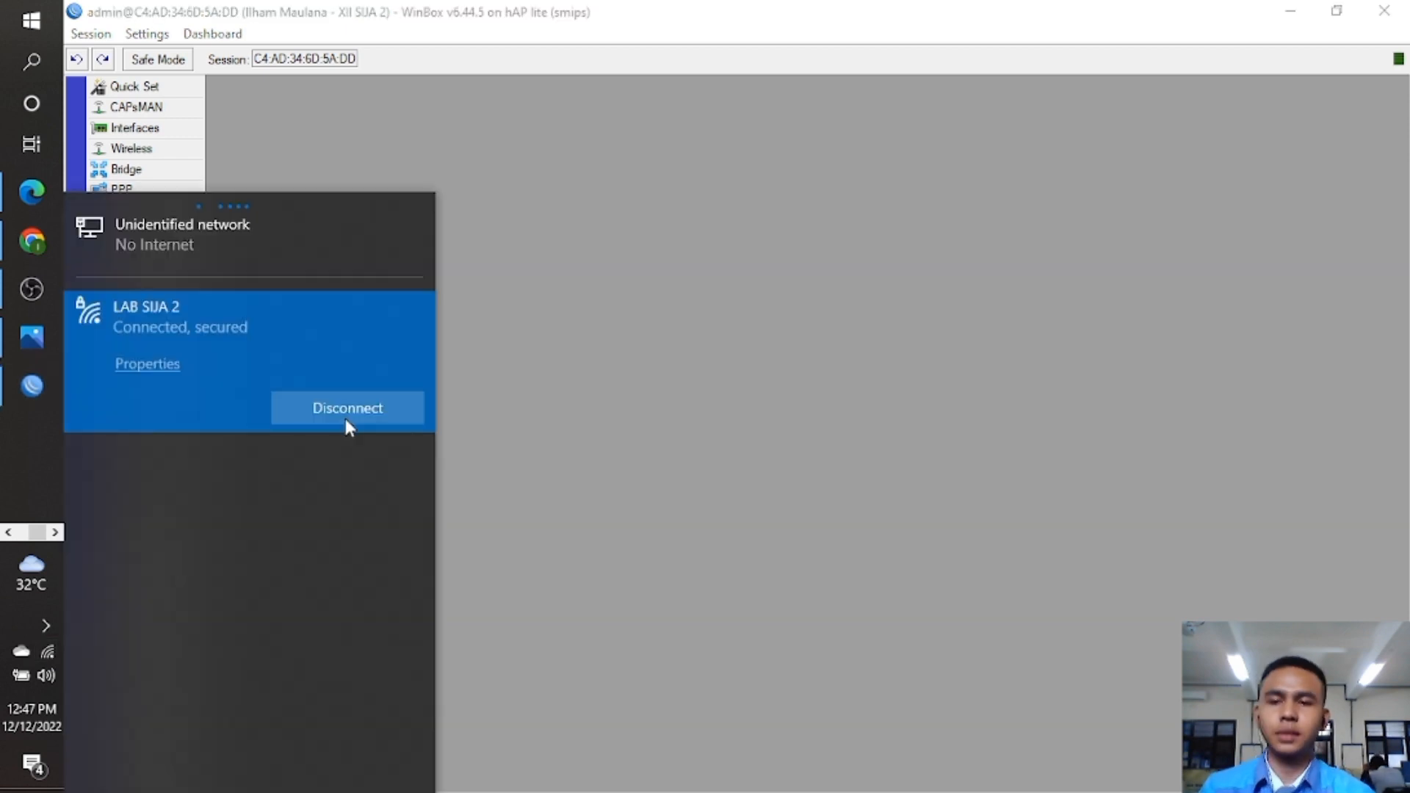
Switch the laptop from LAB SIJA 2 to the hotspot's Wi-Fi network, then close the flyout.
left_click(300, 450)
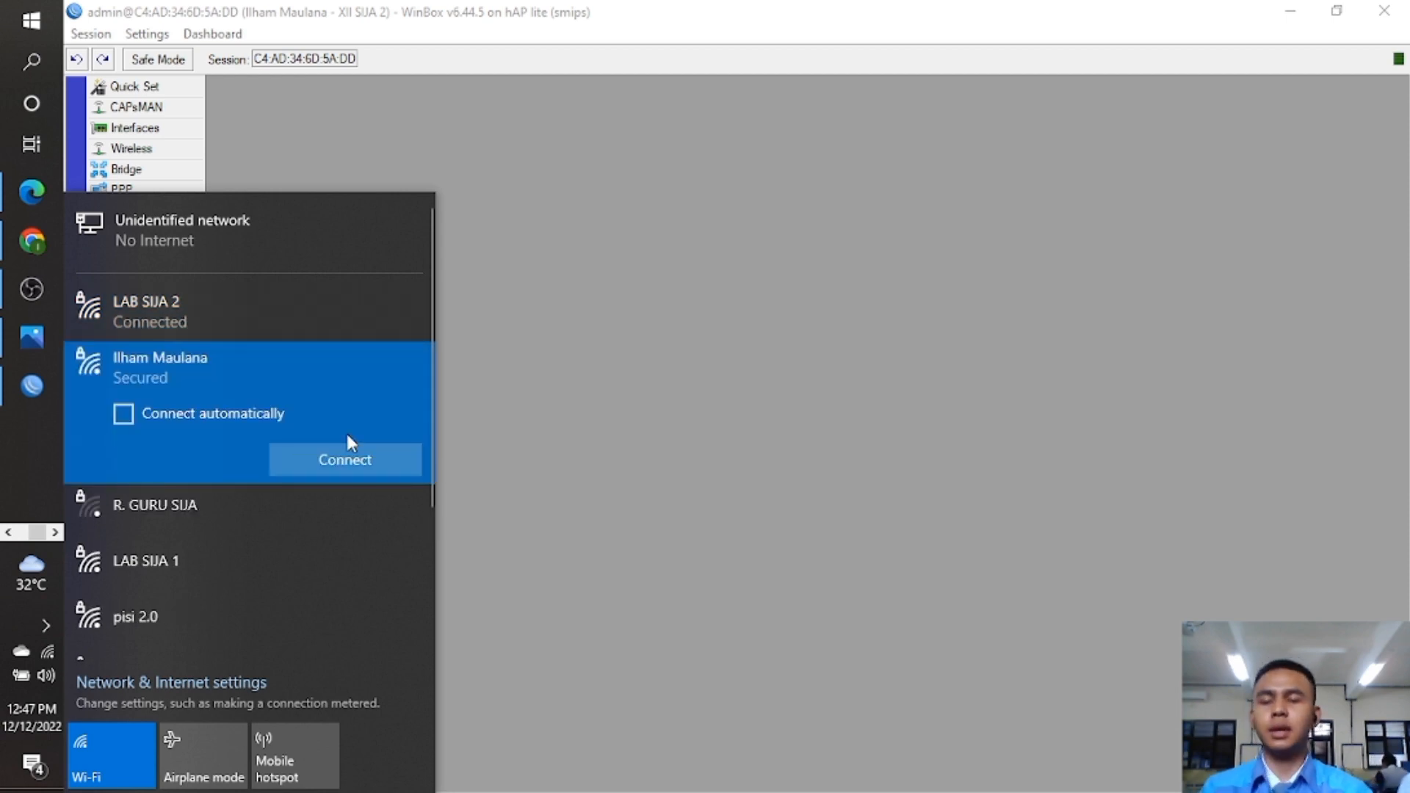
left_click(373, 461)
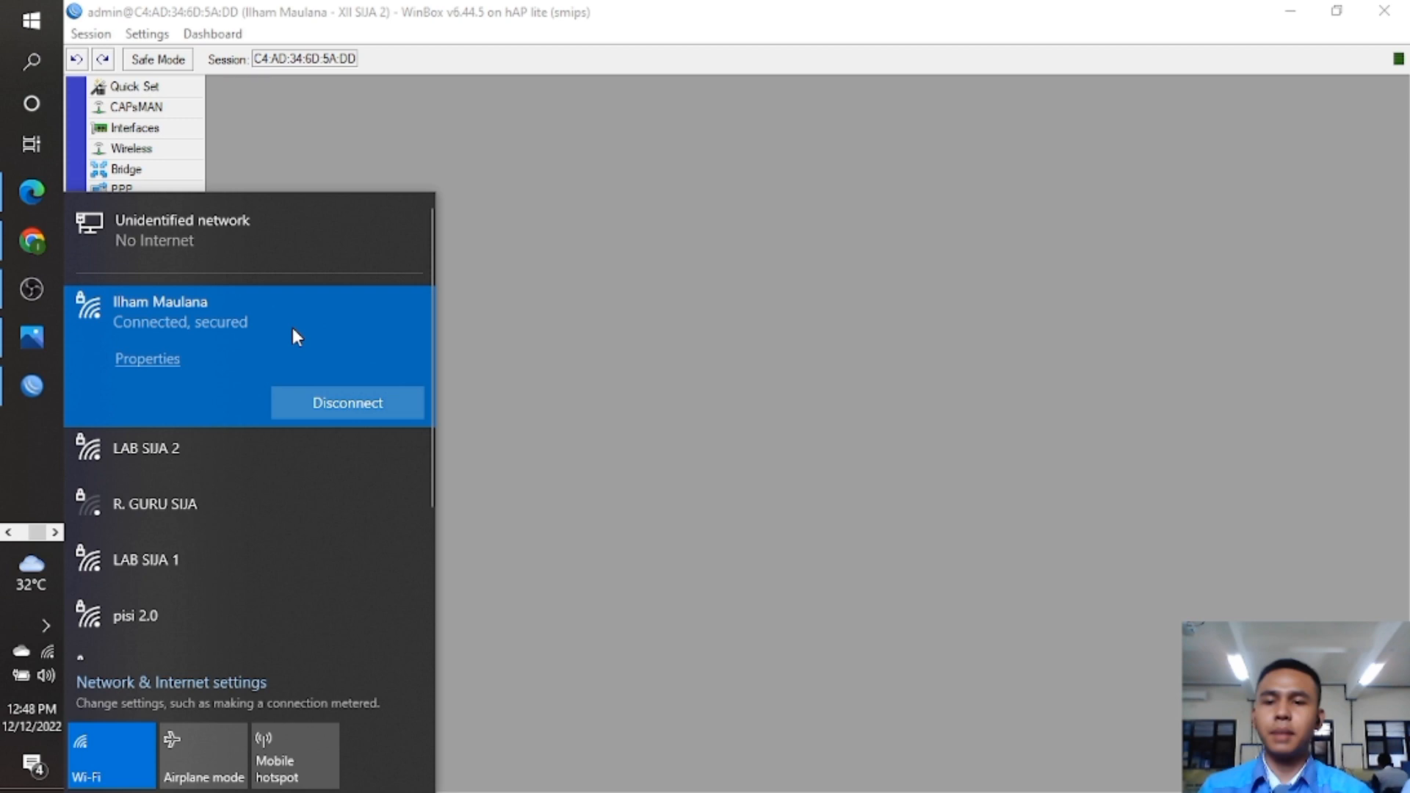
left_click(642, 403)
scroll(24, 403, "up", 2)
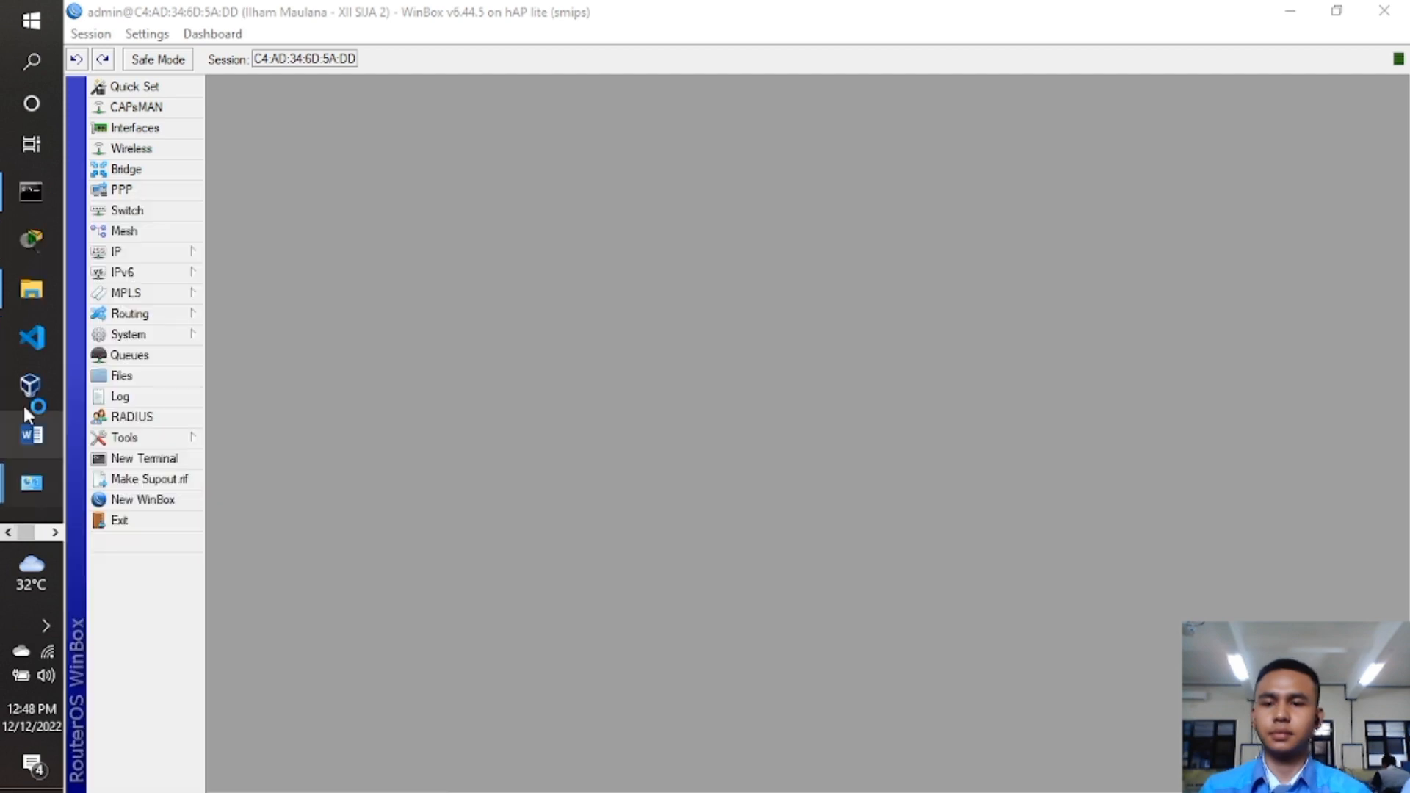